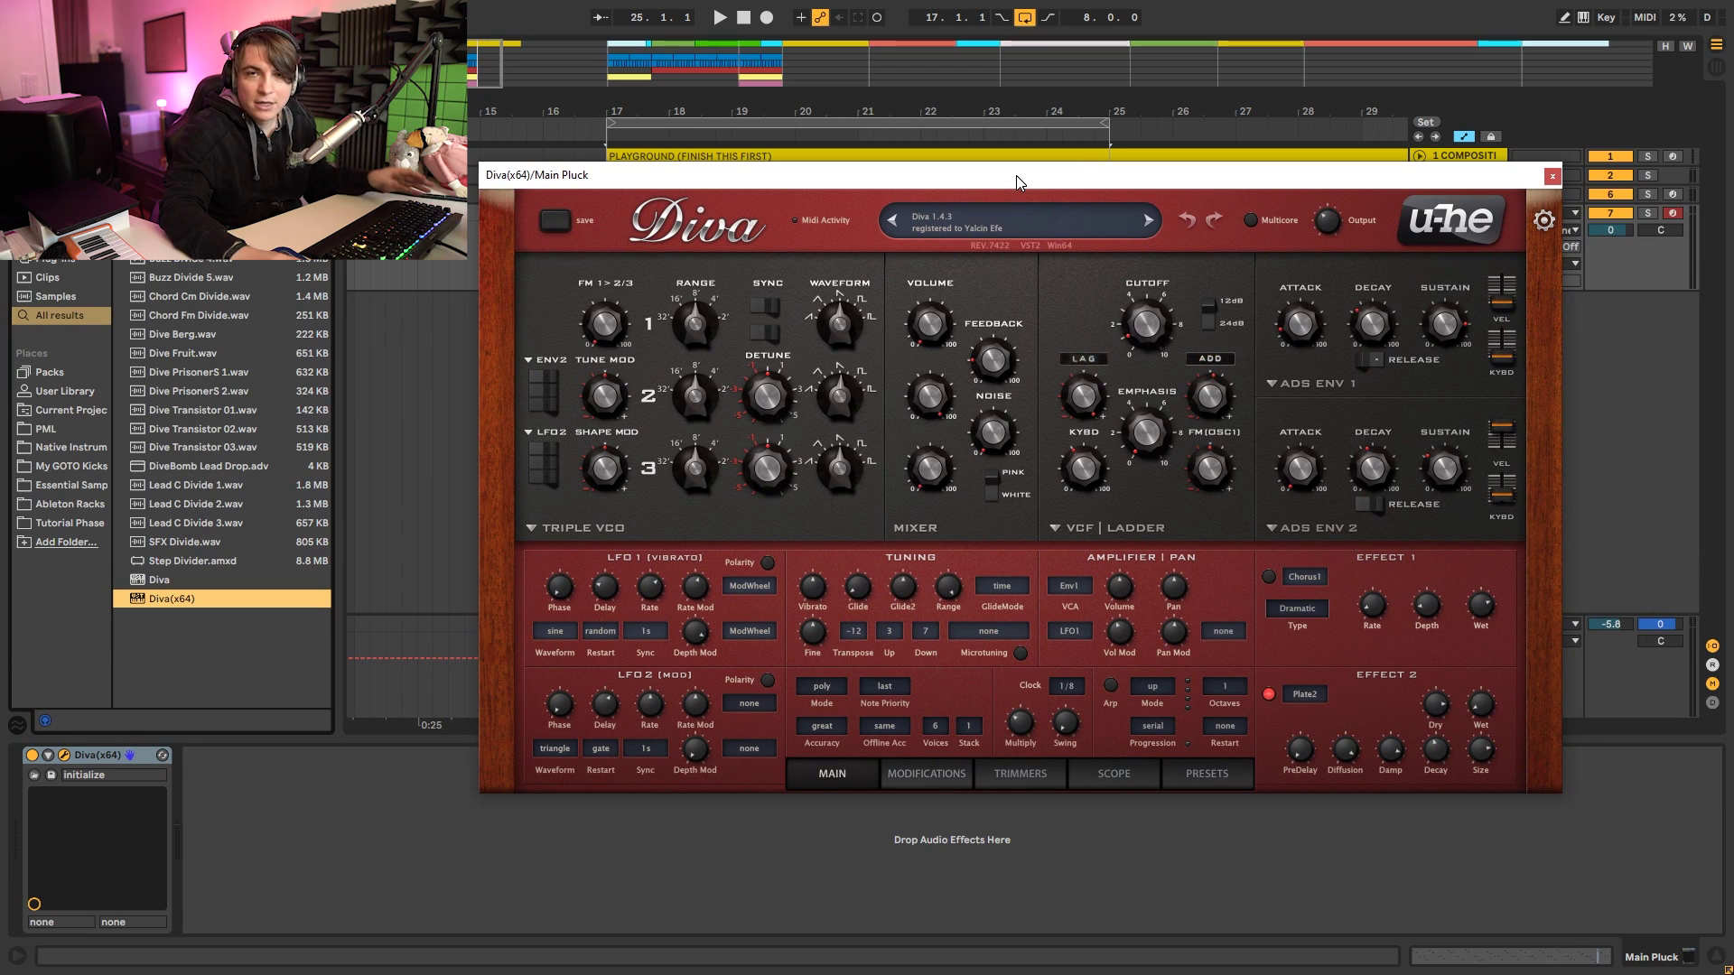
# Turn on Diva's Multicore processing and move the plugin window clear of the arrangement.
pyautogui.moveTo(1016, 175); pyautogui.dragTo(1029, 196)
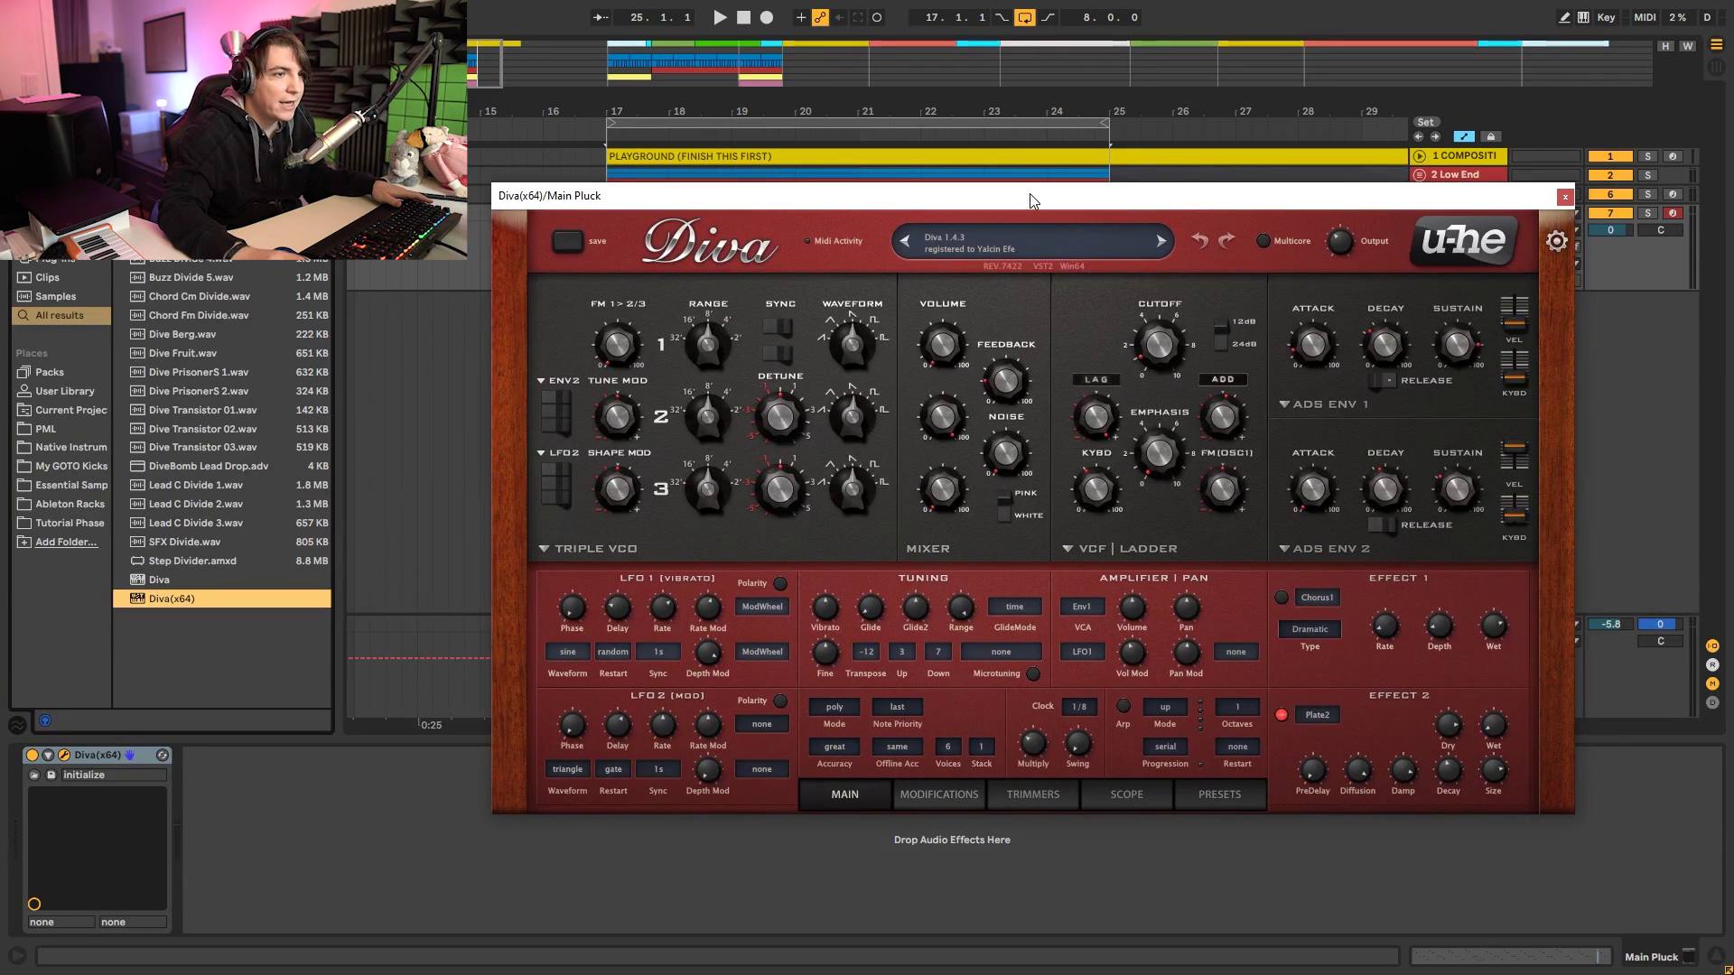
pyautogui.click(1286, 239)
pyautogui.moveTo(1505, 198); pyautogui.dragTo(1486, 168)
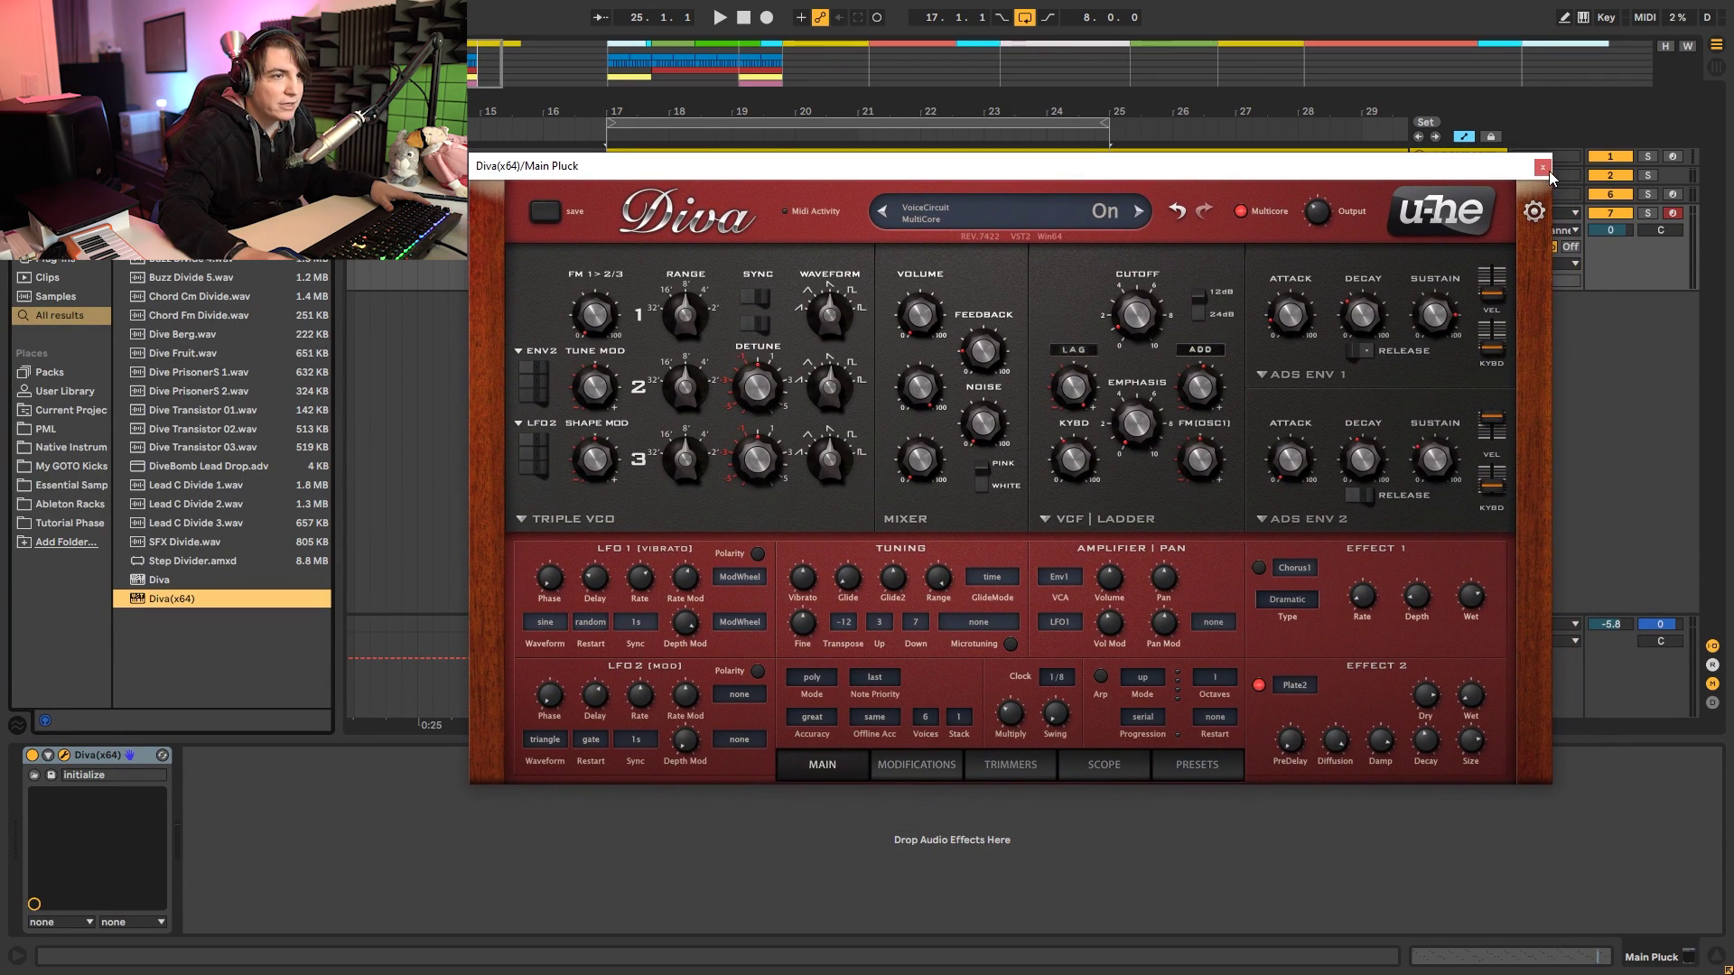
# Load the INIT Minimono preset from the 8 TEMPLATES folder and return to the main synth controls.
pyautogui.click(1198, 764)
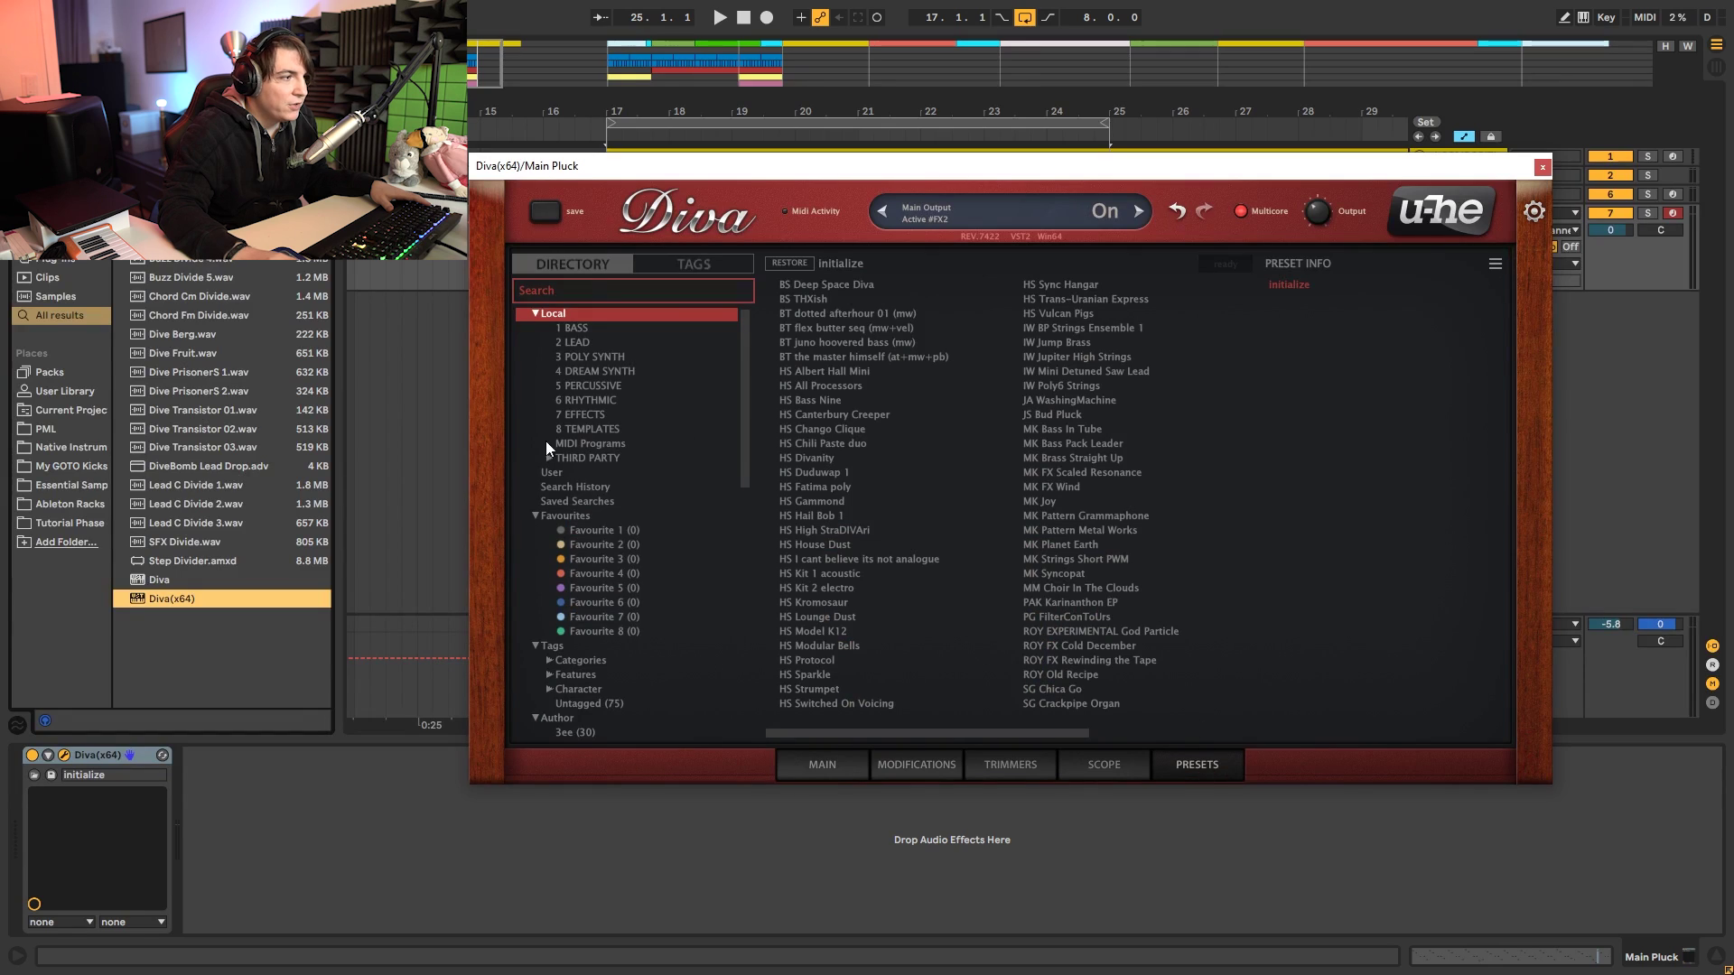
pyautogui.click(589, 429)
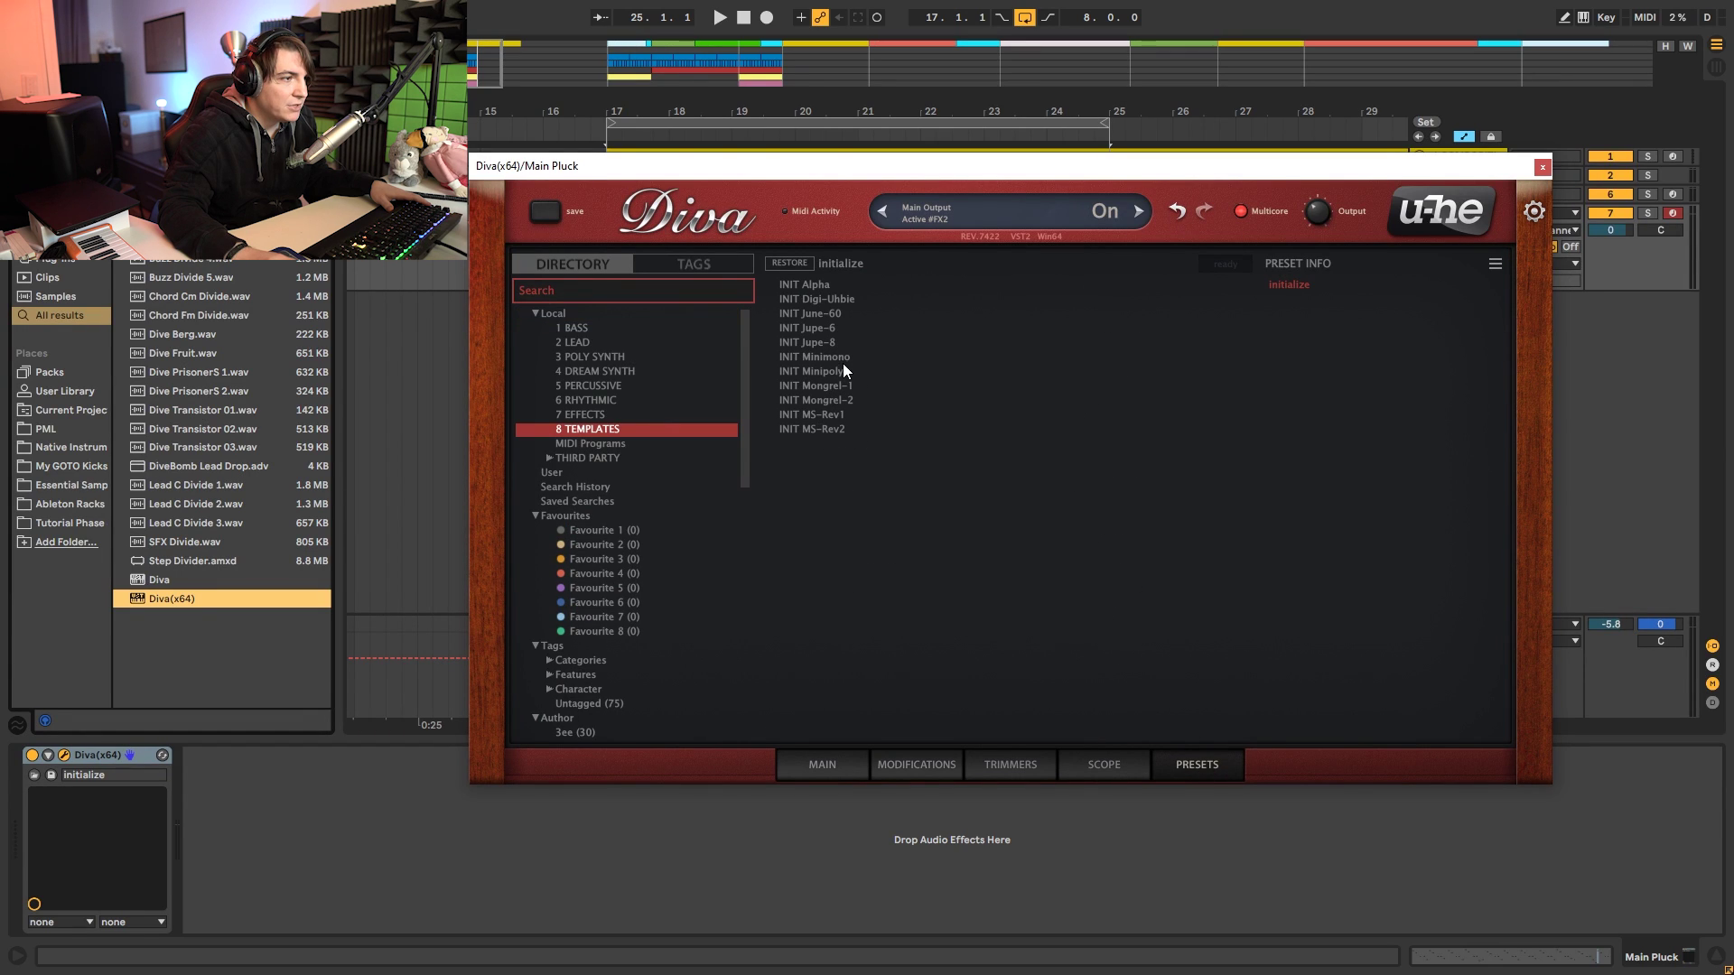
pyautogui.click(838, 356)
pyautogui.click(839, 764)
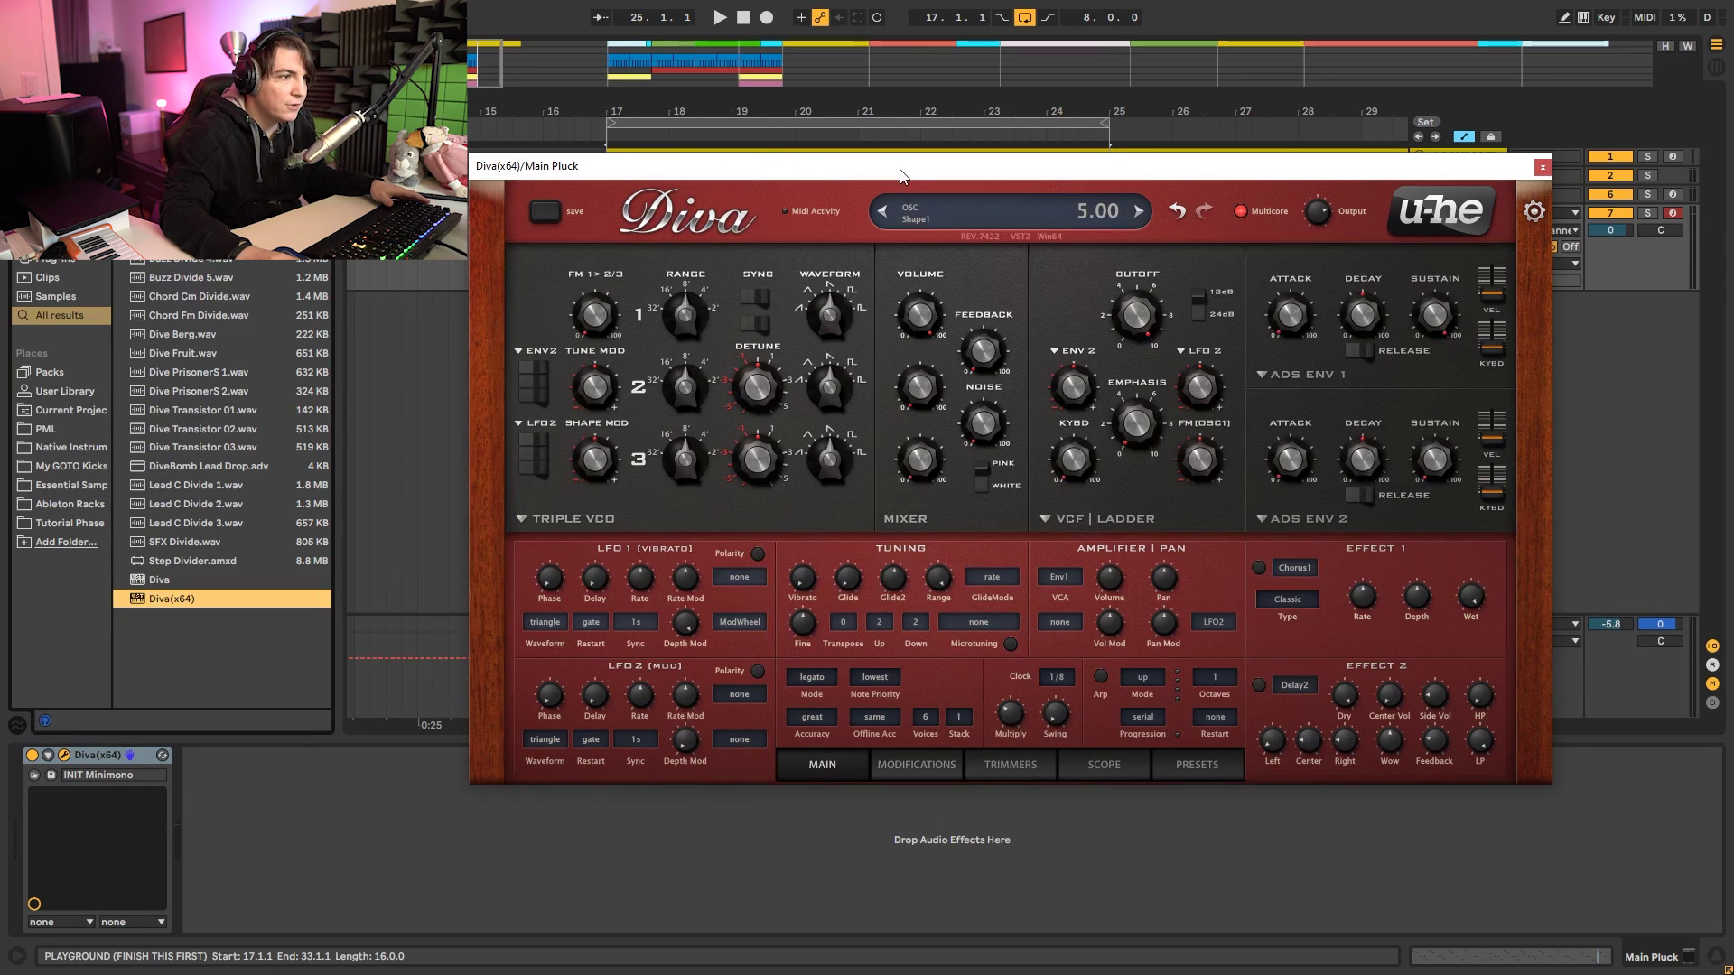
# Reposition the synth window and audition the initialized patch with loop playback.
pyautogui.moveTo(901, 168); pyautogui.dragTo(913, 175)
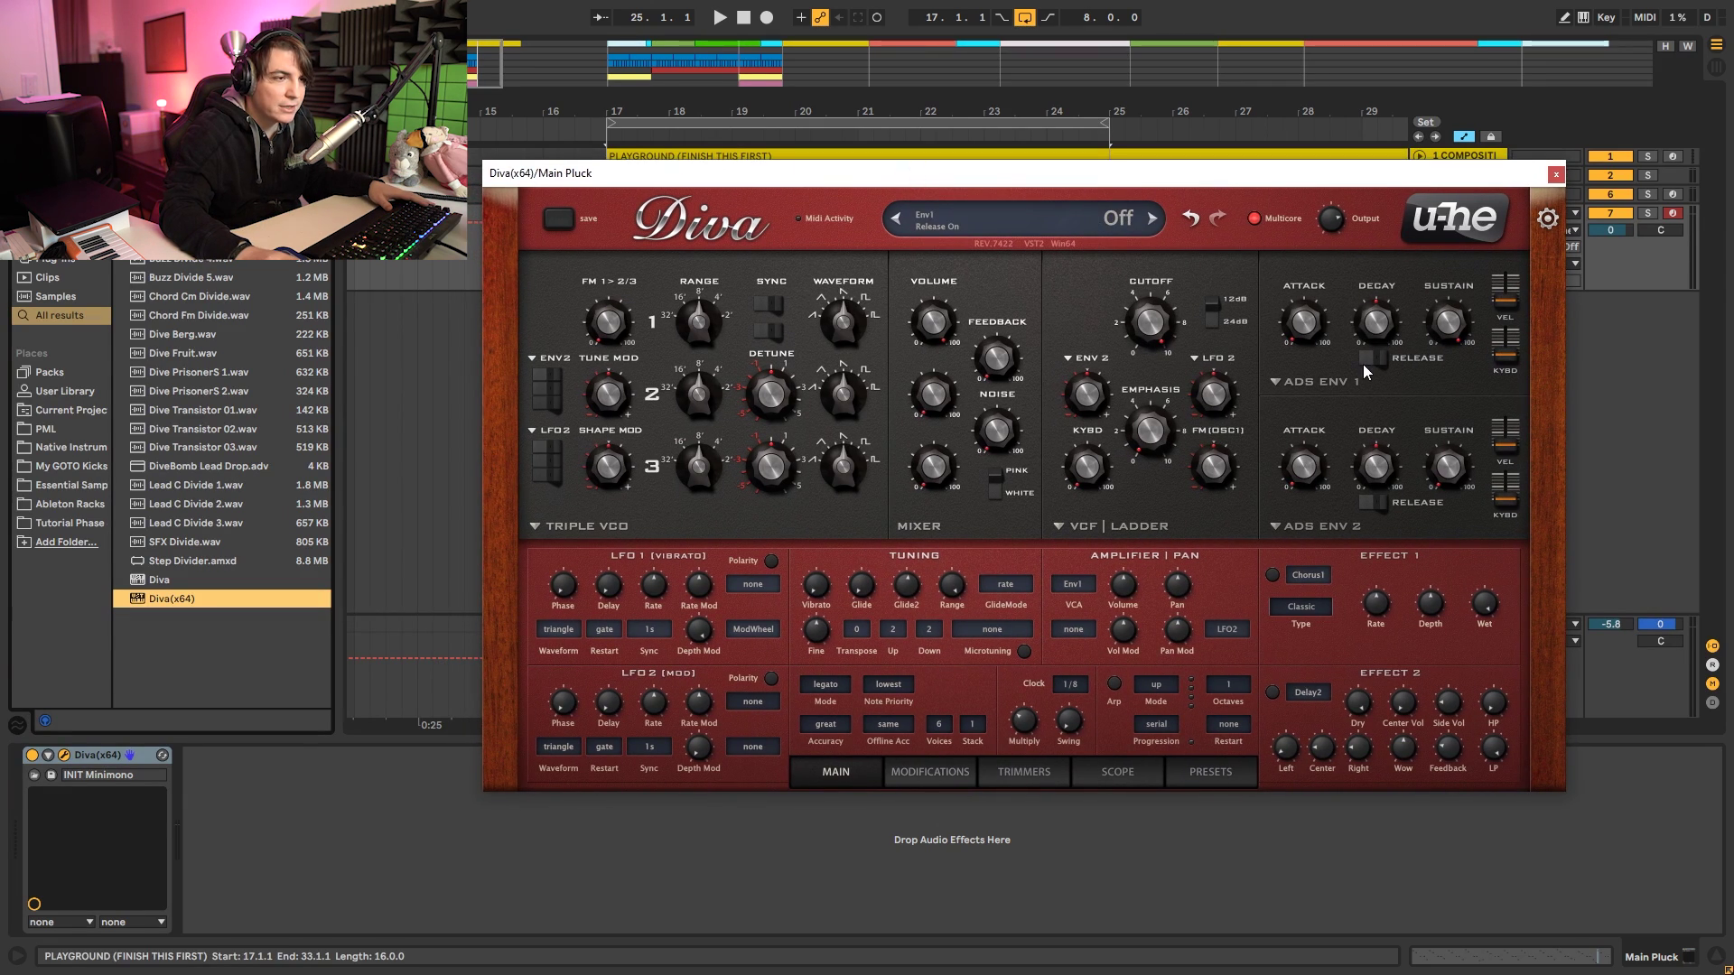
pyautogui.moveTo(1201, 173); pyautogui.dragTo(1192, 155)
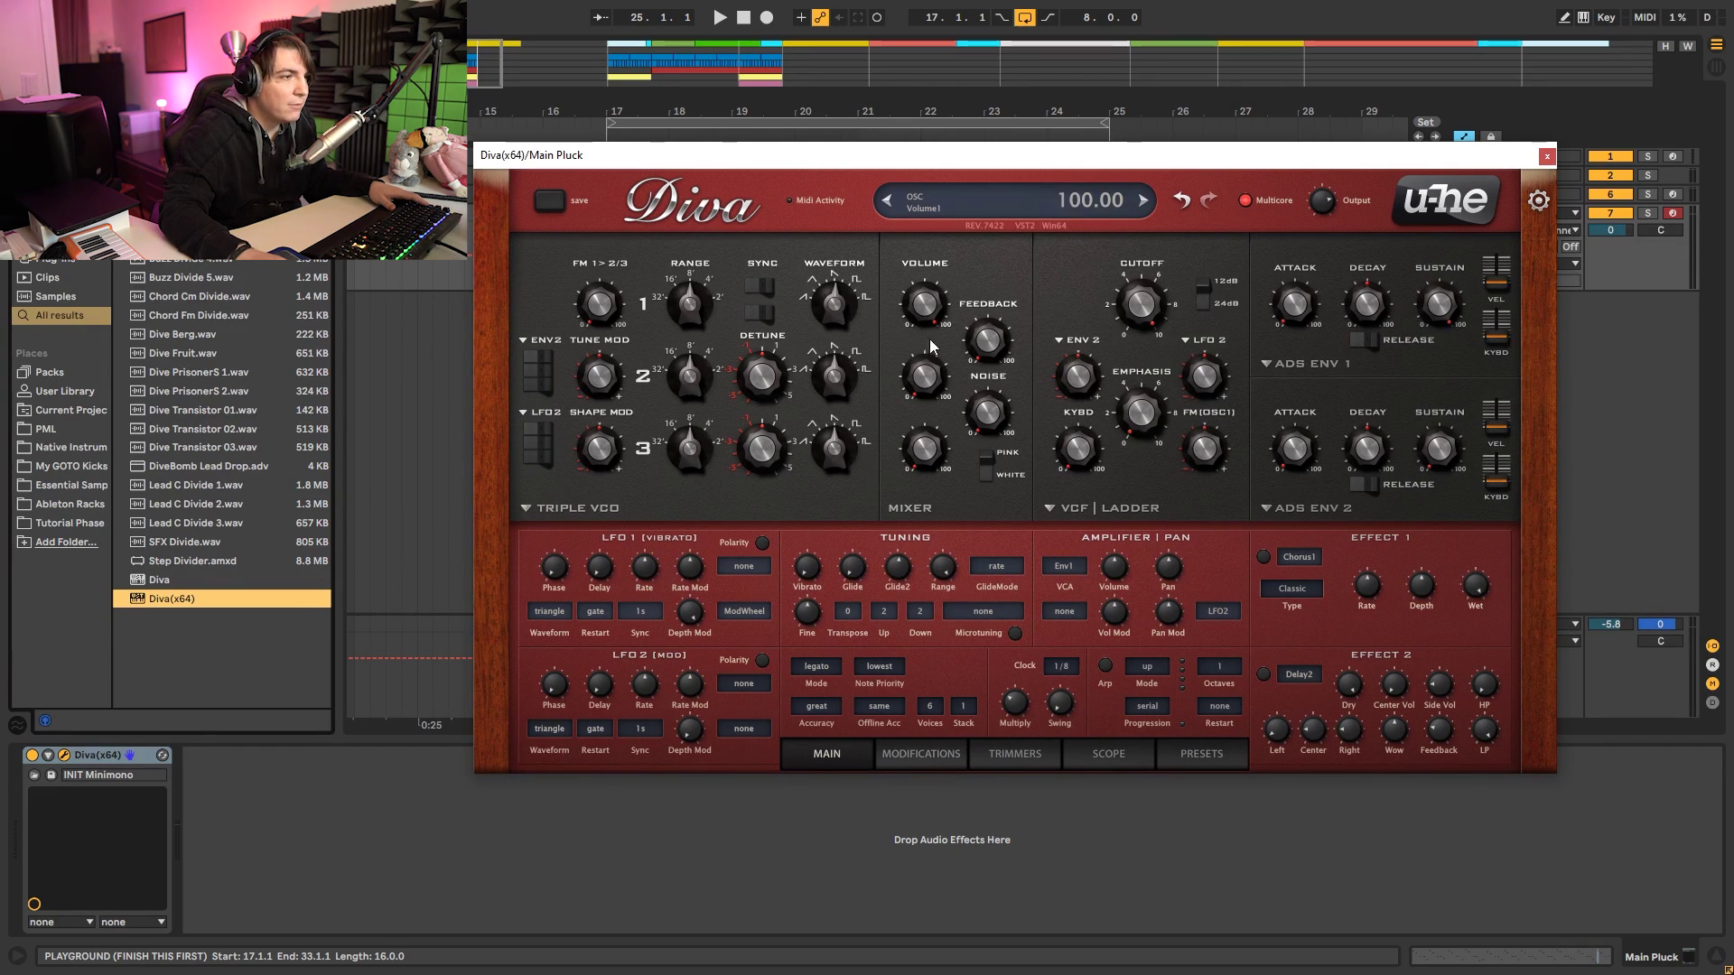
pyautogui.press('space')
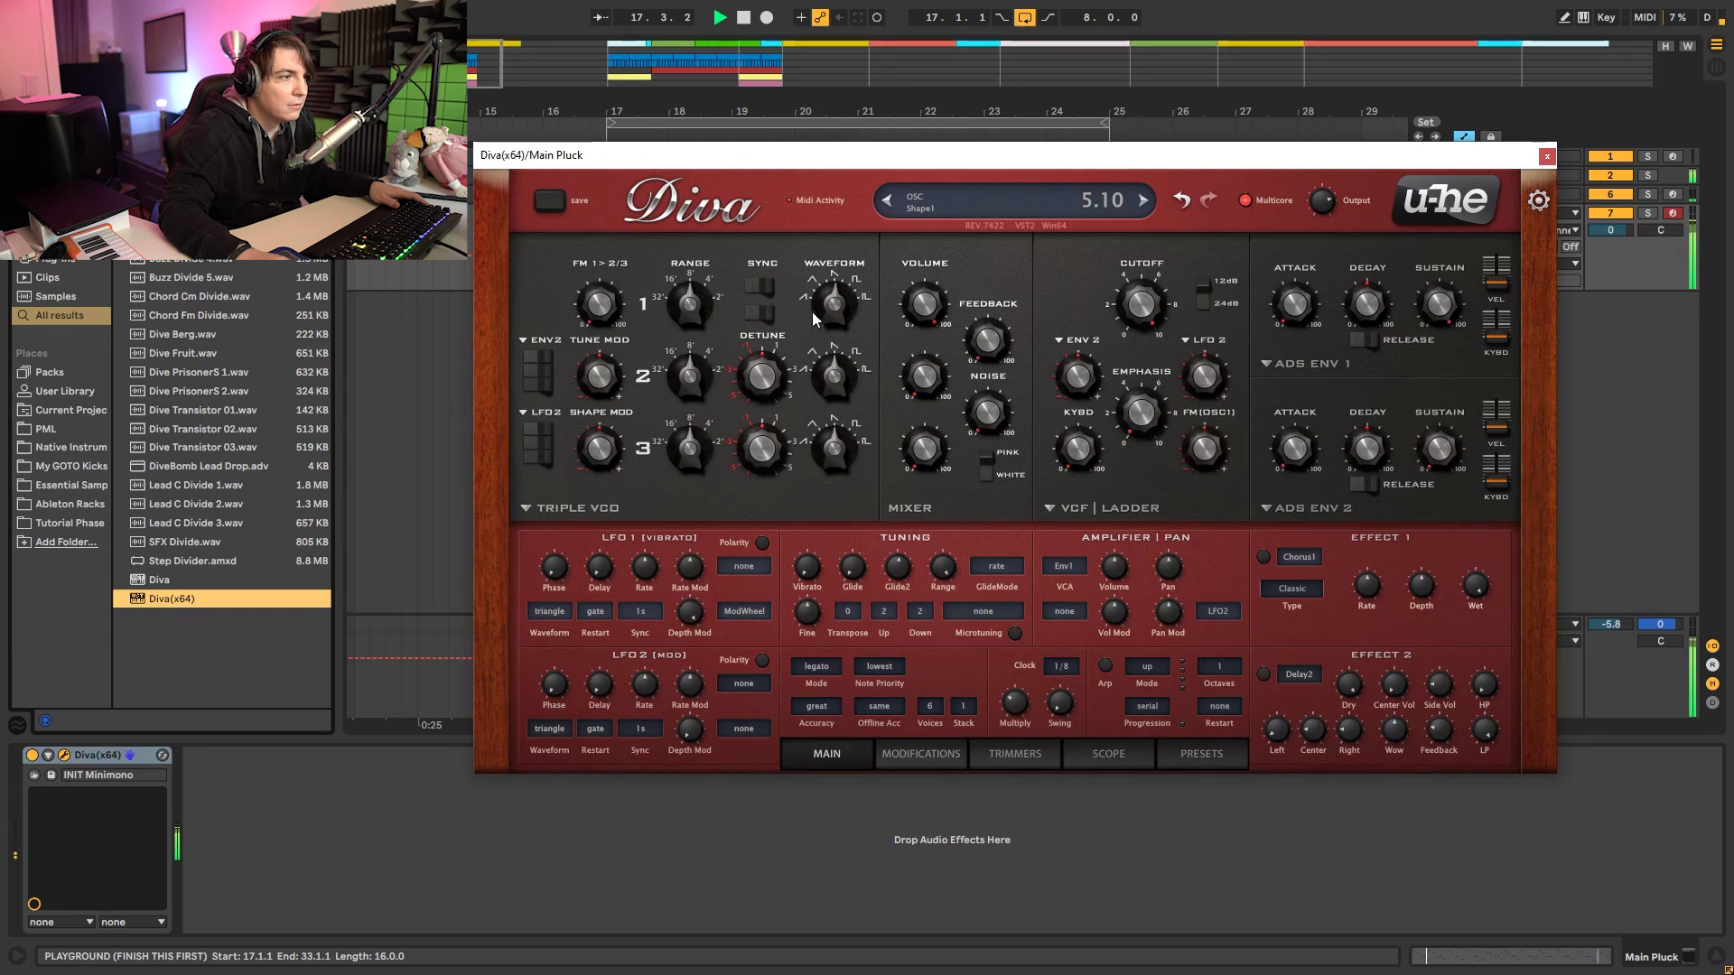
pyautogui.press('space')
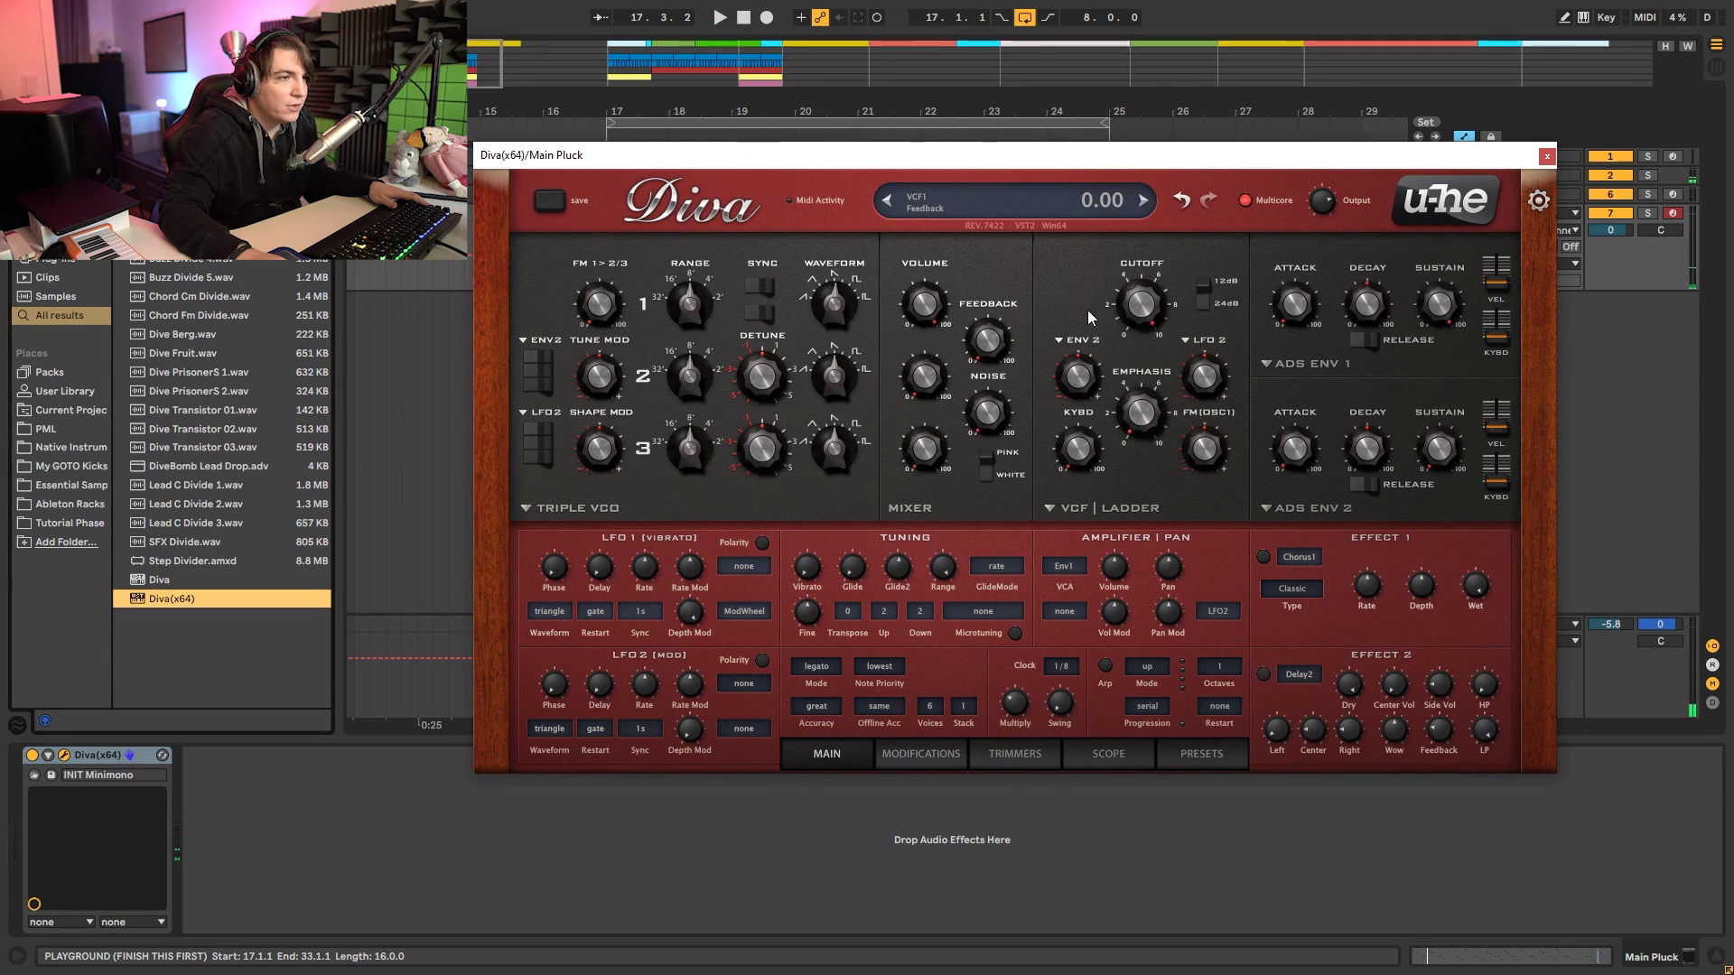
# Set the VCF ladder filter's cutoff to 61, and readjust it by ear while the loop plays.
pyautogui.moveTo(1139, 304); pyautogui.dragTo(1152, 440)
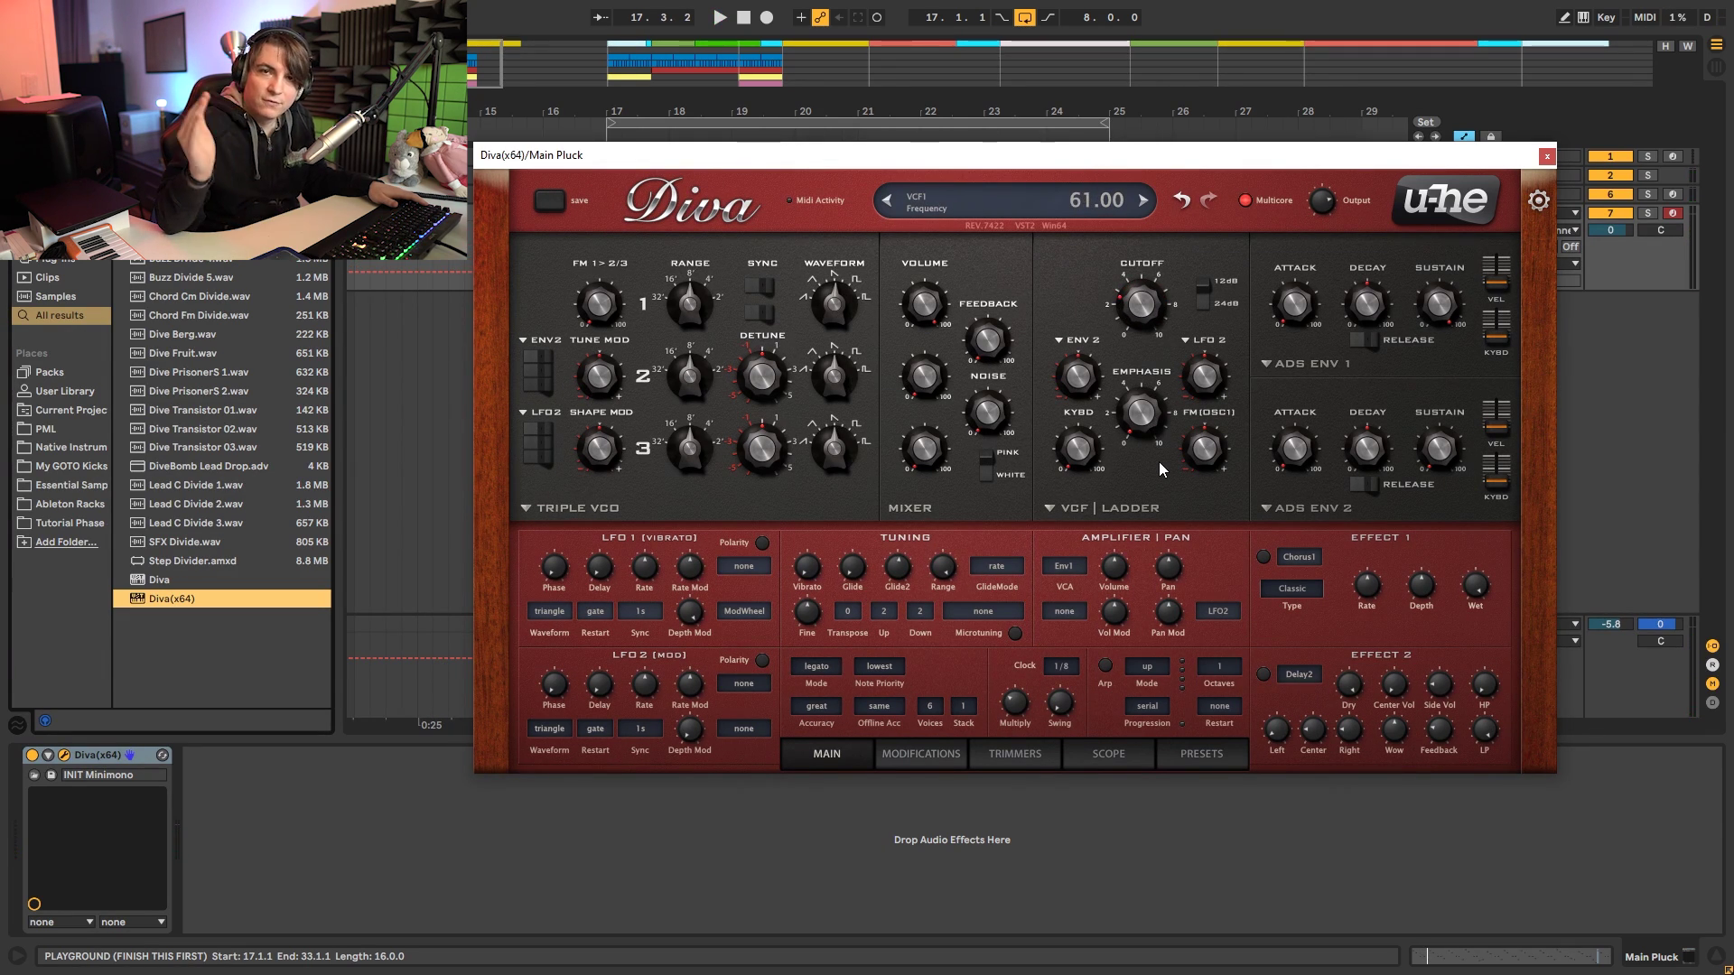
pyautogui.press('space')
pyautogui.moveTo(1149, 312); pyautogui.dragTo(1154, 275)
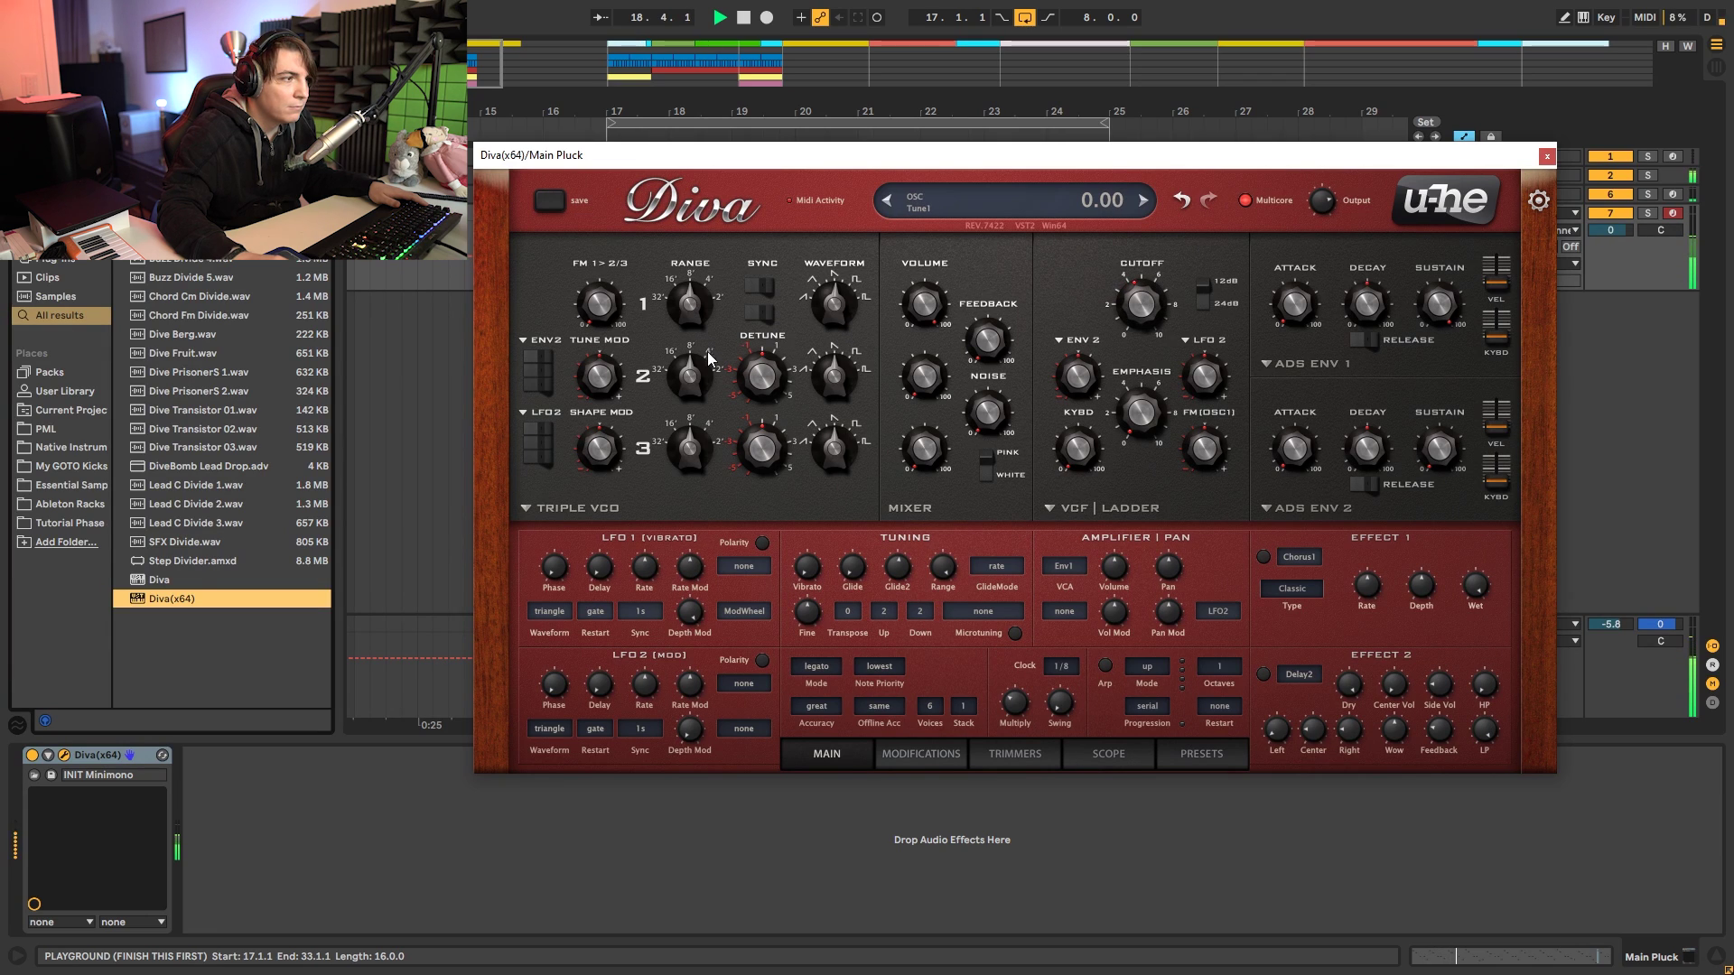
pyautogui.moveTo(1142, 318); pyautogui.dragTo(1149, 340)
pyautogui.press('space')
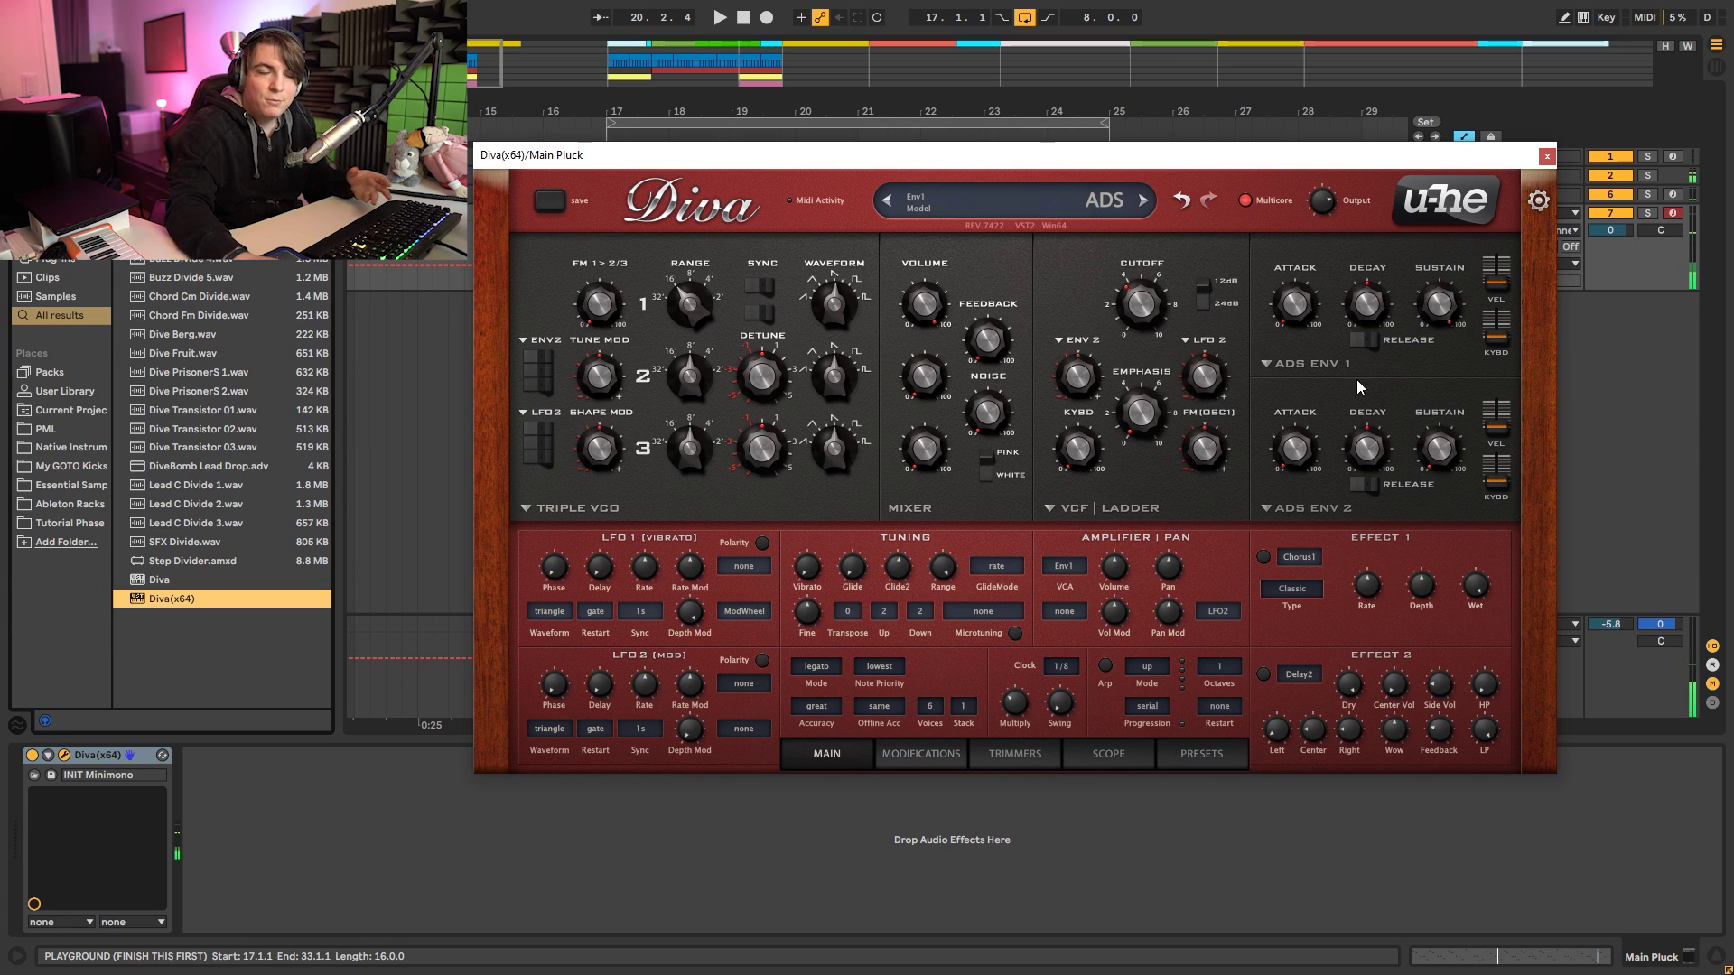
# Switch both Env 1 and Env 2 to the analogue envelope model.
pyautogui.click(1320, 372)
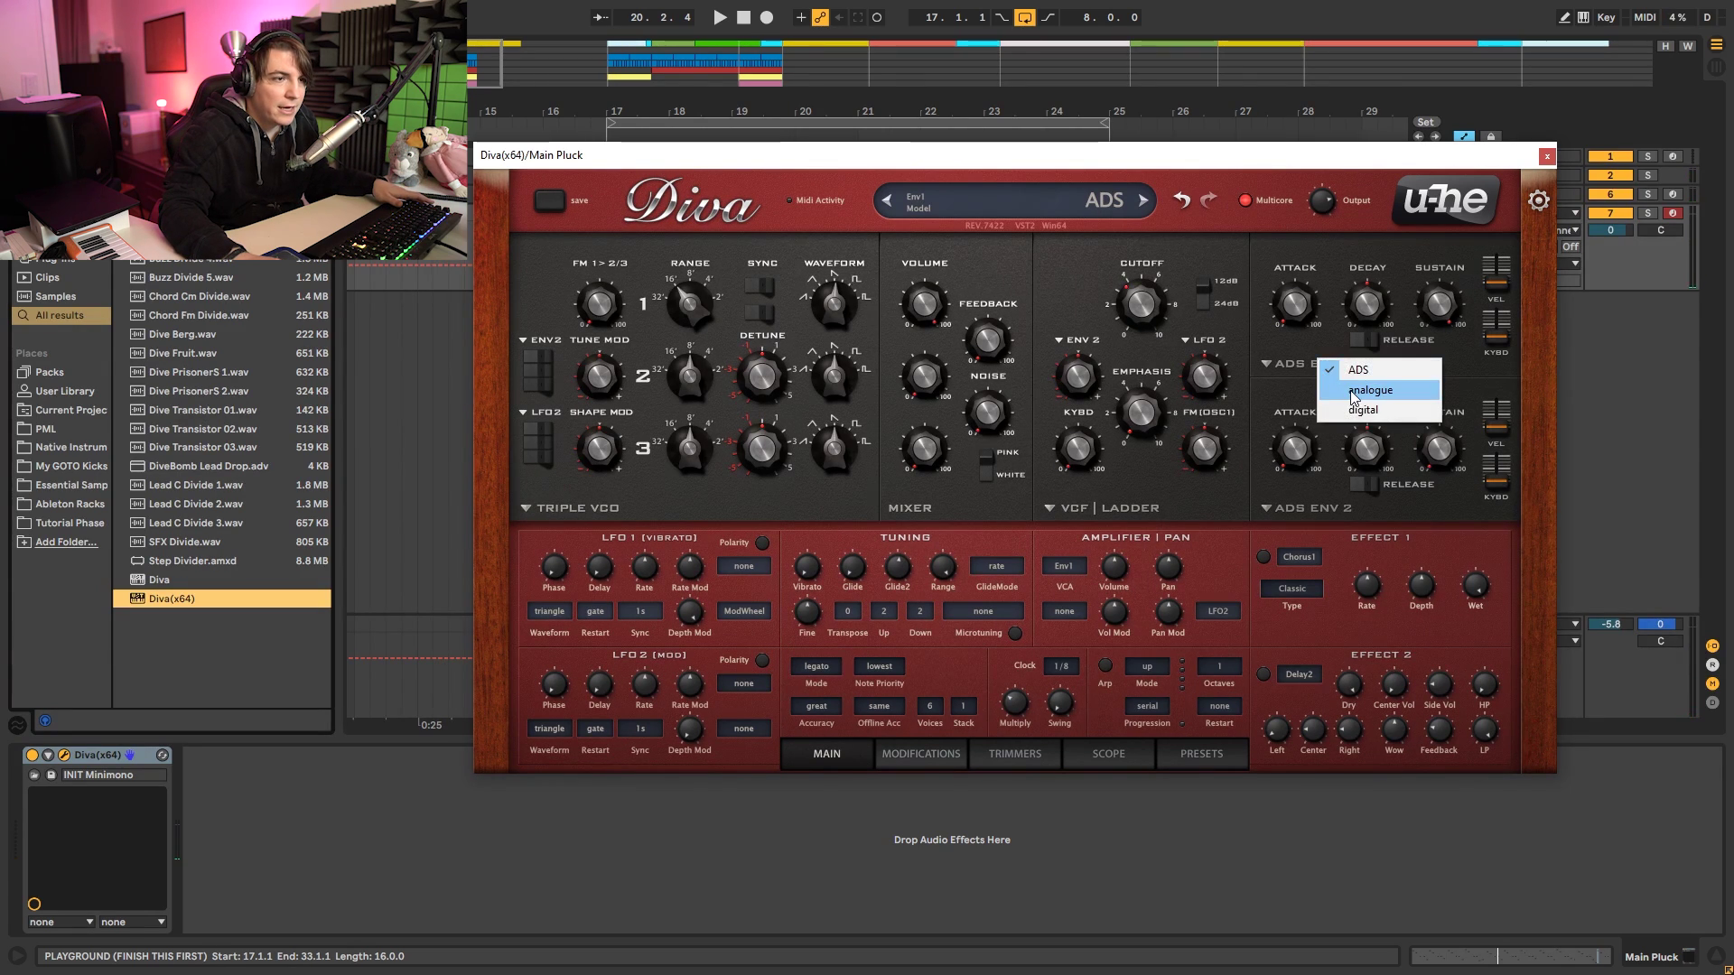
pyautogui.click(1343, 400)
pyautogui.click(1306, 522)
pyautogui.click(1318, 544)
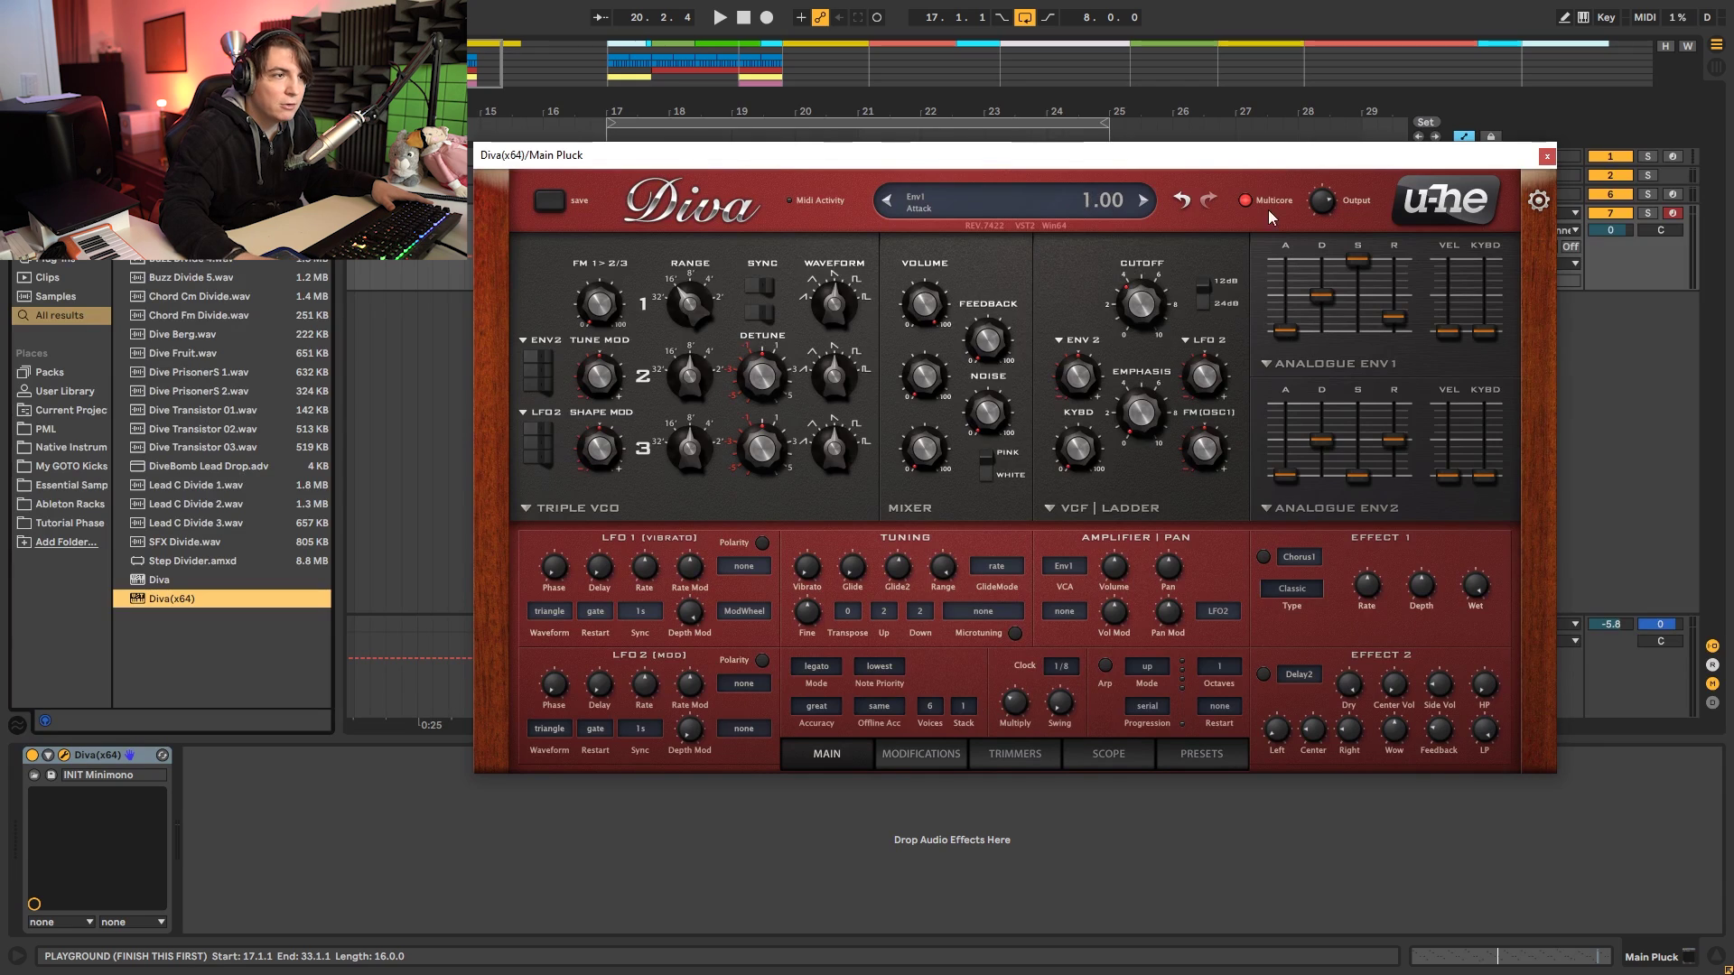
# Audition the patch briefly and adjust the ladder filter's cutoff and its modulation depth.
pyautogui.press('space')
pyautogui.press('space')
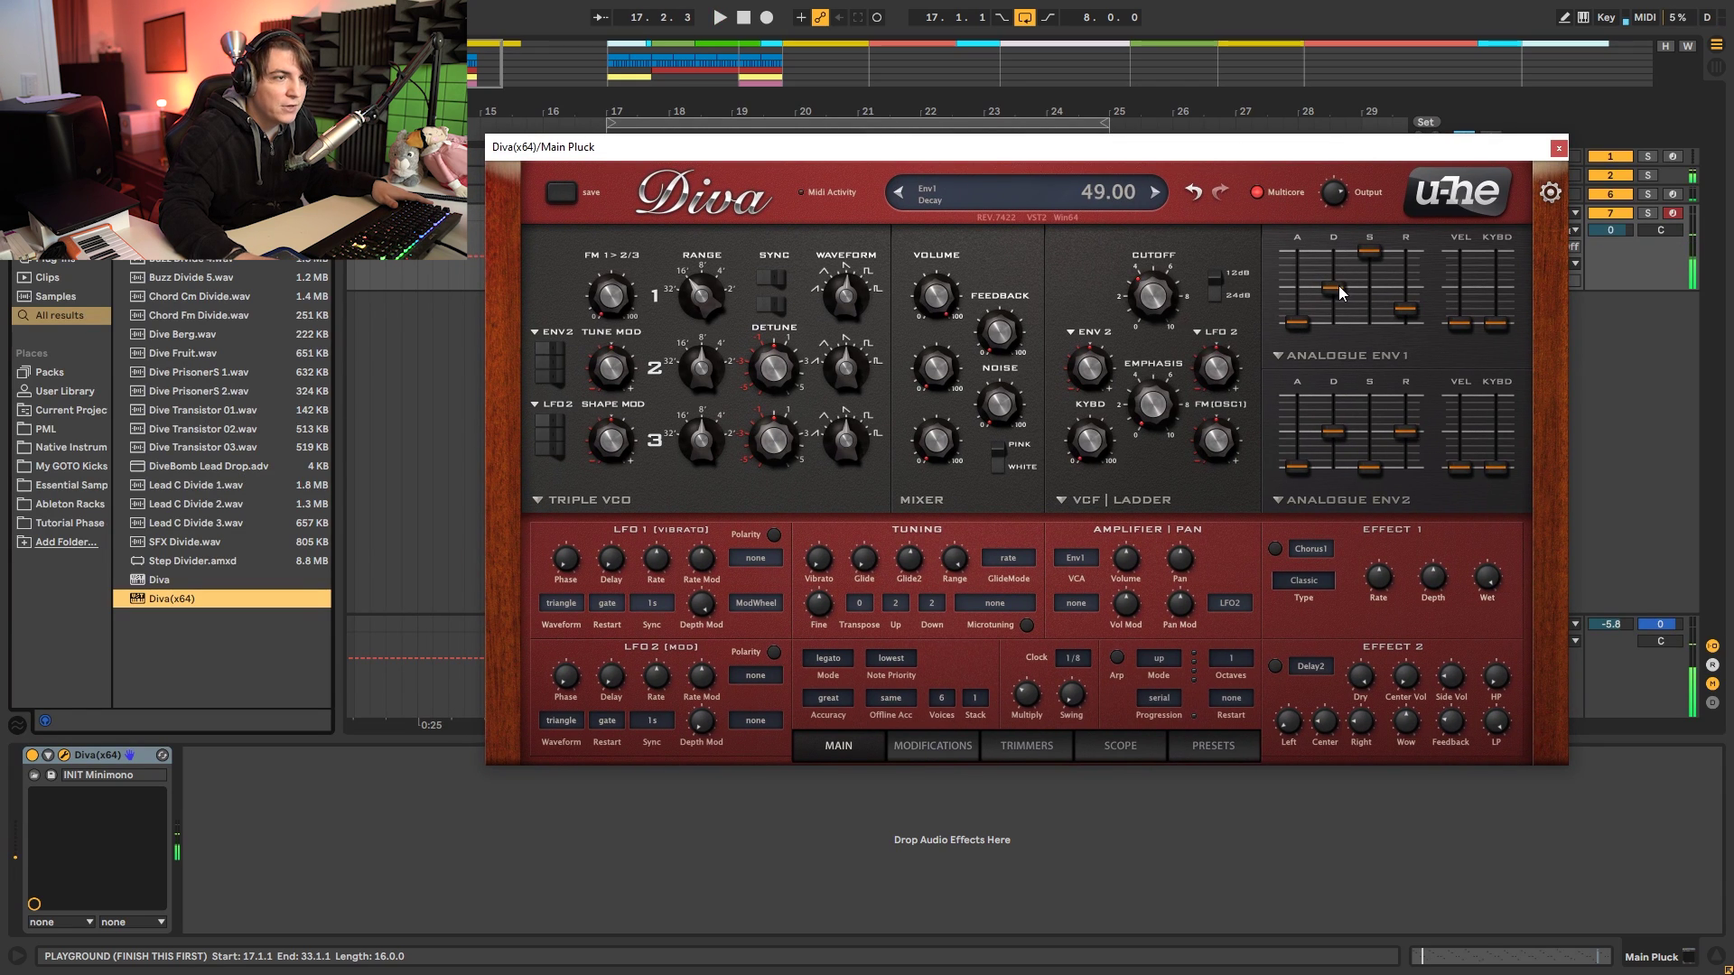
pyautogui.moveTo(1082, 387); pyautogui.dragTo(1091, 366)
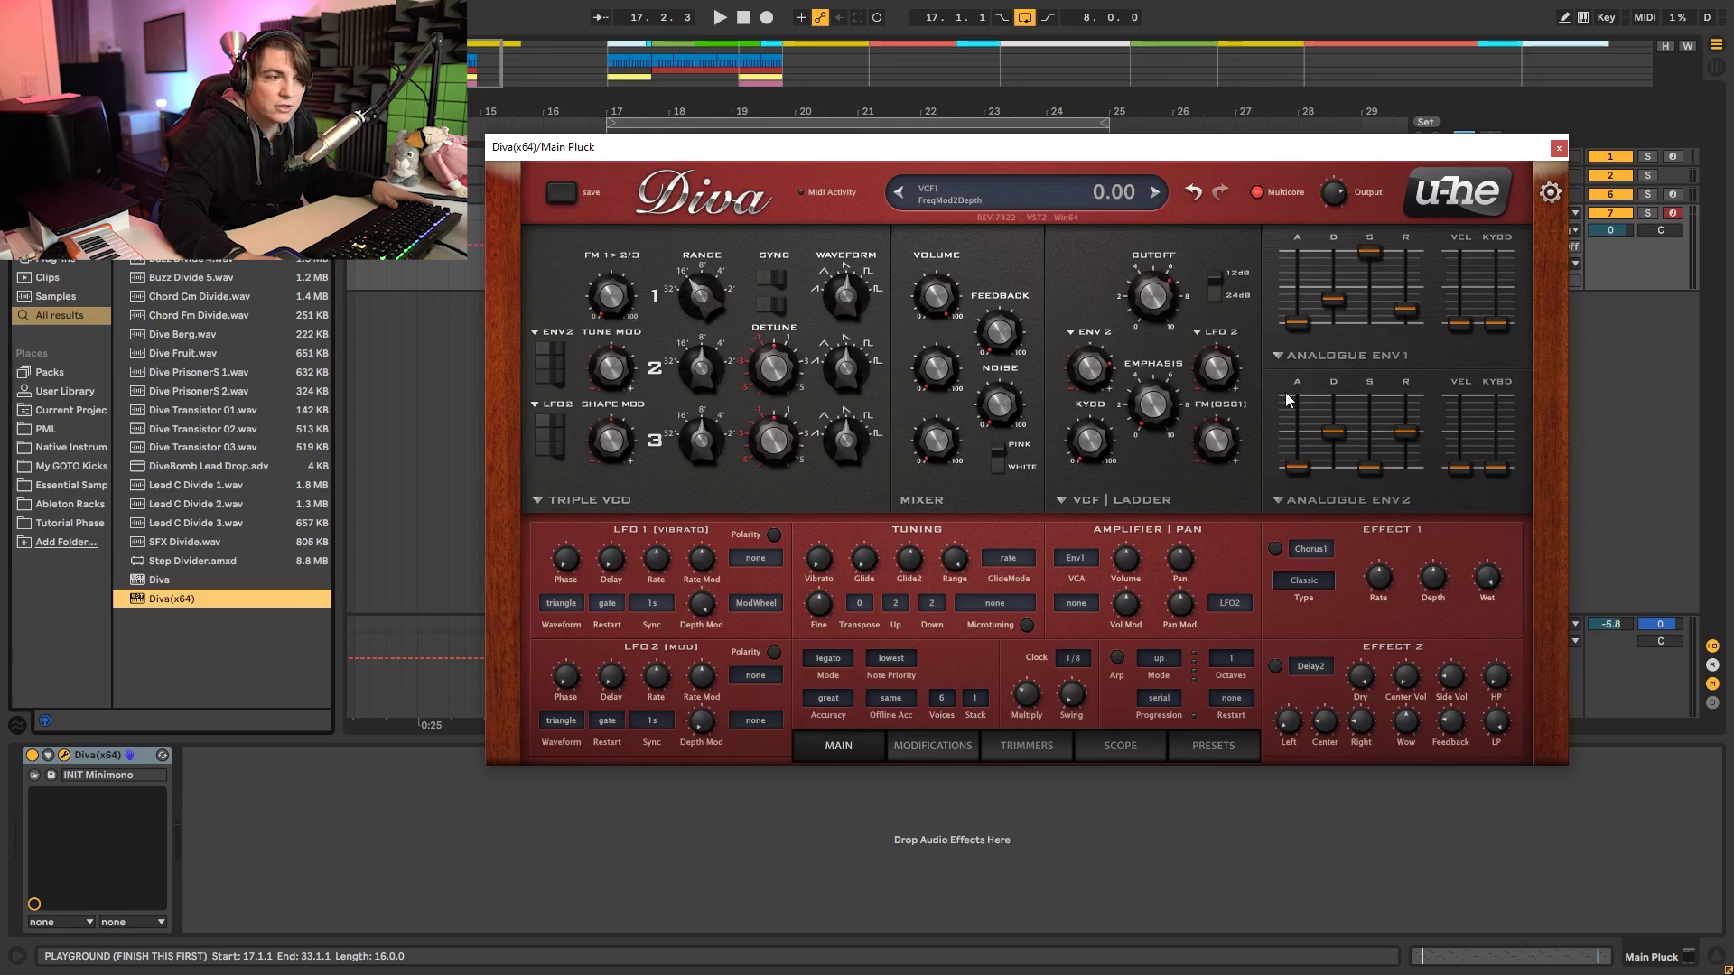
pyautogui.moveTo(1152, 296); pyautogui.dragTo(1190, 553)
pyautogui.moveTo(1197, 421); pyautogui.dragTo(1191, 388)
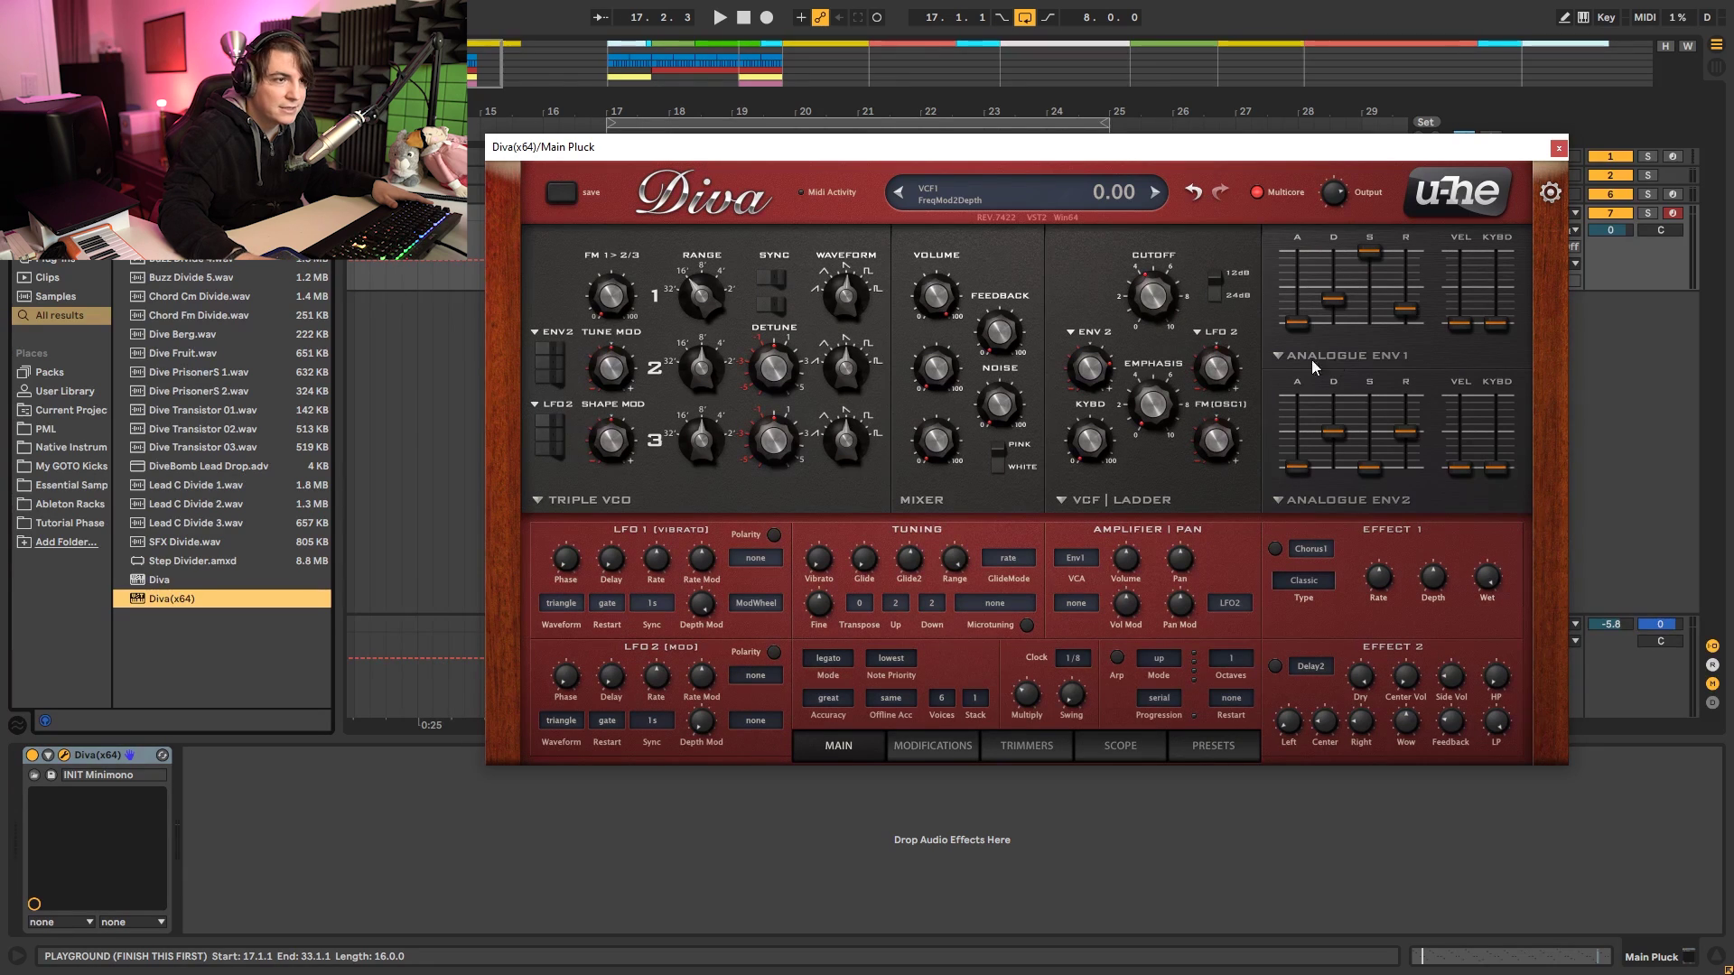
# Lower Env 1's sustain and set its decay to 29 while auditioning the pluck.
pyautogui.moveTo(1370, 253); pyautogui.dragTo(1336, 307)
pyautogui.press('space')
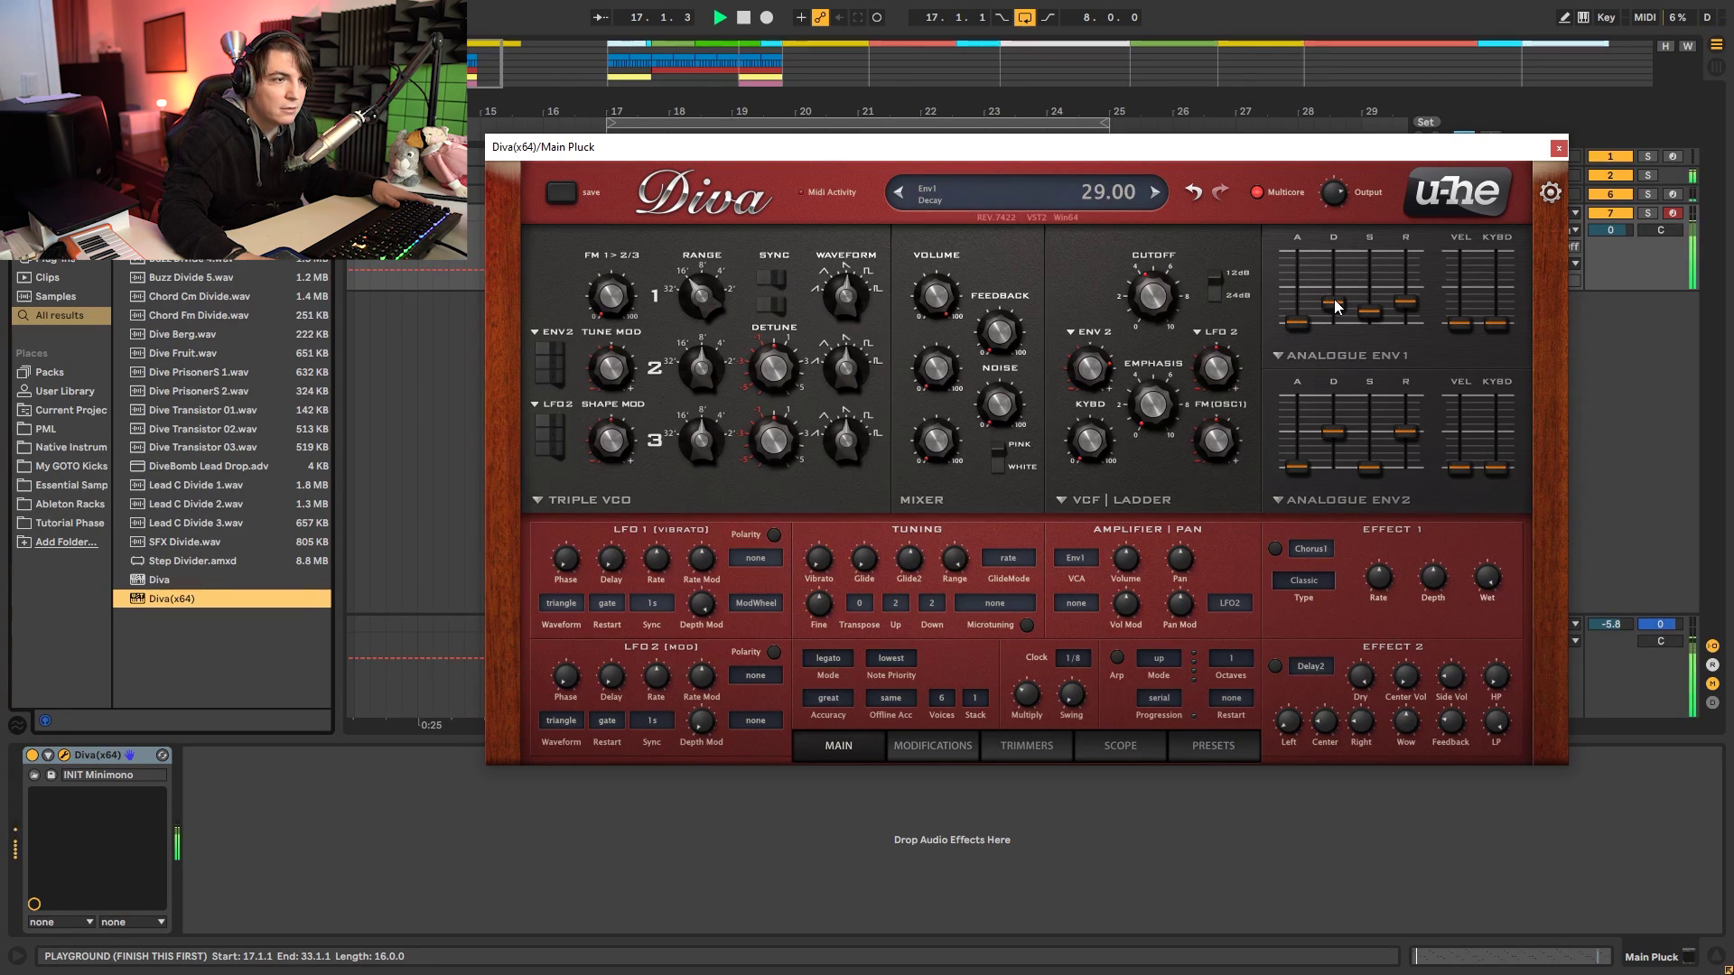
pyautogui.press('space')
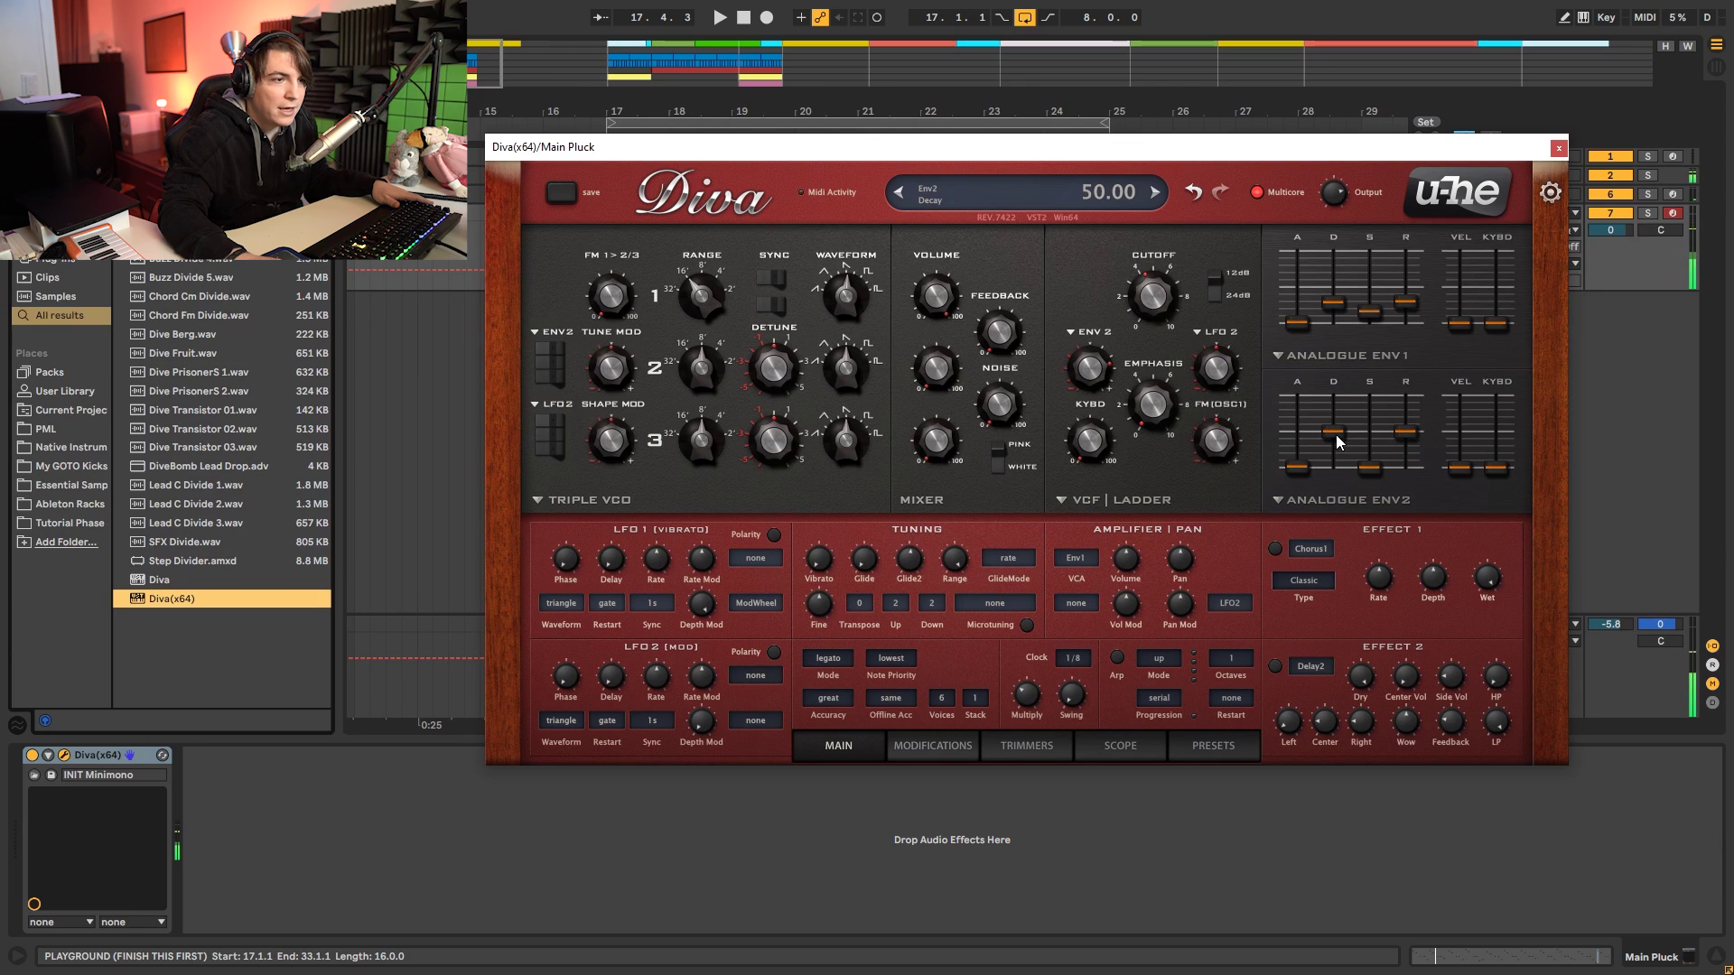
# Shorten Env 2's release and decay, and set the filter's Env 2 modulation depth to 108 during playback.
pyautogui.moveTo(1411, 444); pyautogui.dragTo(1413, 451)
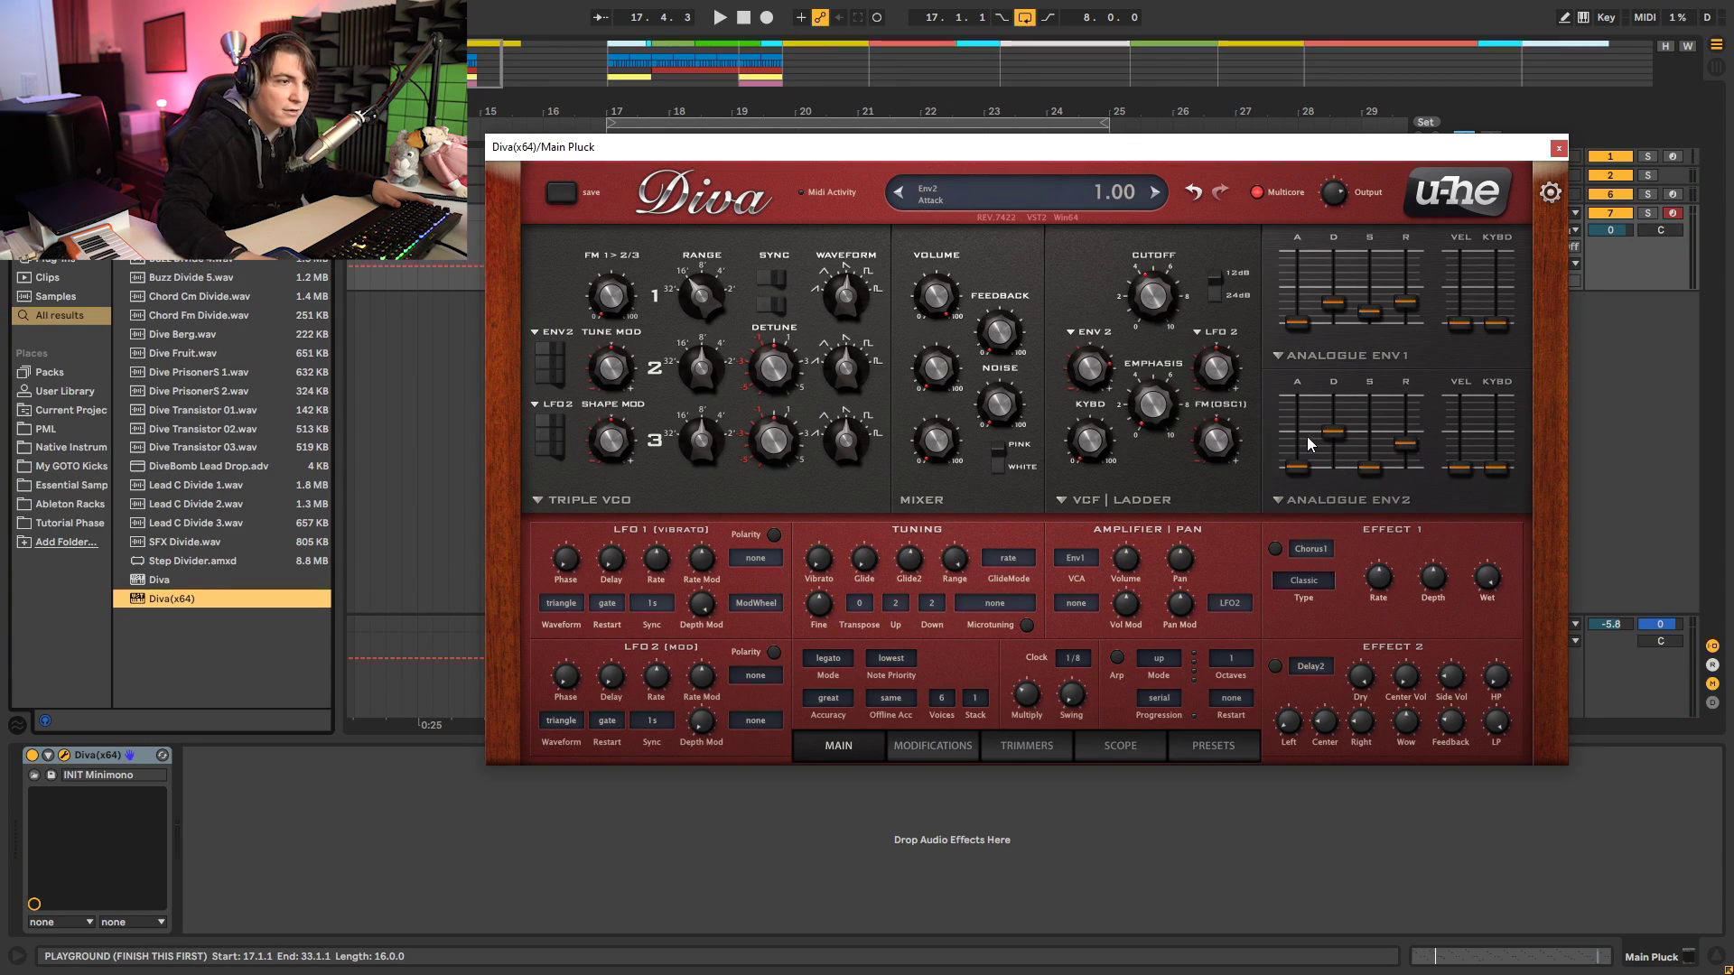
pyautogui.press('space')
pyautogui.moveTo(1330, 435); pyautogui.dragTo(1336, 462)
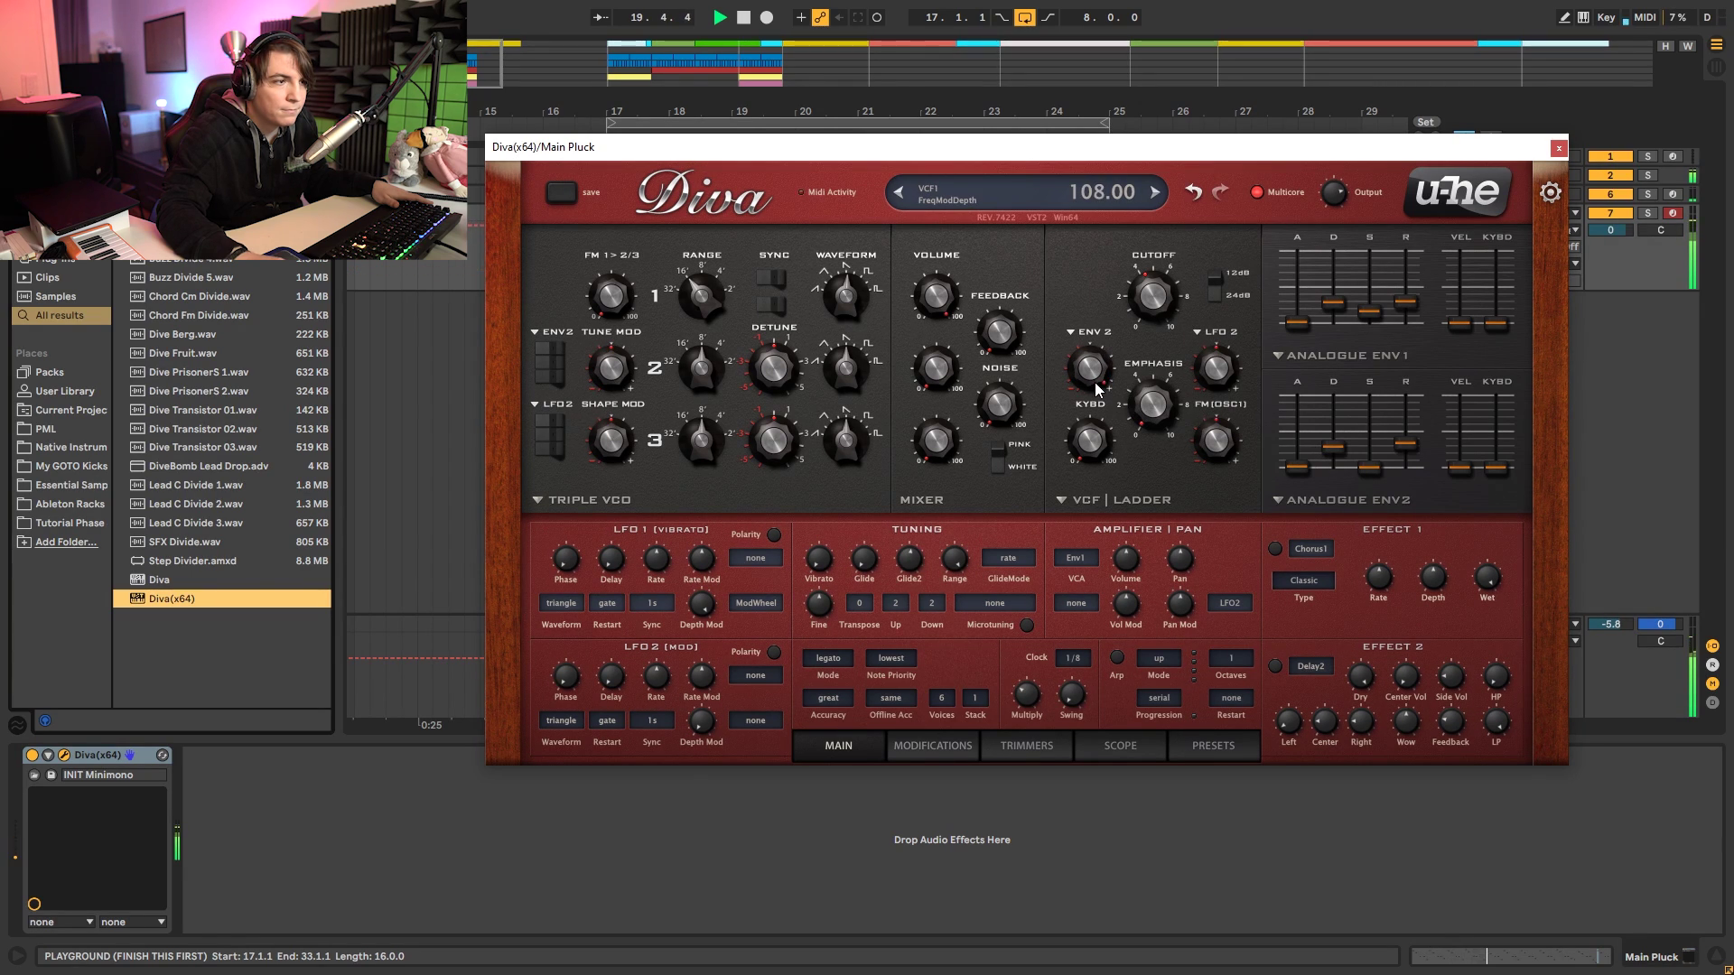
pyautogui.press('space')
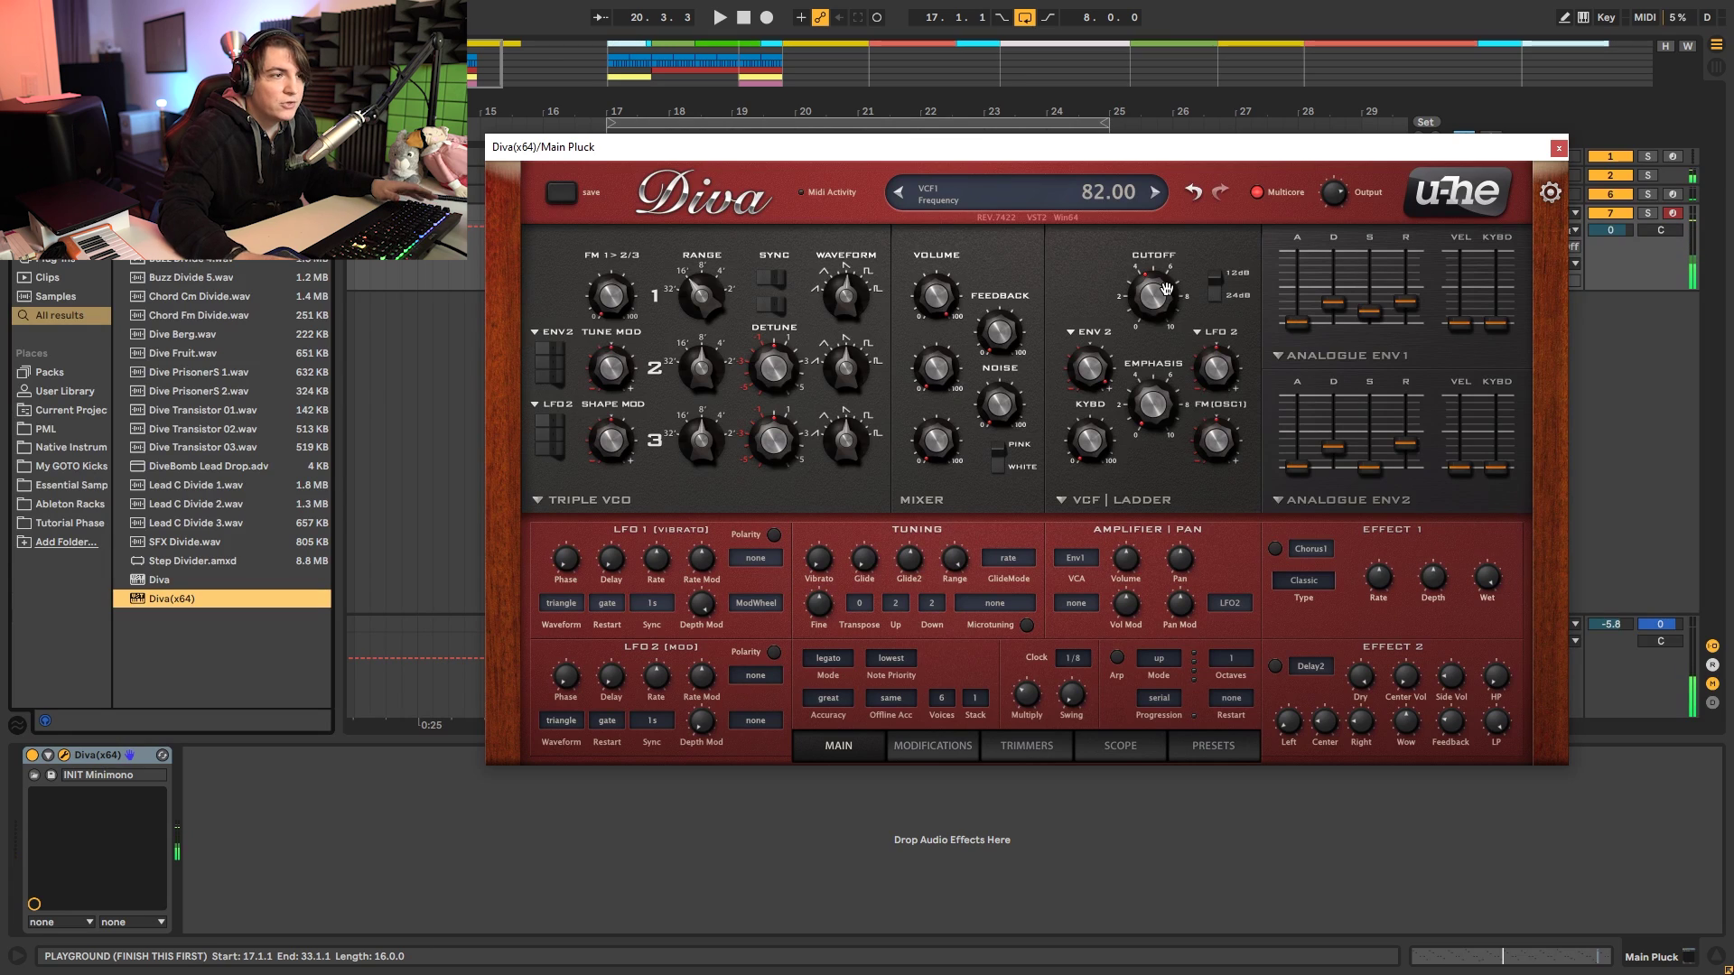
# Adjust the filter cutoff and set its Env 2 modulation depth to 90 while the loop plays.
pyautogui.moveTo(1161, 298); pyautogui.dragTo(1097, 382)
pyautogui.press('space')
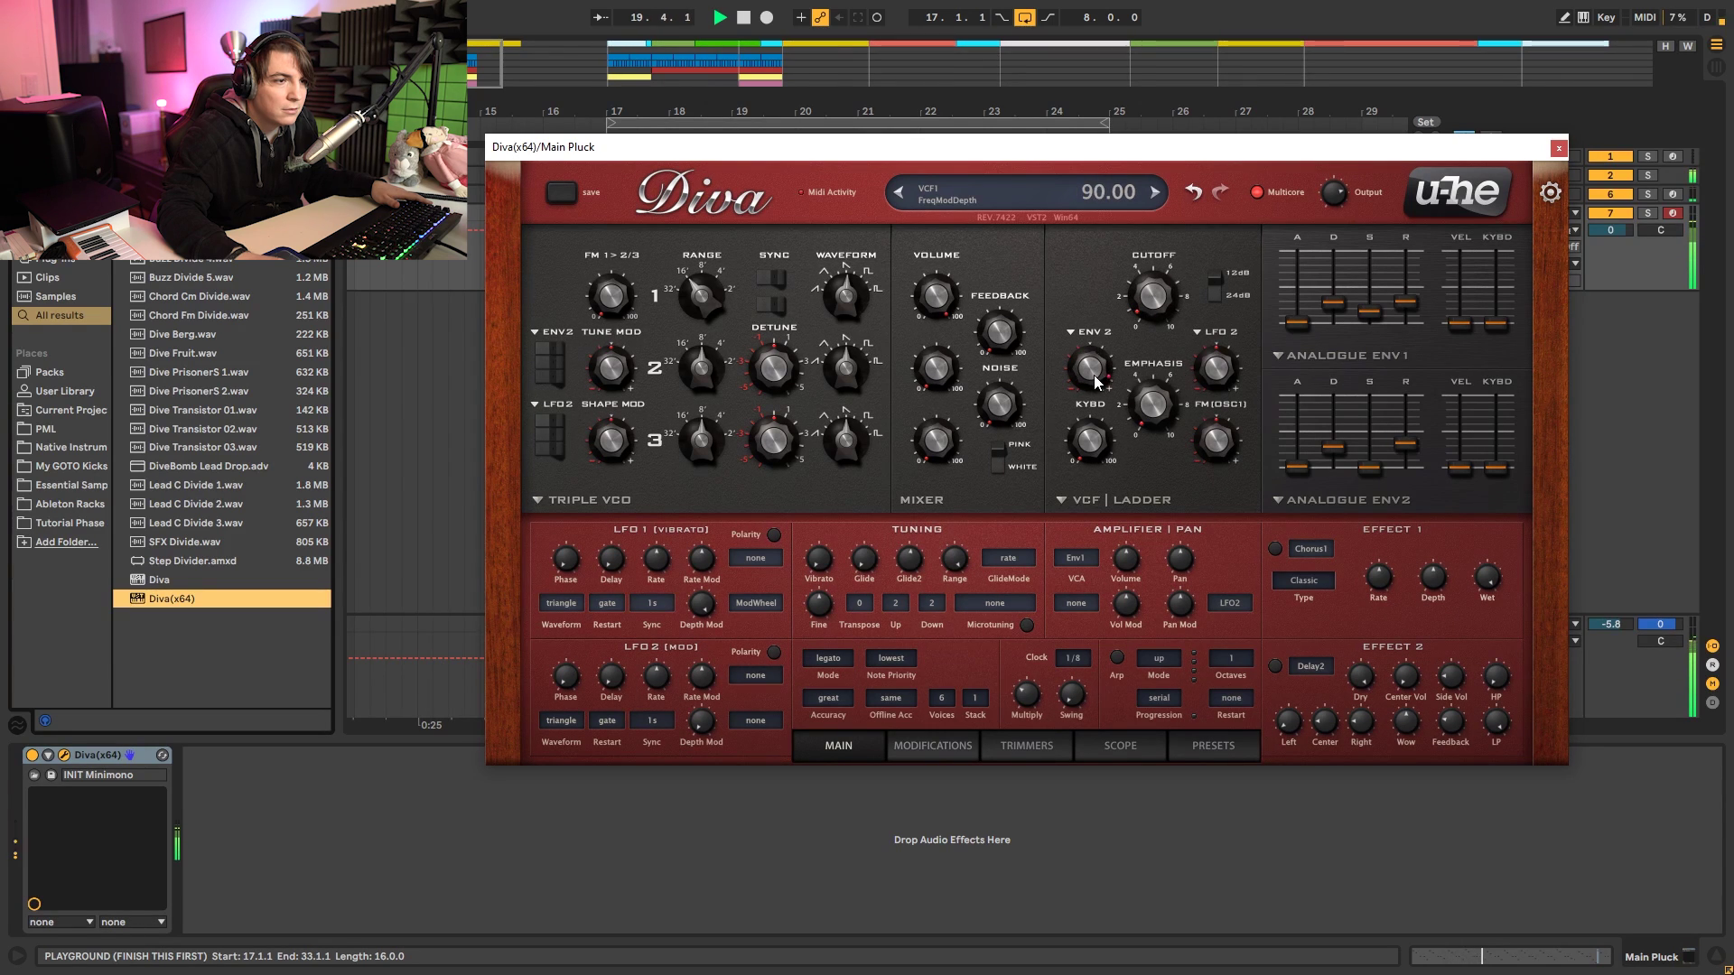
pyautogui.press('space')
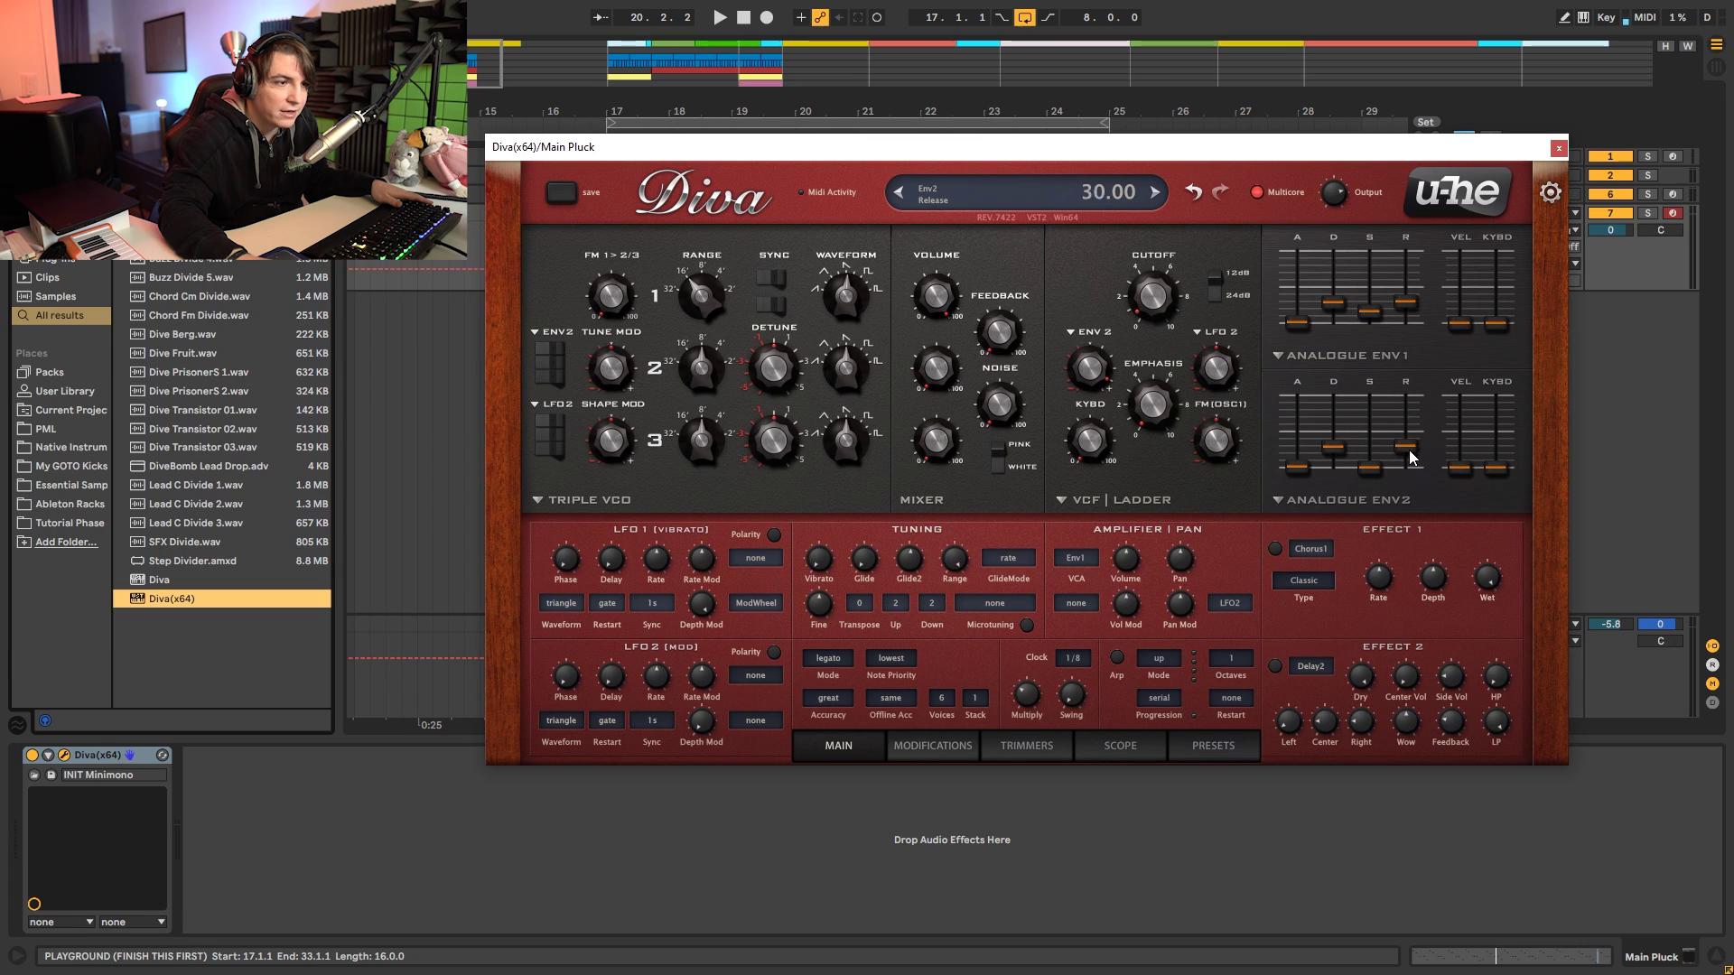
# During playback, set Env 2's decay to 22 and release to 27, and bring Env 1's sustain down to its minimum.
pyautogui.press('space')
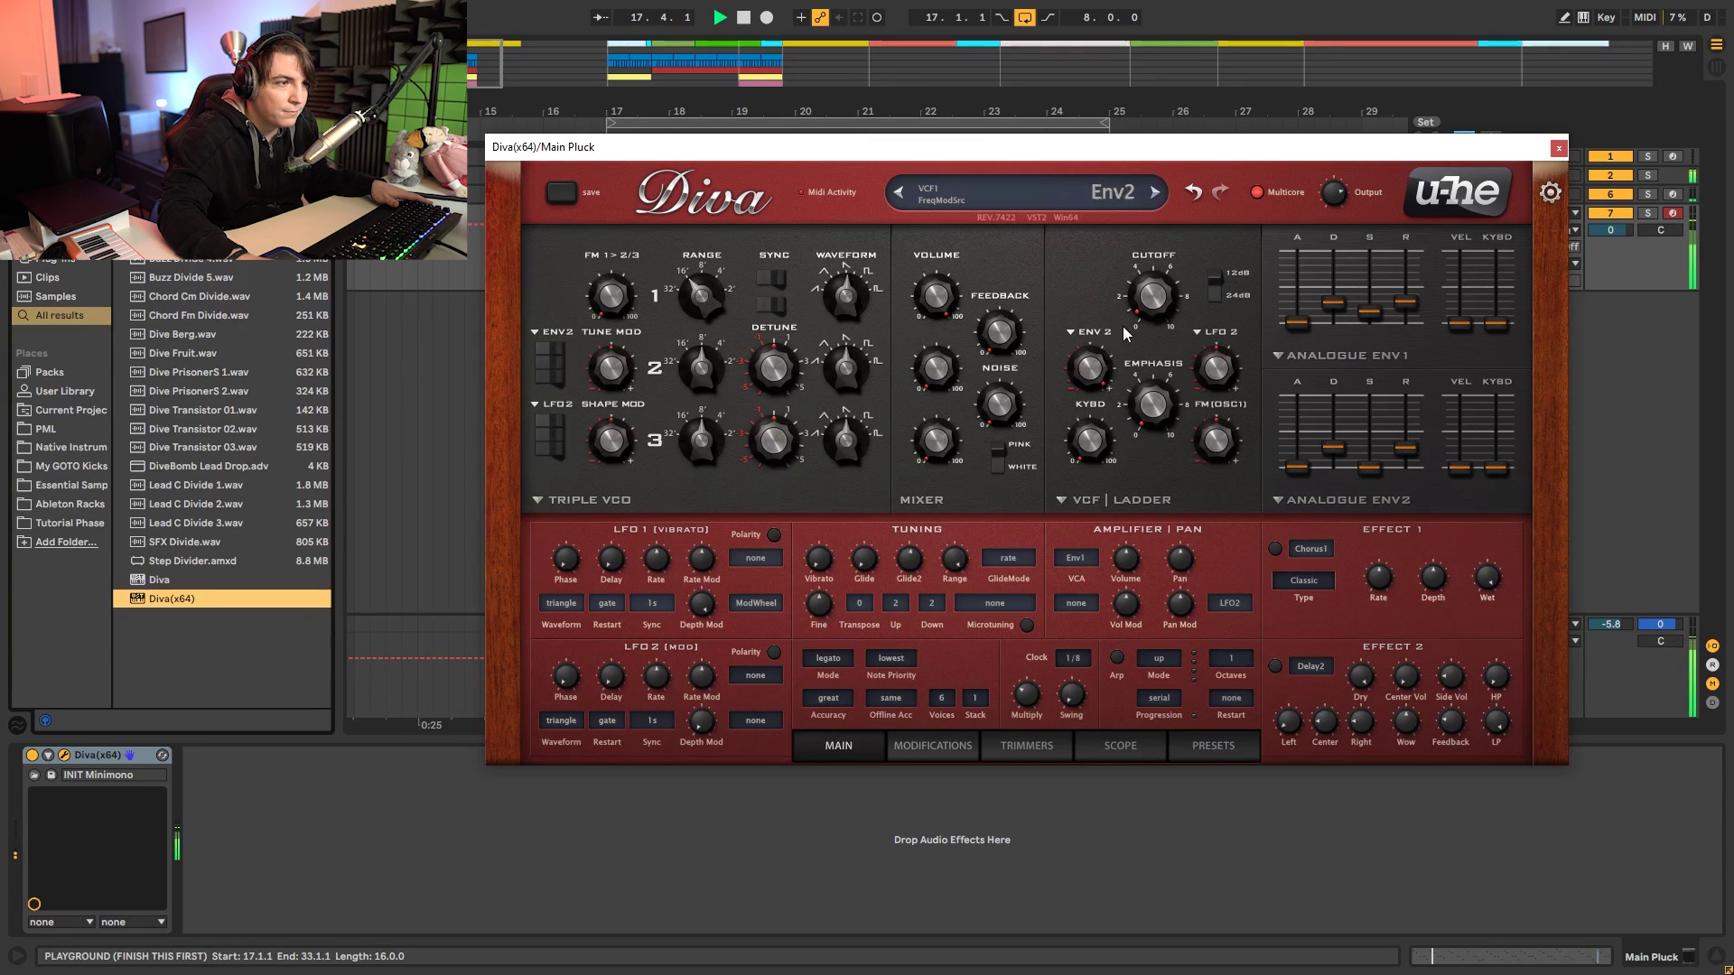
pyautogui.moveTo(1331, 456); pyautogui.dragTo(1340, 465)
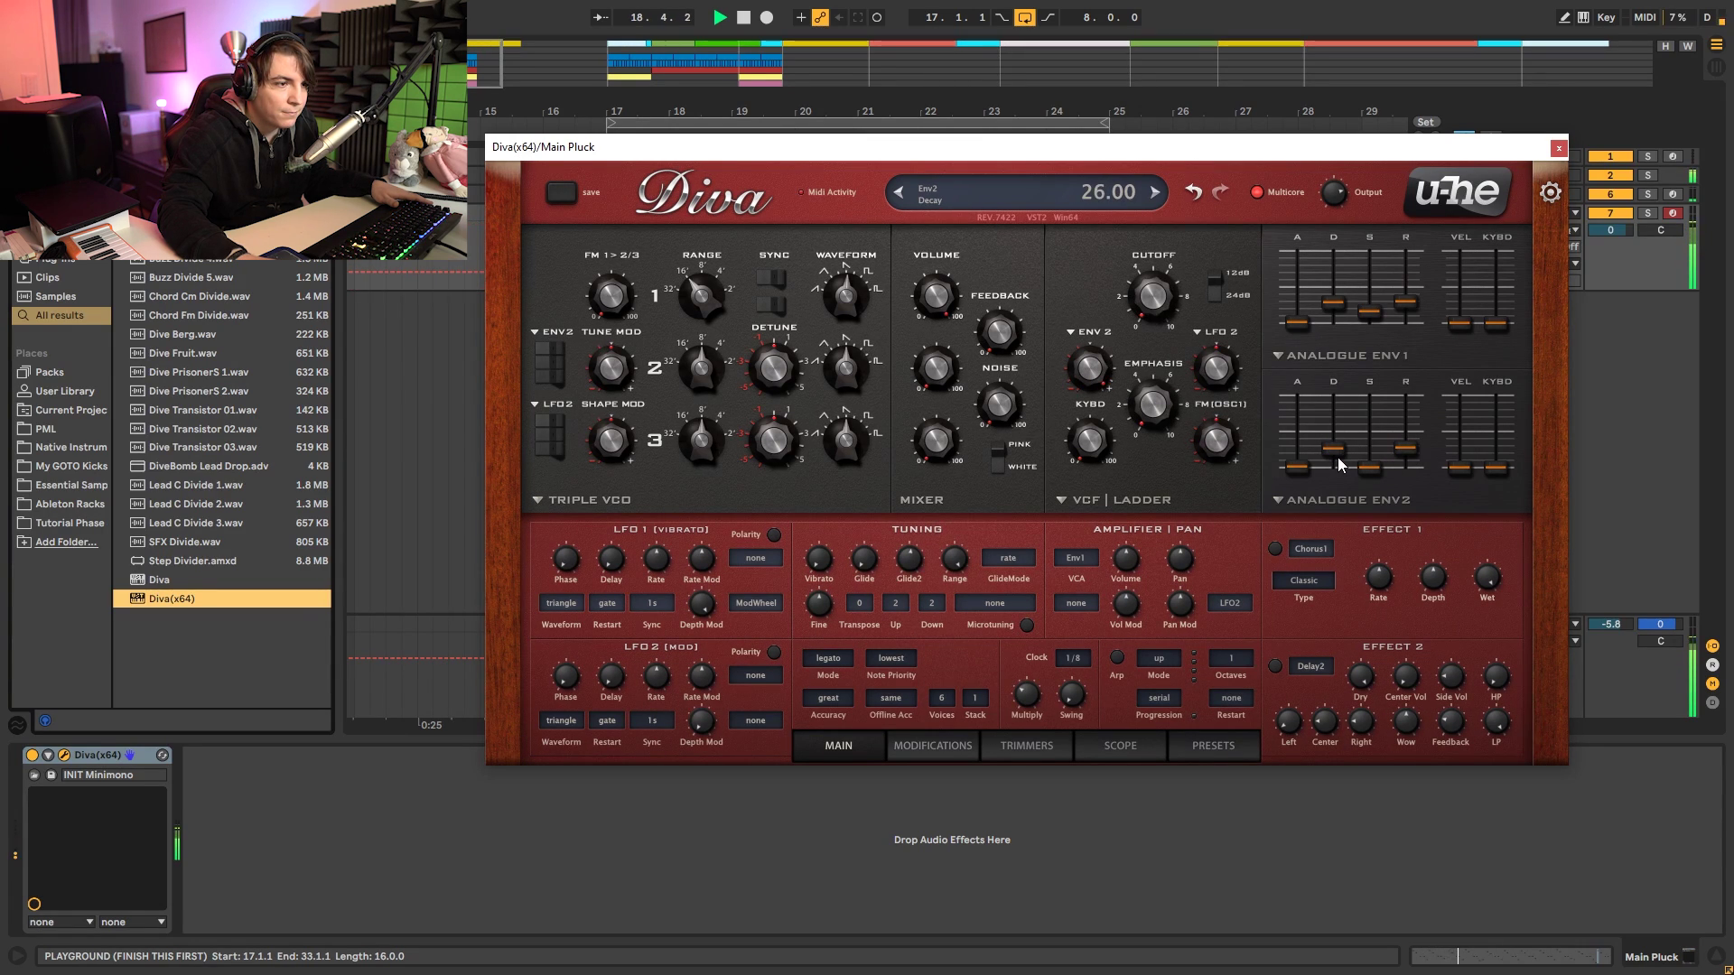
pyautogui.moveTo(1338, 305); pyautogui.dragTo(1418, 318)
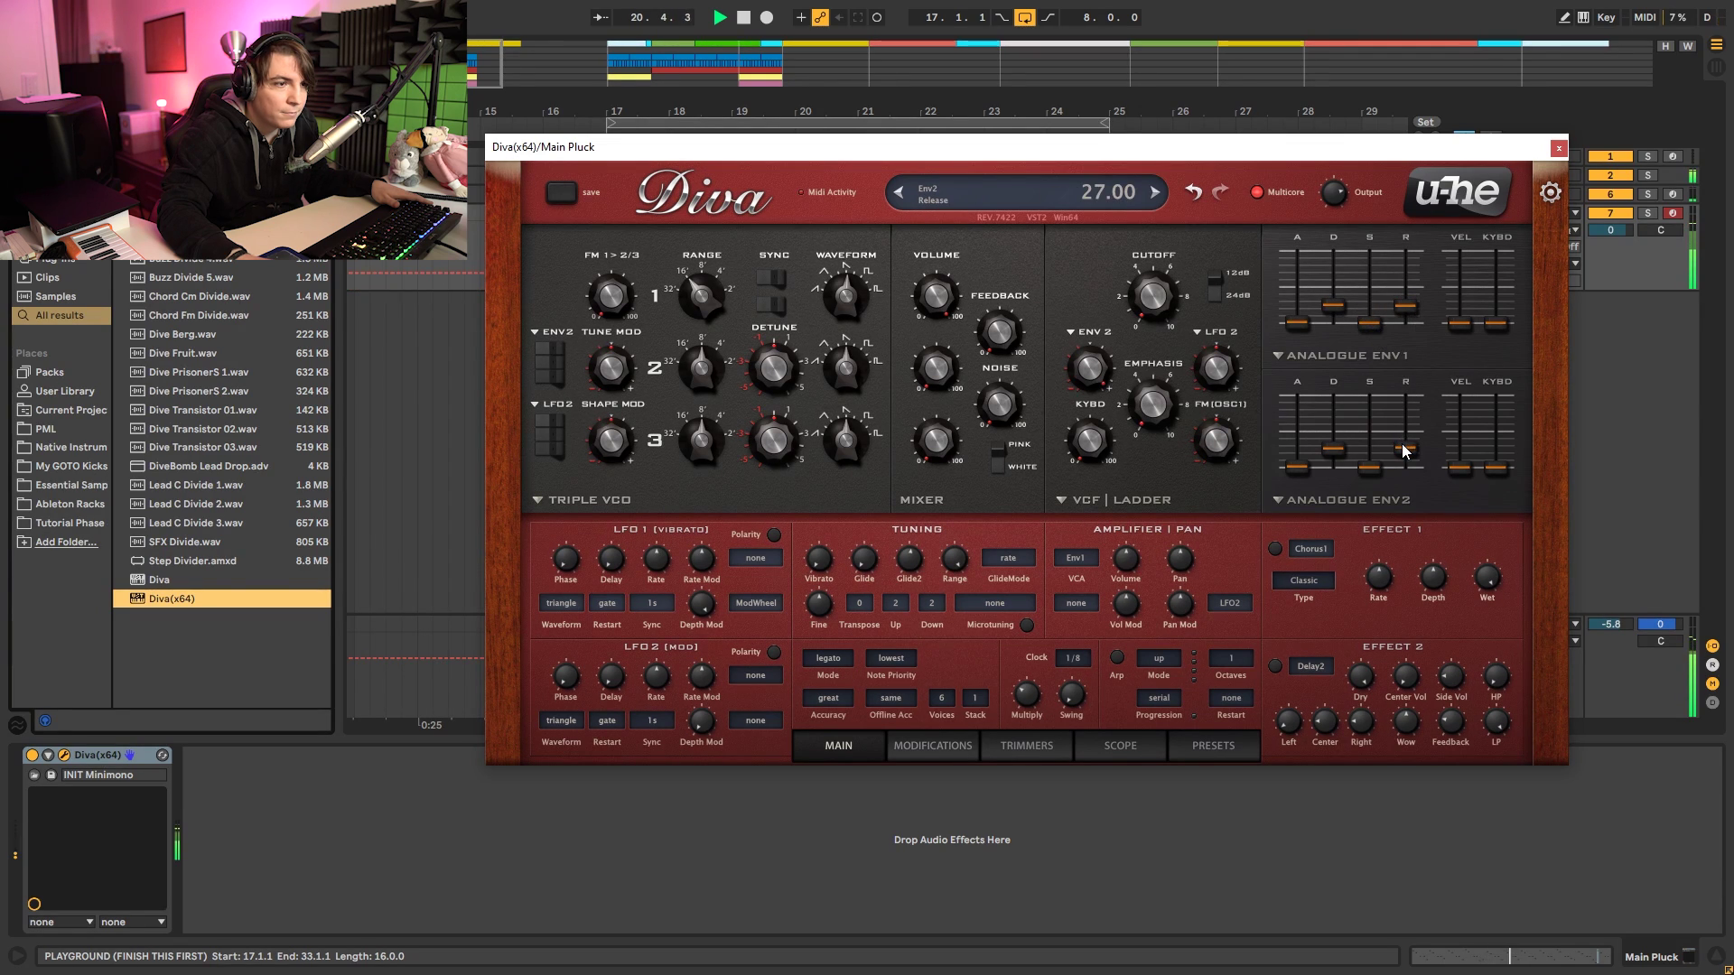
pyautogui.moveTo(1335, 452); pyautogui.dragTo(1340, 456)
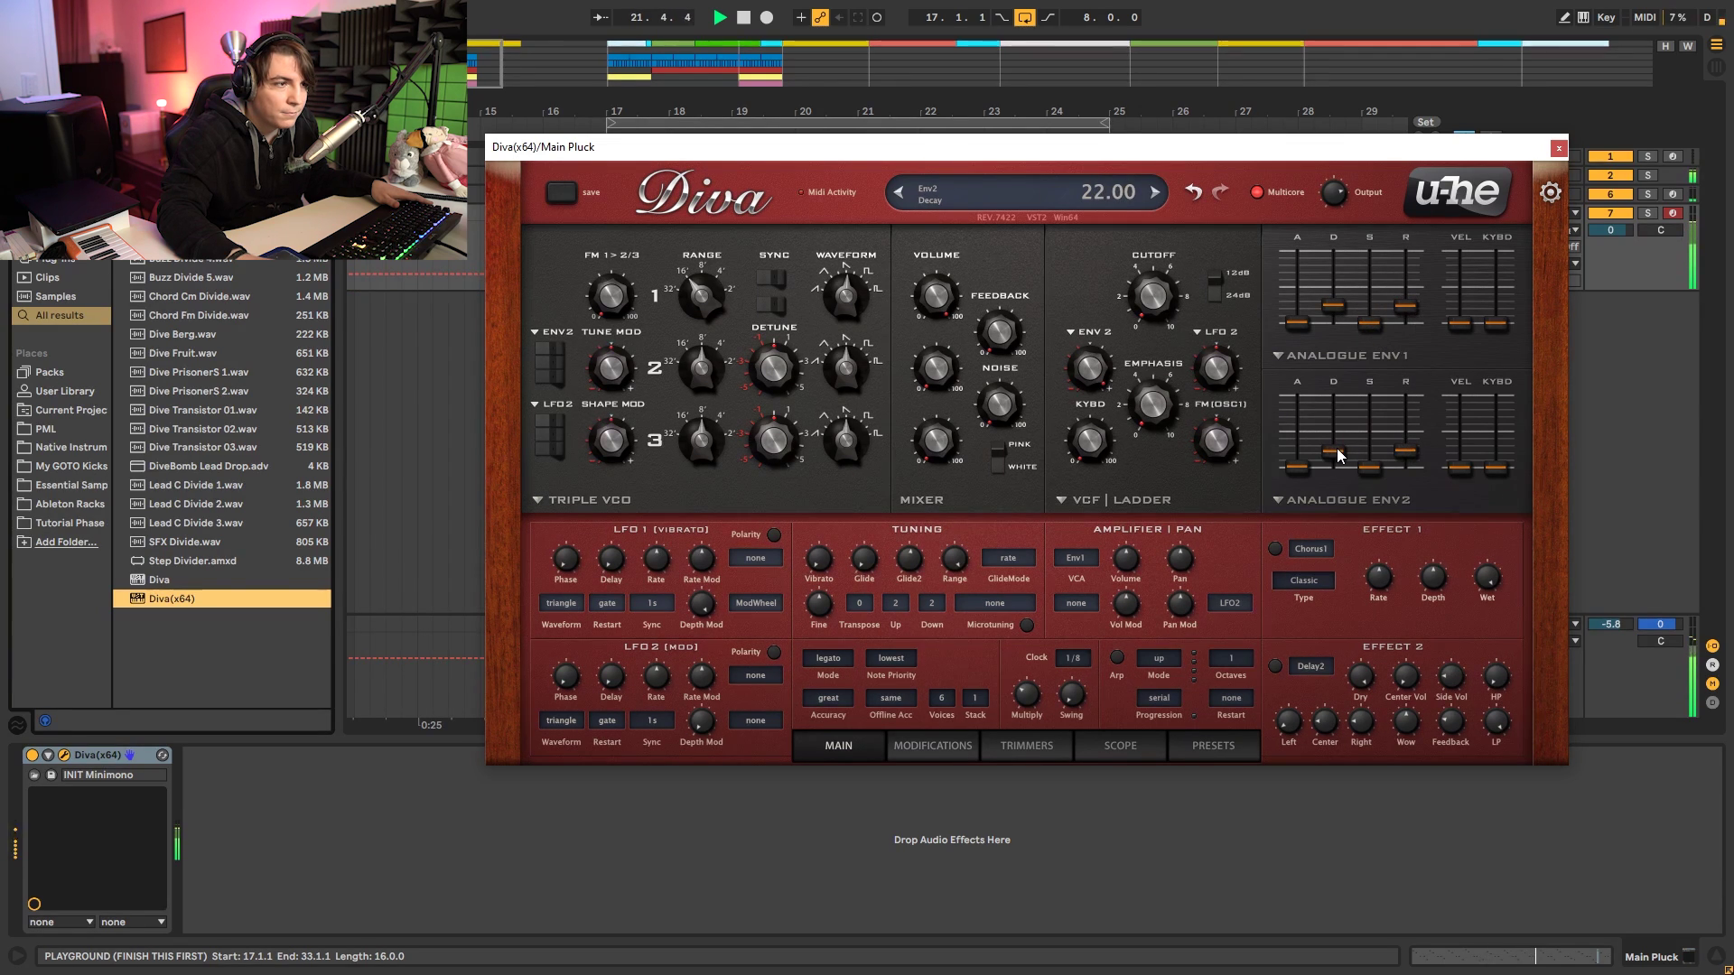
# Set Env 2's decay to 26 and raise its sustain slightly while auditioning the loop.
pyautogui.moveTo(1467, 154); pyautogui.dragTo(1439, 203)
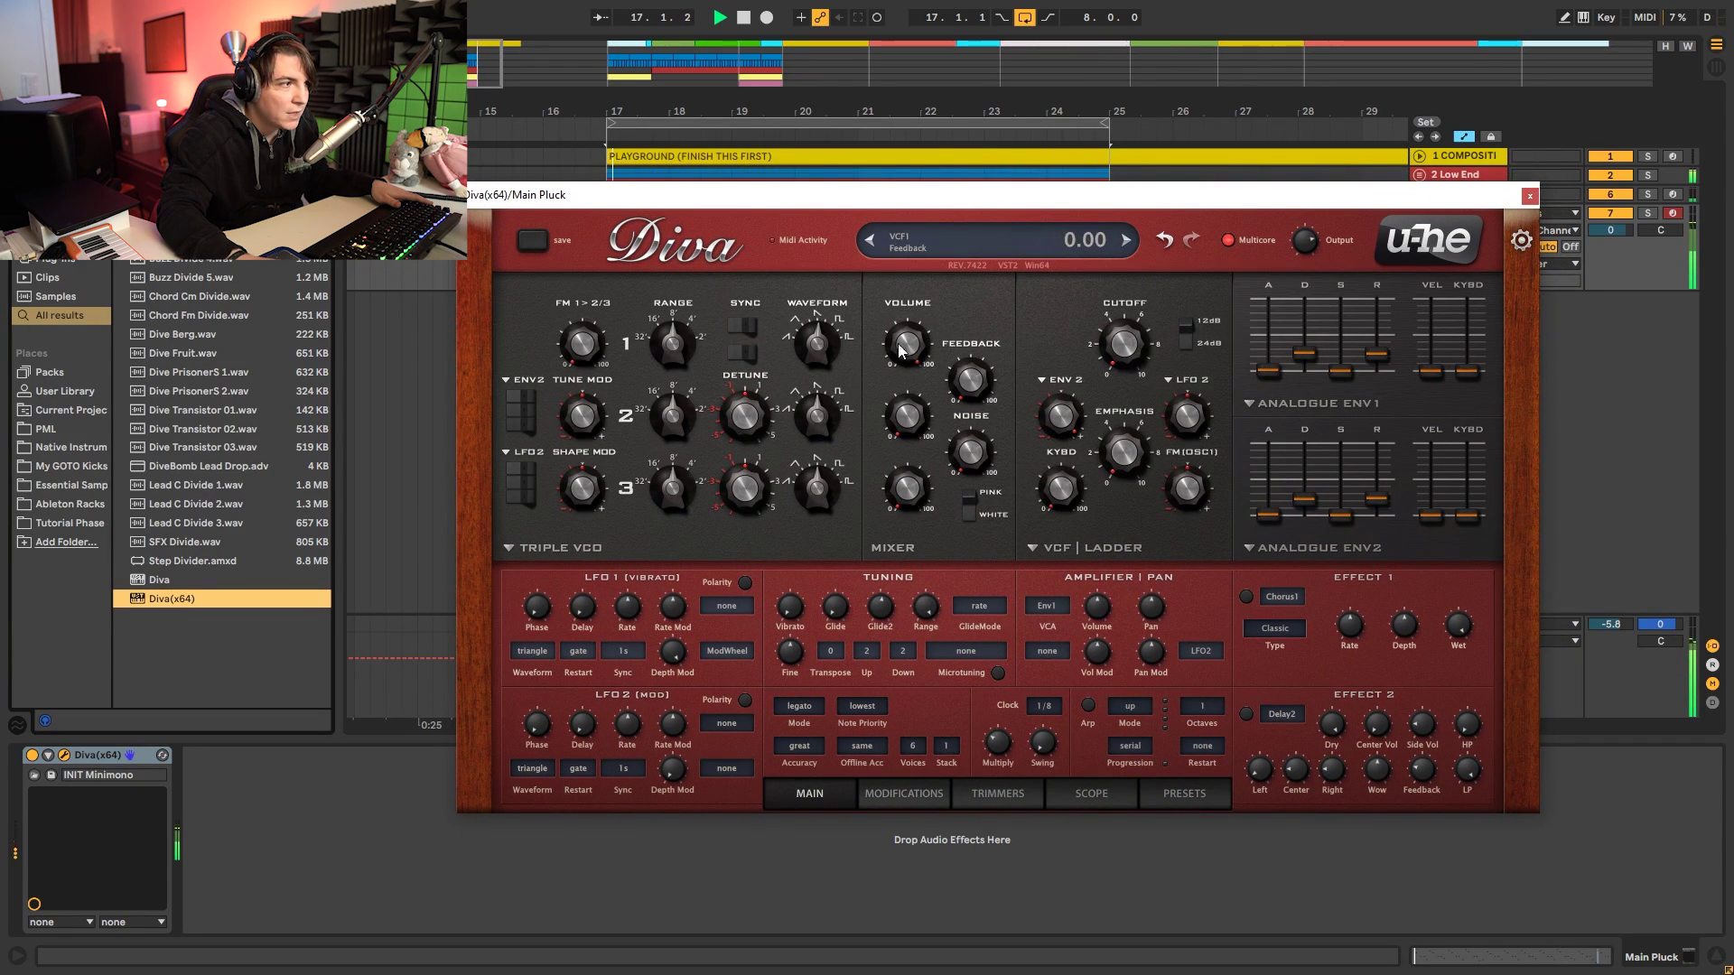
pyautogui.press('space')
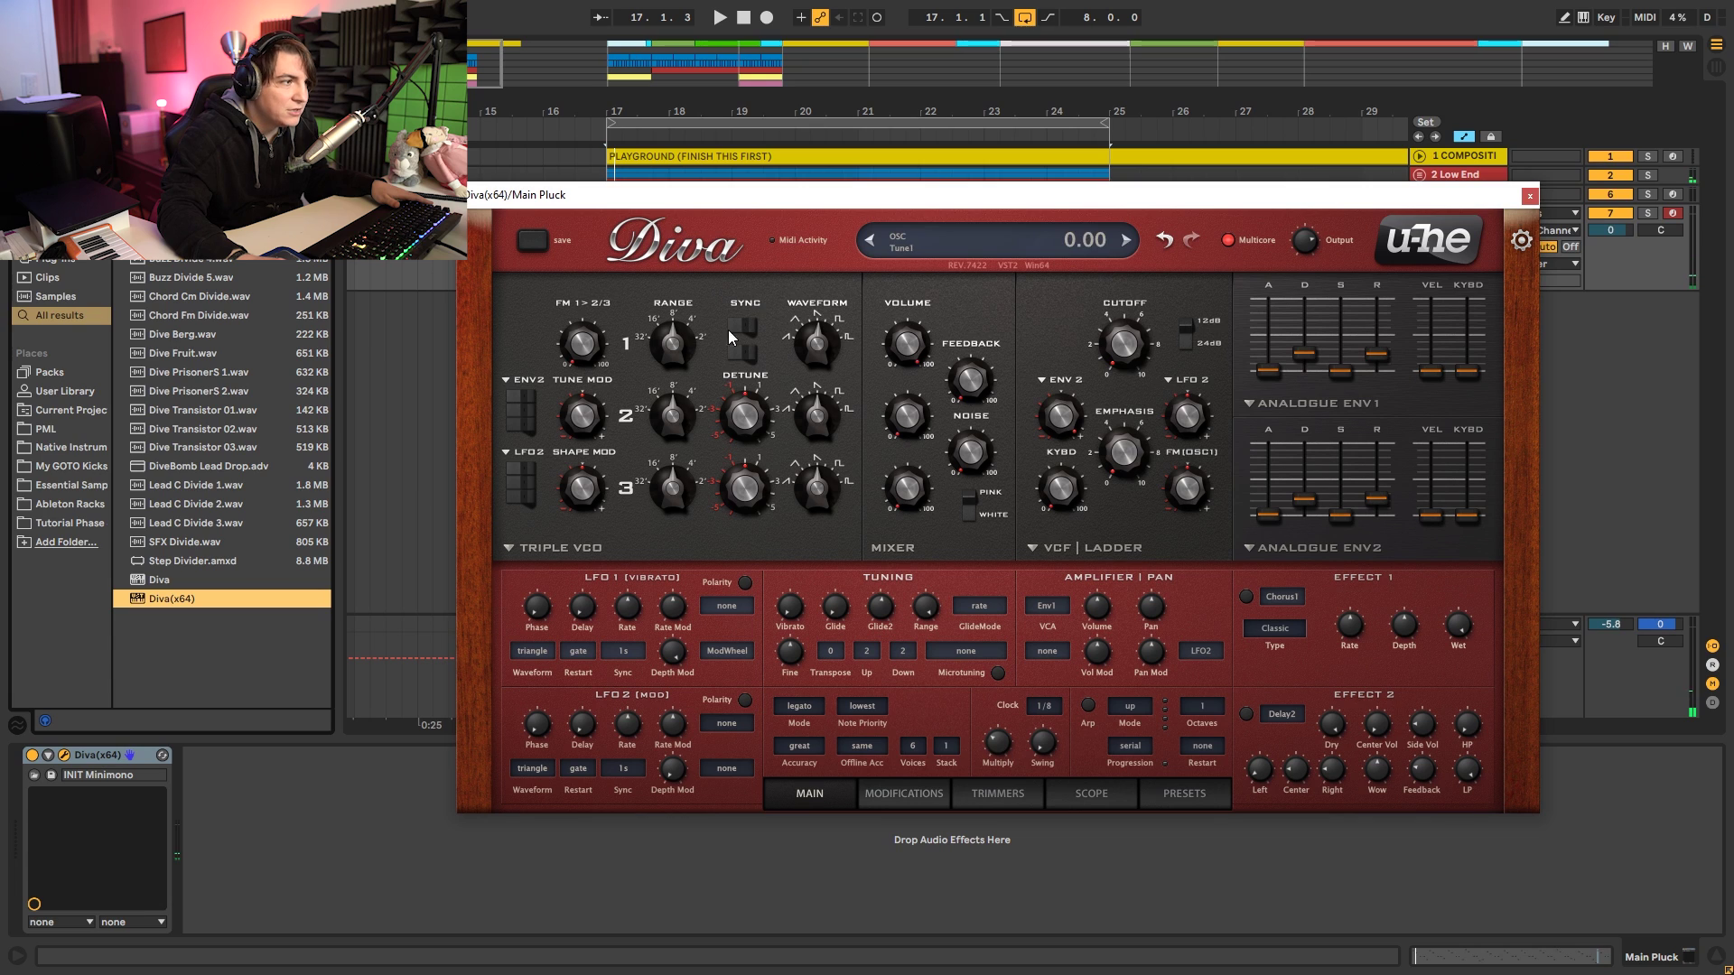
pyautogui.press('space')
pyautogui.moveTo(1306, 503); pyautogui.dragTo(1374, 495)
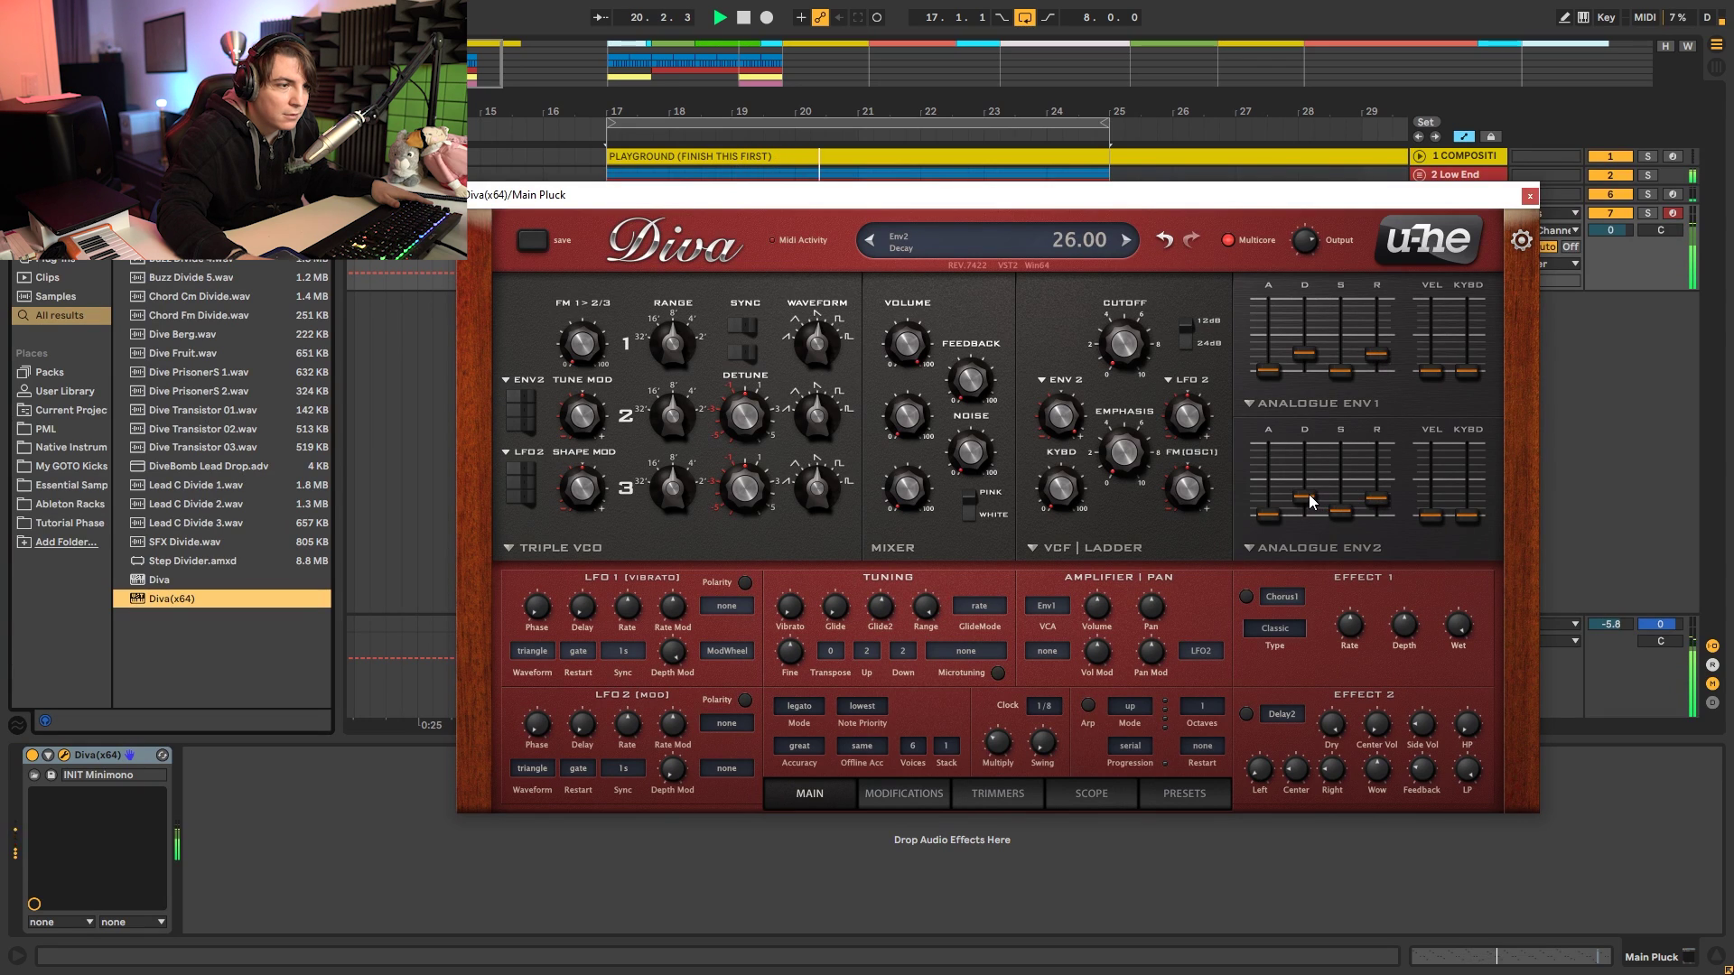
pyautogui.press('space')
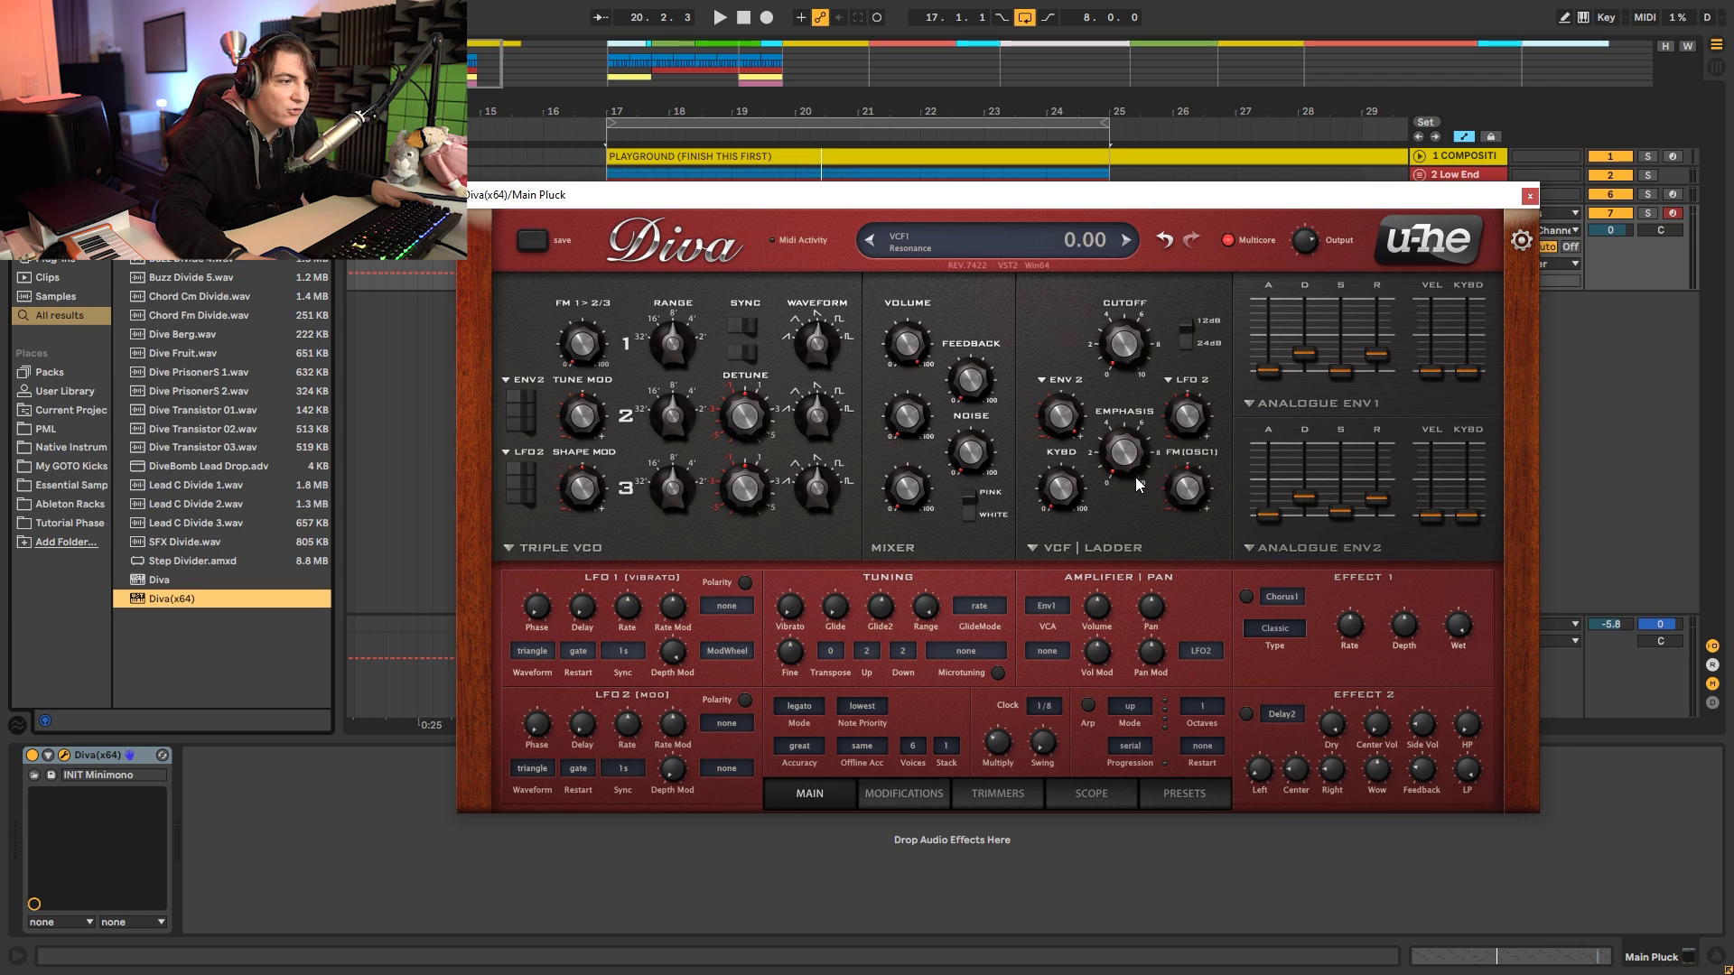
# Set the filter's keyboard follow to 64.50 and raise Env 2's KYBD amount, checking the sound against loop playback.
pyautogui.moveTo(1062, 490); pyautogui.dragTo(1090, 409)
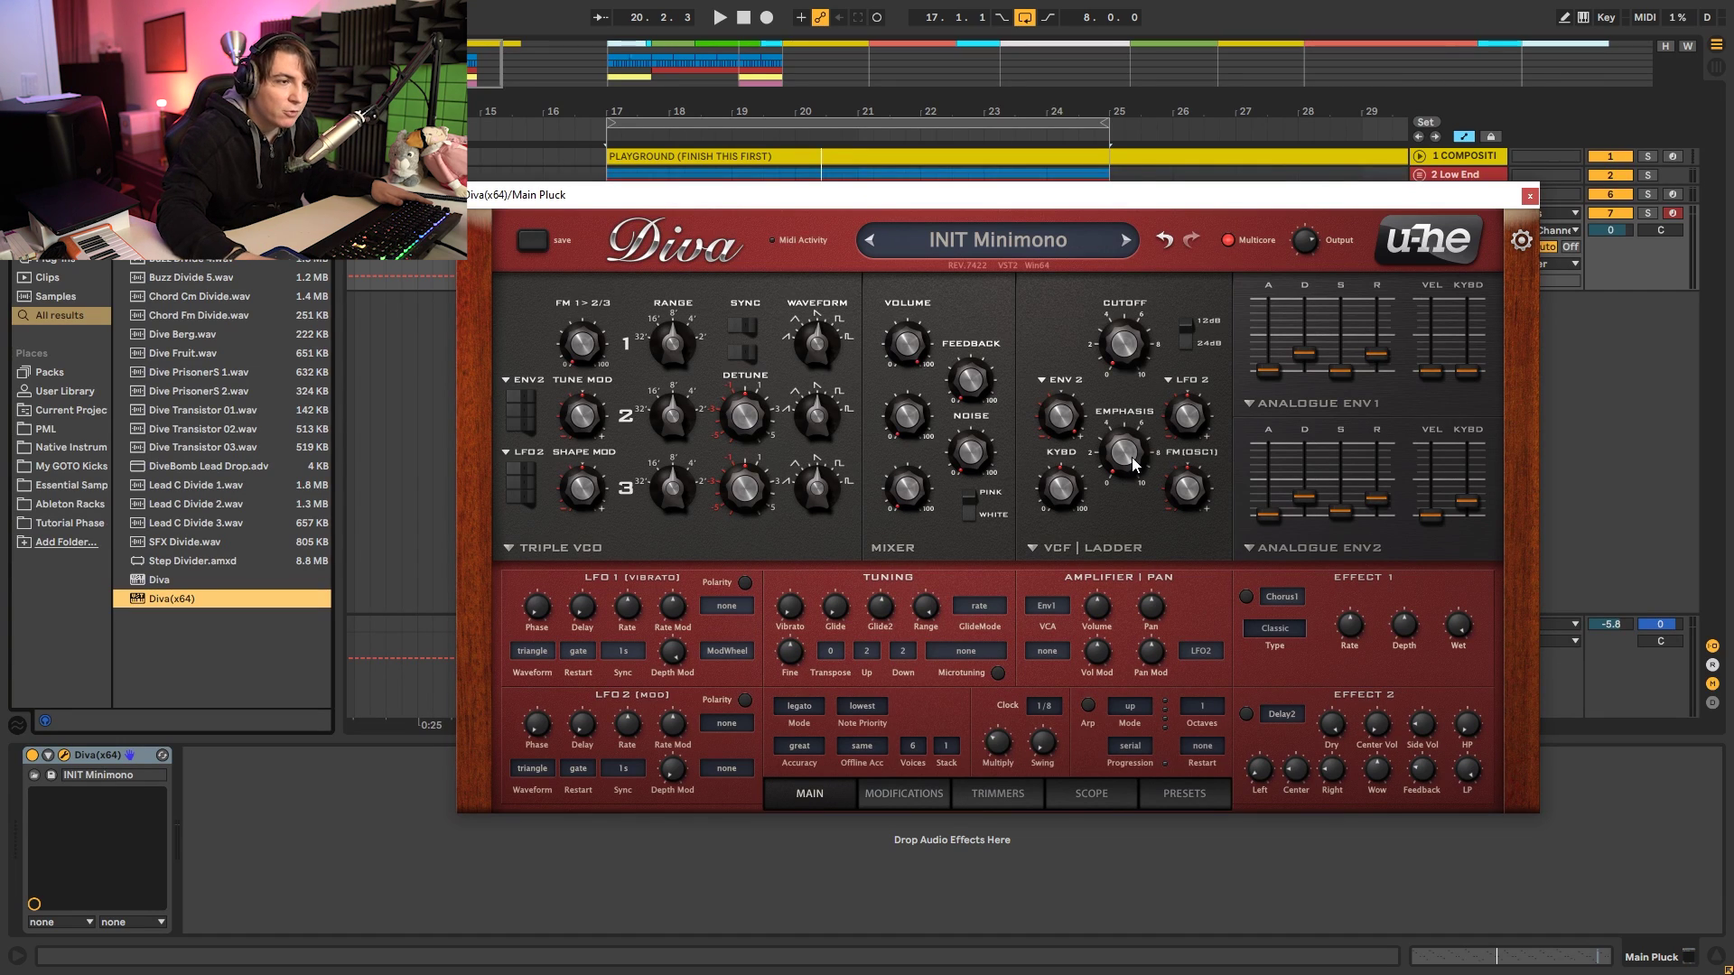
pyautogui.press('space')
pyautogui.moveTo(1062, 492); pyautogui.dragTo(1077, 463)
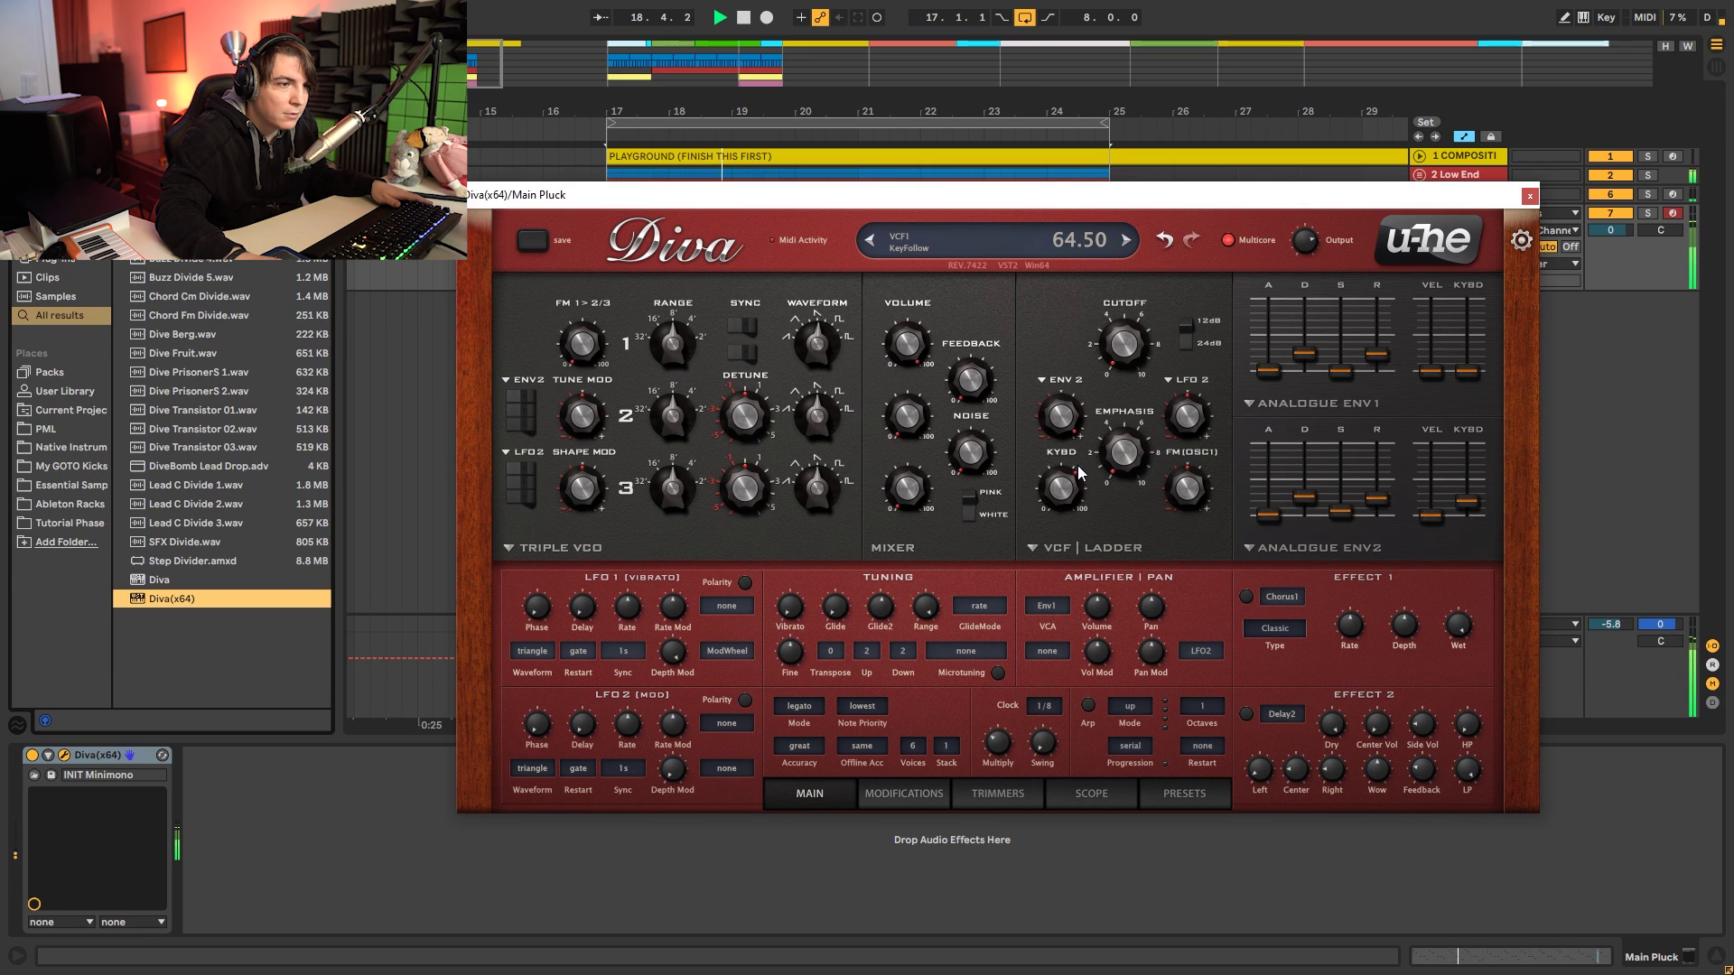
pyautogui.press('space')
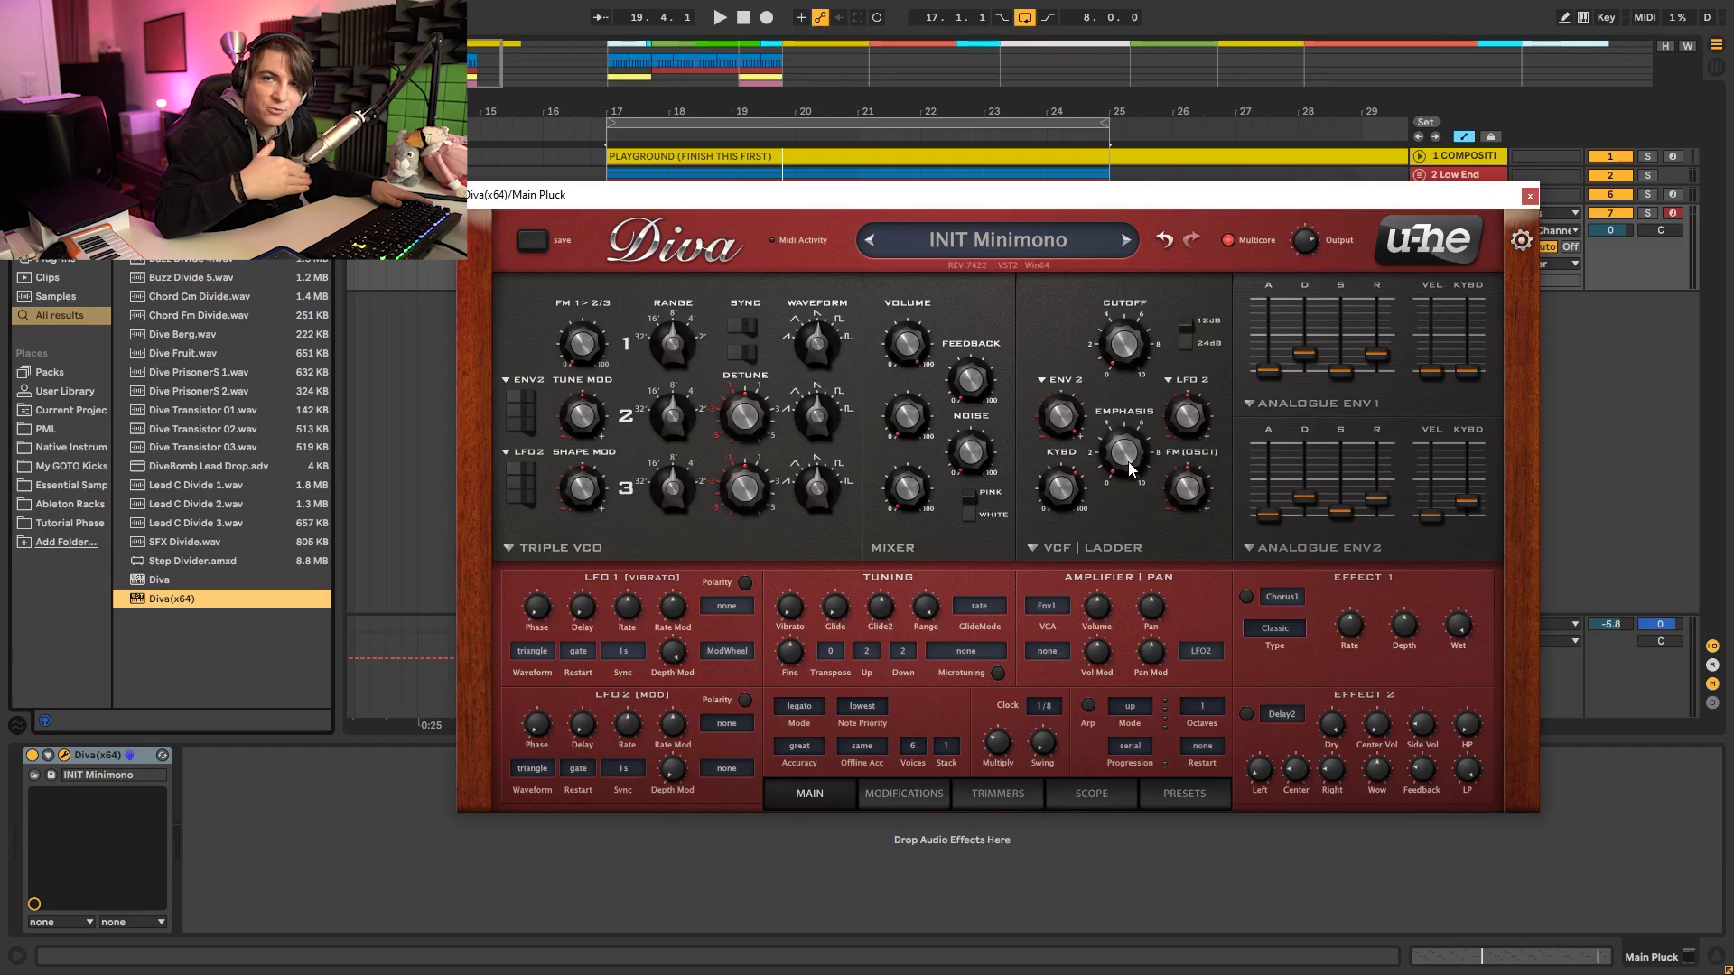
# Adjust the filter's emphasis and raise Env 1's sustain slightly while the loop plays.
pyautogui.press('space')
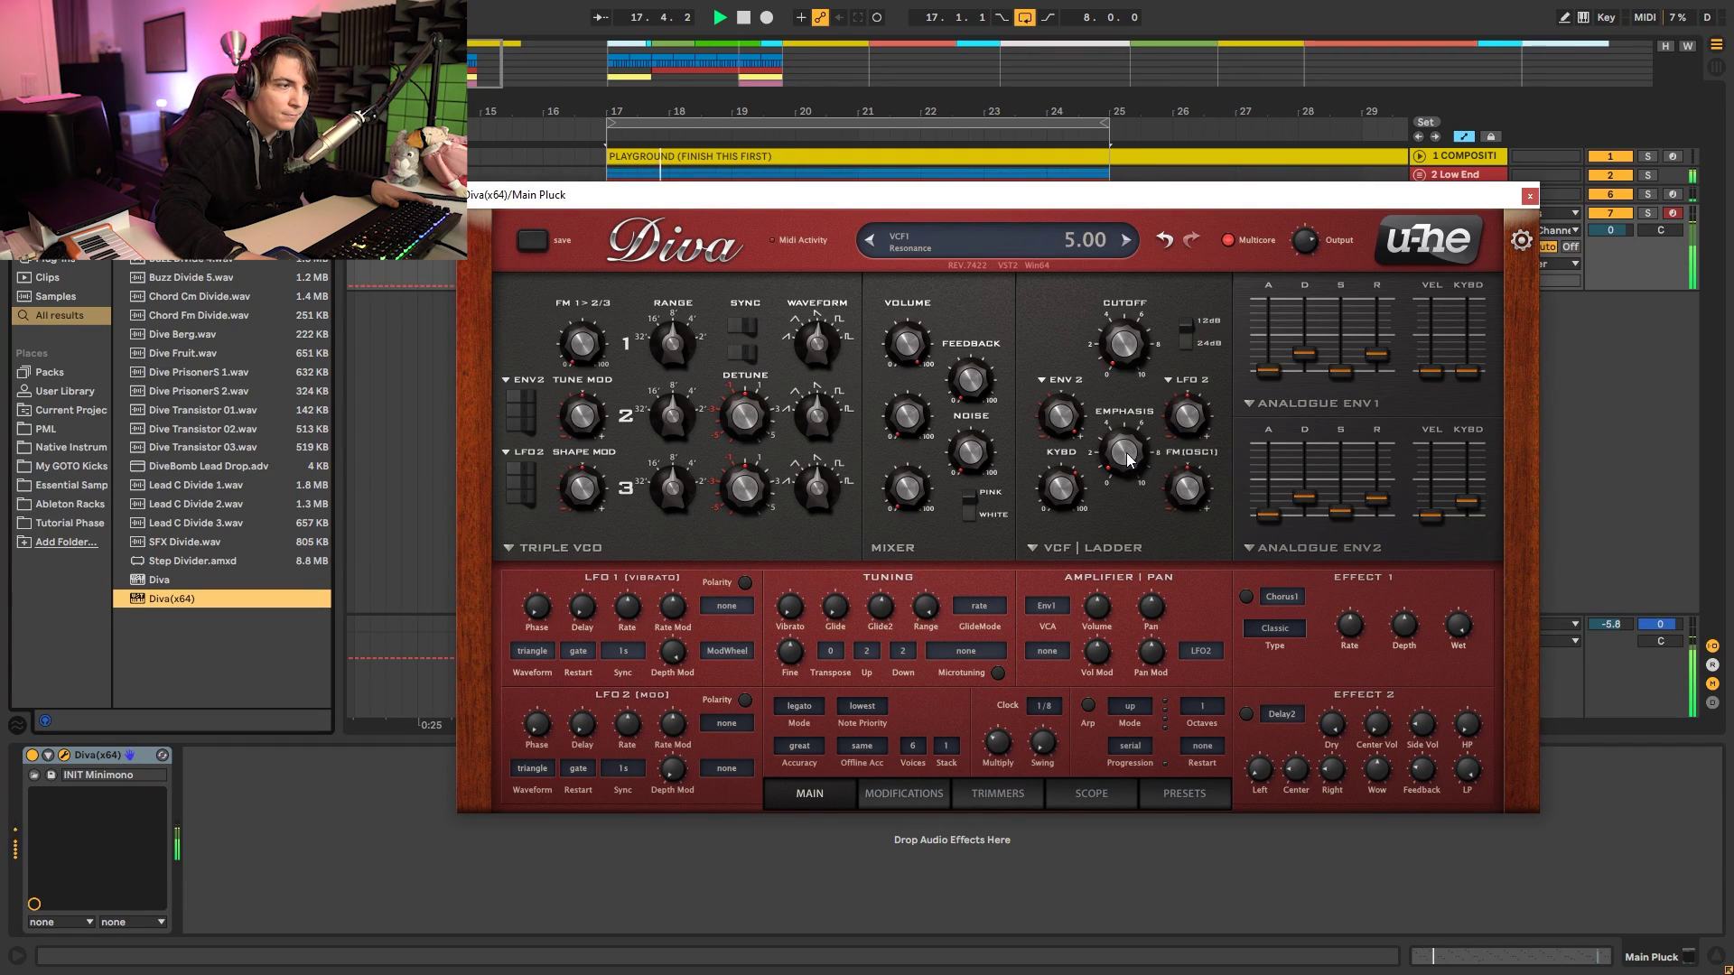
pyautogui.moveTo(1127, 459)
pyautogui.mouseDown()
pyautogui.moveTo(1123, 437)
pyautogui.moveTo(1135, 450)
pyautogui.mouseUp()
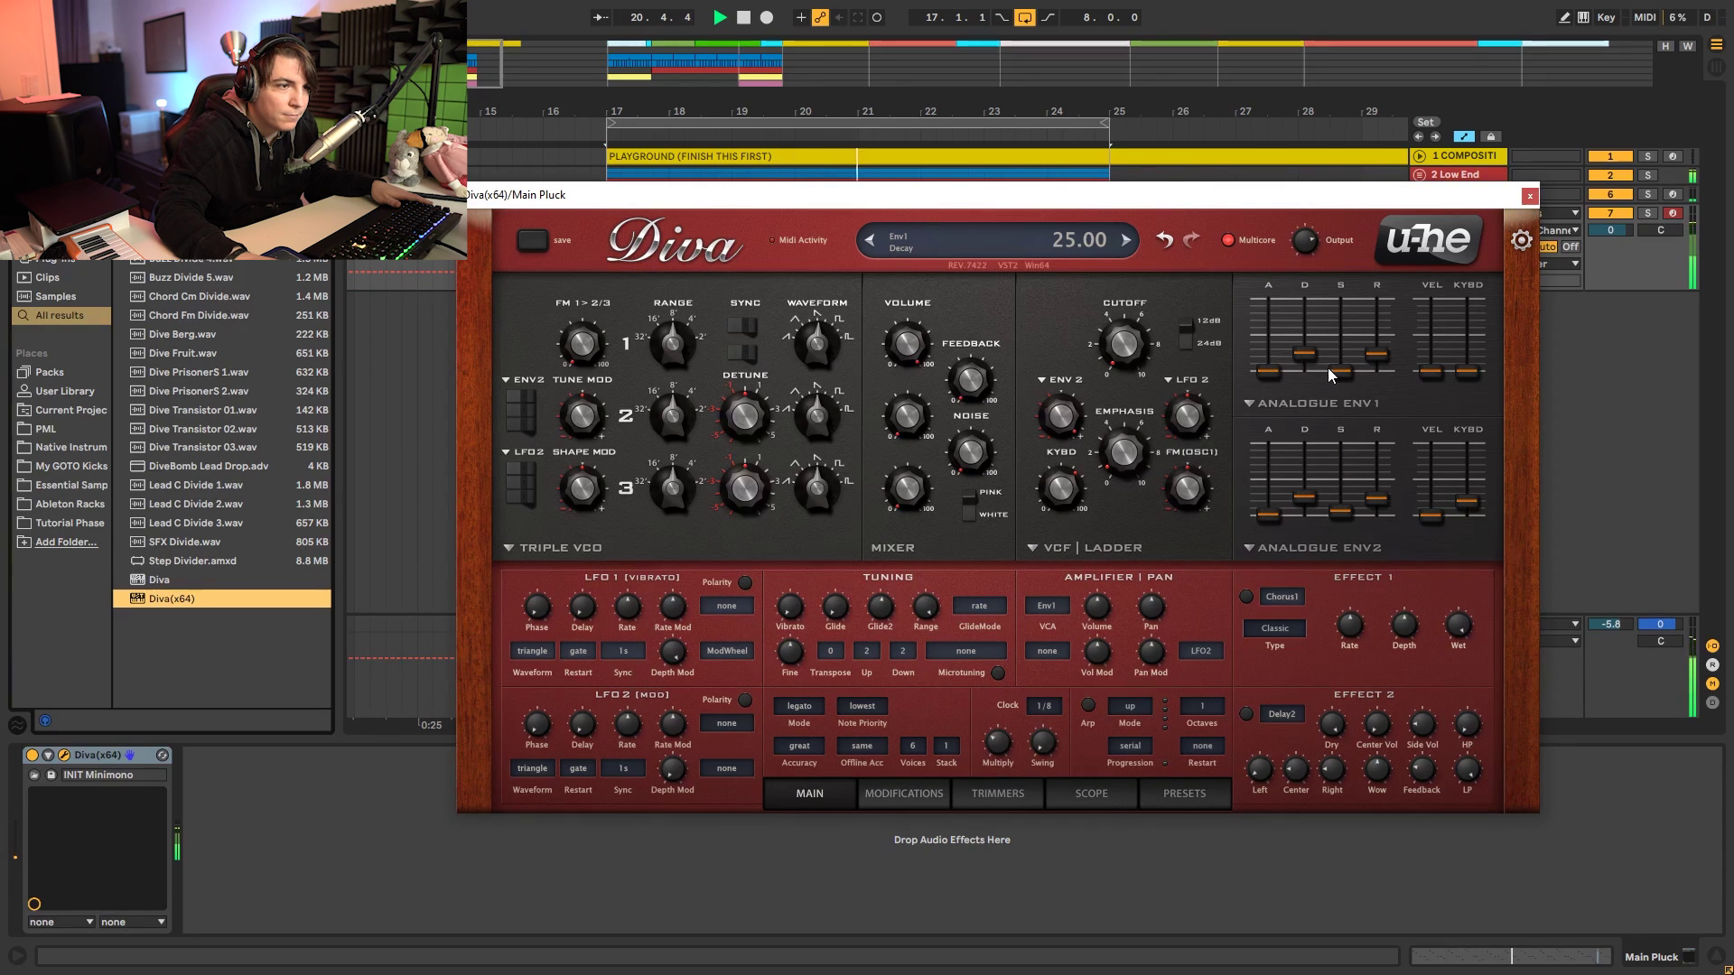
pyautogui.moveTo(1340, 370); pyautogui.dragTo(1341, 363)
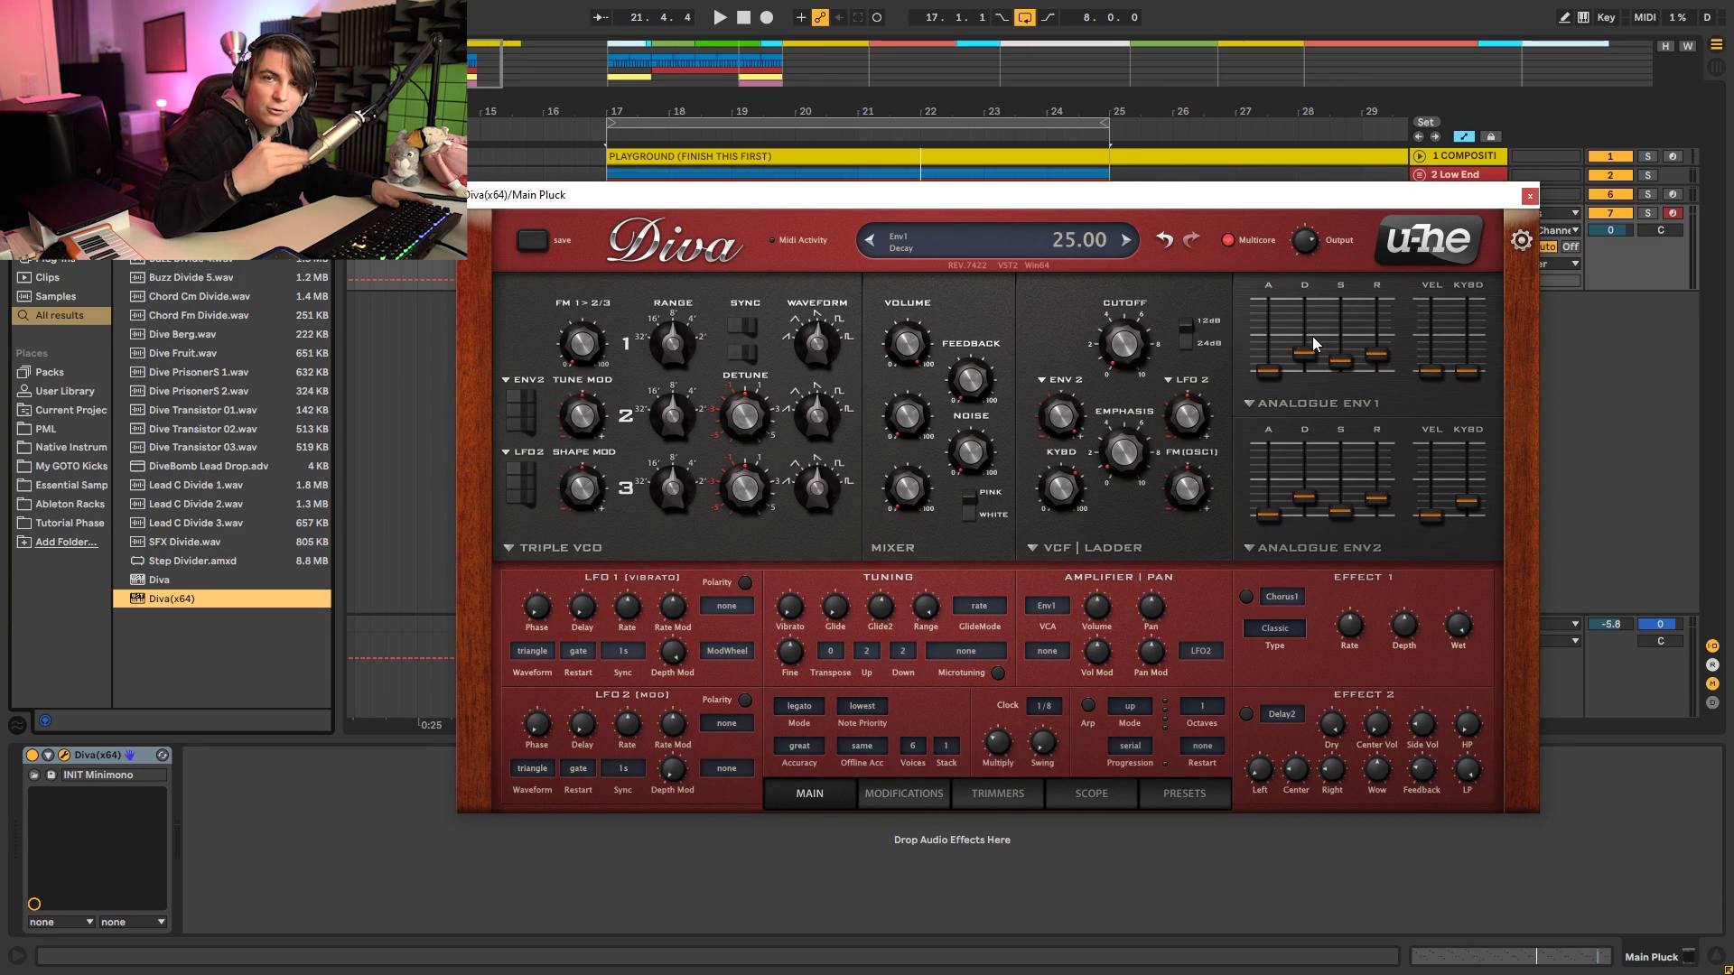
# Fine-tune Env 2's decay and release and set Env 1's release to 37 during loop playback.
pyautogui.press('space')
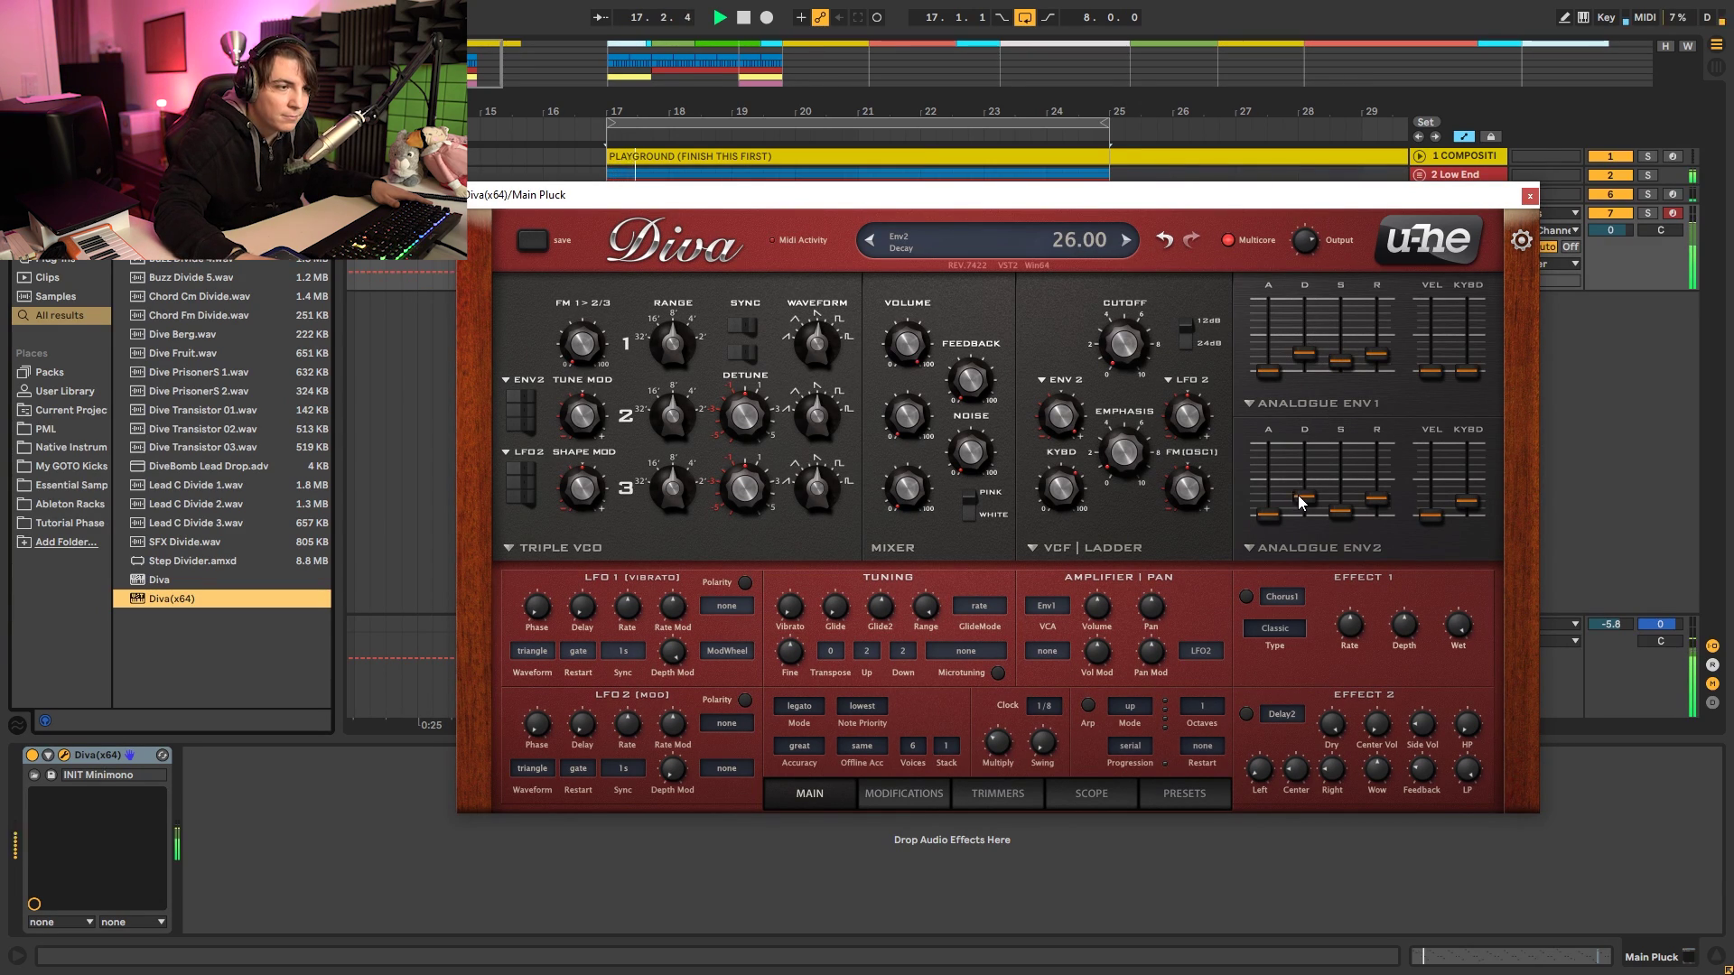
pyautogui.moveTo(1301, 503)
pyautogui.mouseDown()
pyautogui.moveTo(1308, 455)
pyautogui.moveTo(1319, 497)
pyautogui.mouseUp()
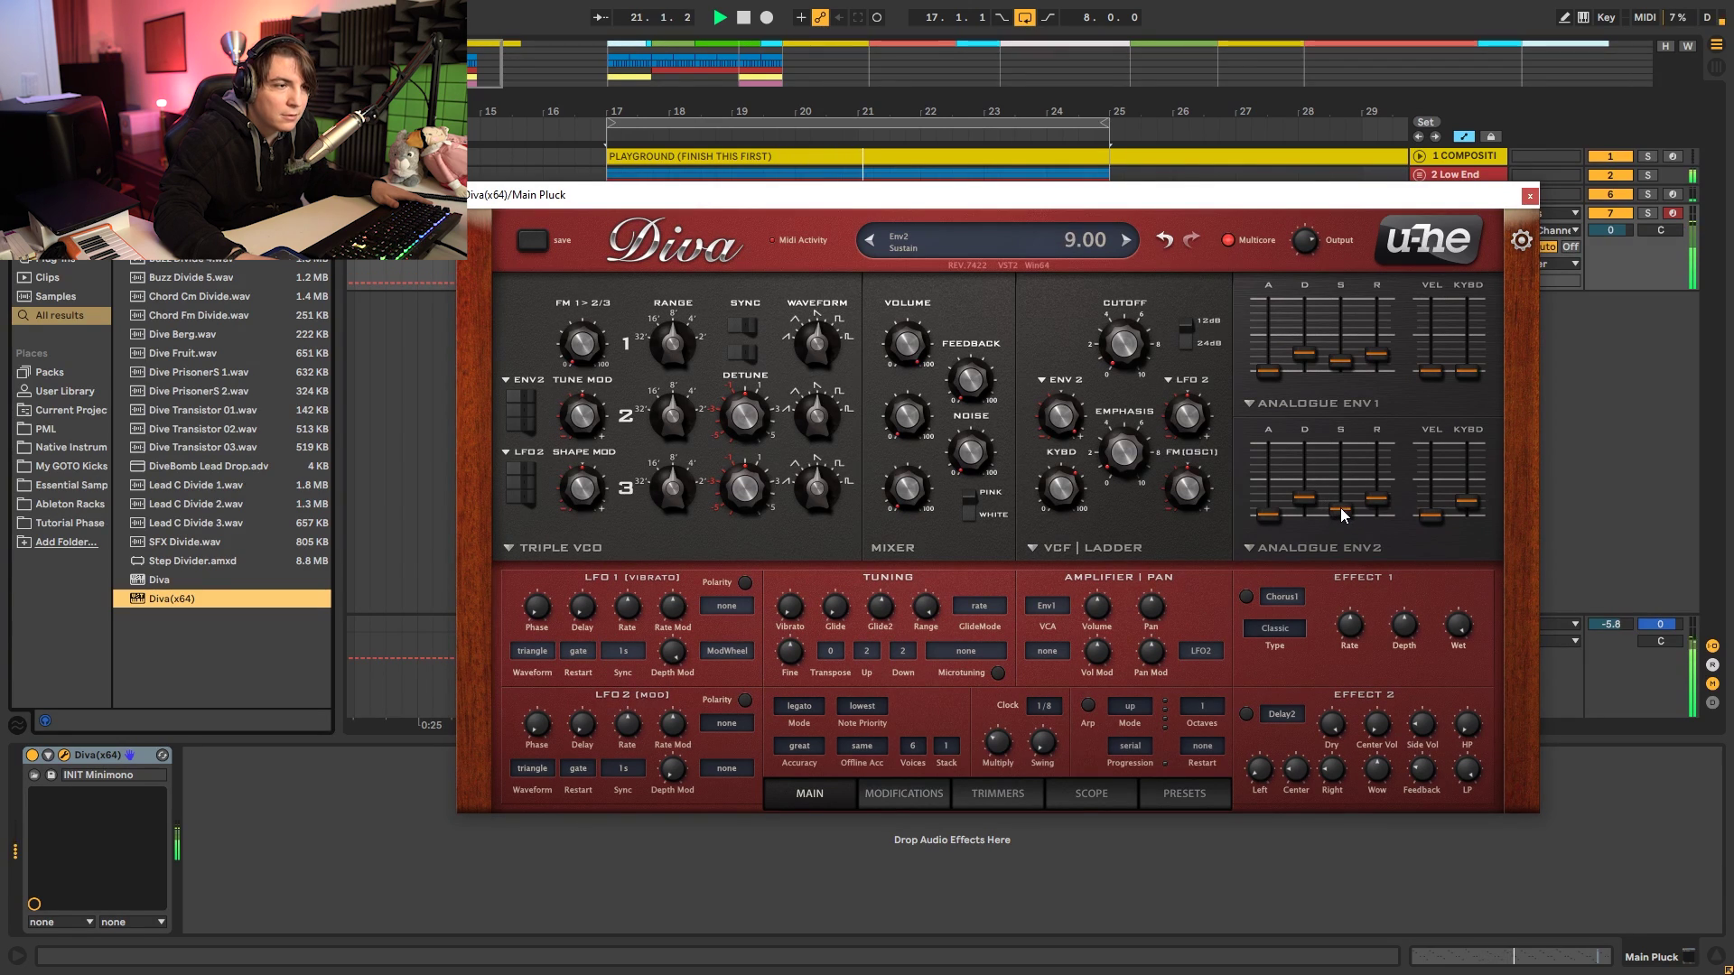
pyautogui.moveTo(1377, 499); pyautogui.dragTo(1383, 495)
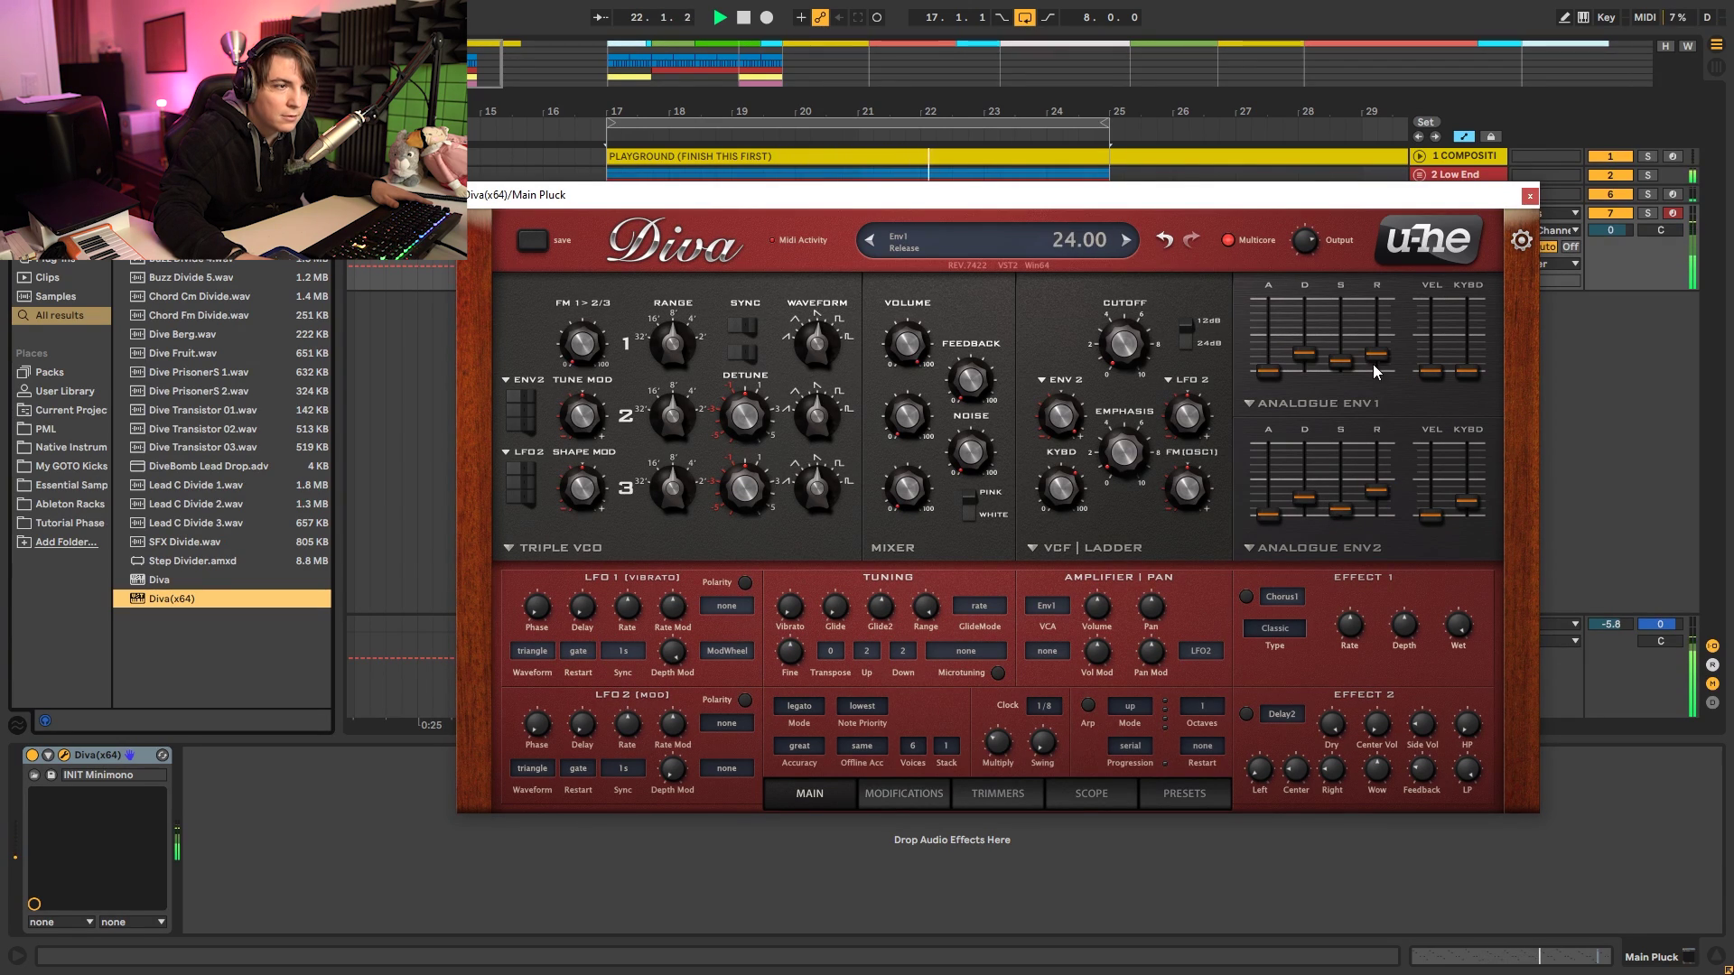
pyautogui.moveTo(1373, 365); pyautogui.dragTo(1378, 345)
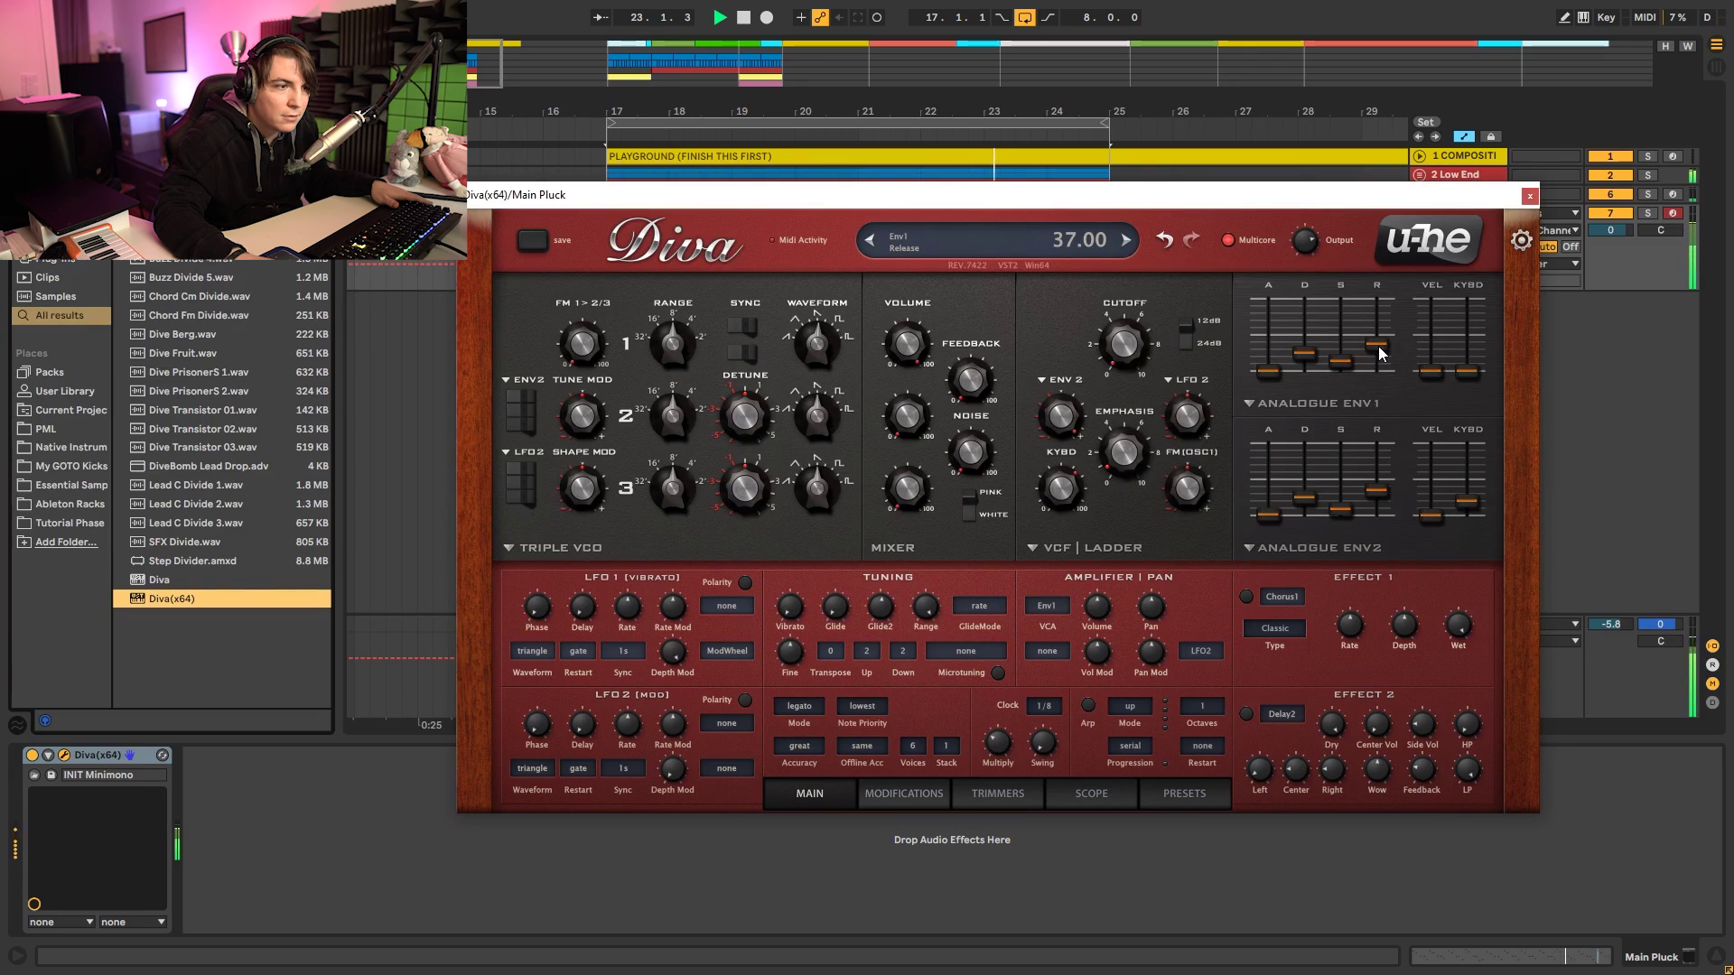
# Set the filter's Env 2 modulation depth to 100, and close and reopen the Diva window.
pyautogui.moveTo(1061, 414); pyautogui.dragTo(1063, 417)
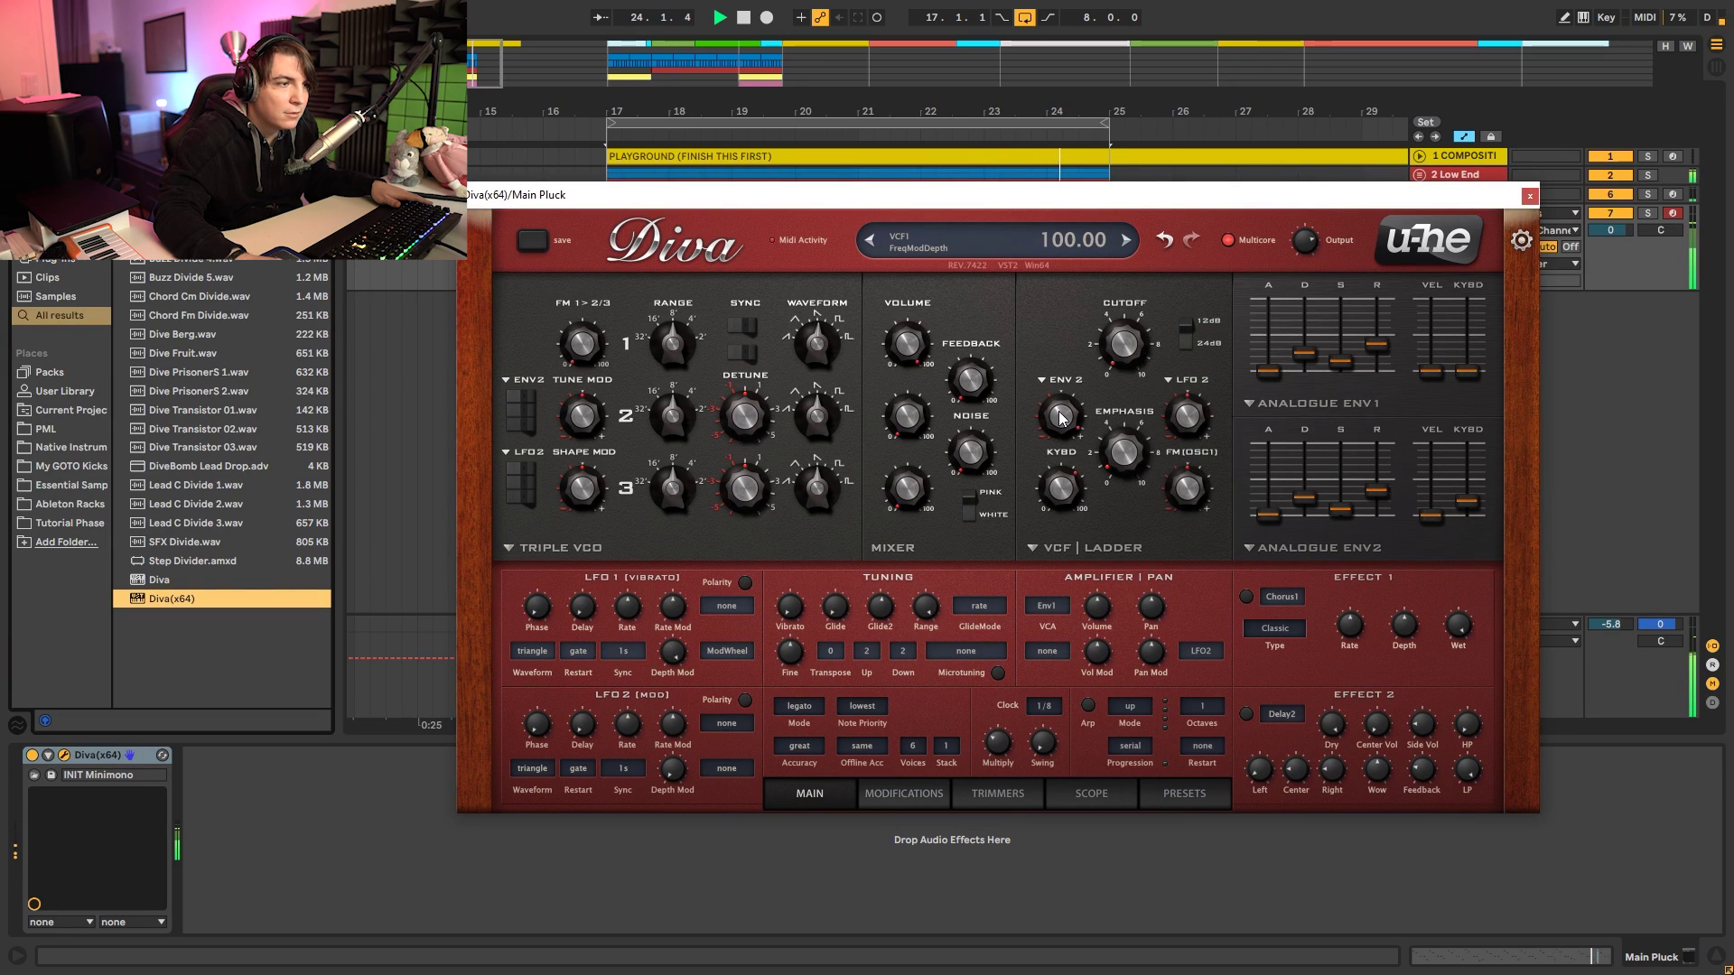
pyautogui.click(1530, 196)
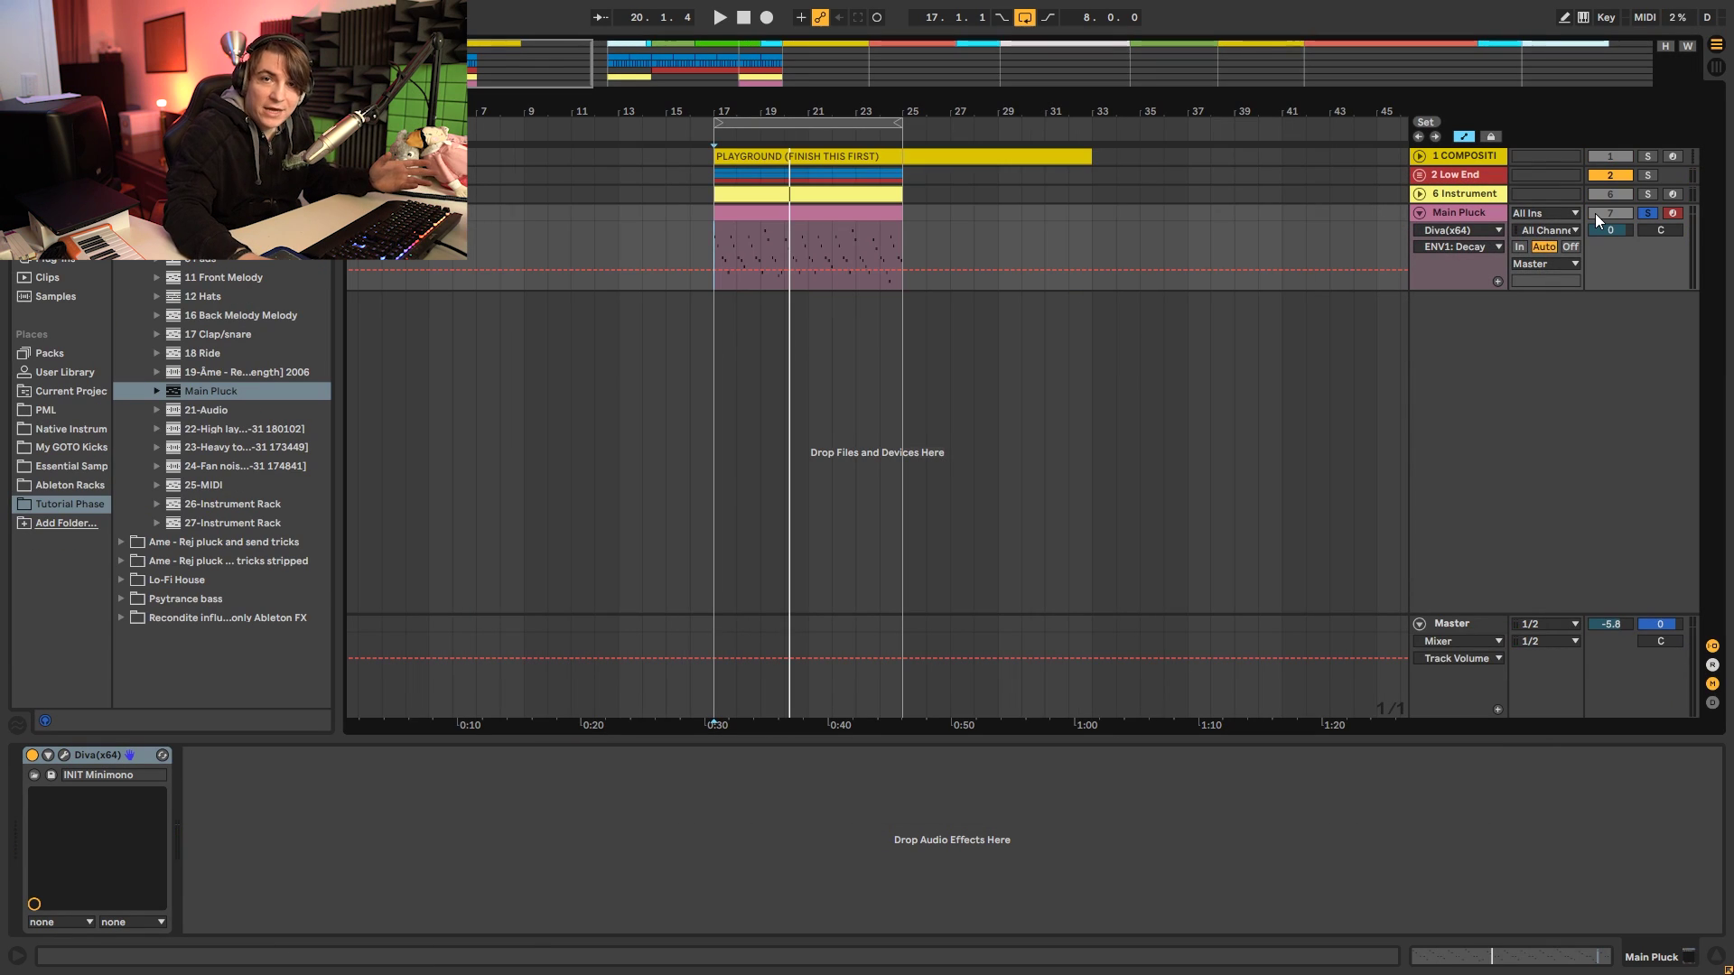
pyautogui.click(64, 755)
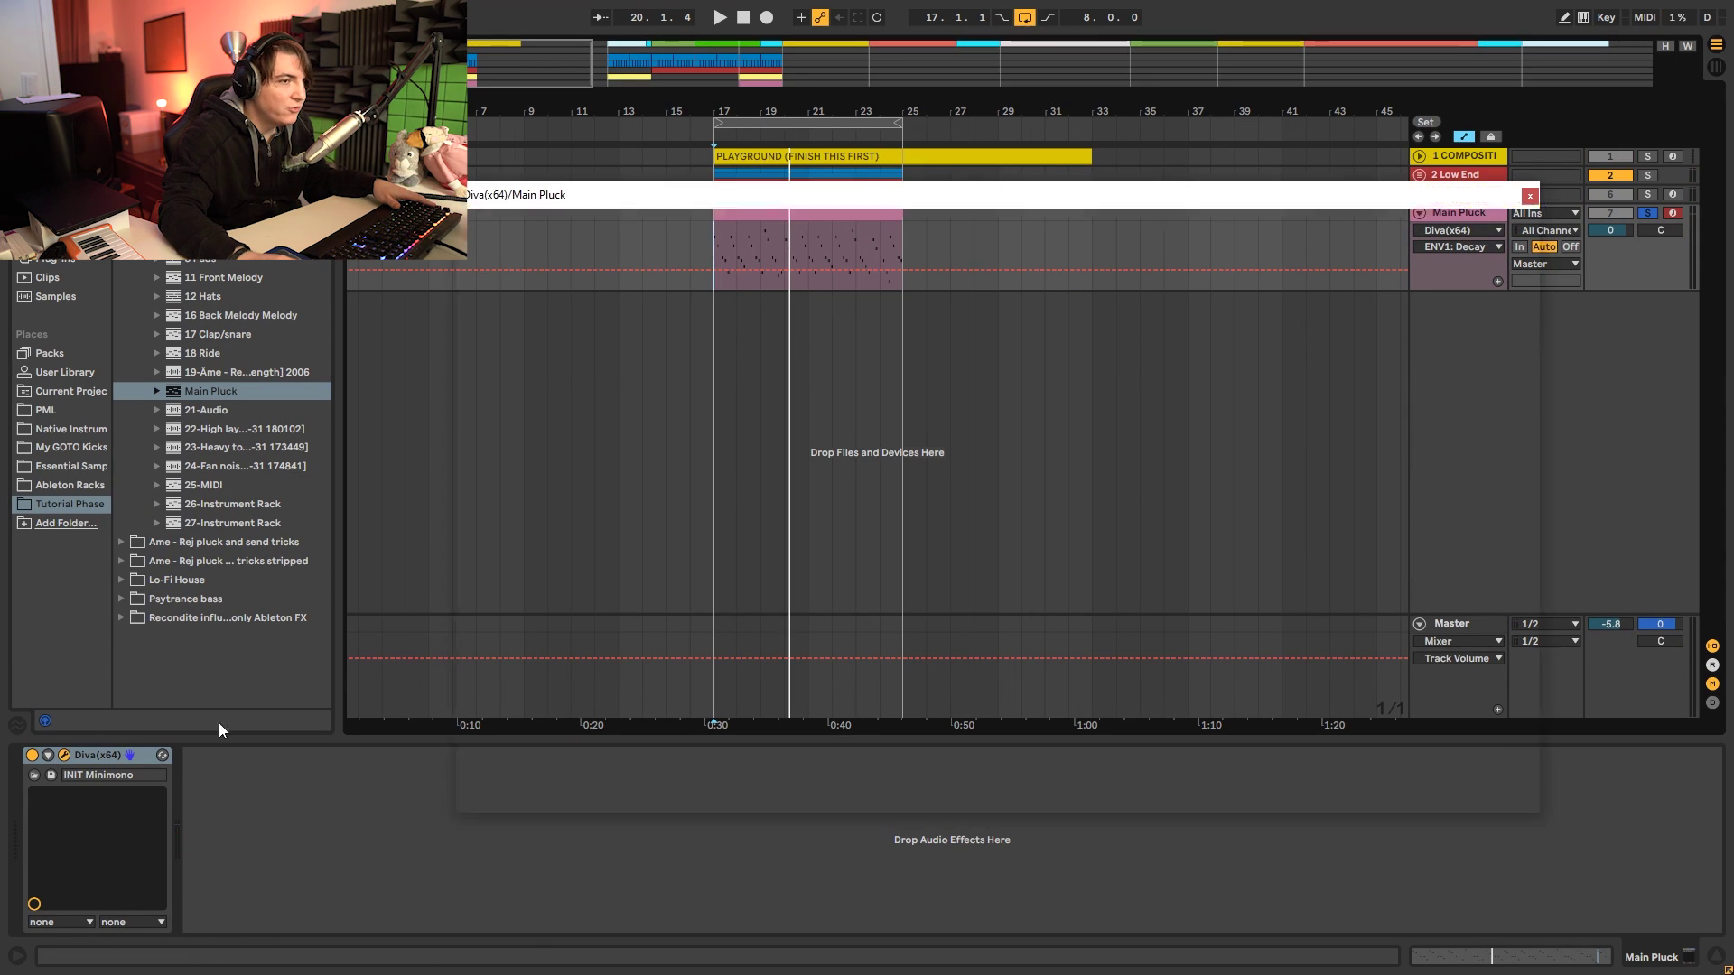
pyautogui.moveTo(1120, 204); pyautogui.dragTo(1115, 198)
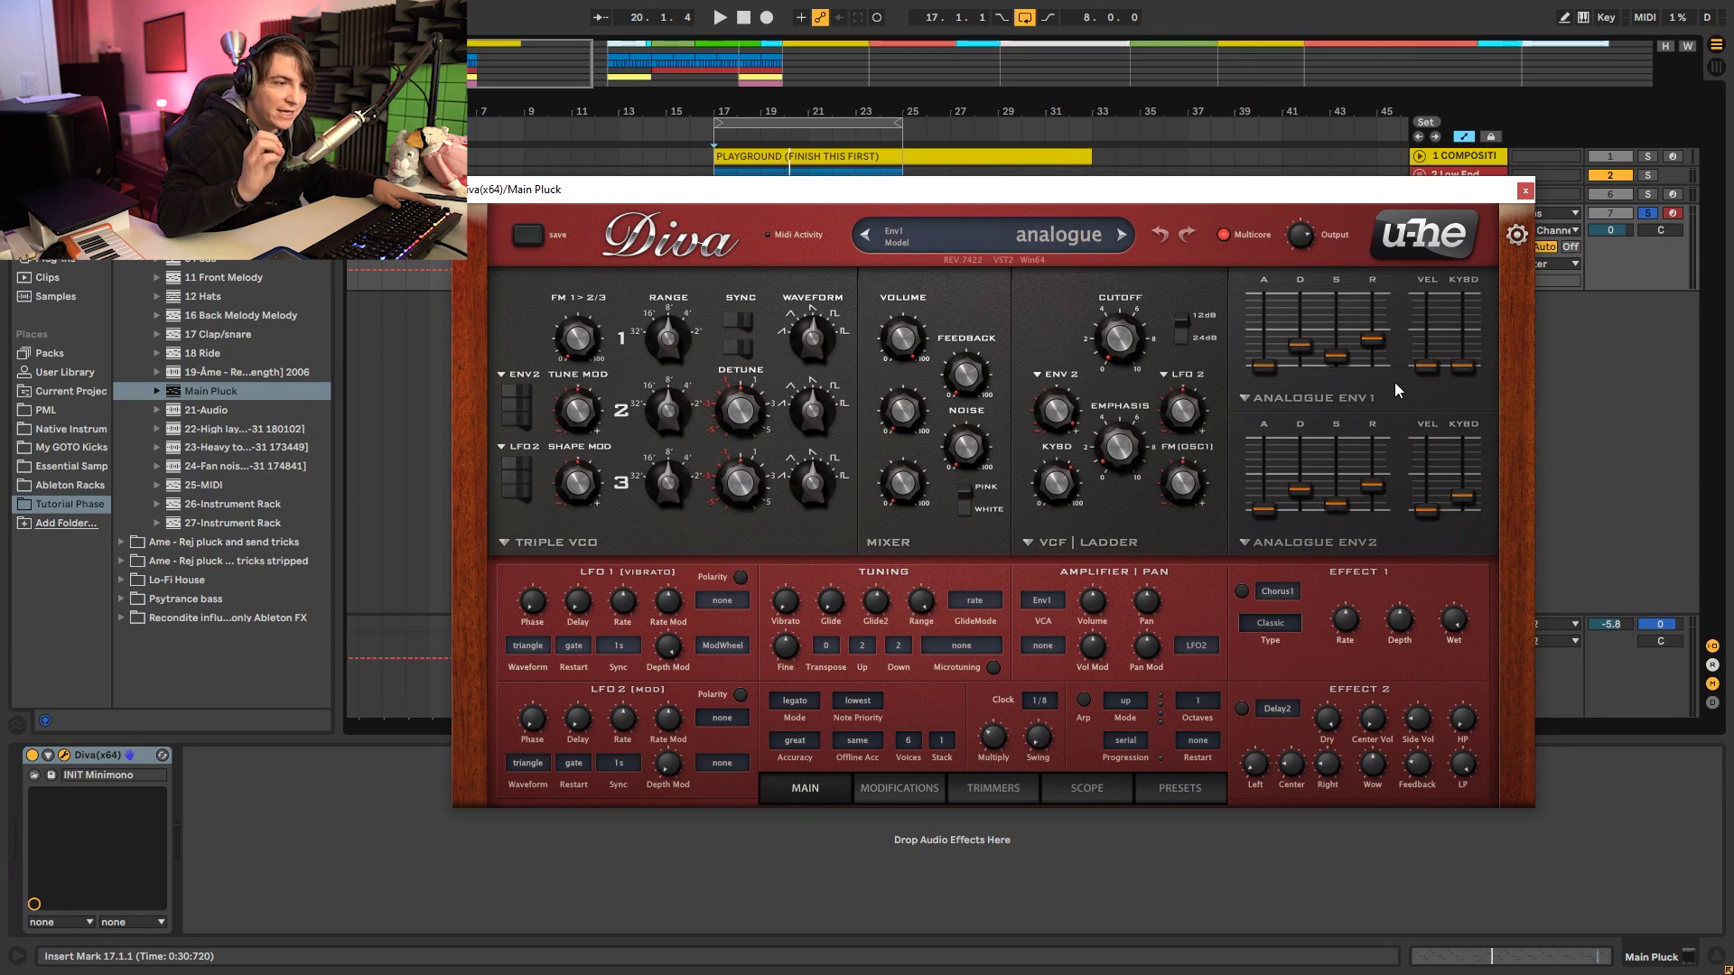
# Set Env 2's decay to 28 and fine-tune Env 1's decay and sustain while auditioning the loop.
pyautogui.press('space')
pyautogui.moveTo(1306, 350); pyautogui.dragTo(1305, 355)
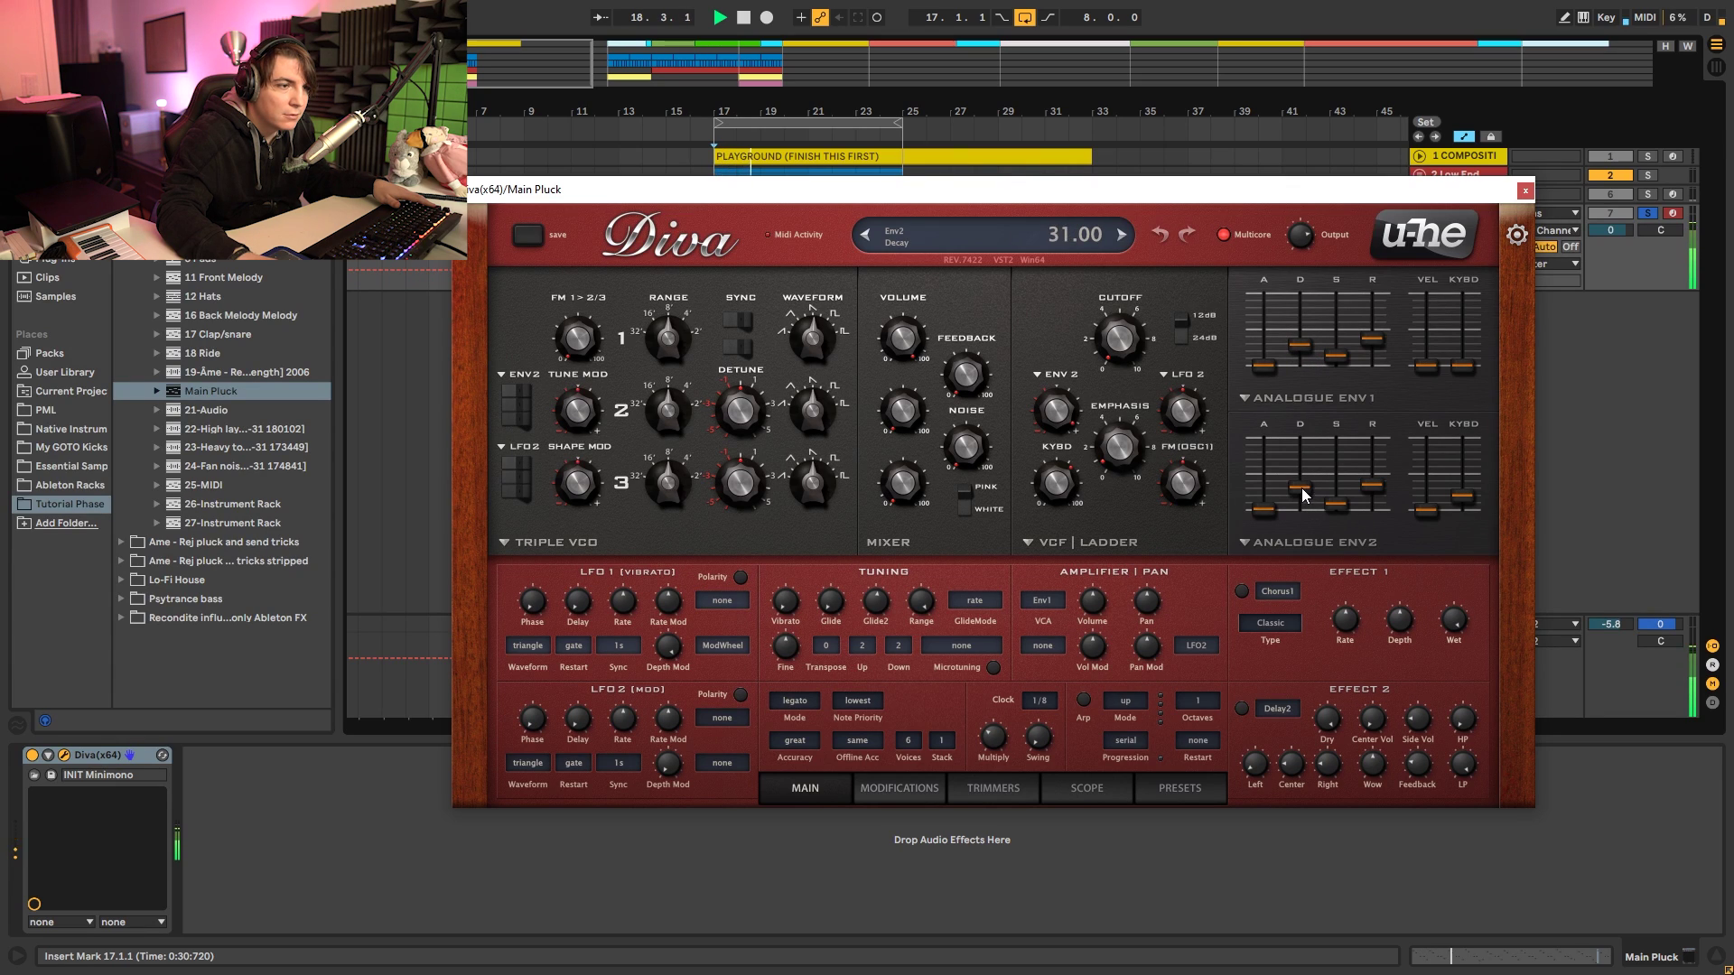
pyautogui.moveTo(1308, 497); pyautogui.dragTo(1310, 498)
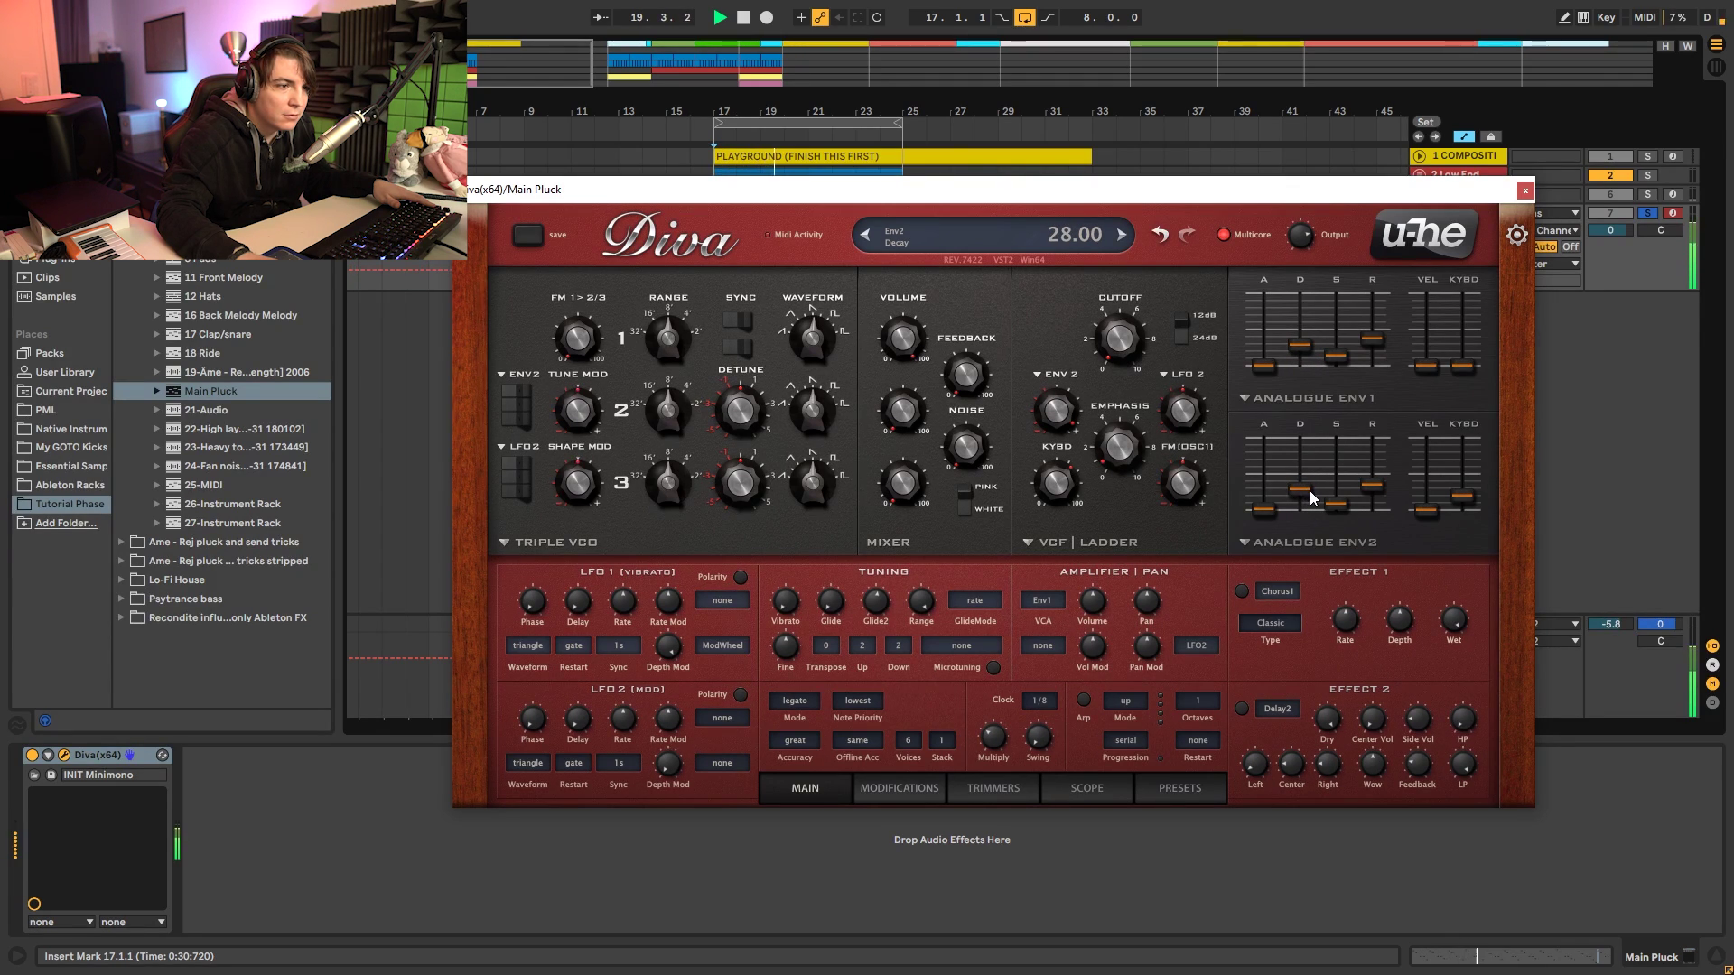
pyautogui.moveTo(1341, 358); pyautogui.dragTo(1373, 339)
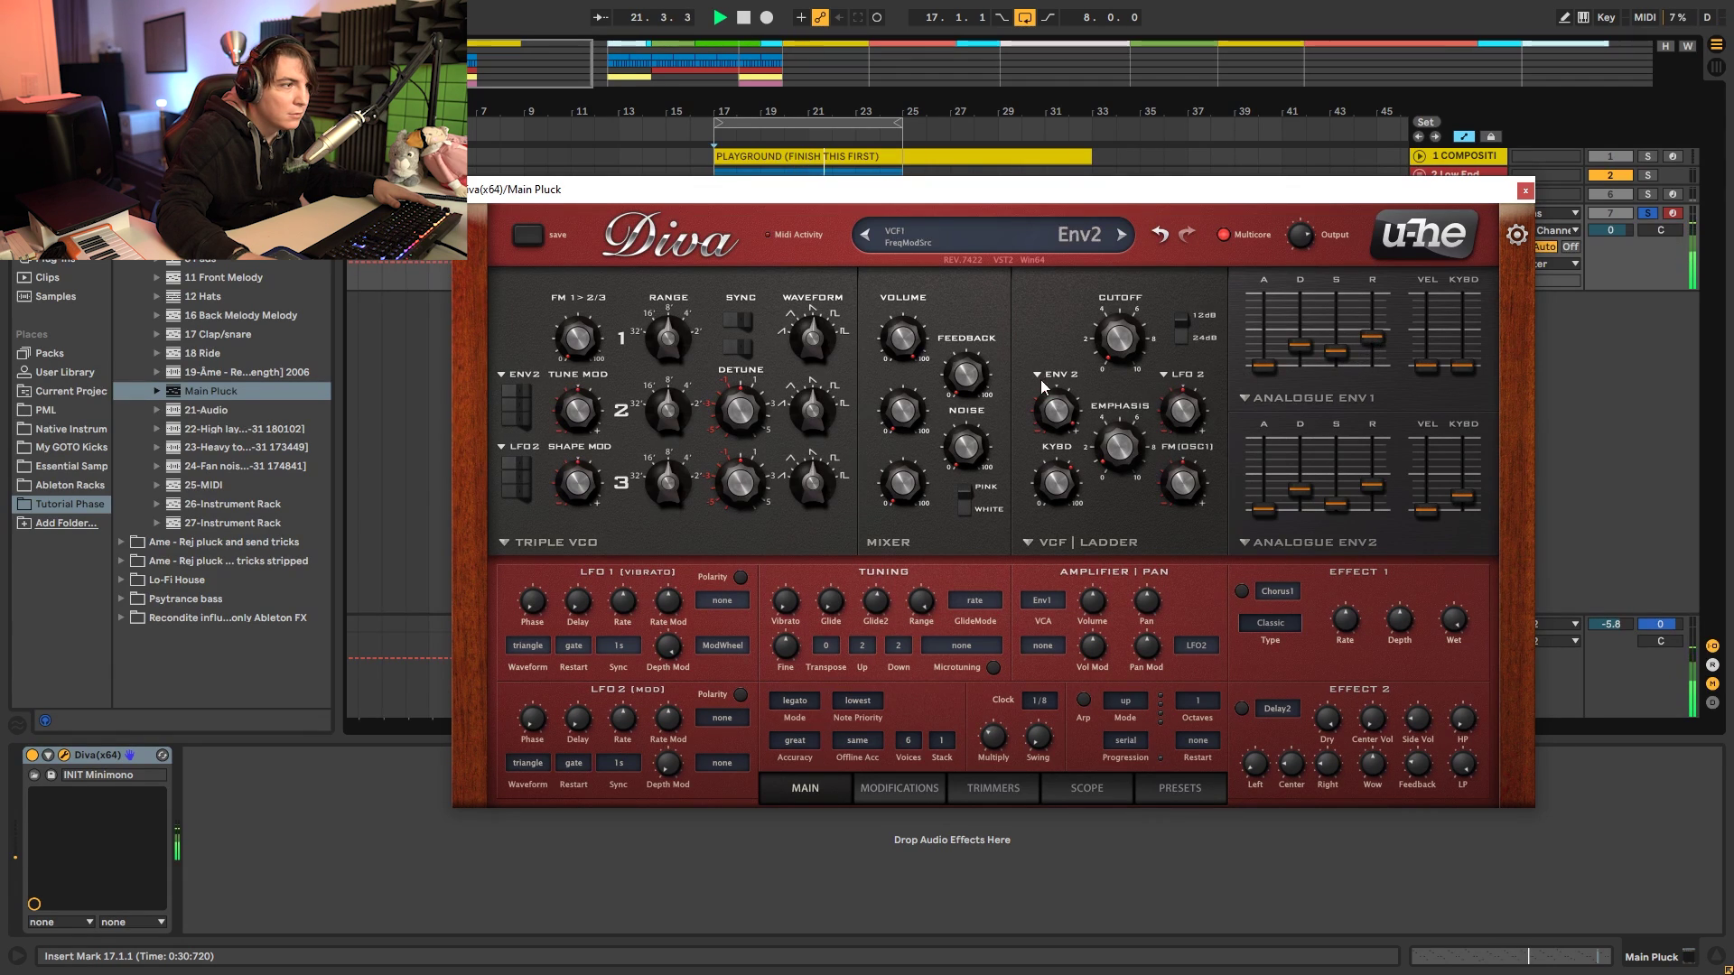
# Set the filter's Env 2 modulation depth to 102 and the mixer's feedback to 27.50 during playback.
pyautogui.moveTo(825, 344); pyautogui.dragTo(838, 338)
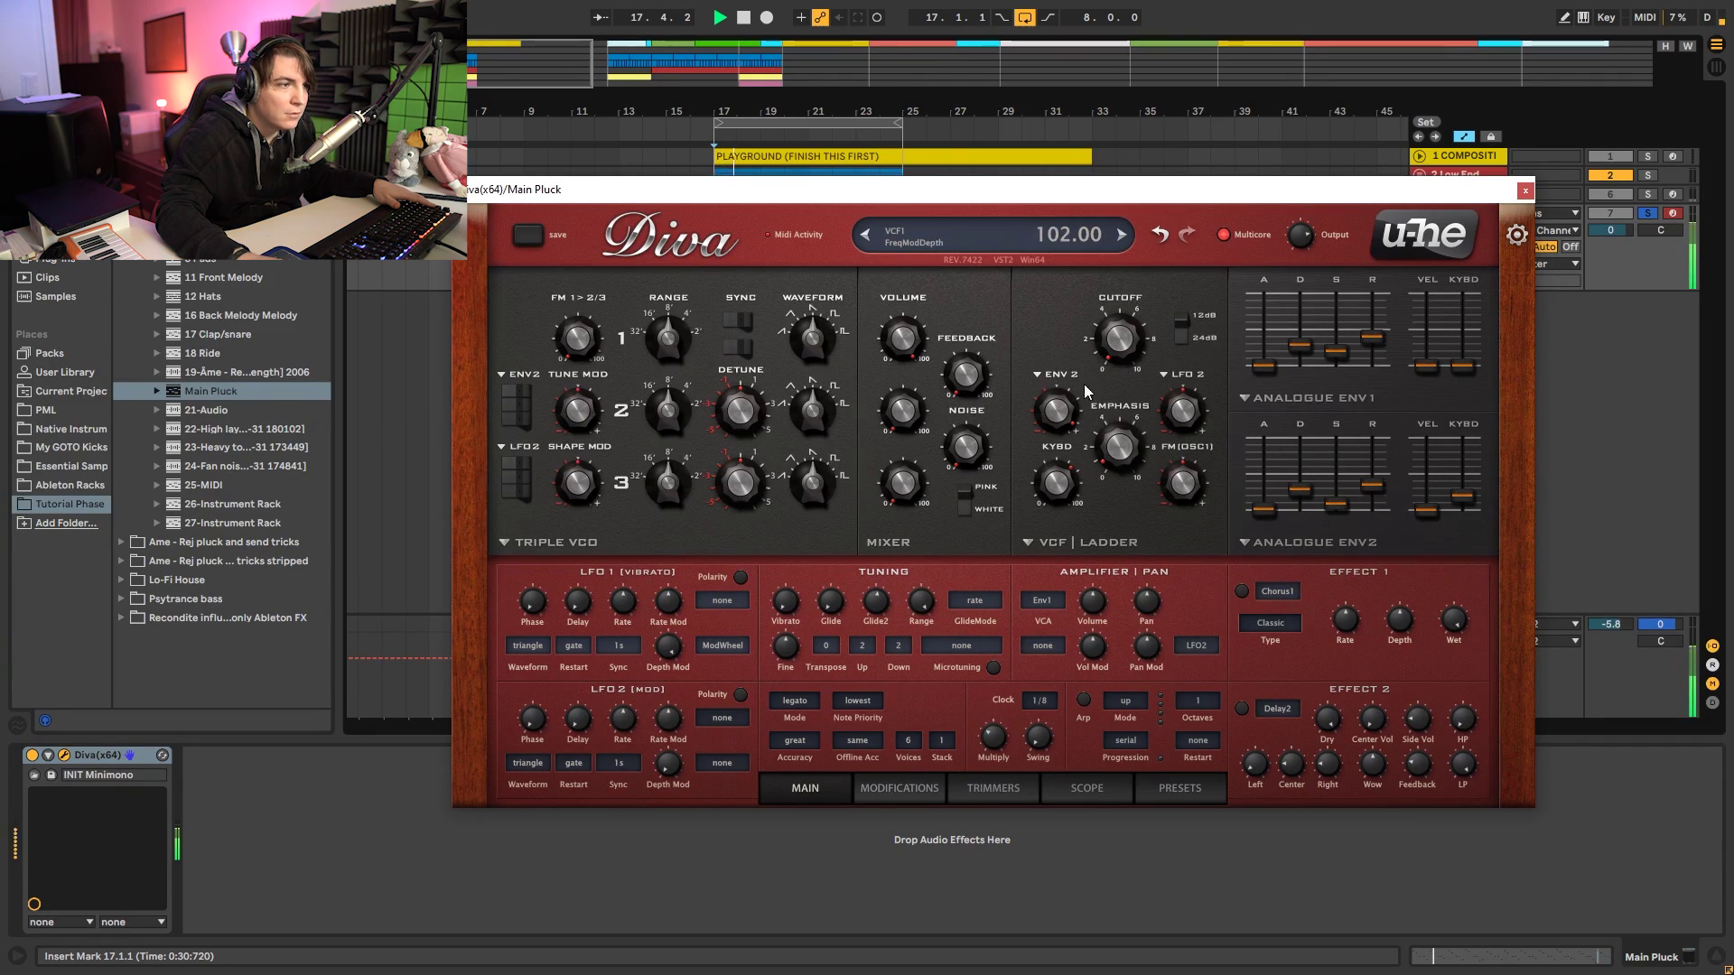
pyautogui.moveTo(969, 382); pyautogui.dragTo(984, 343)
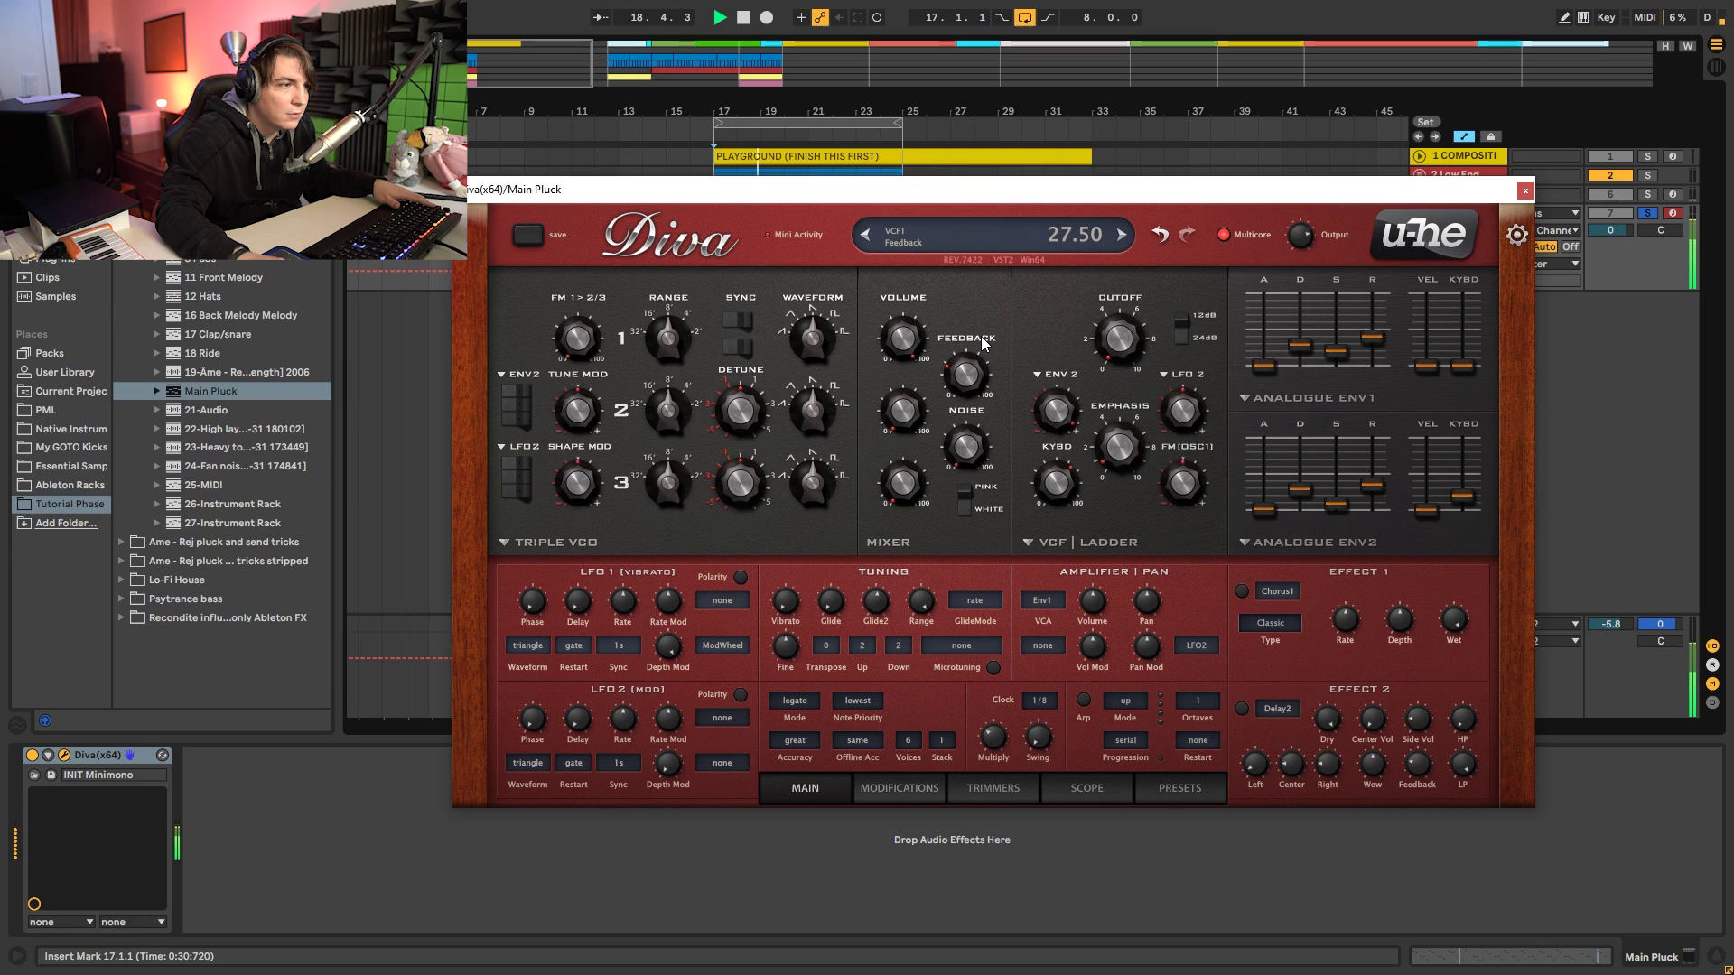
pyautogui.press('space')
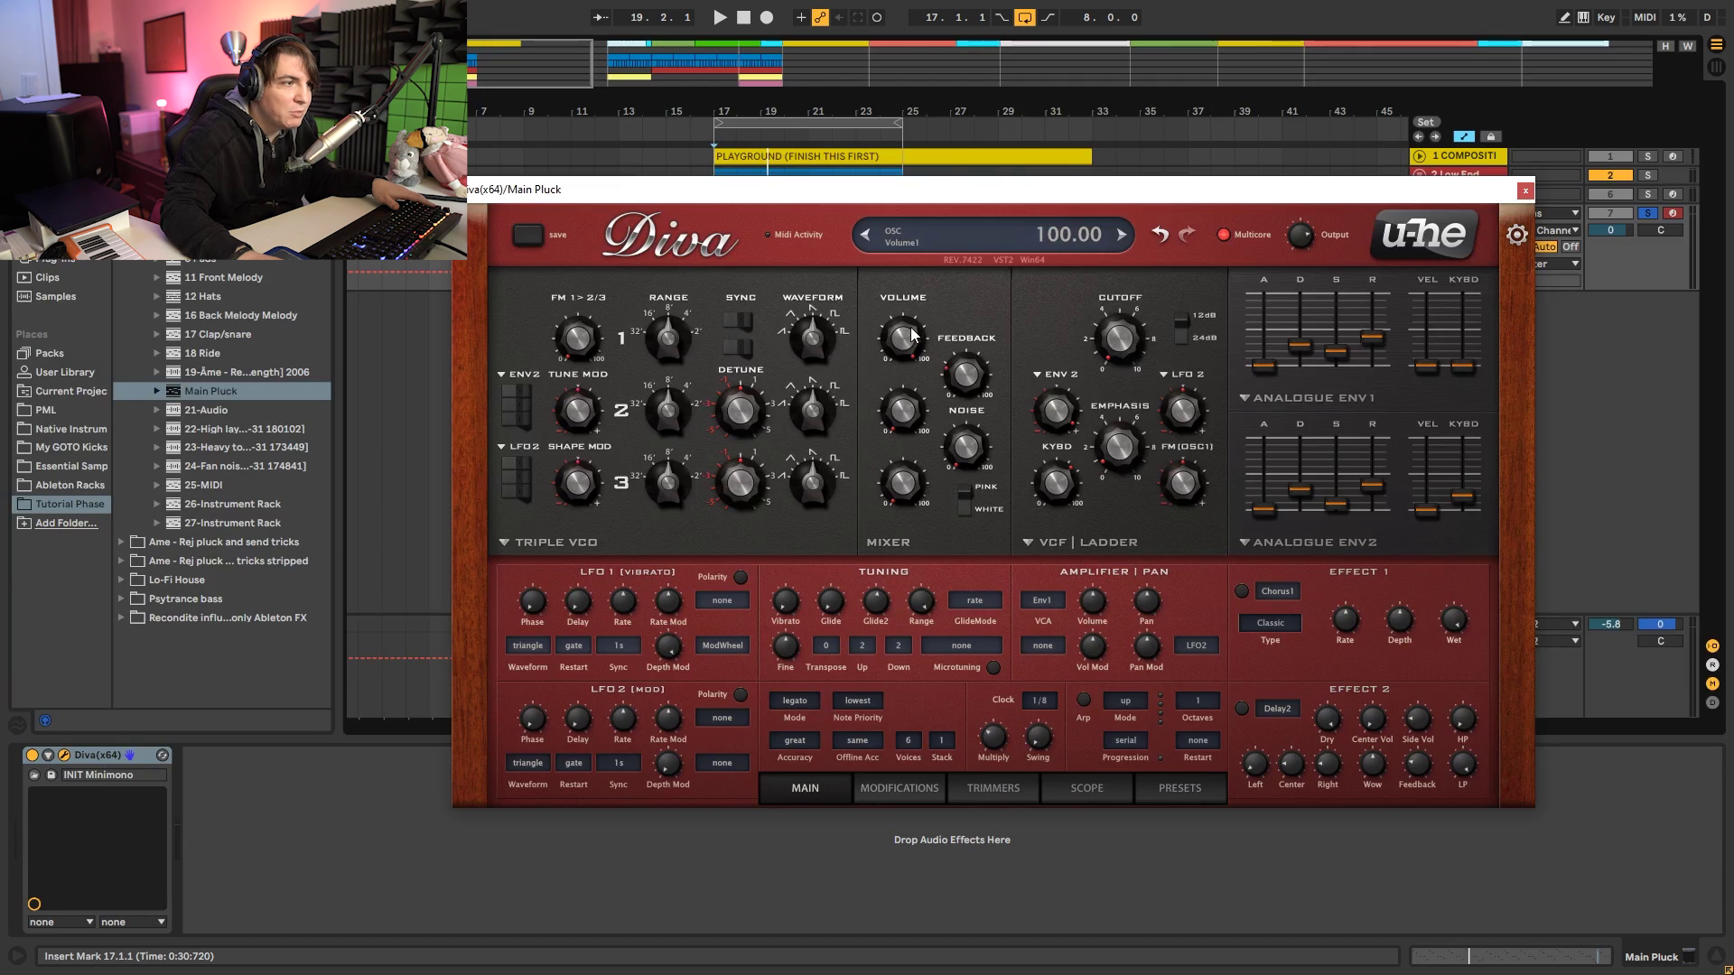
# Try stronger mixer feedback amounts, up to 100, against loop playback to compare the sound.
pyautogui.moveTo(910, 330); pyautogui.dragTo(982, 376)
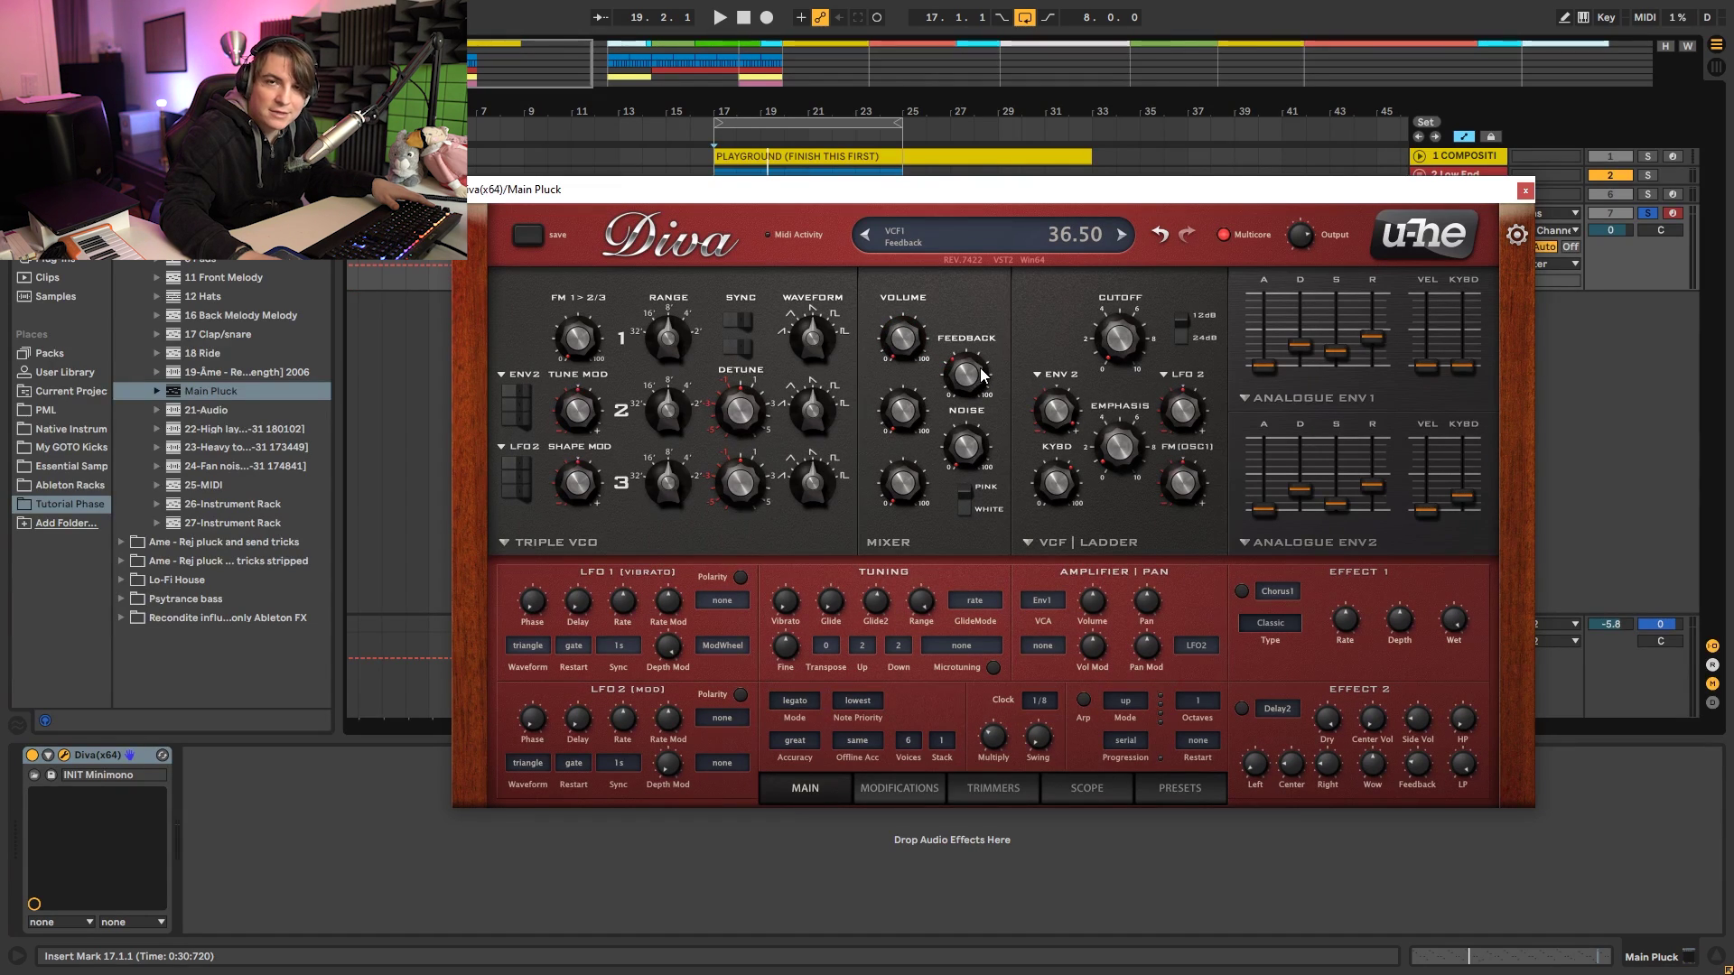
pyautogui.press('space')
pyautogui.moveTo(982, 376); pyautogui.dragTo(993, 240)
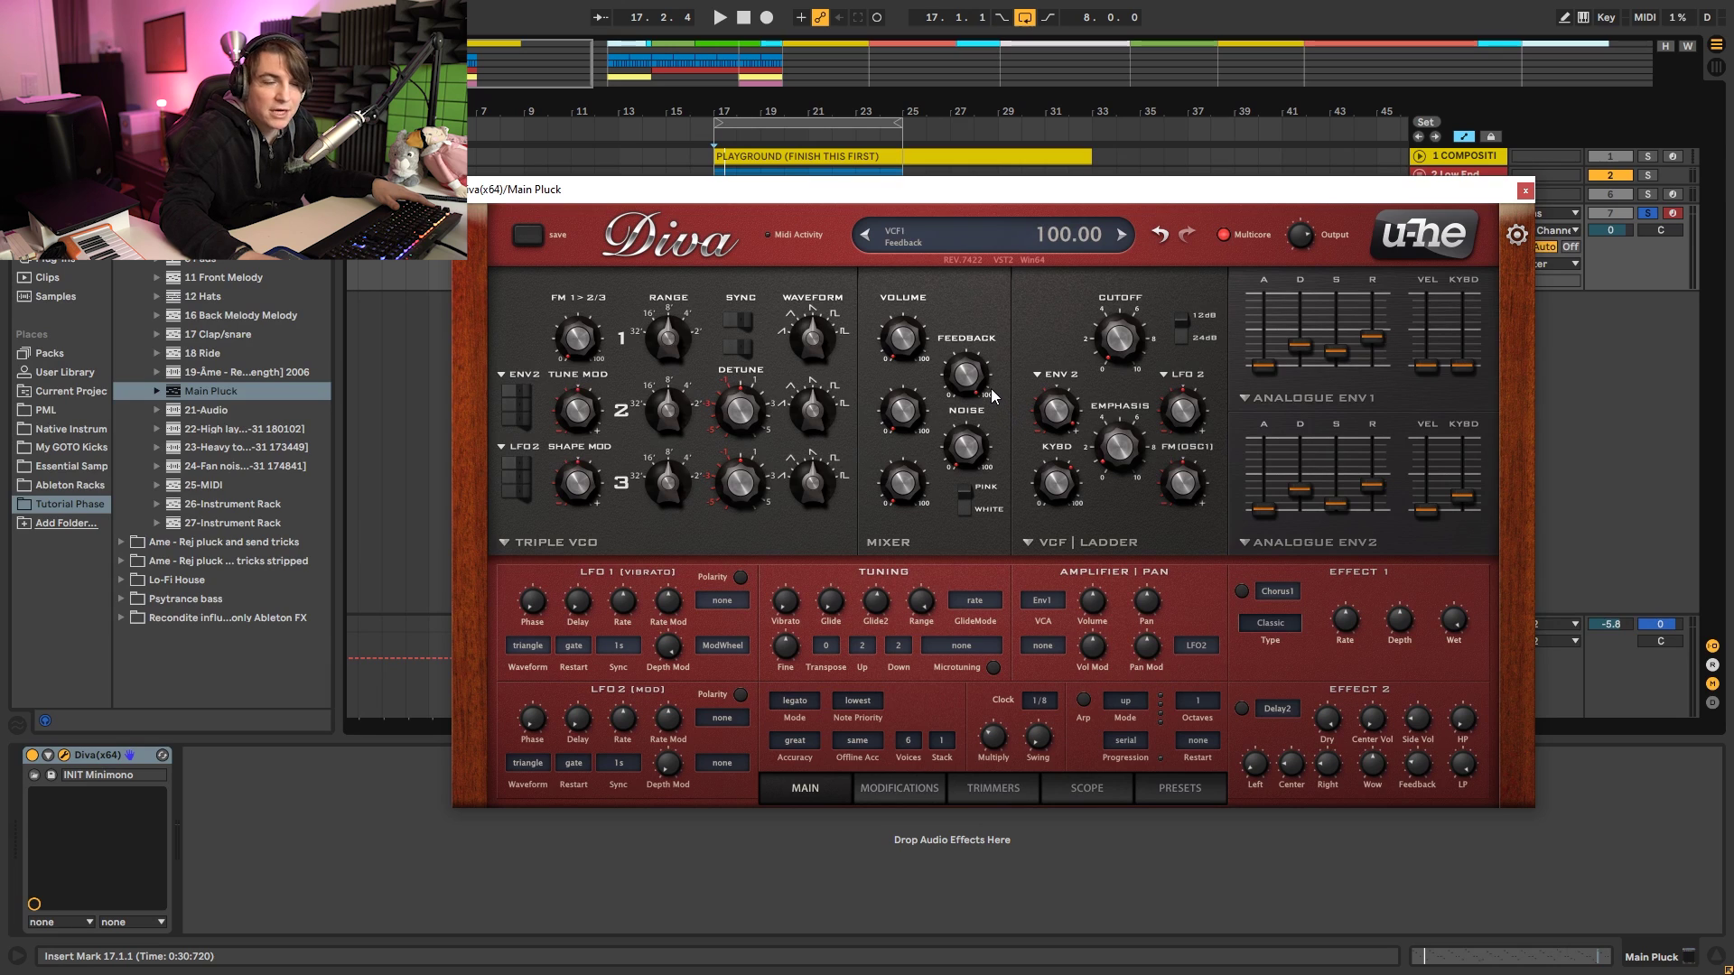
pyautogui.press('space')
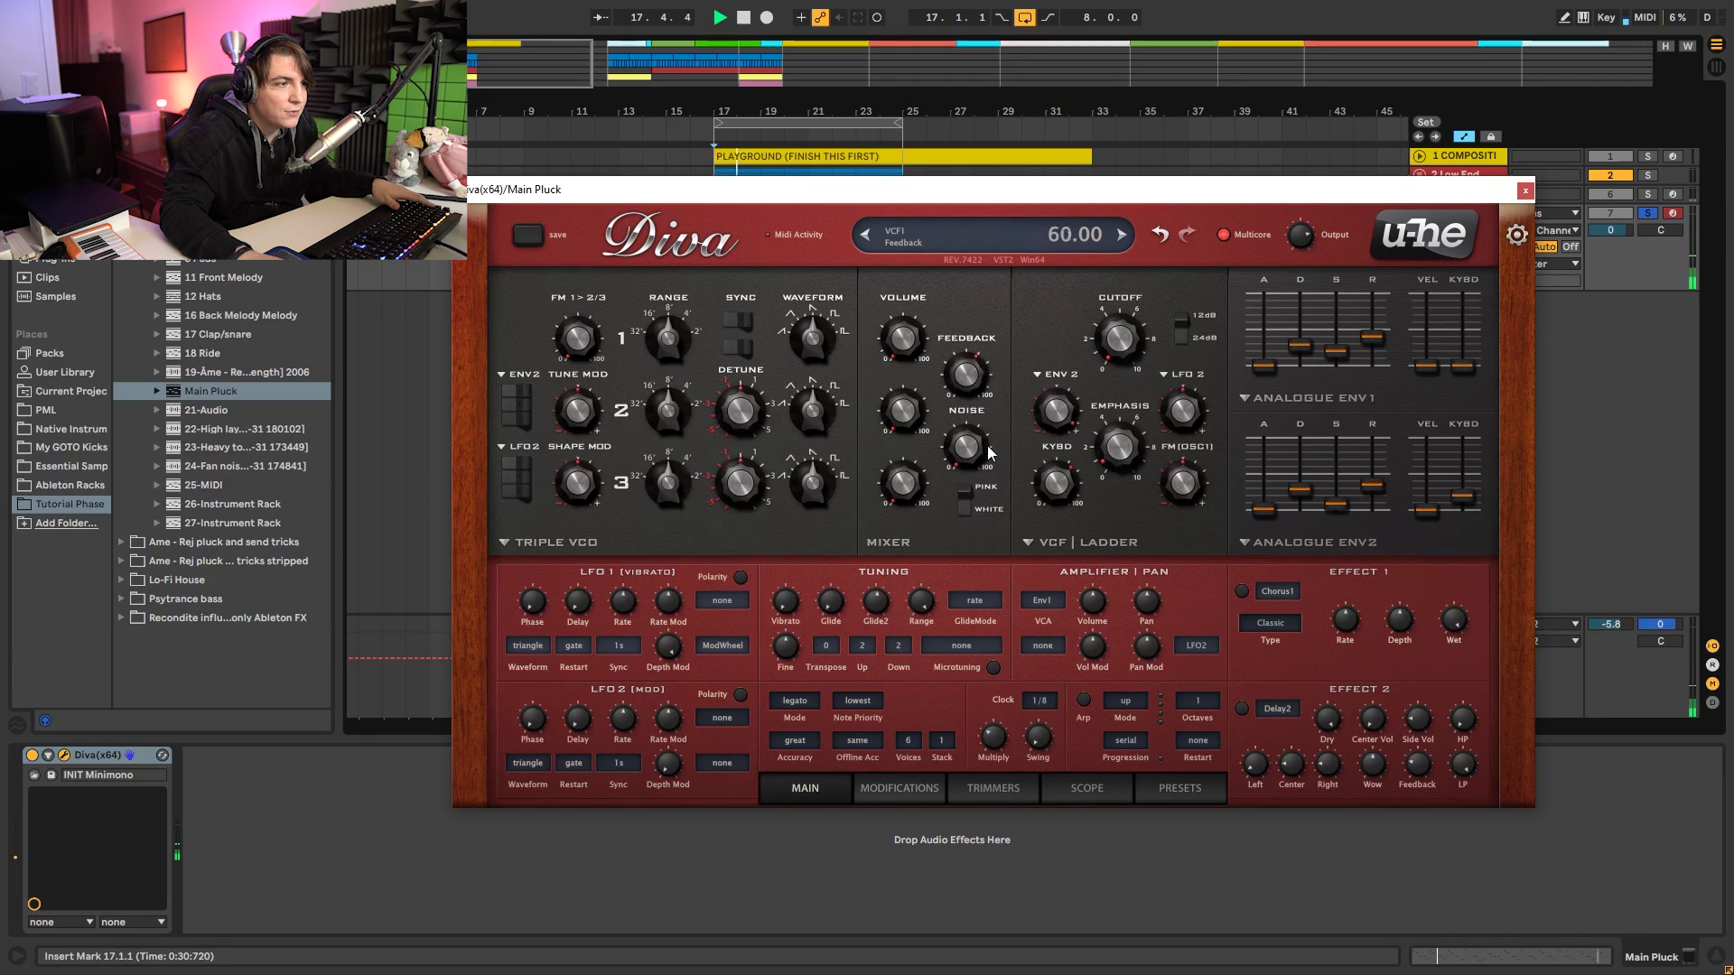
pyautogui.moveTo(920, 257); pyautogui.dragTo(995, 126)
pyautogui.moveTo(974, 369); pyautogui.dragTo(988, 540)
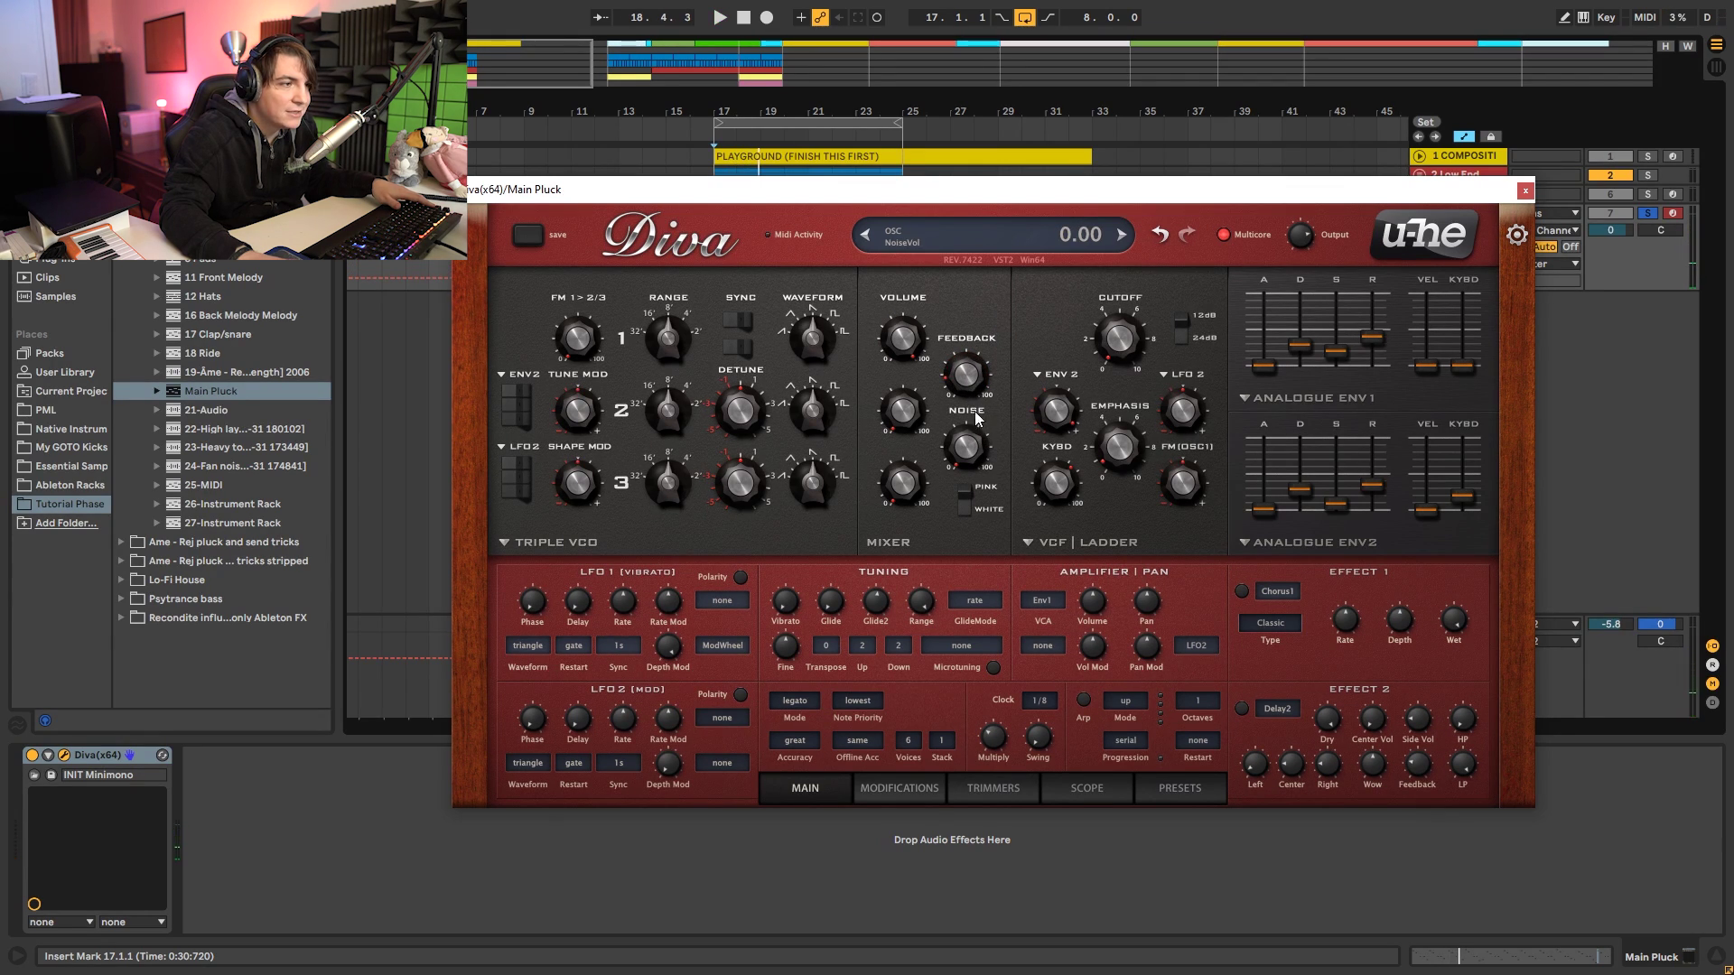
# Bring the mixer's feedback to 27.50 while auditioning the loop.
pyautogui.press('space')
pyautogui.moveTo(974, 408); pyautogui.dragTo(976, 366)
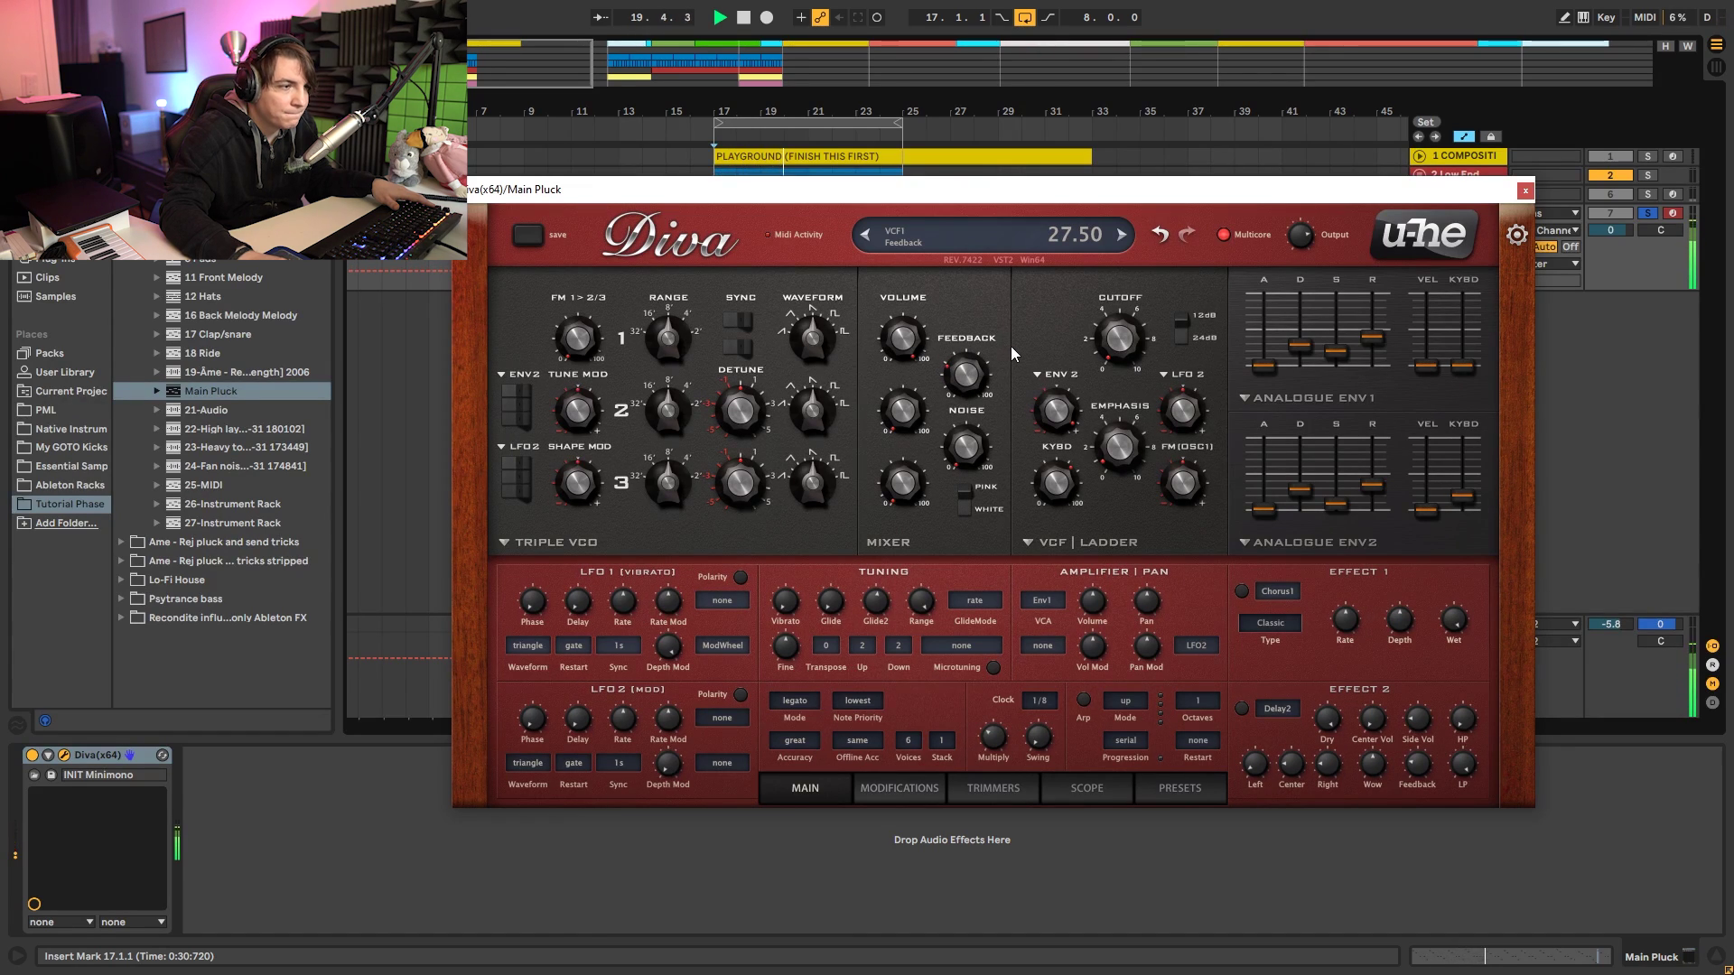
pyautogui.moveTo(1070, 376)
pyautogui.press('space')
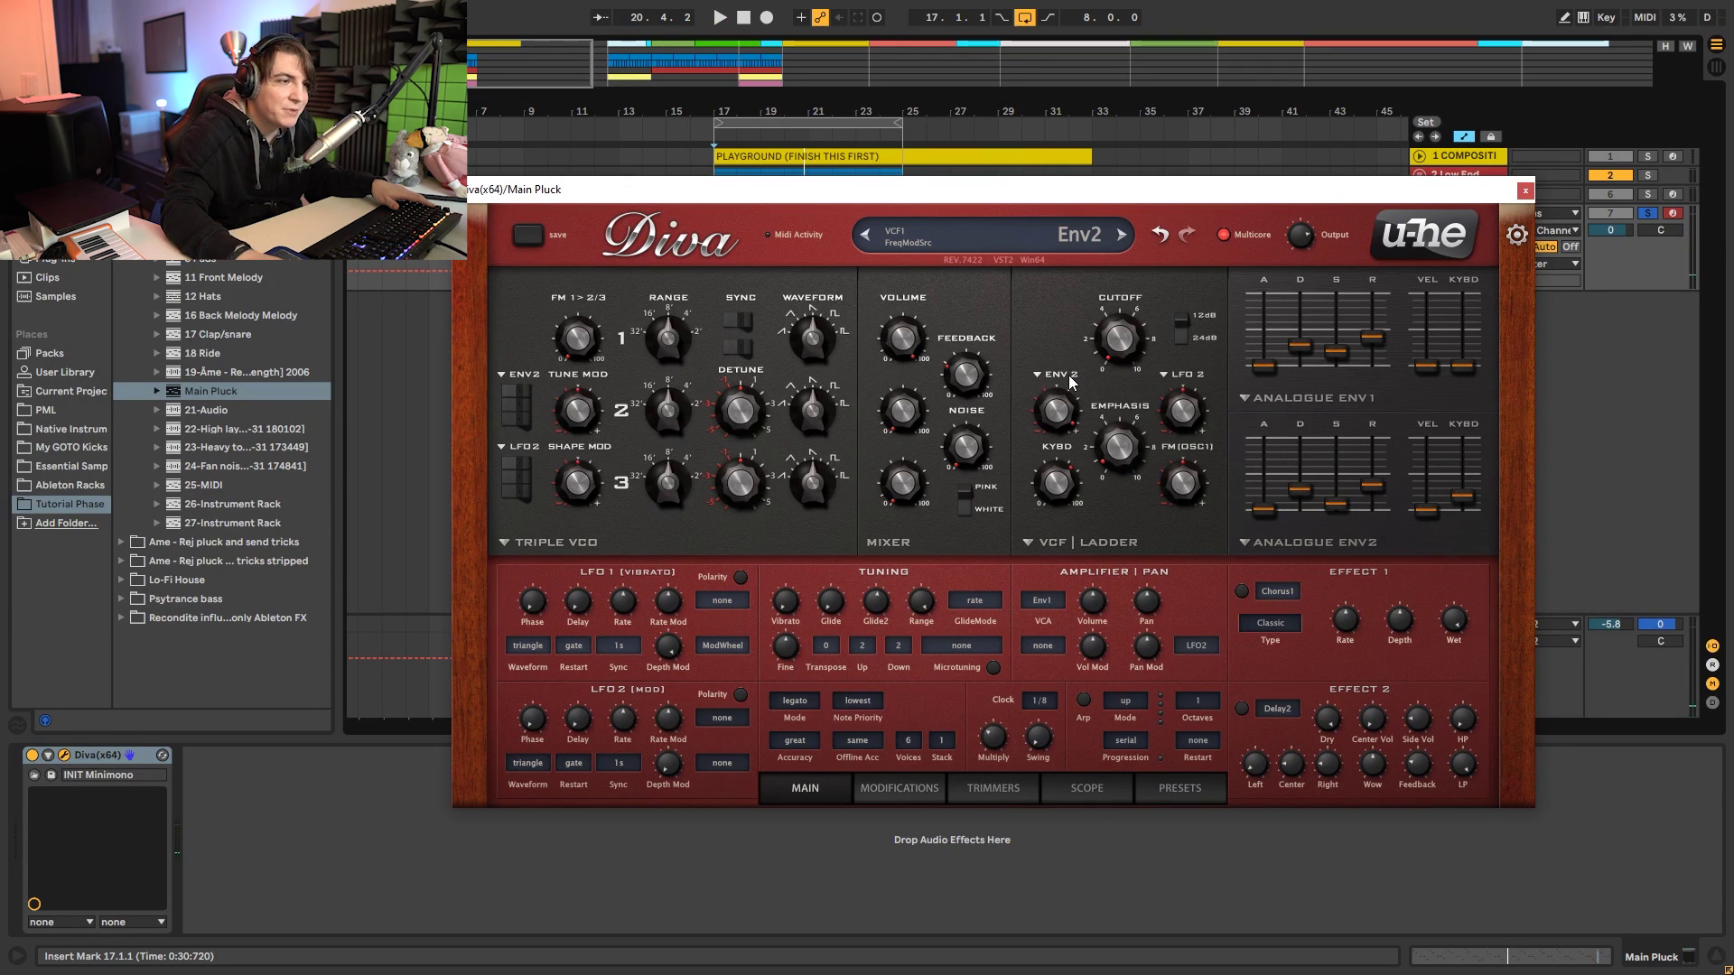
# Set the filter's Env 2 modulation depth to 92 and fine-tune the emphasis while the loop plays.
pyautogui.press('space')
pyautogui.moveTo(1124, 351)
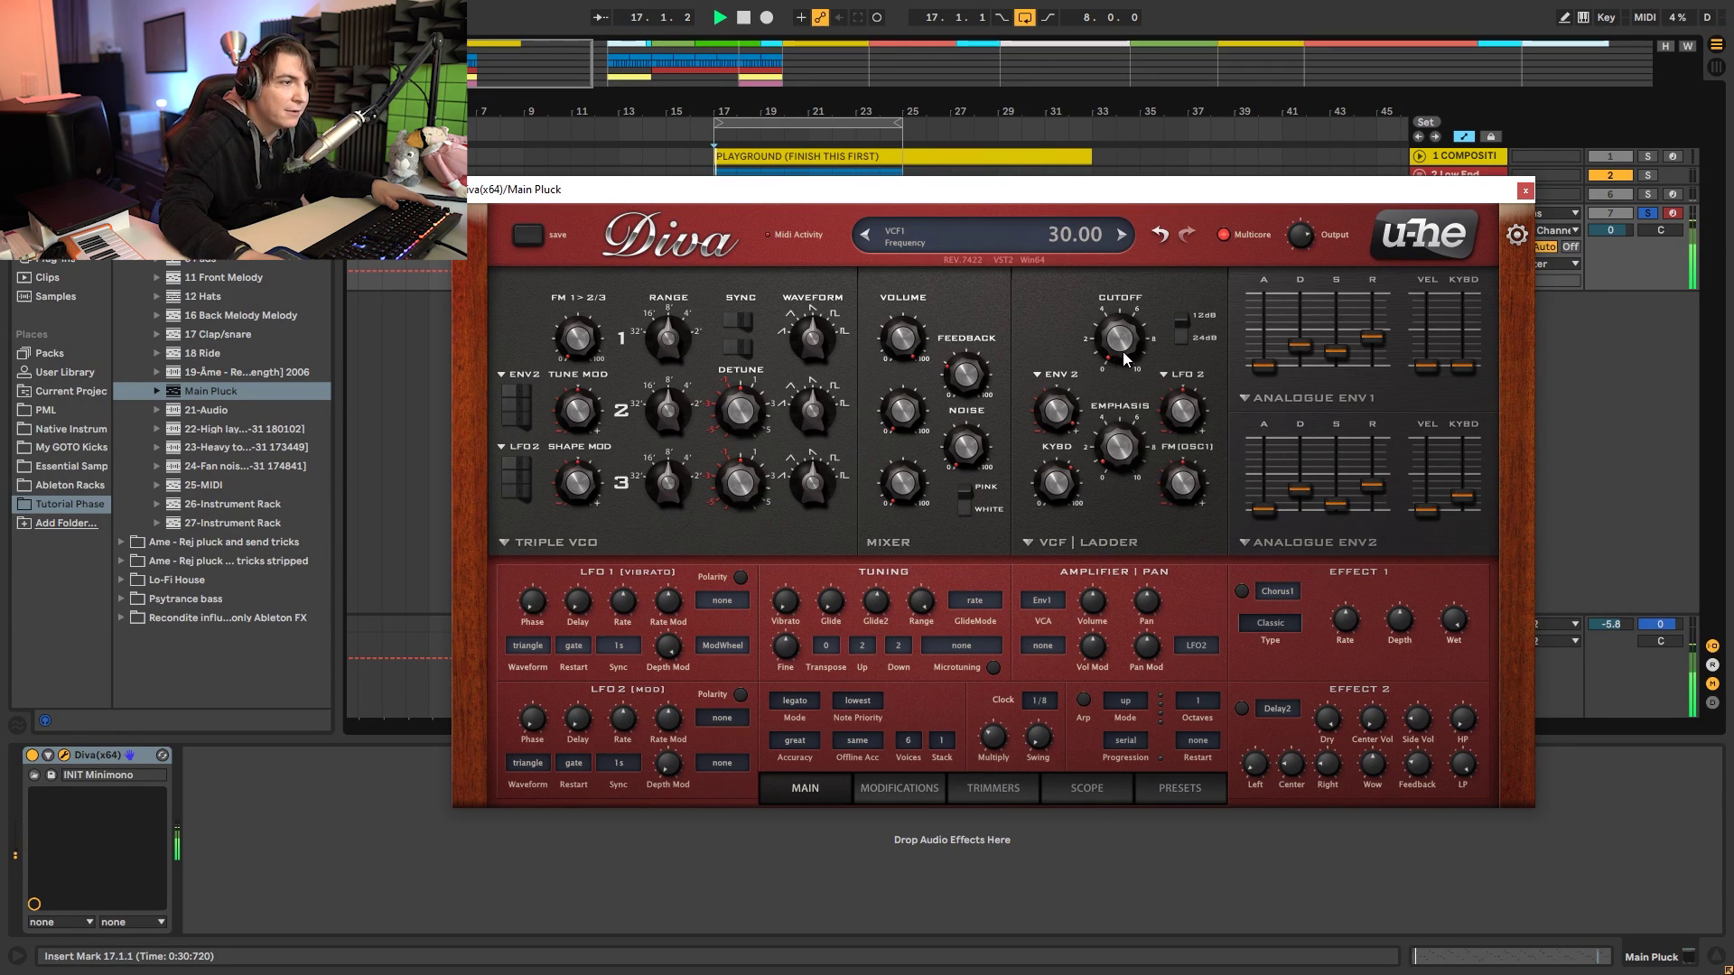
pyautogui.moveTo(1058, 407); pyautogui.dragTo(1063, 413)
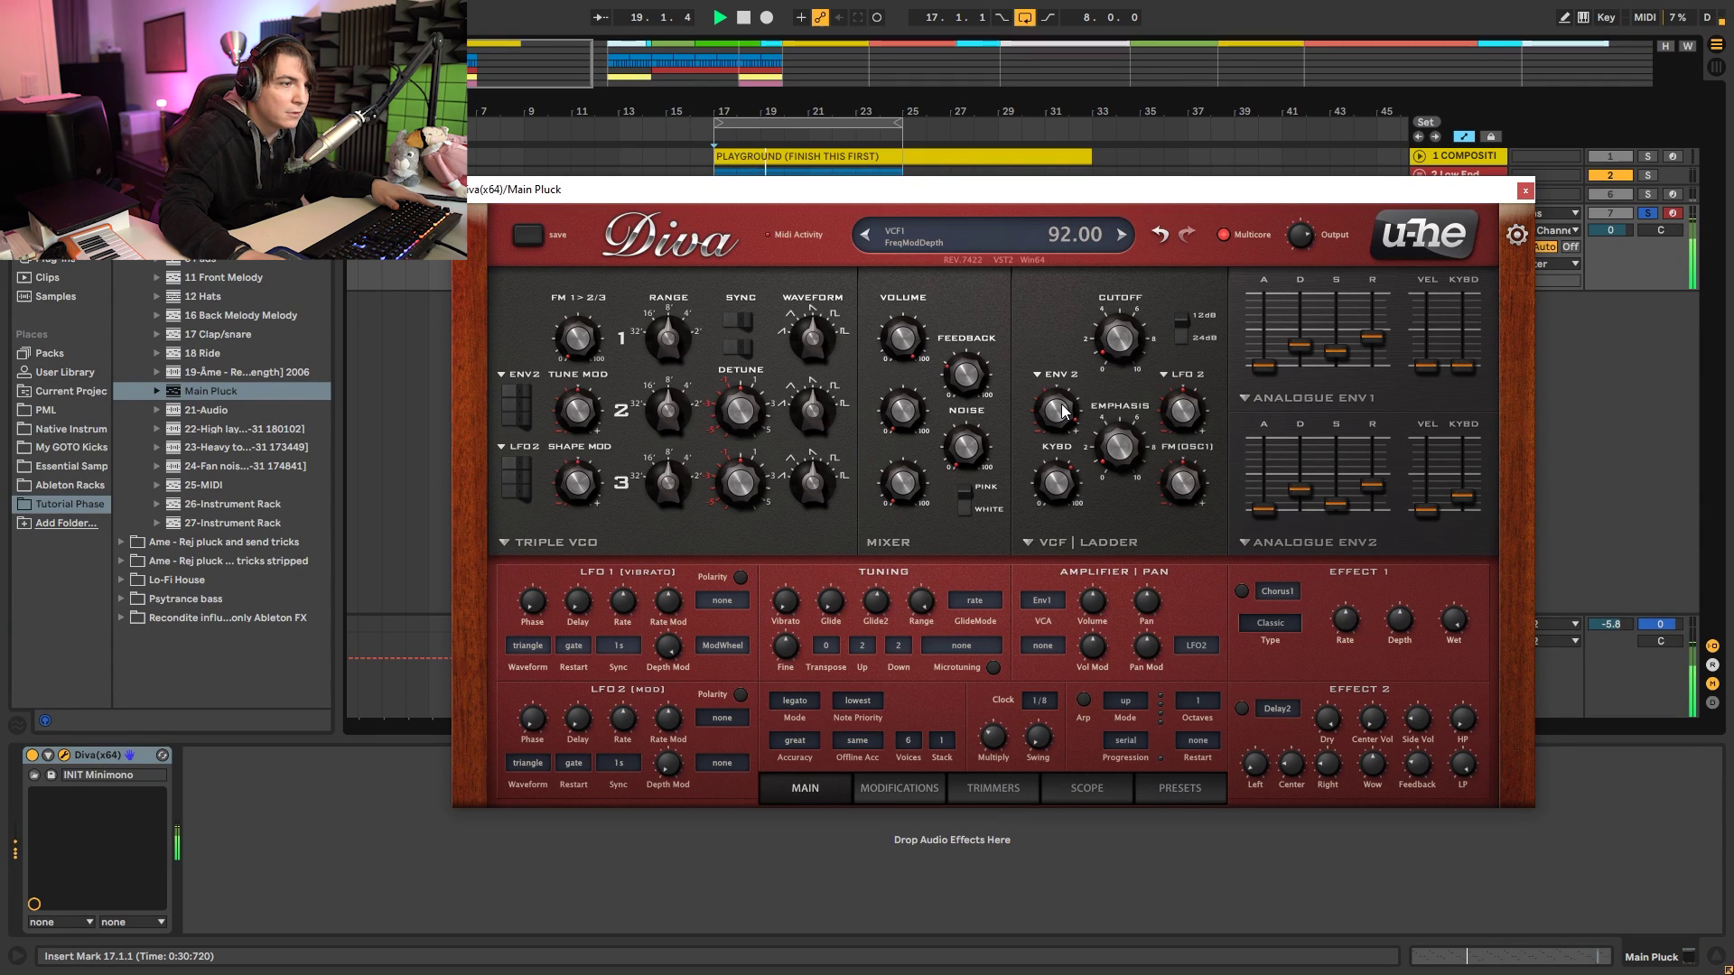
pyautogui.moveTo(1118, 446); pyautogui.dragTo(1059, 493)
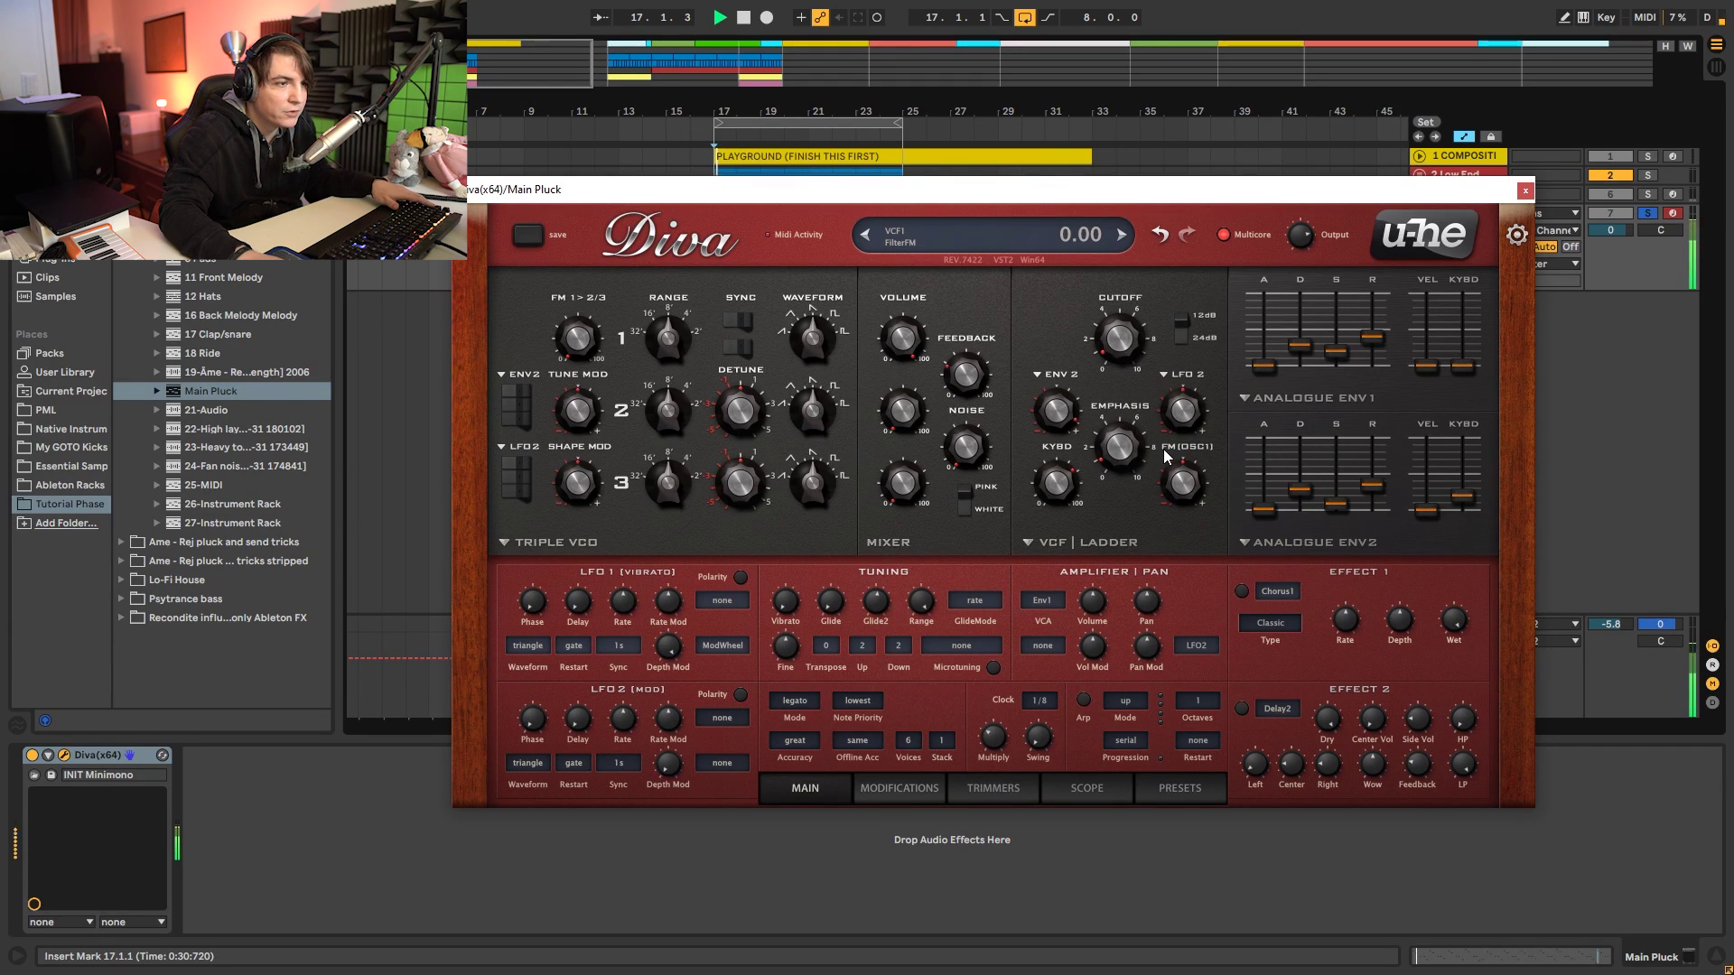
# Raise Env 1's KYBD amount, set Env 2's KYBD amount to 28 against playback, and close the synth window.
pyautogui.moveTo(1462, 366); pyautogui.dragTo(1477, 346)
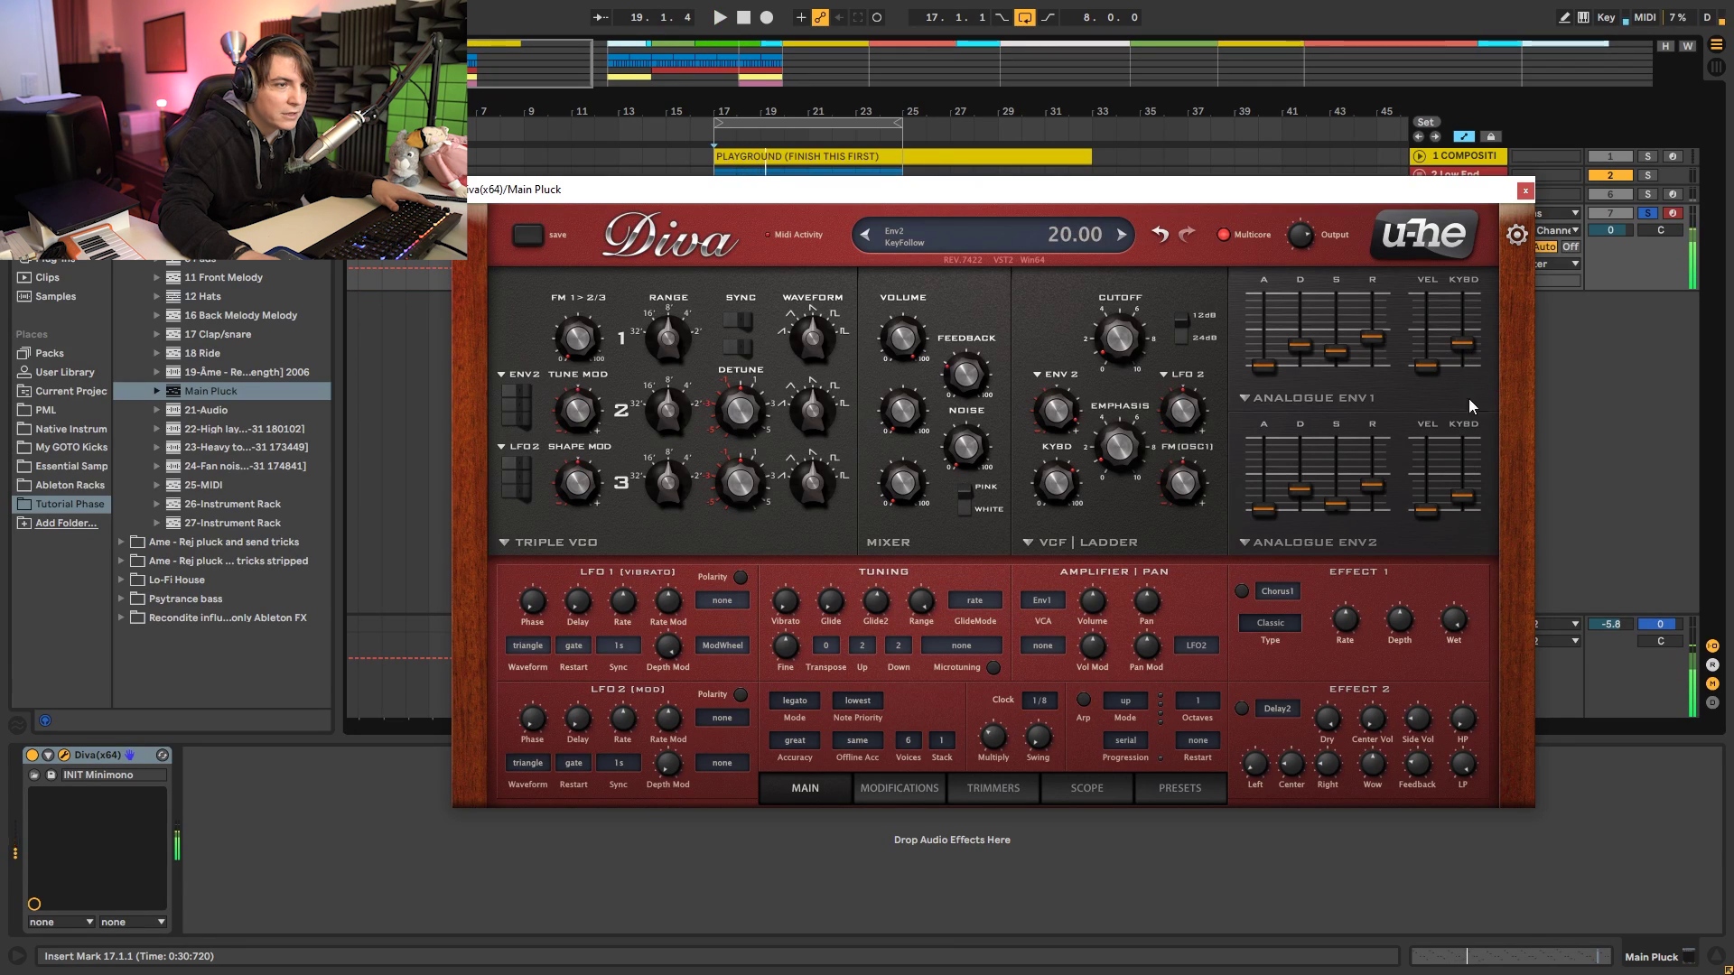
pyautogui.press('space')
pyautogui.moveTo(1461, 499); pyautogui.dragTo(1468, 496)
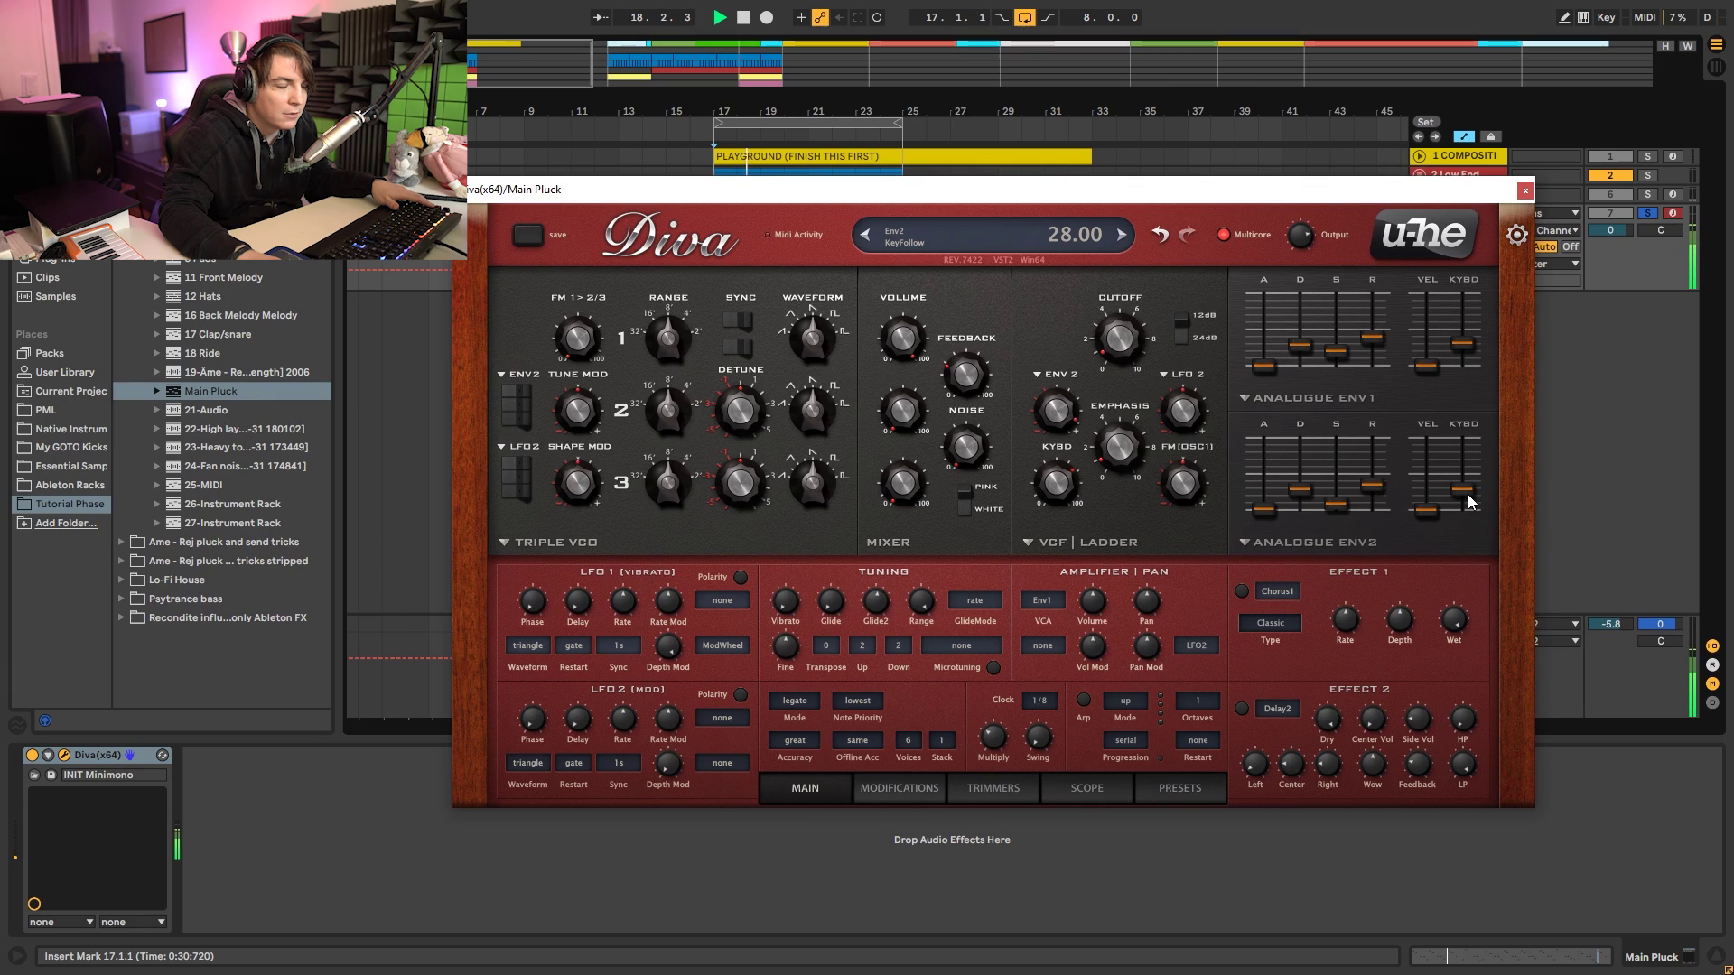
pyautogui.press('space')
pyautogui.click(1526, 192)
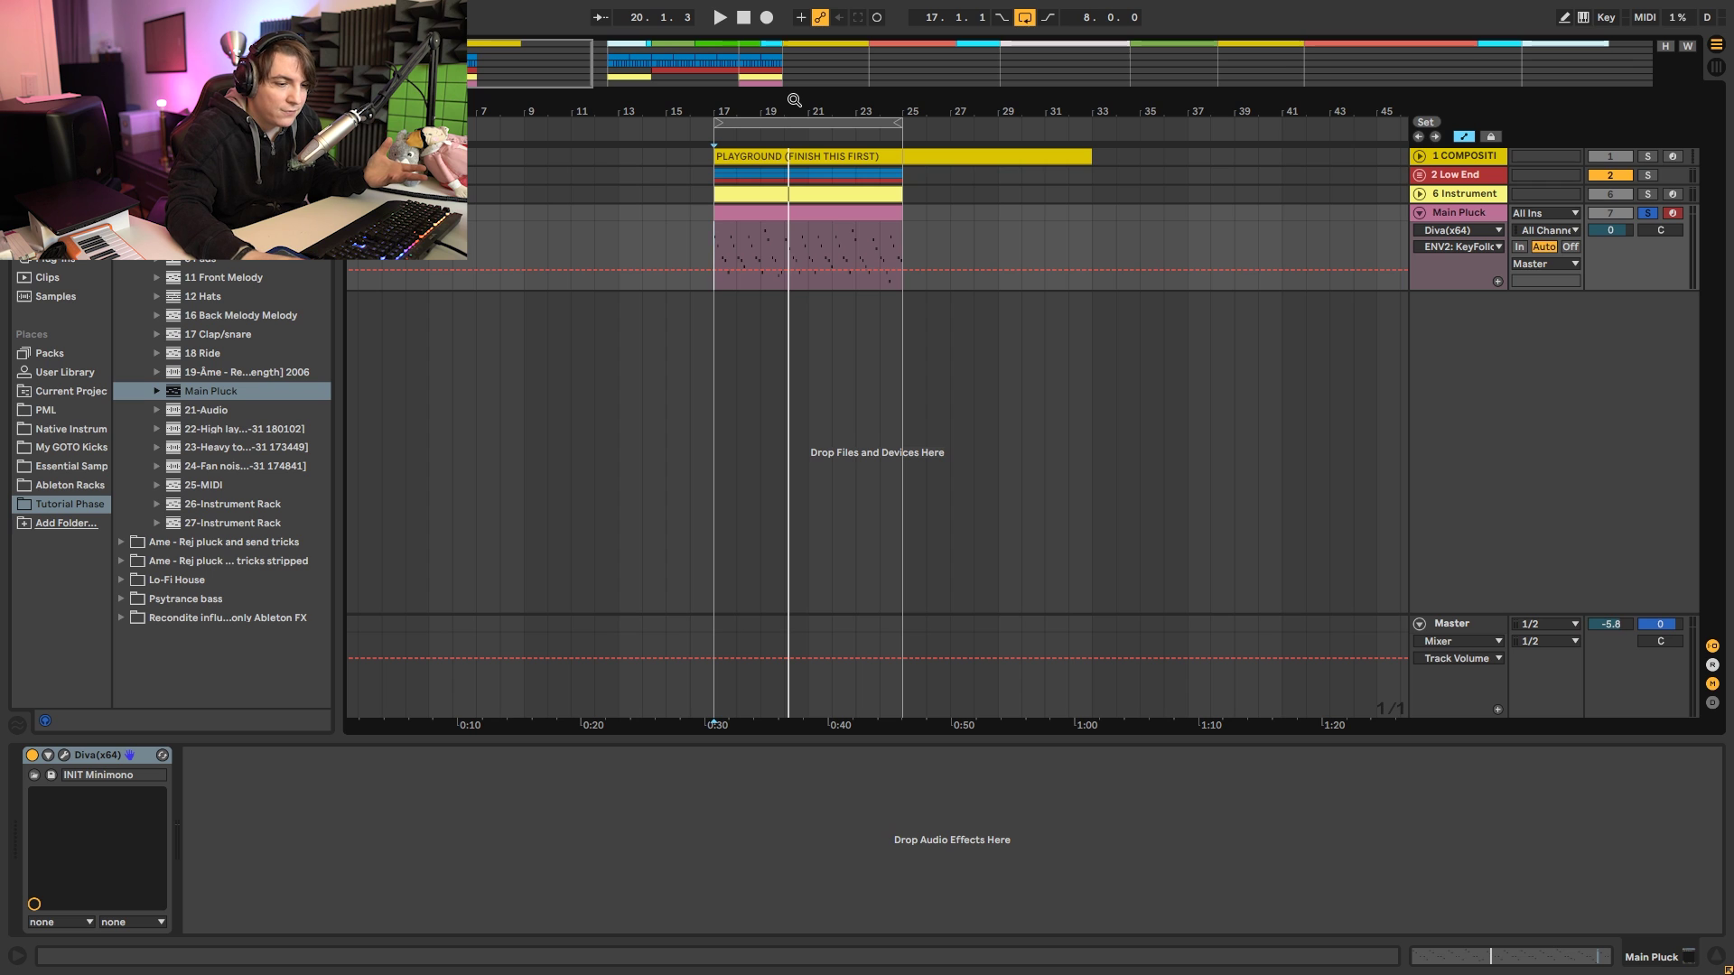
pyautogui.moveTo(692, 102)
pyautogui.mouseDown()
pyautogui.moveTo(779, 156)
pyautogui.moveTo(734, 186)
pyautogui.moveTo(685, 102)
pyautogui.mouseUp()
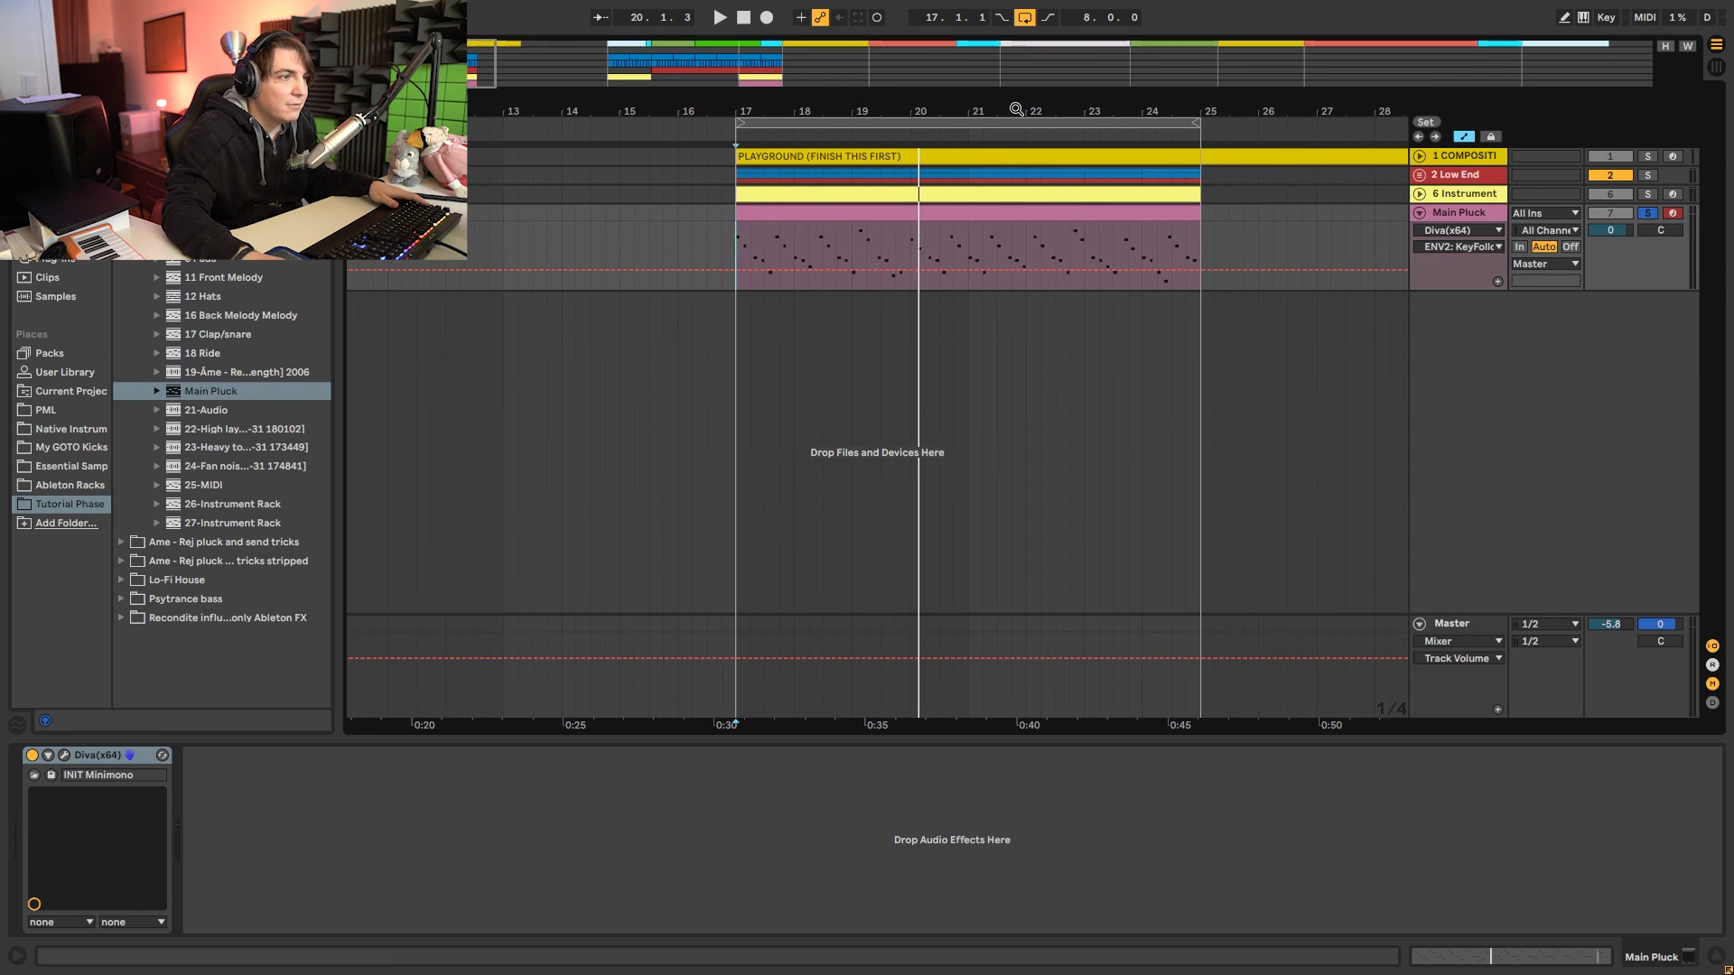
pyautogui.scroll(-2, 1019, 171)
pyautogui.press('space')
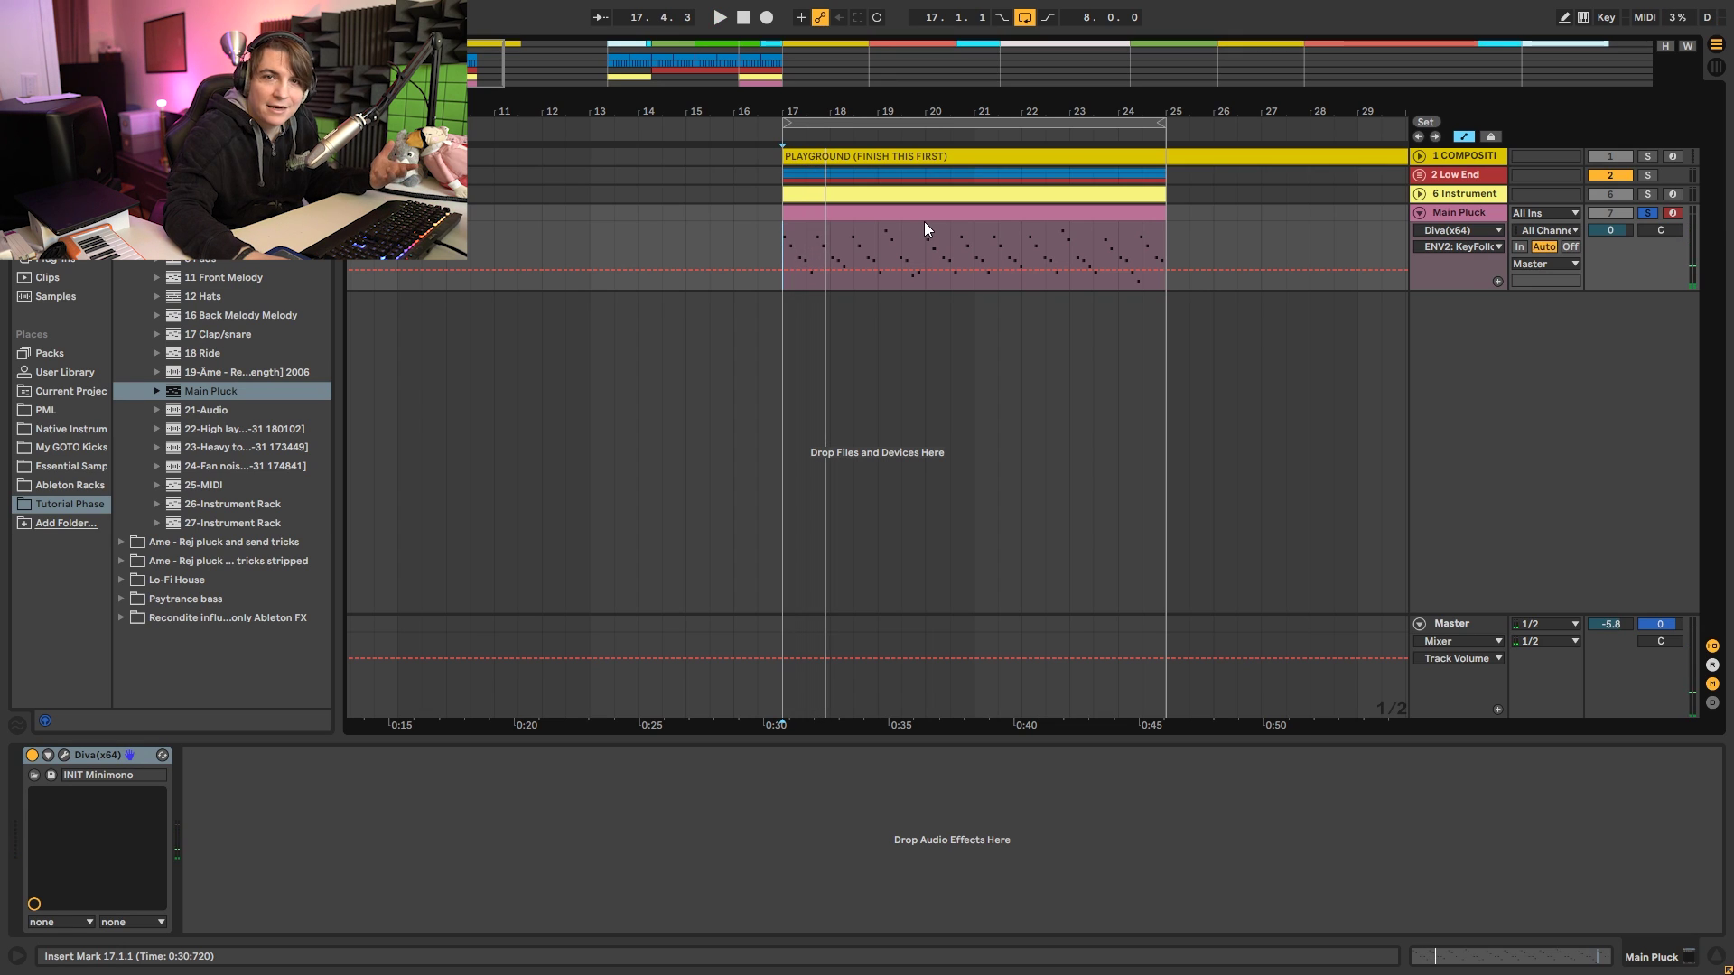
pyautogui.scroll(3, 867, 102)
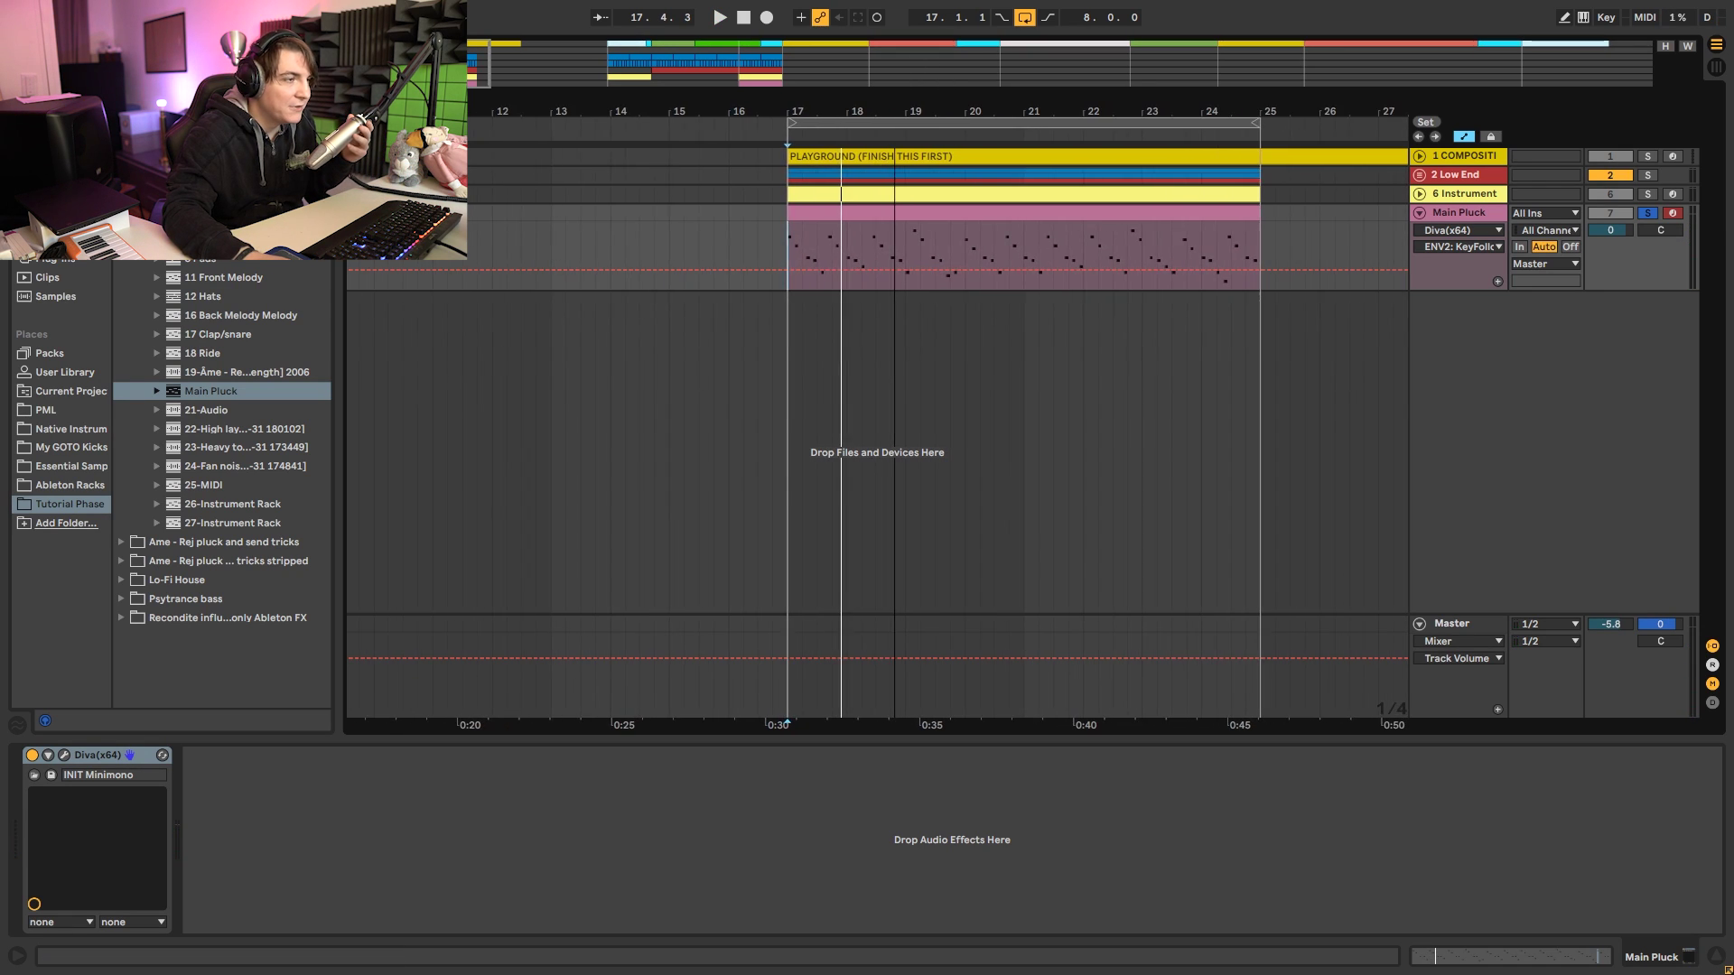
# Search the browser for "pro", add FabFilter Pro-R to the Main Pluck track after Diva, and reposition its window.
pyautogui.hotkey('ctrl', 'f')
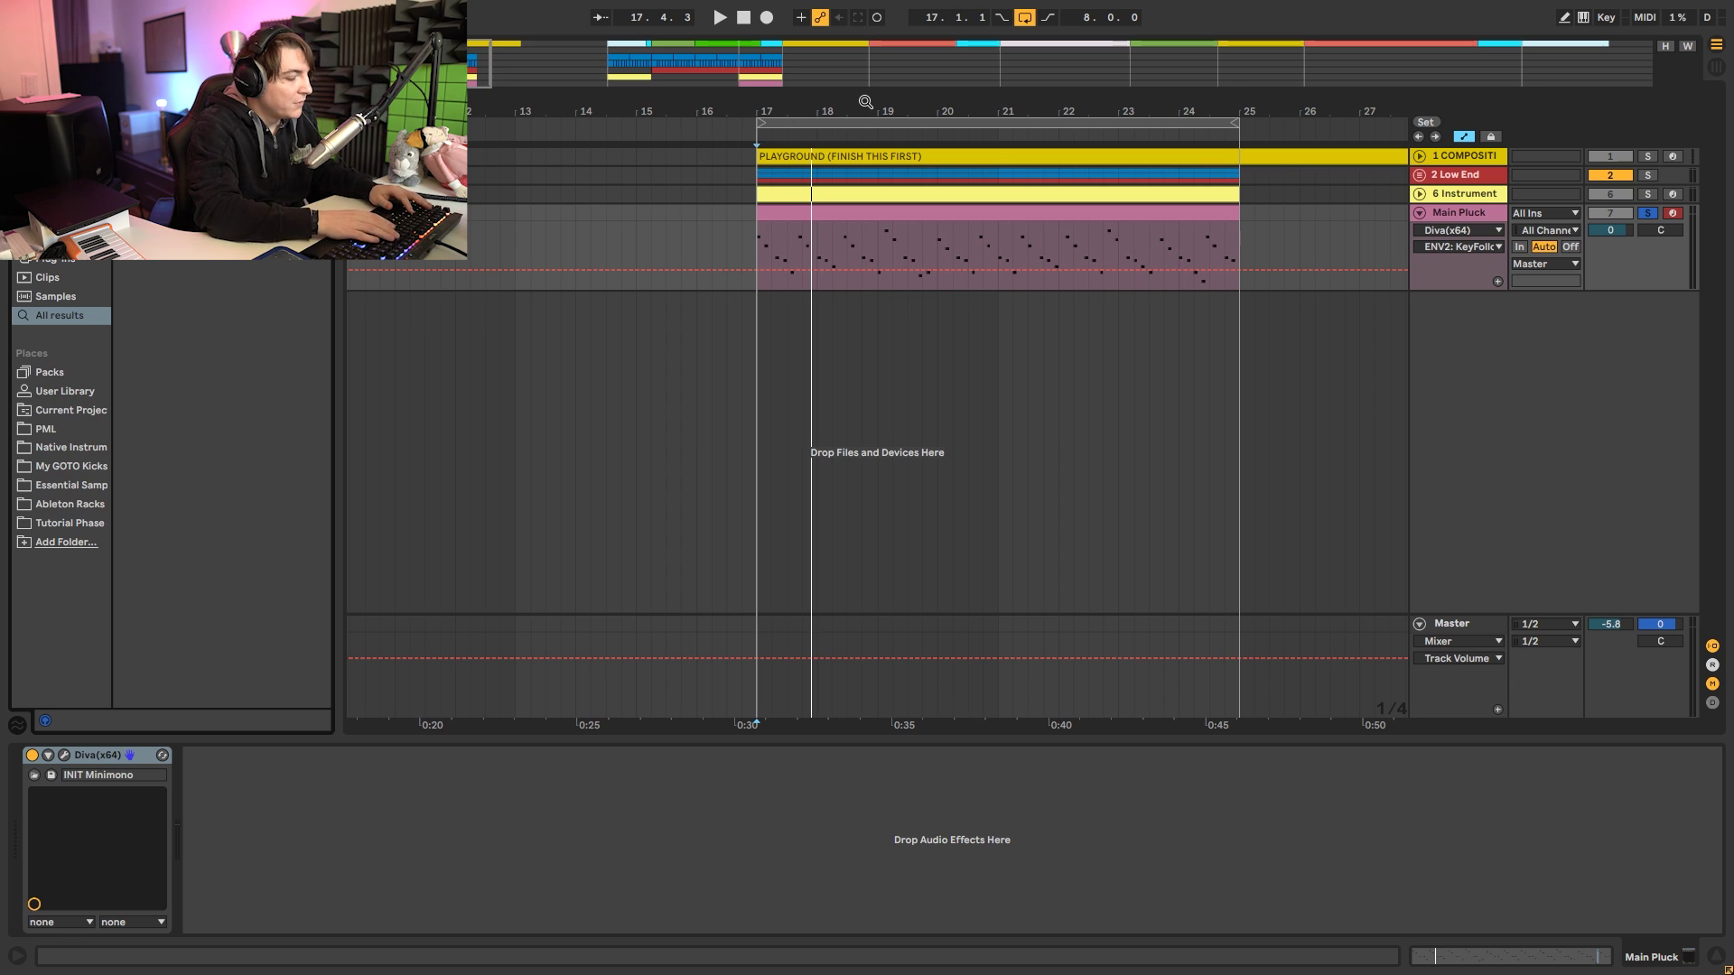
pyautogui.write('pro')
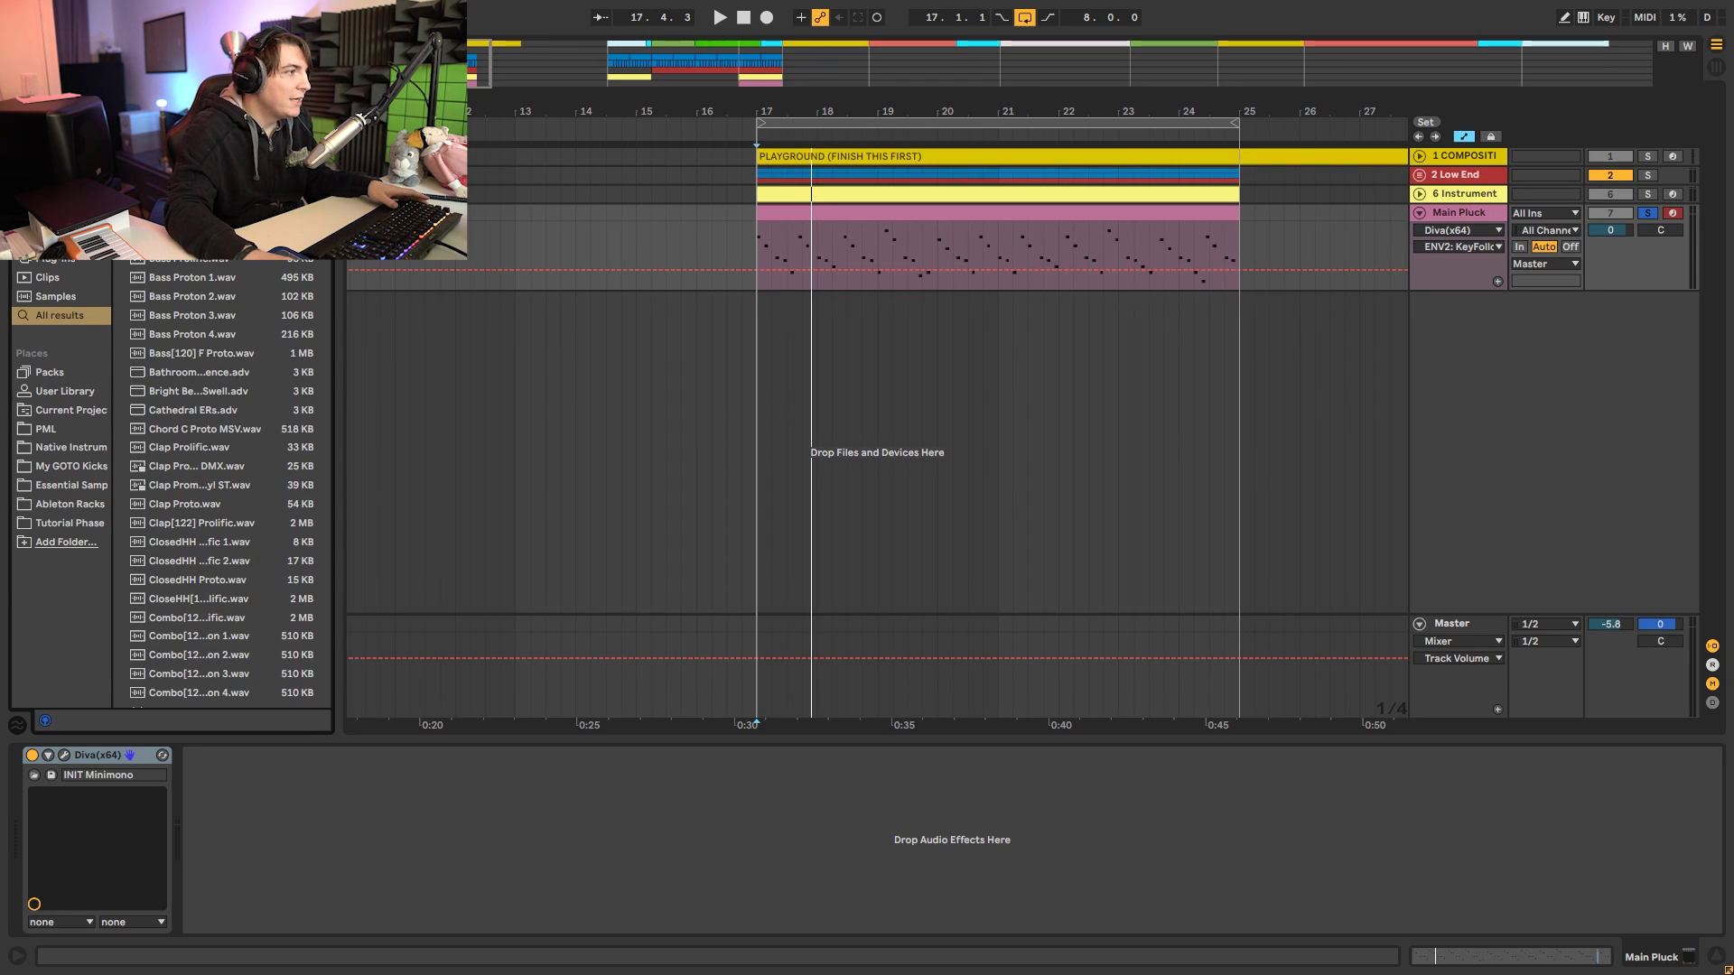
pyautogui.scroll(-15, 333, 593)
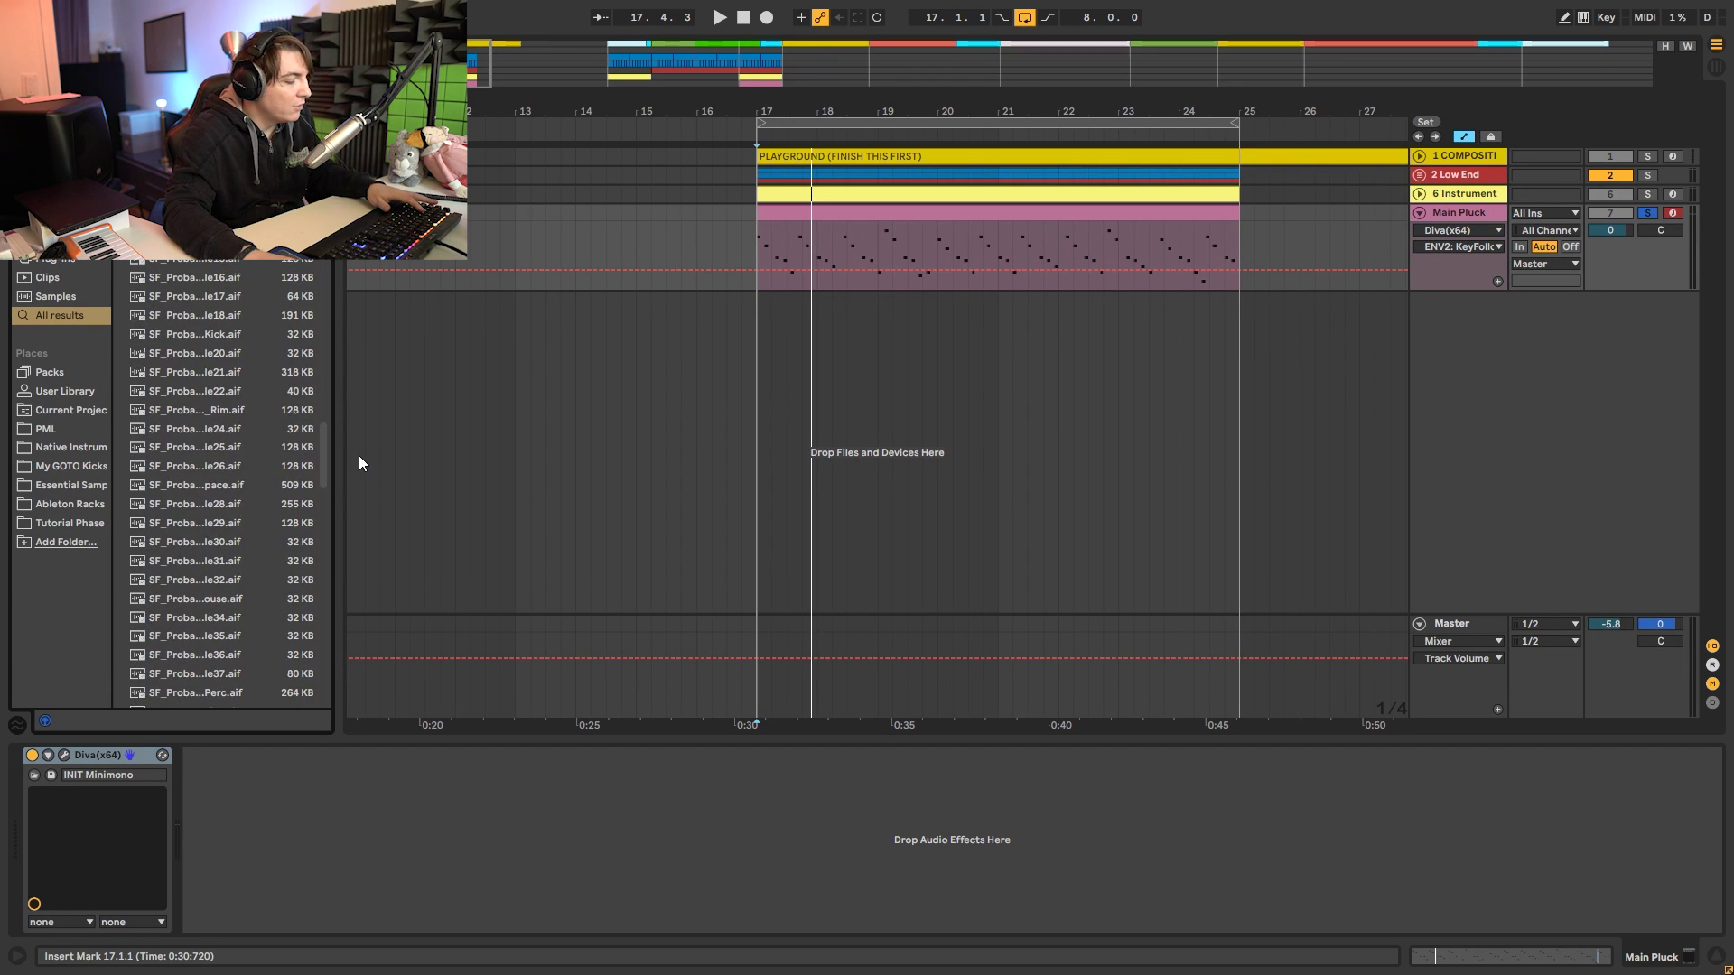
pyautogui.write('q')
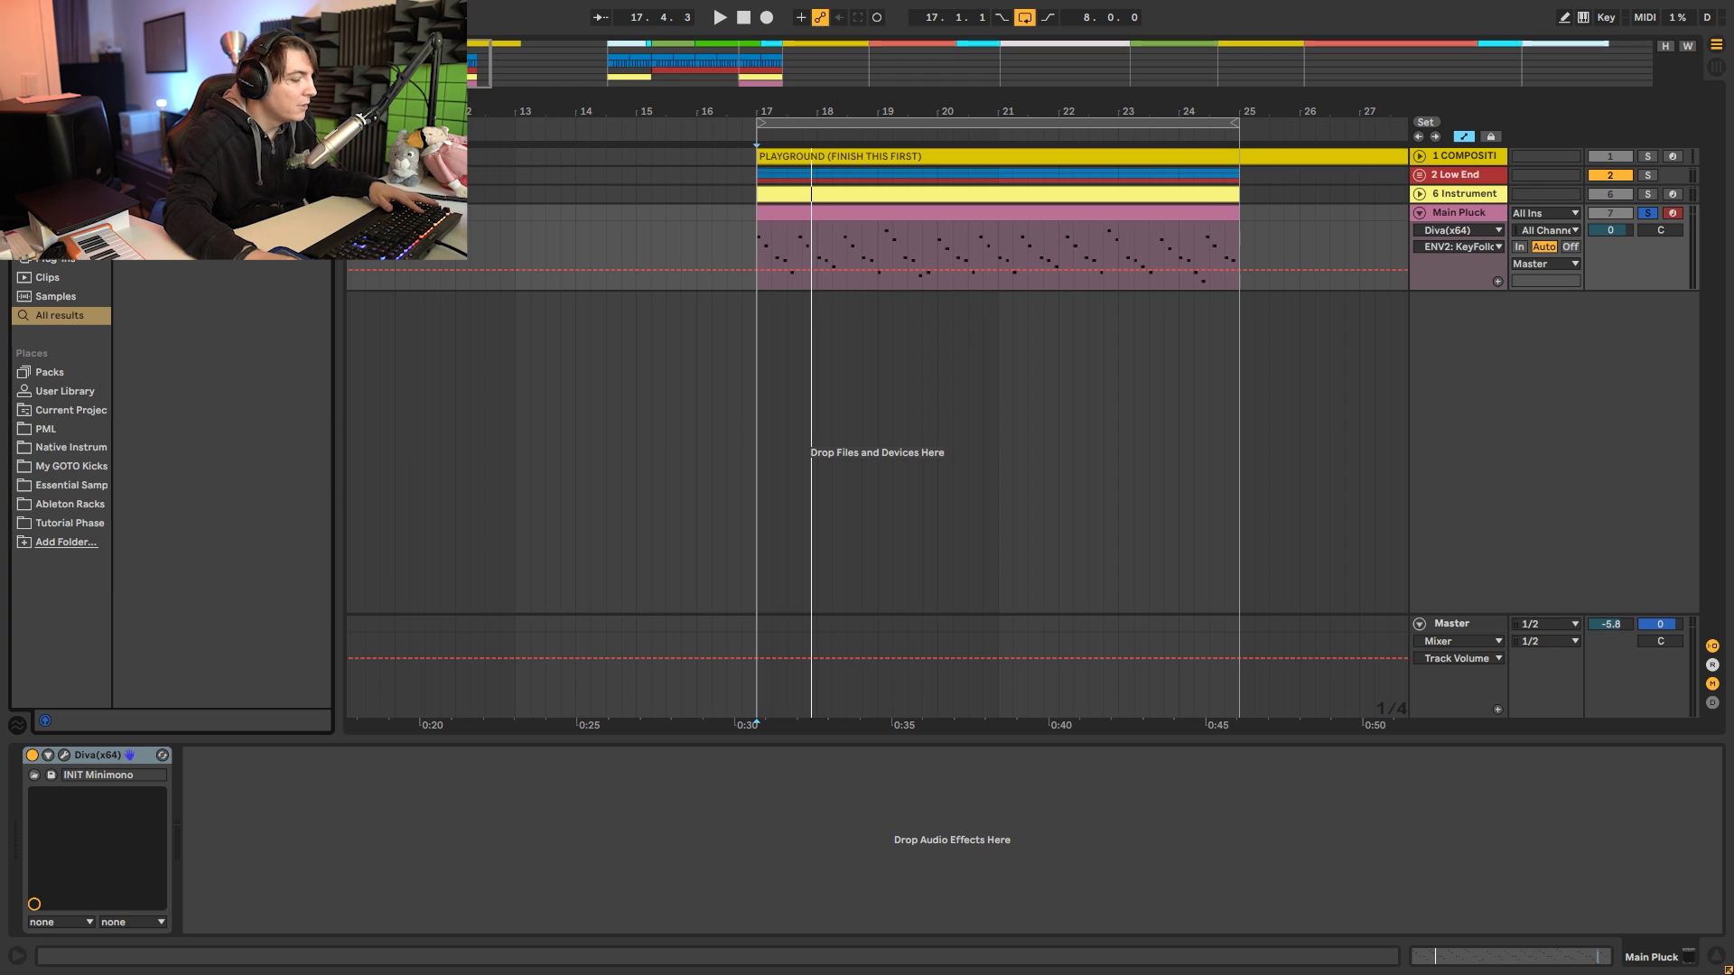
pyautogui.press('BackSpace')
pyautogui.scroll(-5, 236, 640)
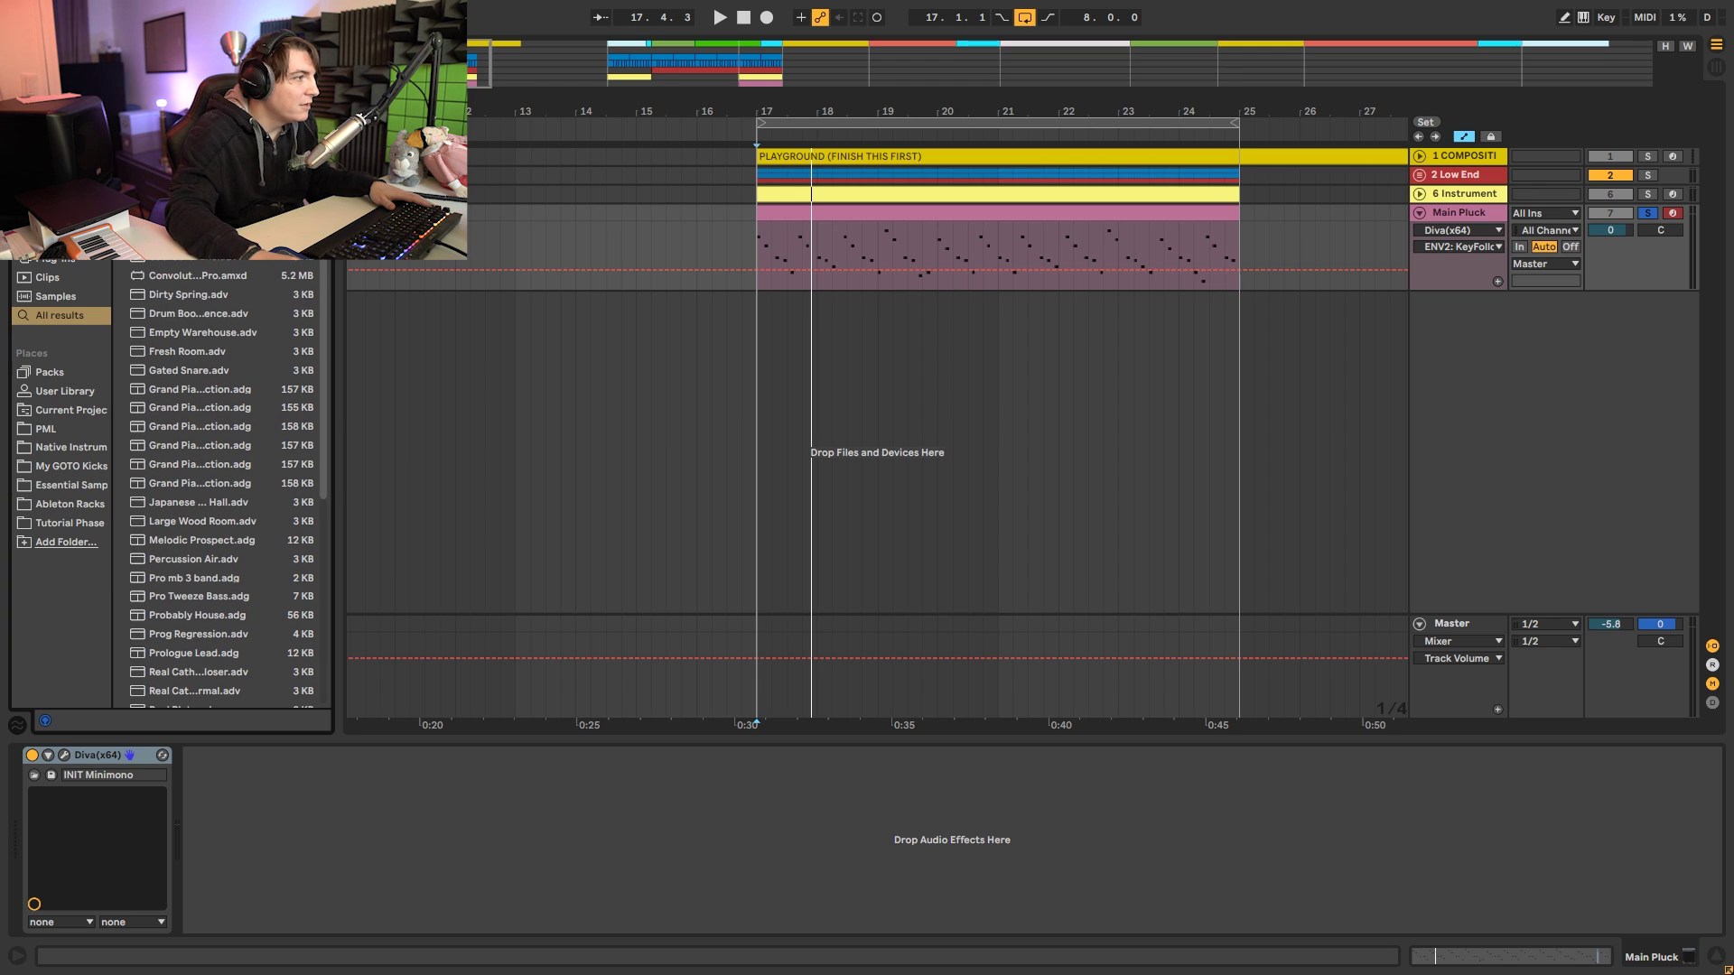
pyautogui.moveTo(195, 666); pyautogui.dragTo(1470, 219)
pyautogui.moveTo(1090, 216); pyautogui.dragTo(1309, 216)
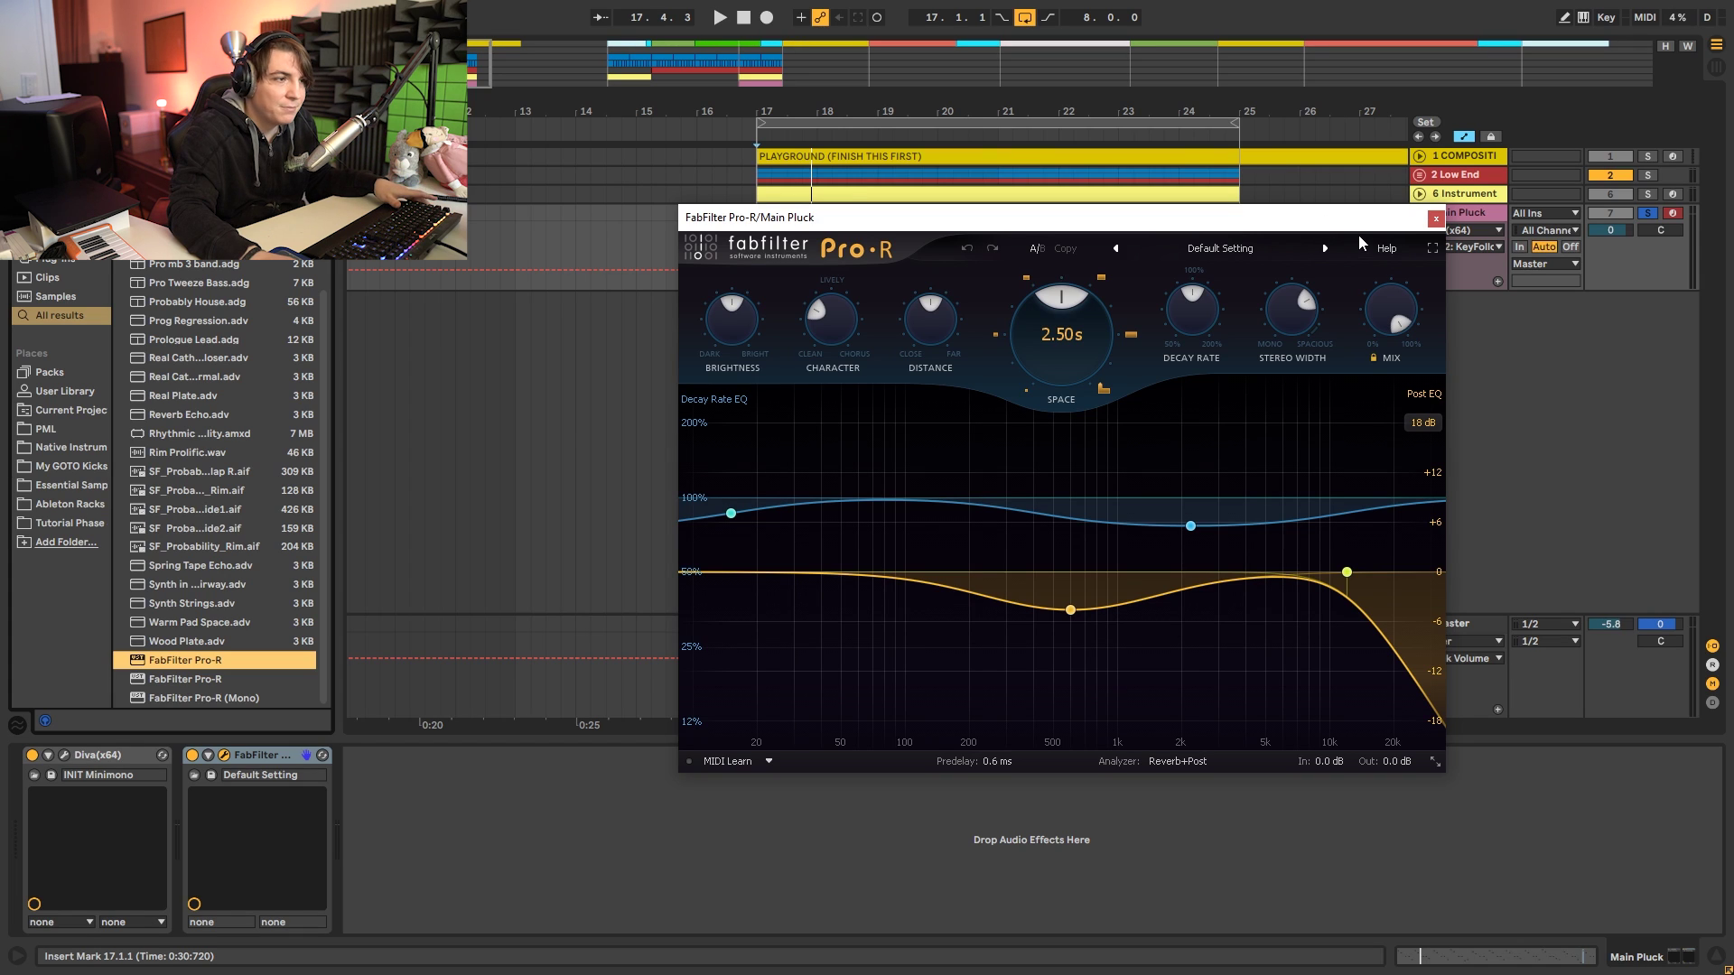
pyautogui.moveTo(1337, 220); pyautogui.dragTo(1249, 310)
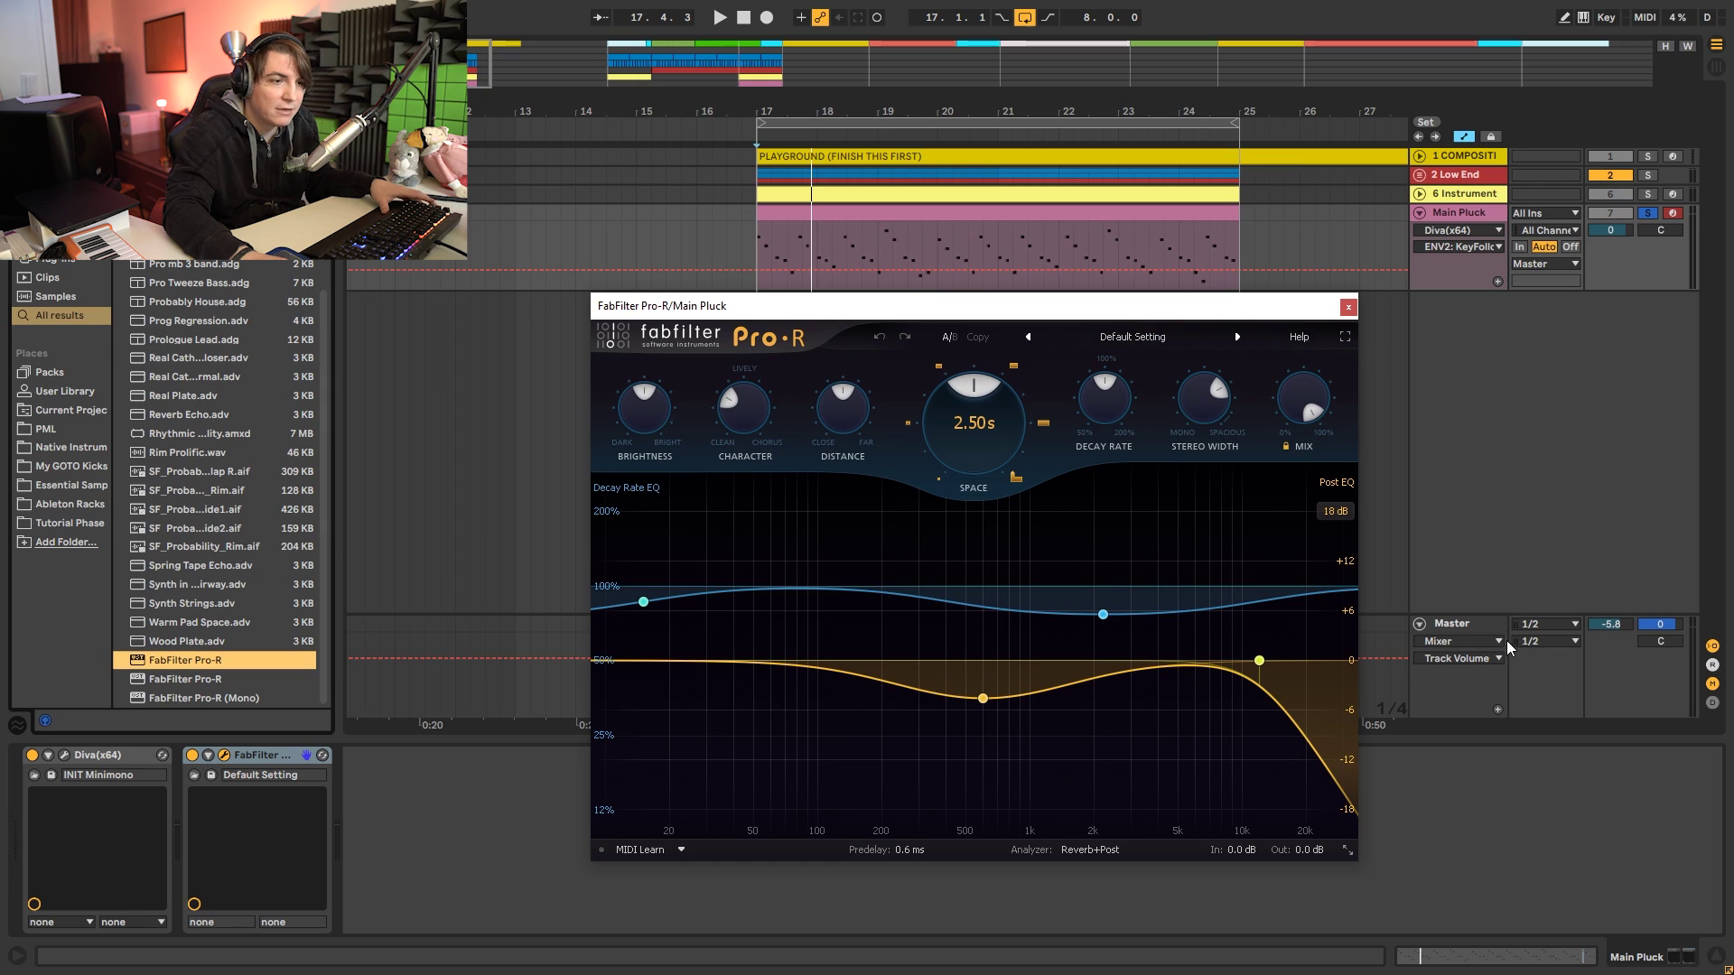
pyautogui.moveTo(1141, 314); pyautogui.dragTo(1158, 297)
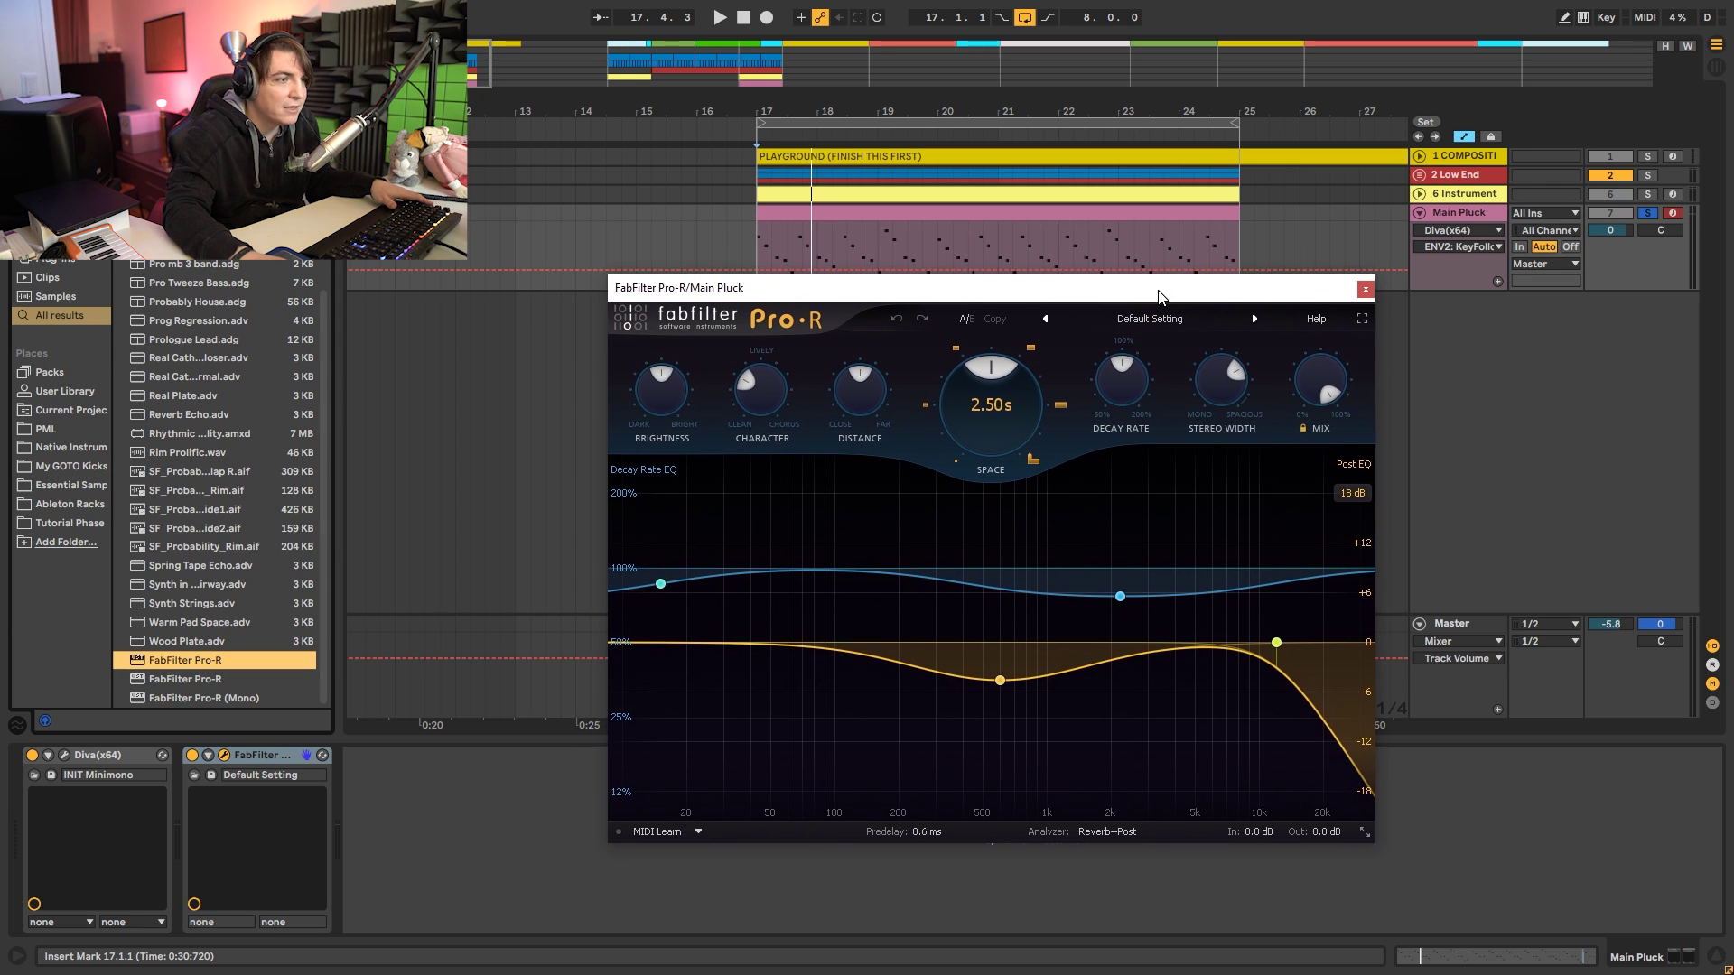
# Move Pro-R's high decay-rate EQ band to about 12.6 kHz at 57%, and its post EQ dip to about 549 Hz at -5.59 dB.
pyautogui.moveTo(1325, 379)
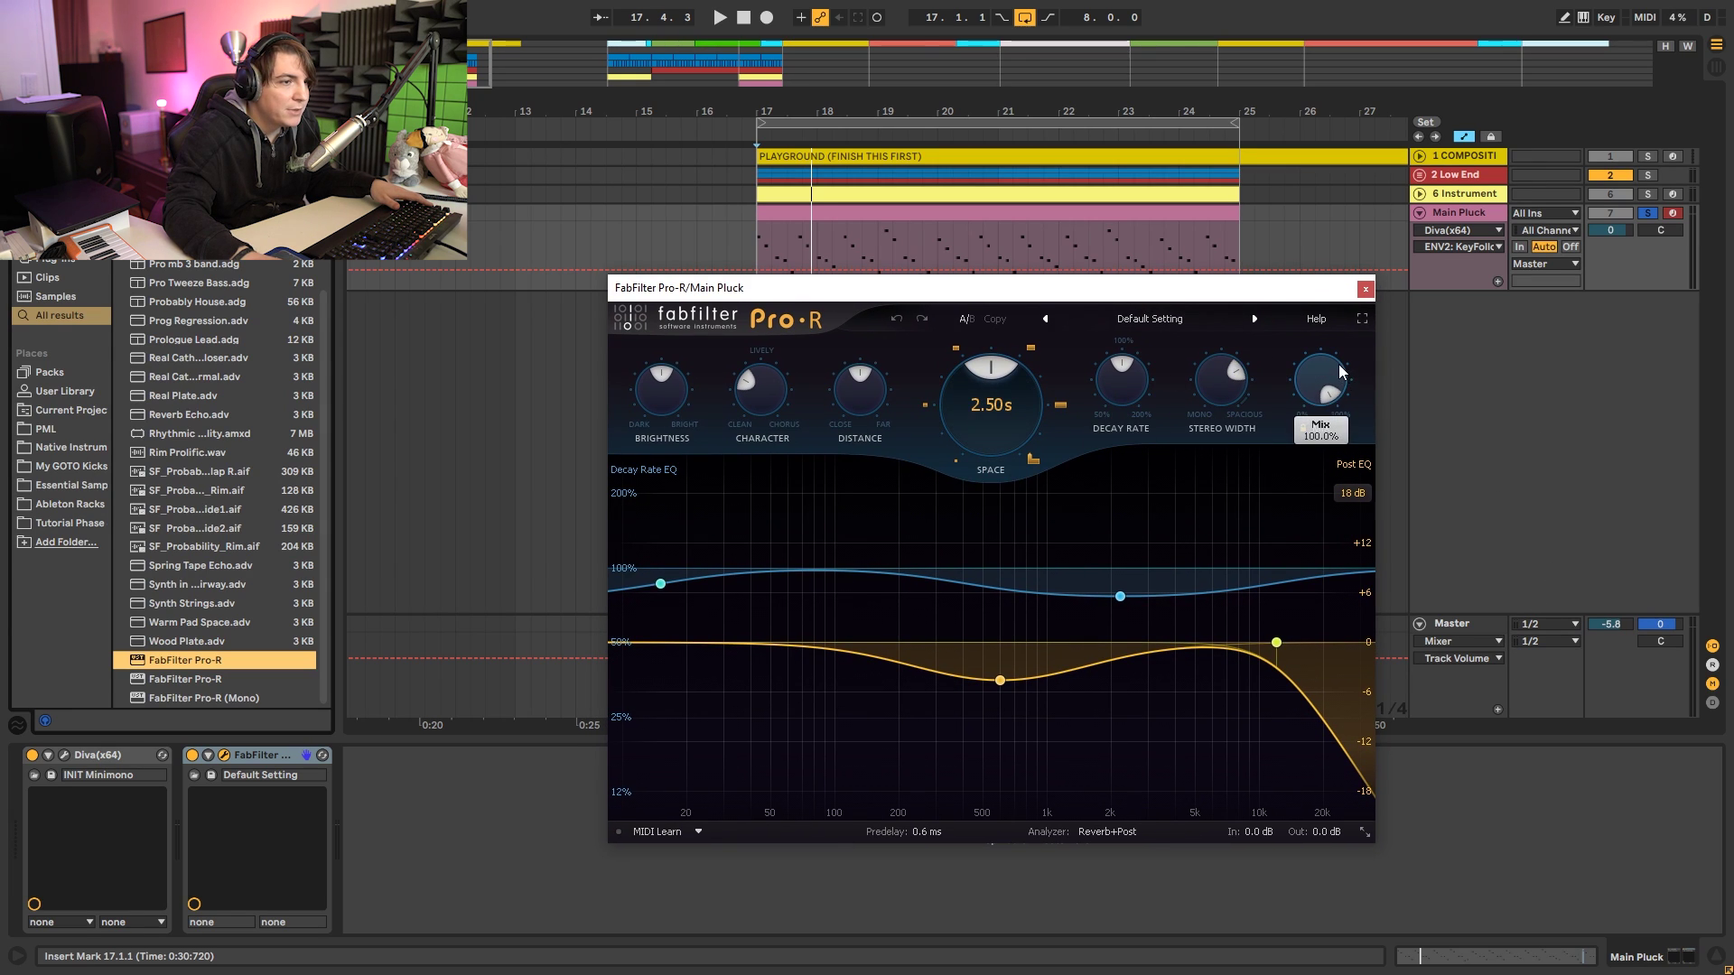
pyautogui.press('space')
pyautogui.press('space')
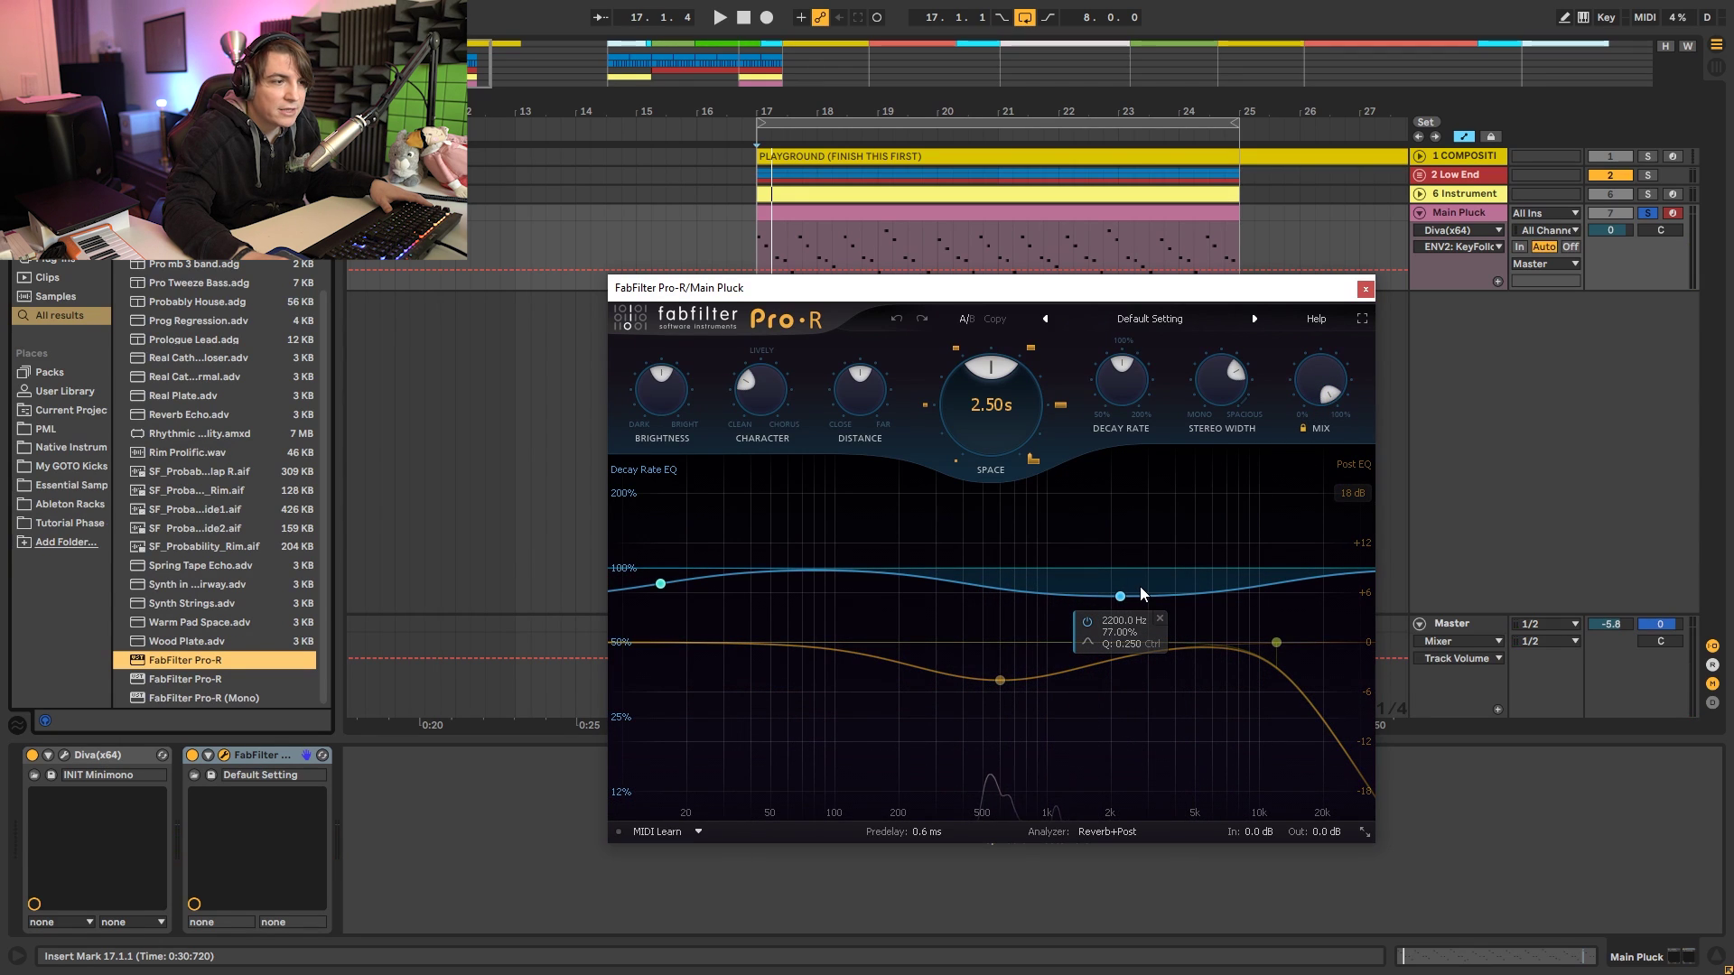
pyautogui.moveTo(1120, 598); pyautogui.dragTo(1278, 632)
pyautogui.press('space')
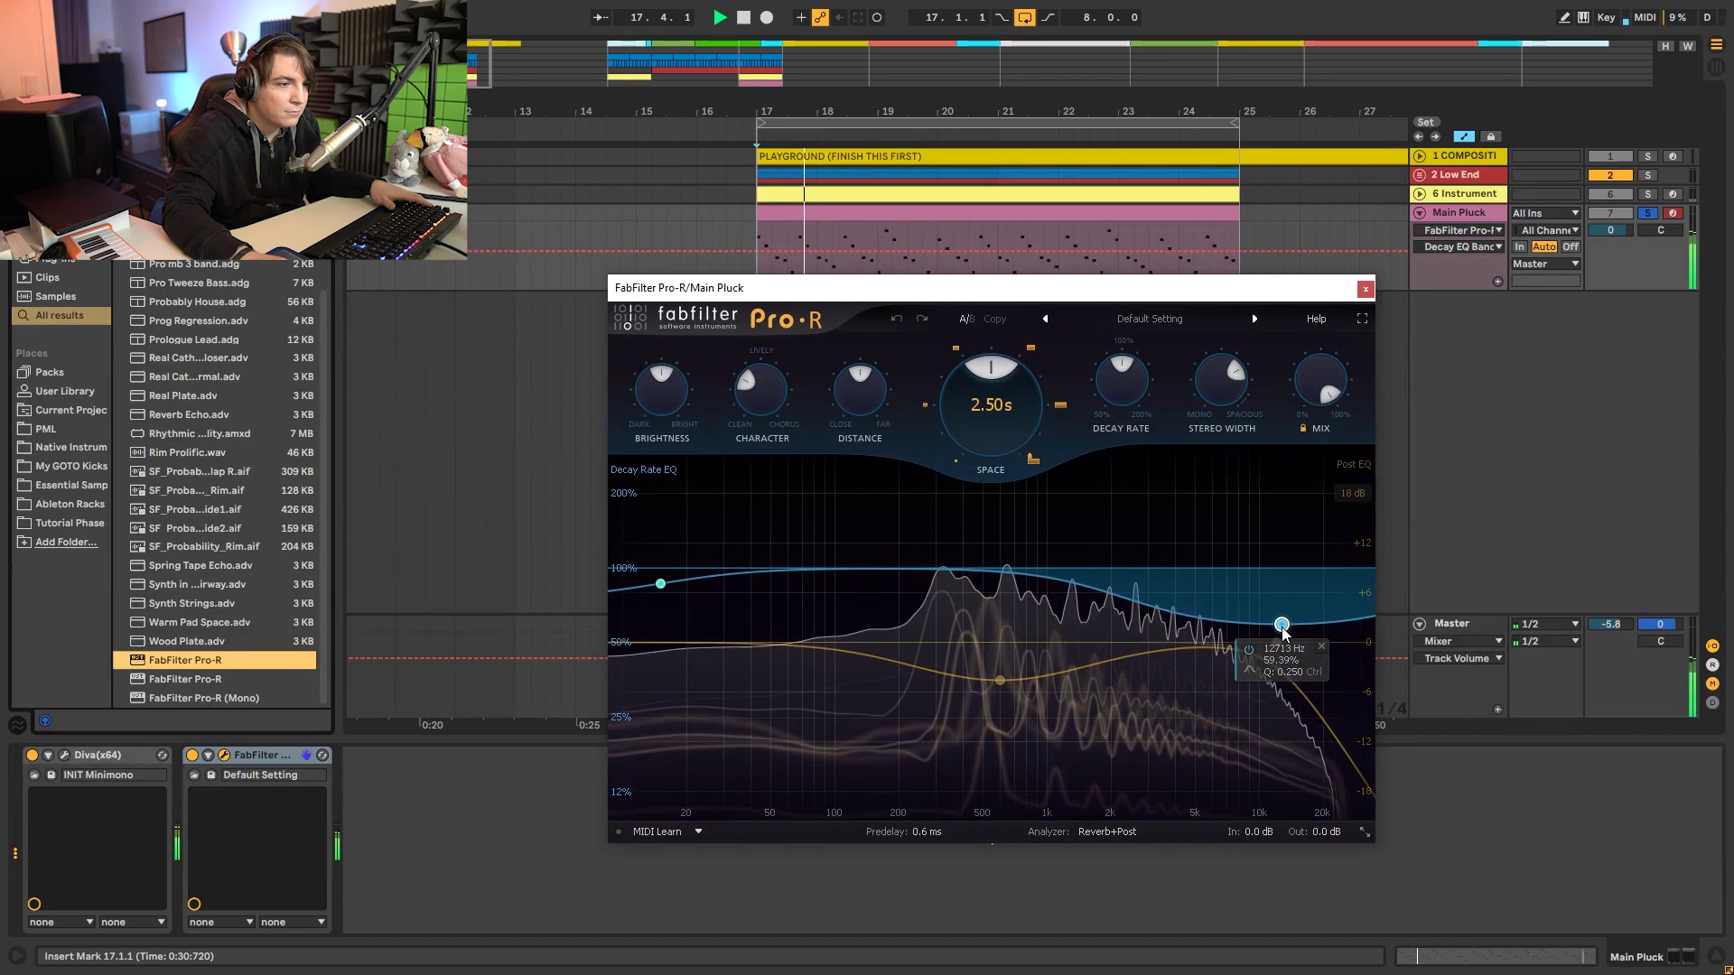
pyautogui.moveTo(1000, 680); pyautogui.dragTo(992, 689)
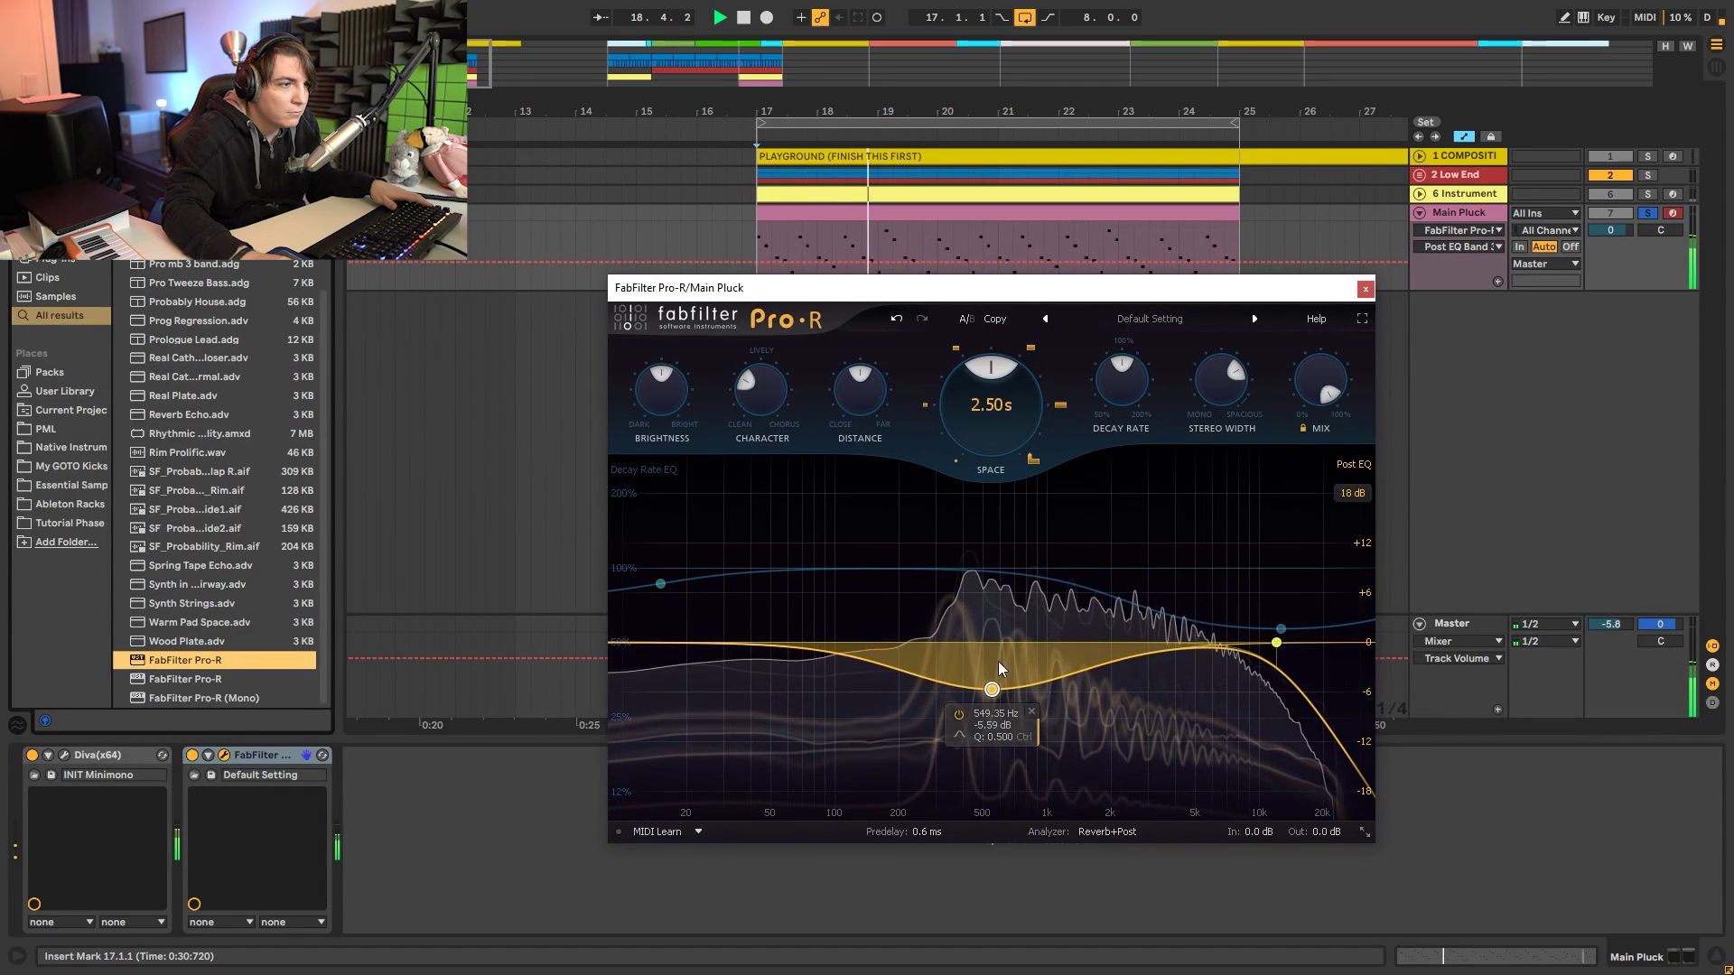
# Set the reverb's Decay Rate to 92.82%, lower its Brightness and raise its Character while auditioning the loop.
pyautogui.moveTo(1105, 404); pyautogui.dragTo(1116, 403)
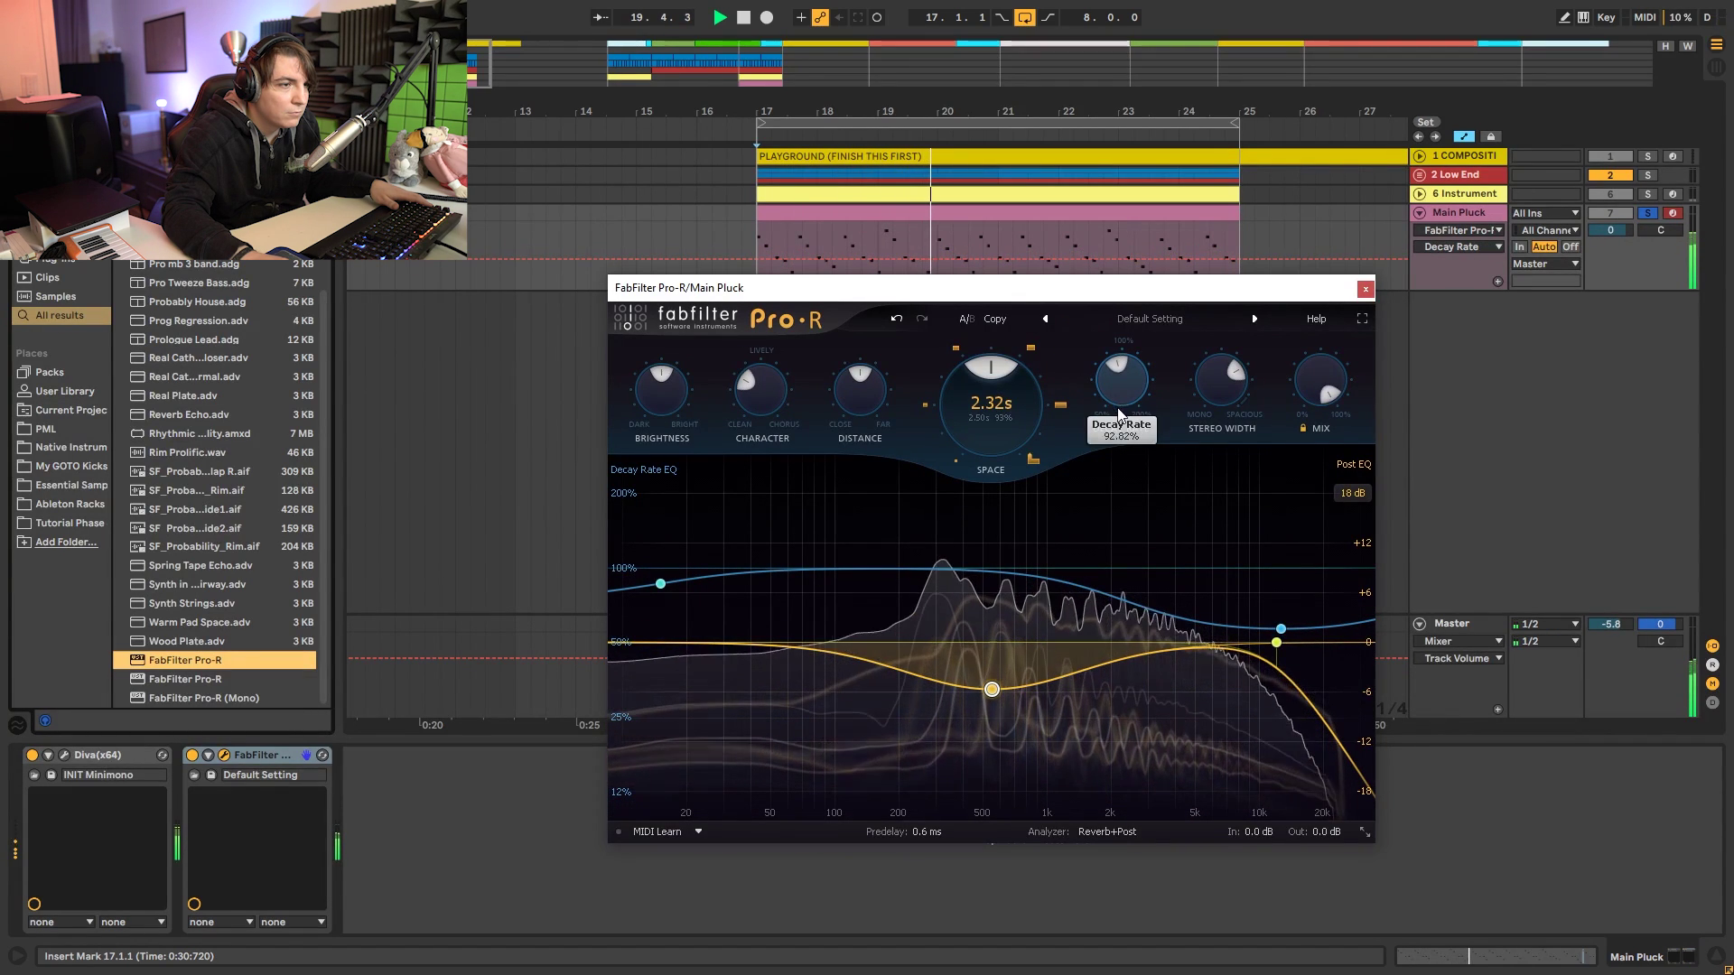
pyautogui.moveTo(666, 409); pyautogui.dragTo(809, 352)
pyautogui.press('space')
pyautogui.press('space')
pyautogui.press('space')
# Bring the reverb's Distance down to 10.86% and check it against loop playback.
pyautogui.moveTo(815, 348); pyautogui.dragTo(849, 402)
pyautogui.press('space')
pyautogui.press('space')
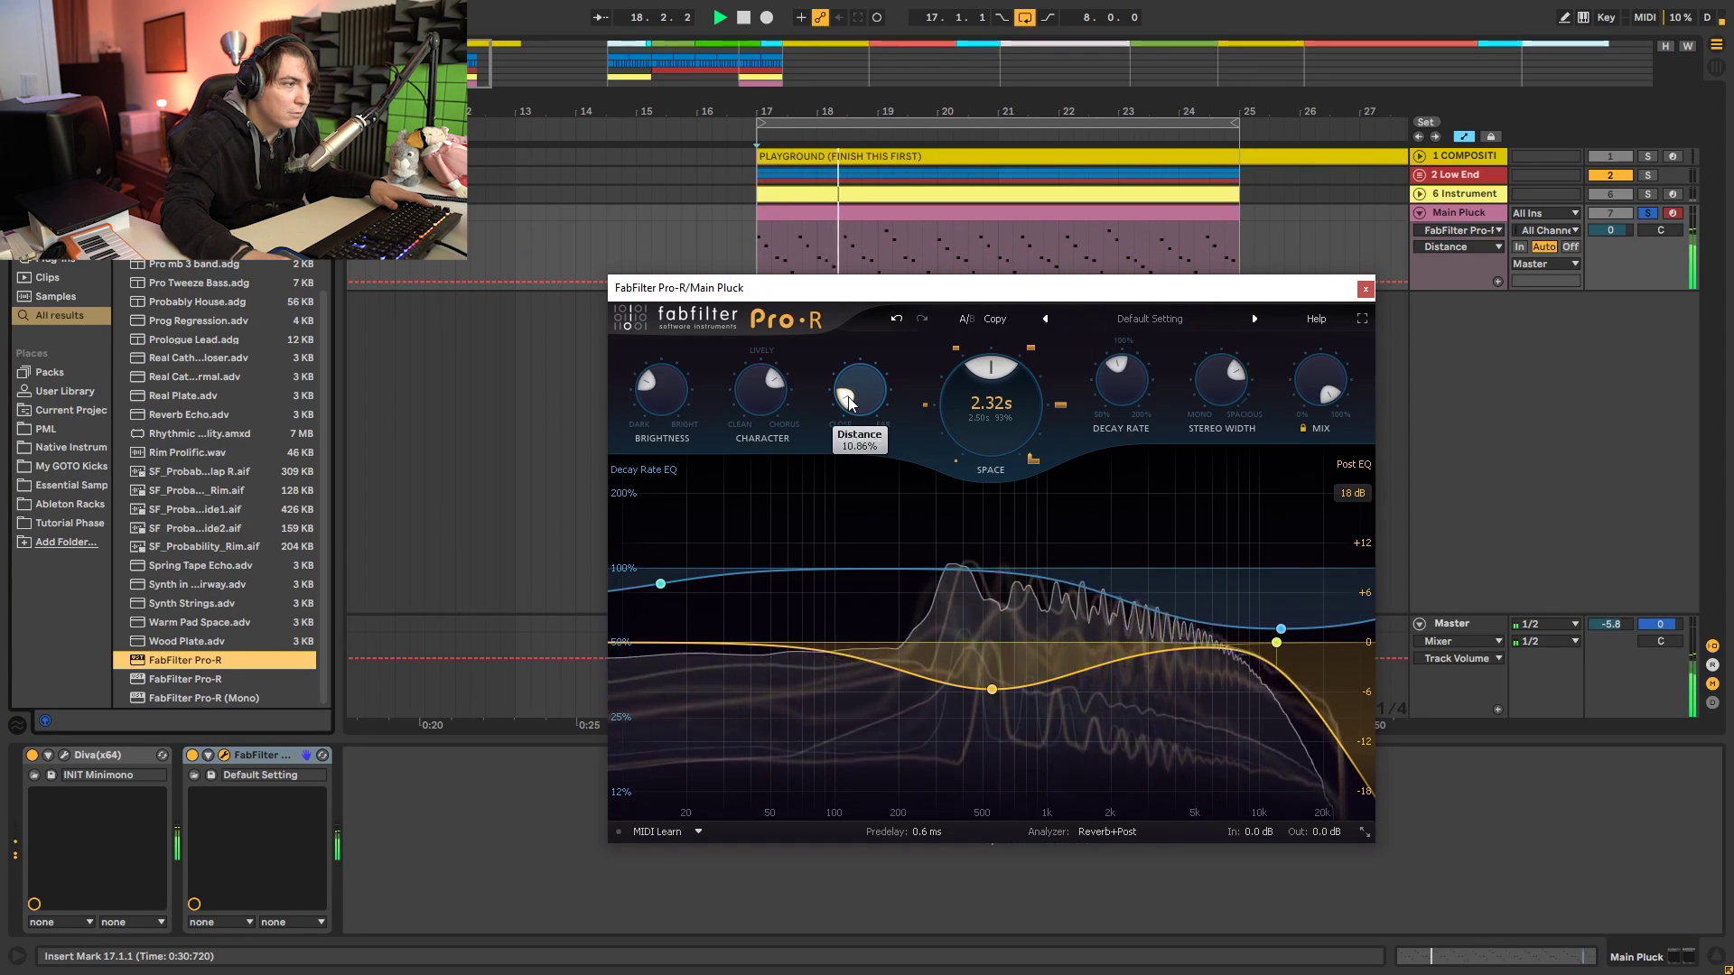
pyautogui.press('space')
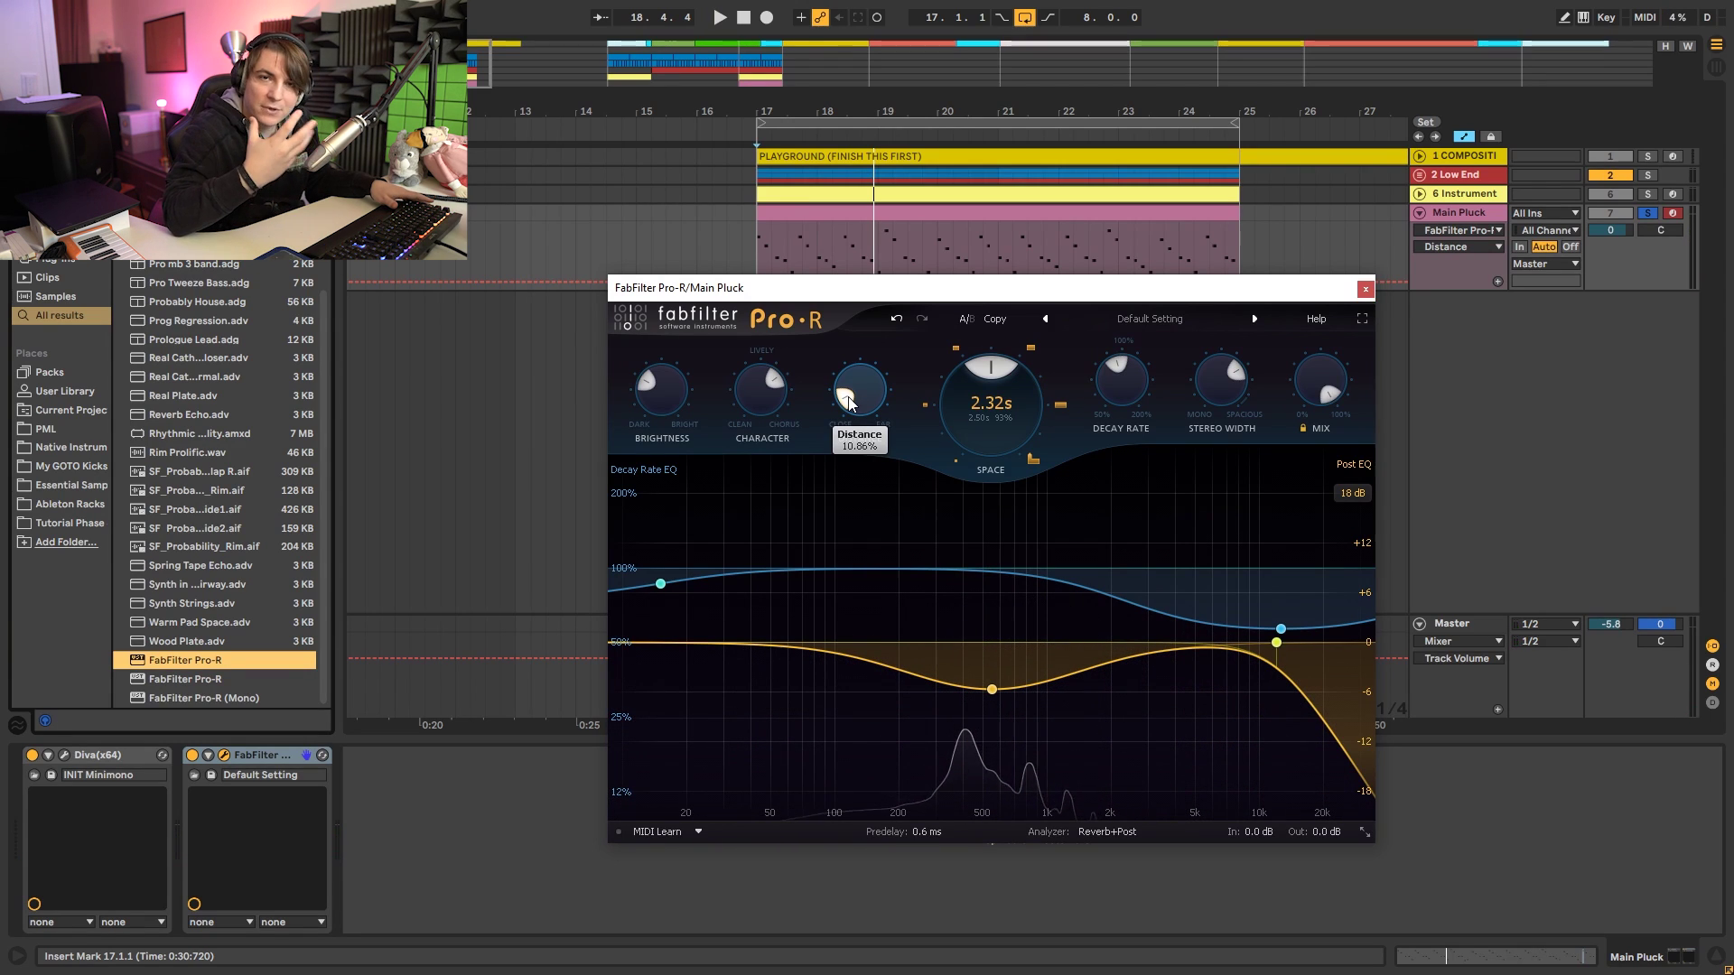
# Shorten the reverb's Space to about 1835 ms and lower its Mix while auditioning the loop.
pyautogui.press('space')
pyautogui.click(989, 373)
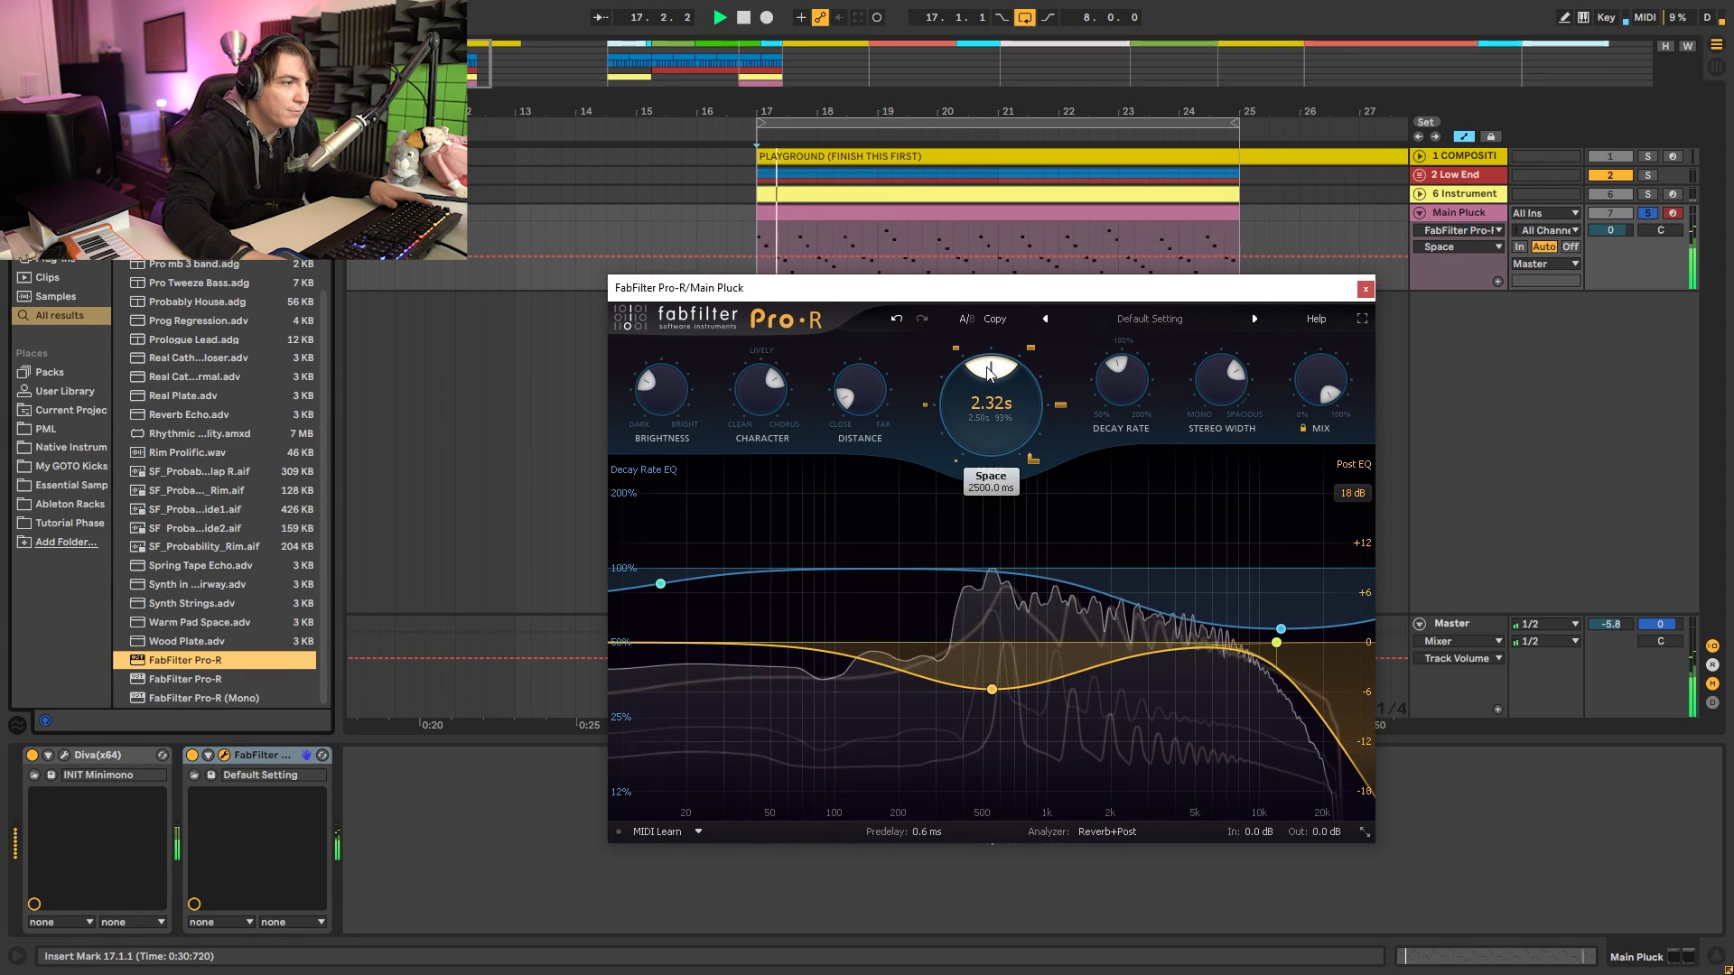
pyautogui.moveTo(989, 373); pyautogui.dragTo(969, 384)
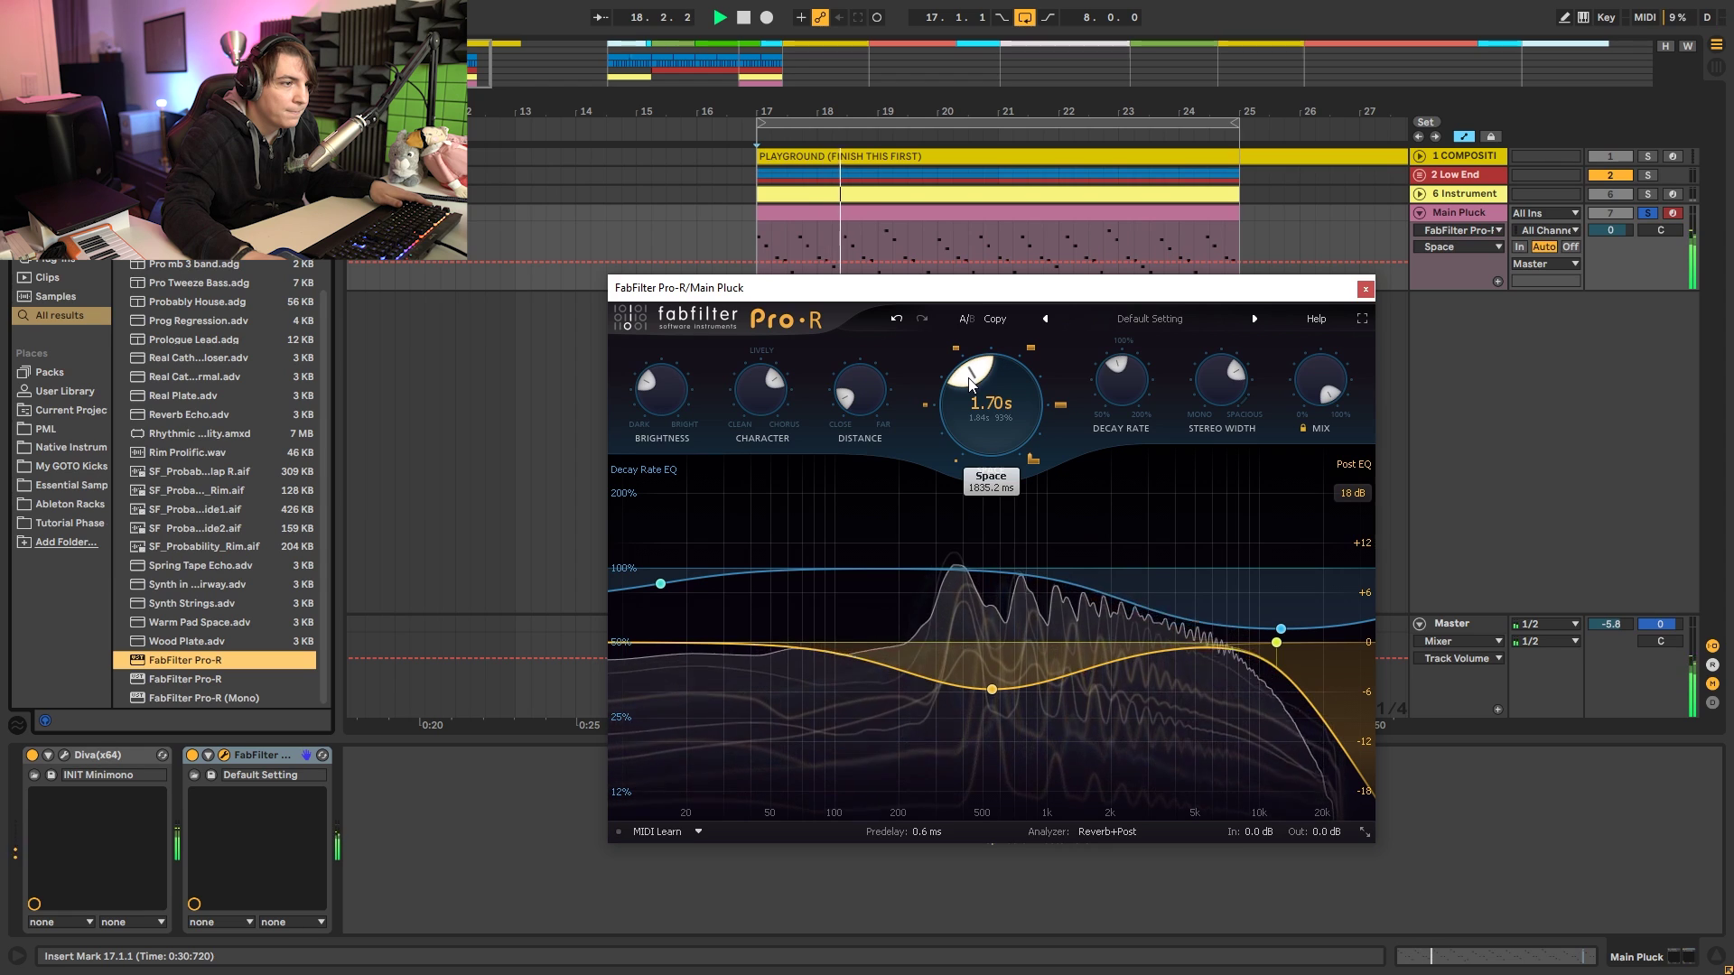
pyautogui.press('space')
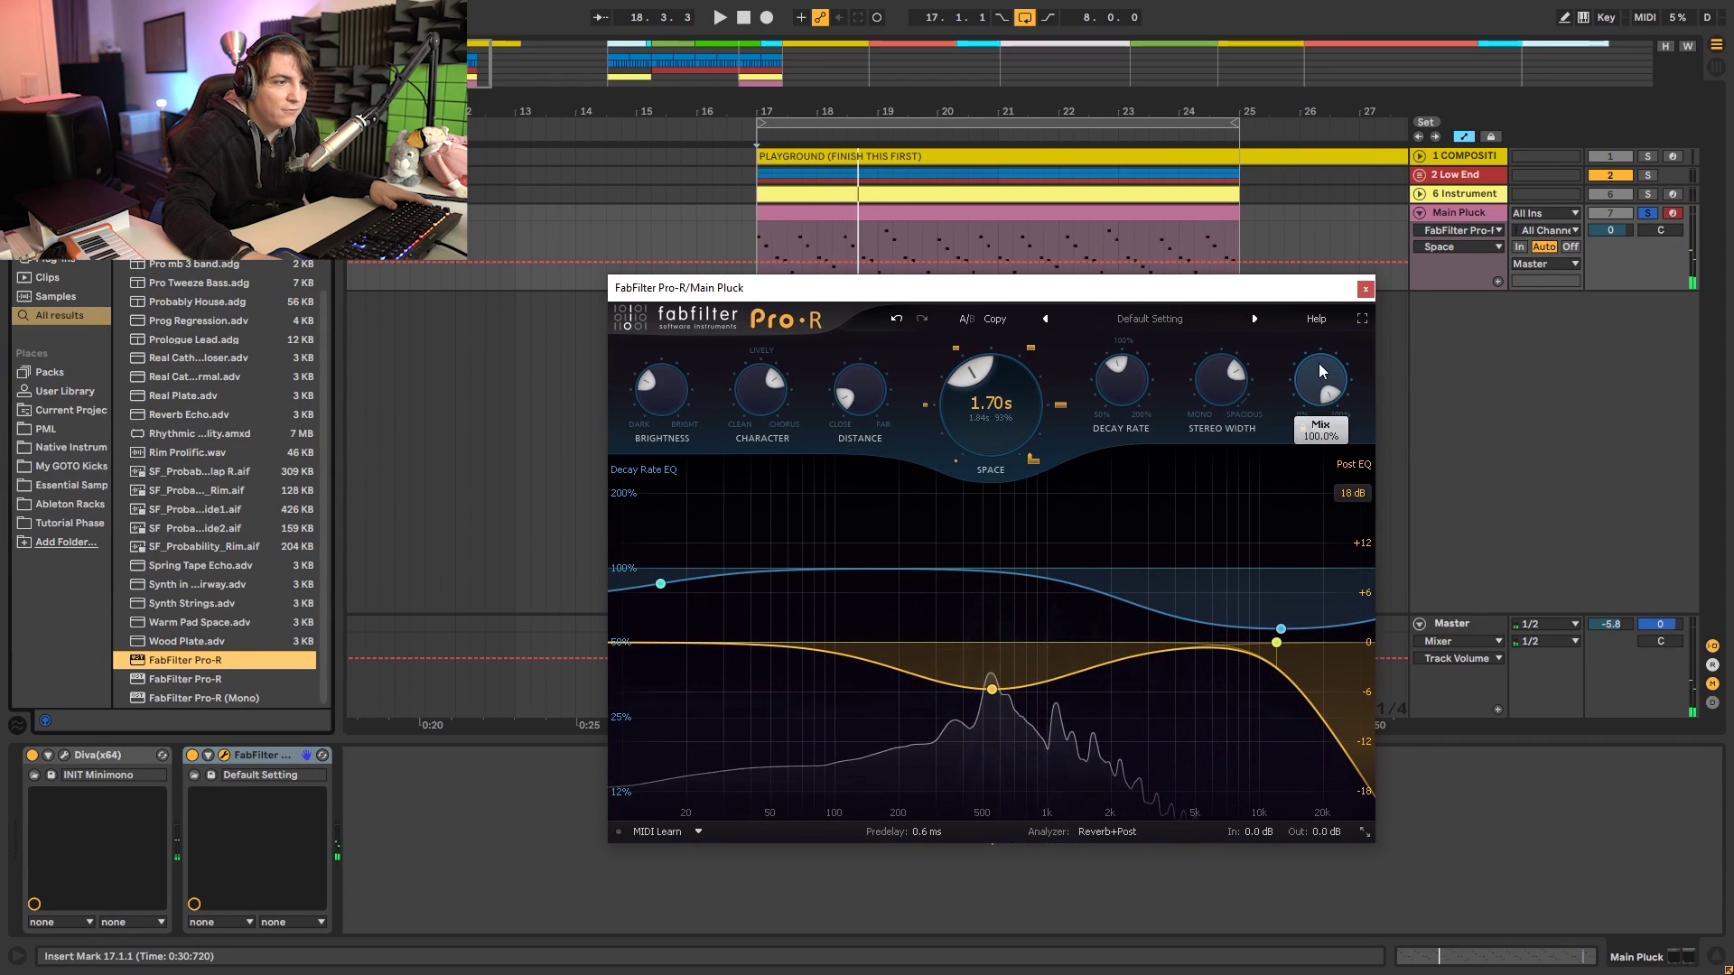
pyautogui.moveTo(1320, 371); pyautogui.dragTo(1304, 573)
pyautogui.press('space')
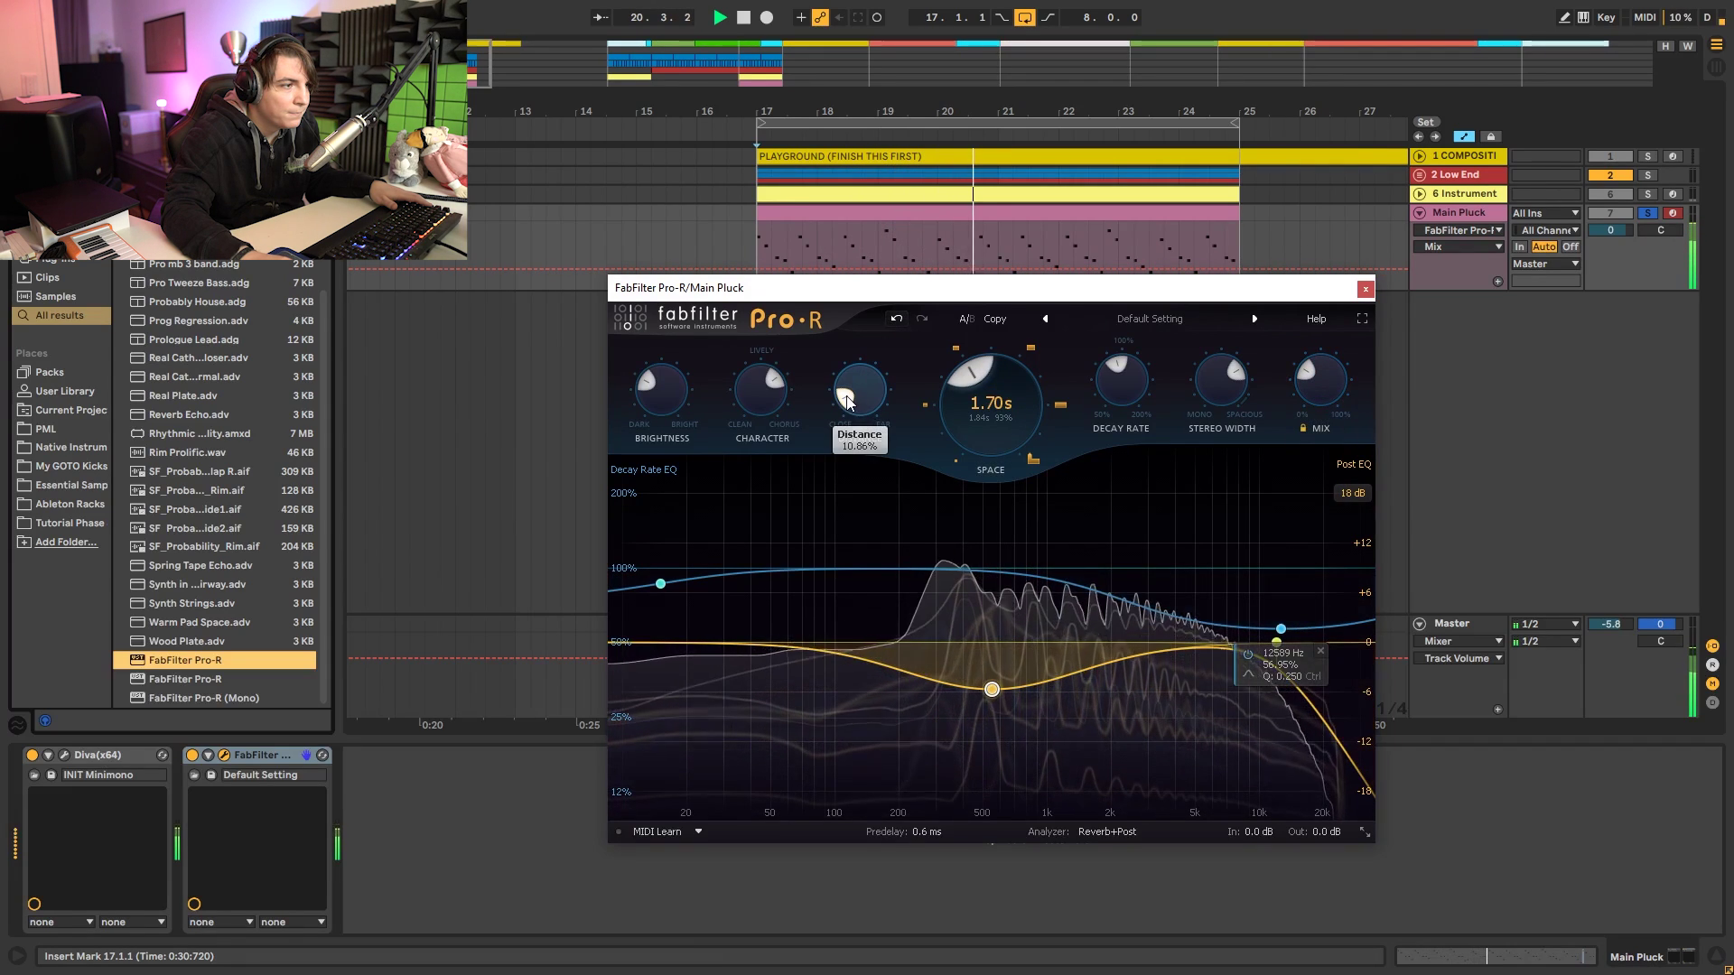
# Set the reverb's Decay Rate to about 111% and Space to about 1.65 s, and lower the Brightness further during playback.
pyautogui.moveTo(1113, 371); pyautogui.dragTo(1123, 362)
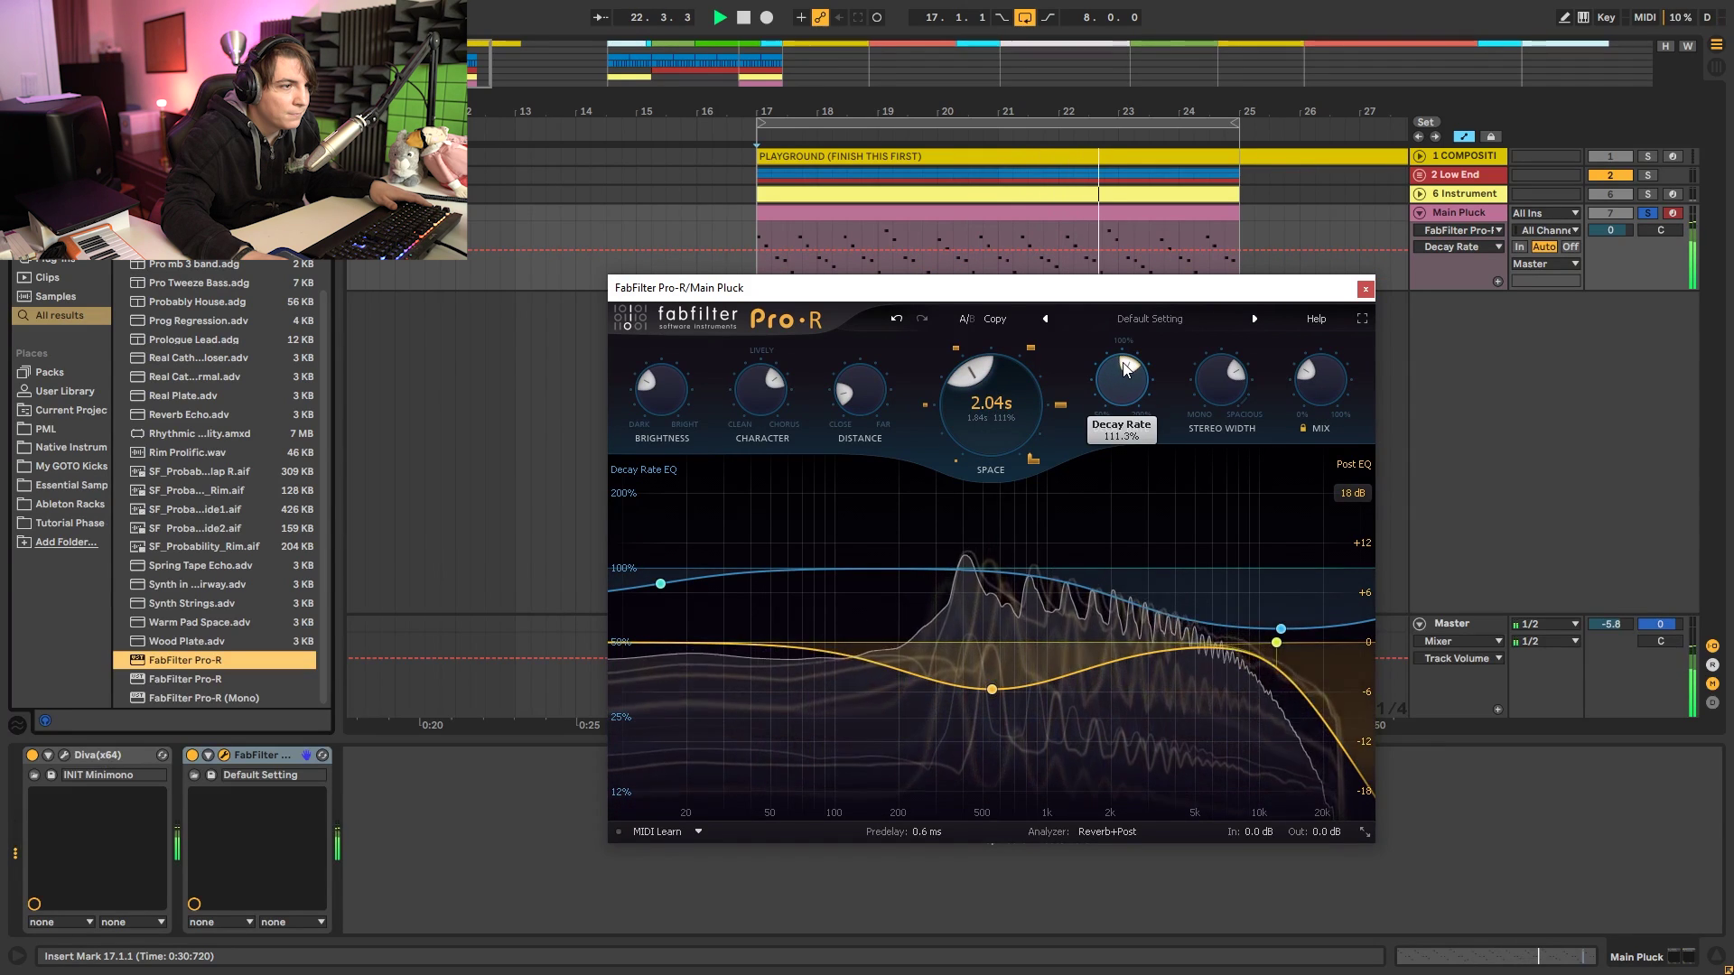
pyautogui.moveTo(984, 375); pyautogui.dragTo(959, 378)
pyautogui.click(646, 391)
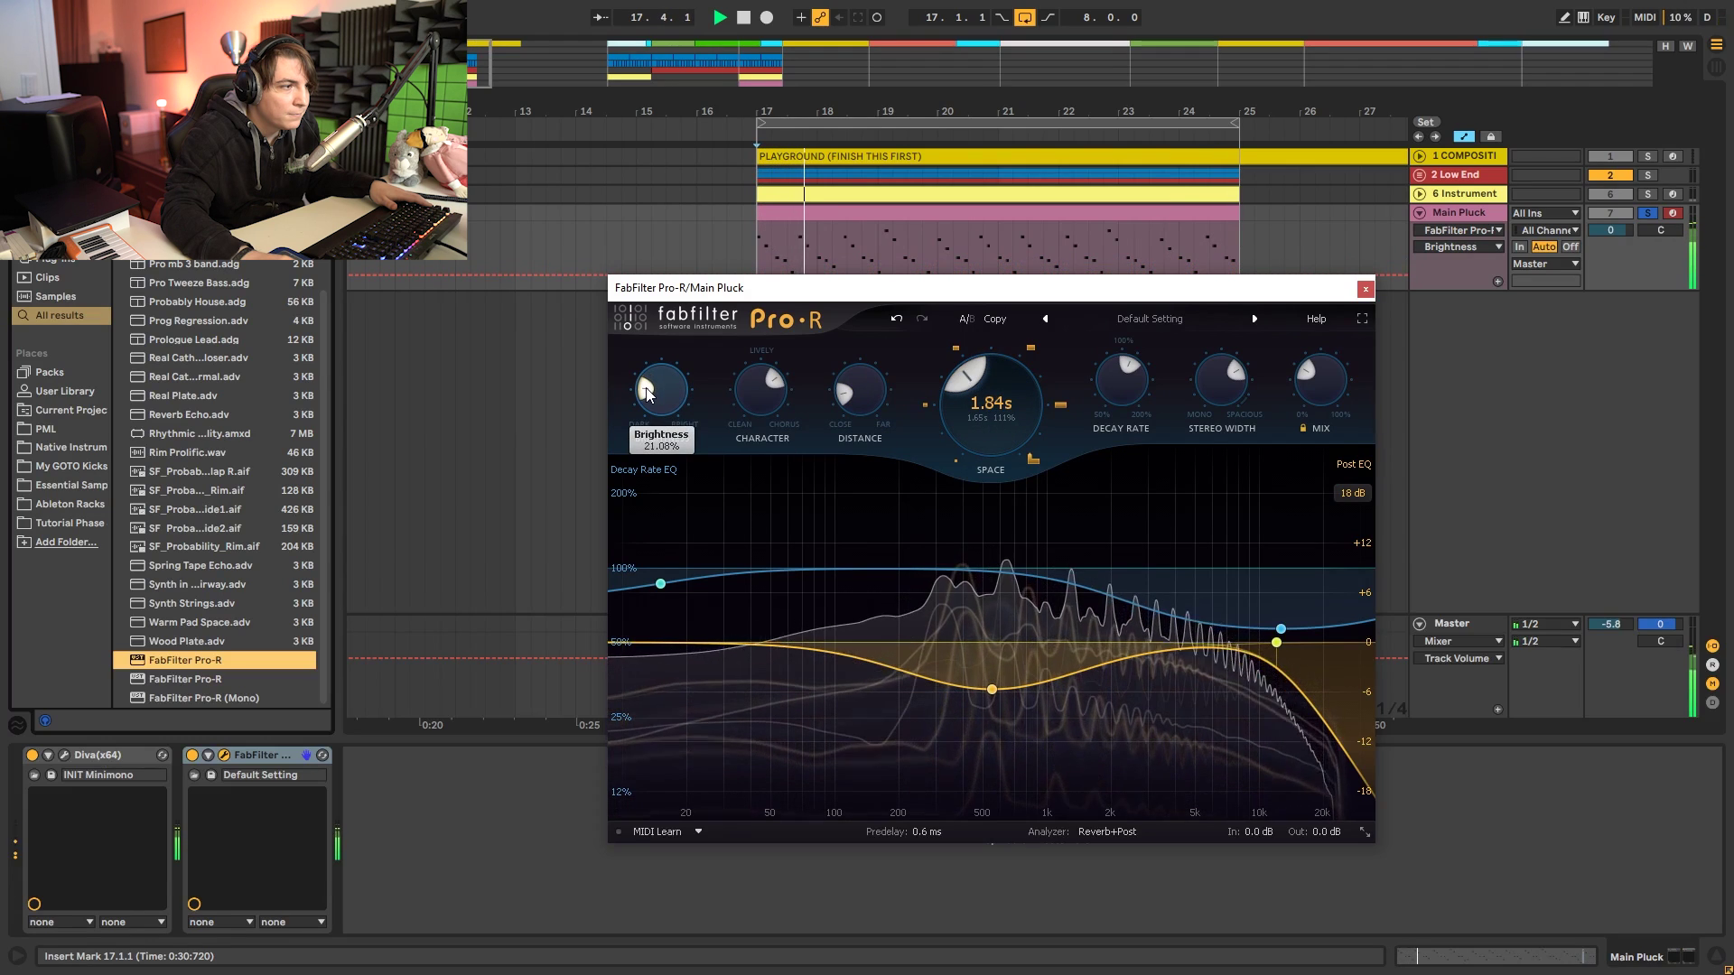
# Set the reverb's Distance to 18.84%, move the post EQ dip to about 588 Hz at -5.92 dB, and stop playback.
pyautogui.moveTo(853, 395); pyautogui.dragTo(841, 388)
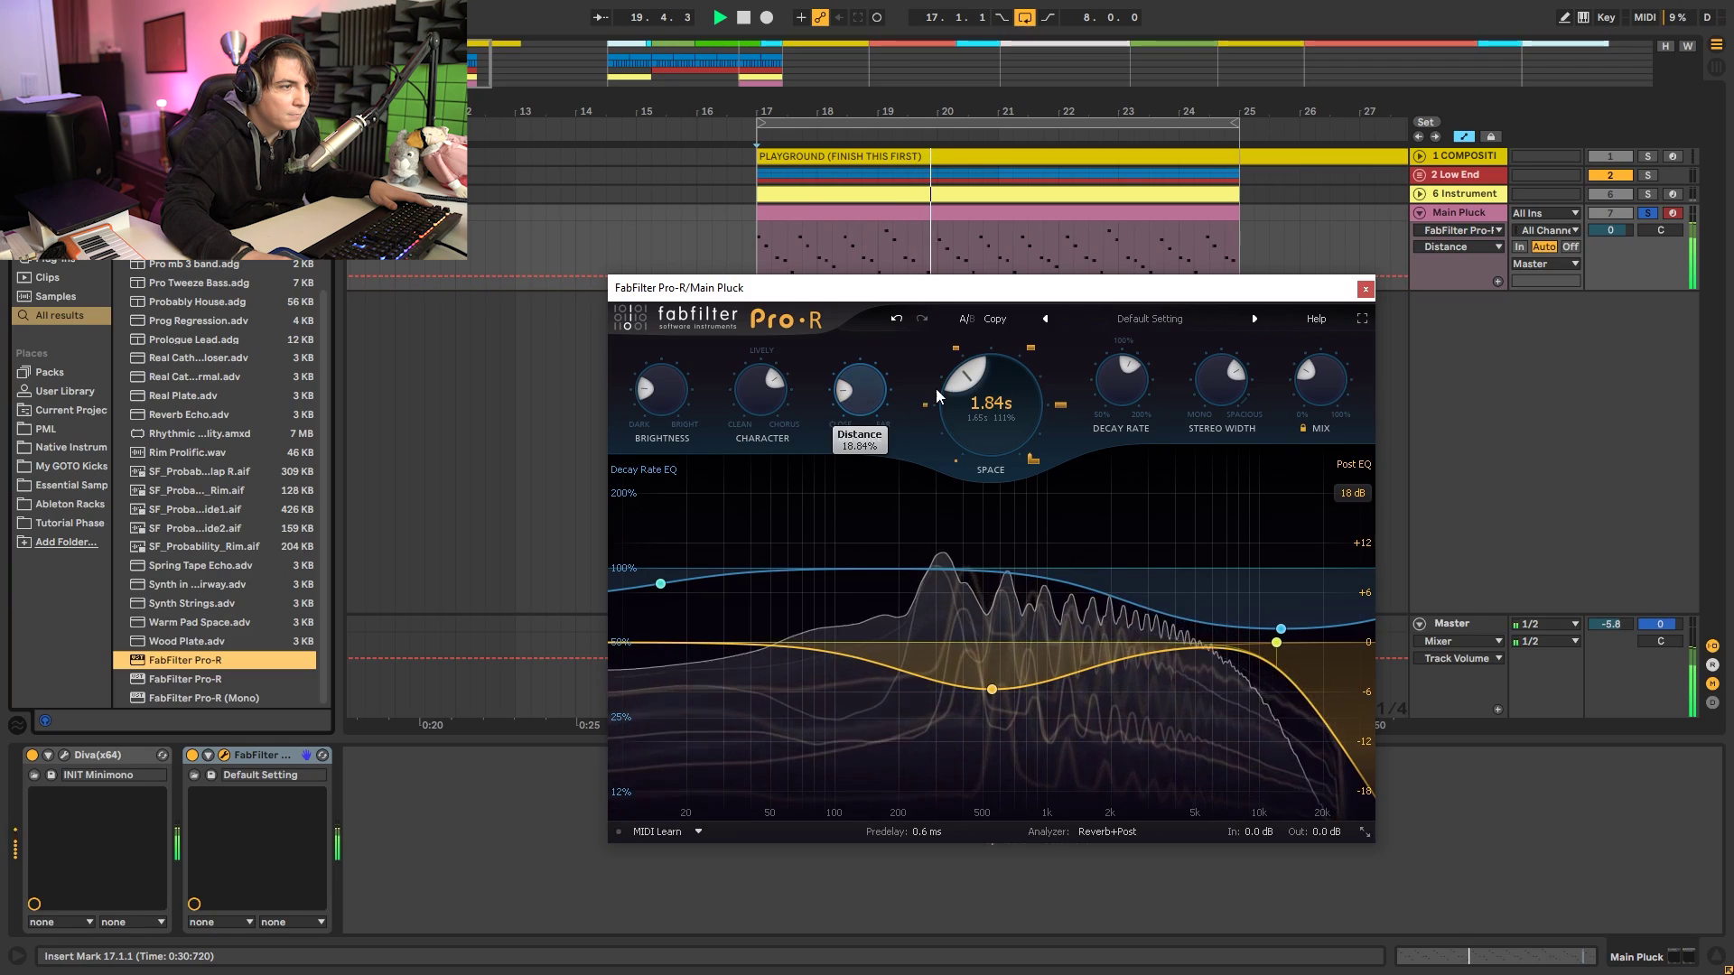
pyautogui.moveTo(991, 691)
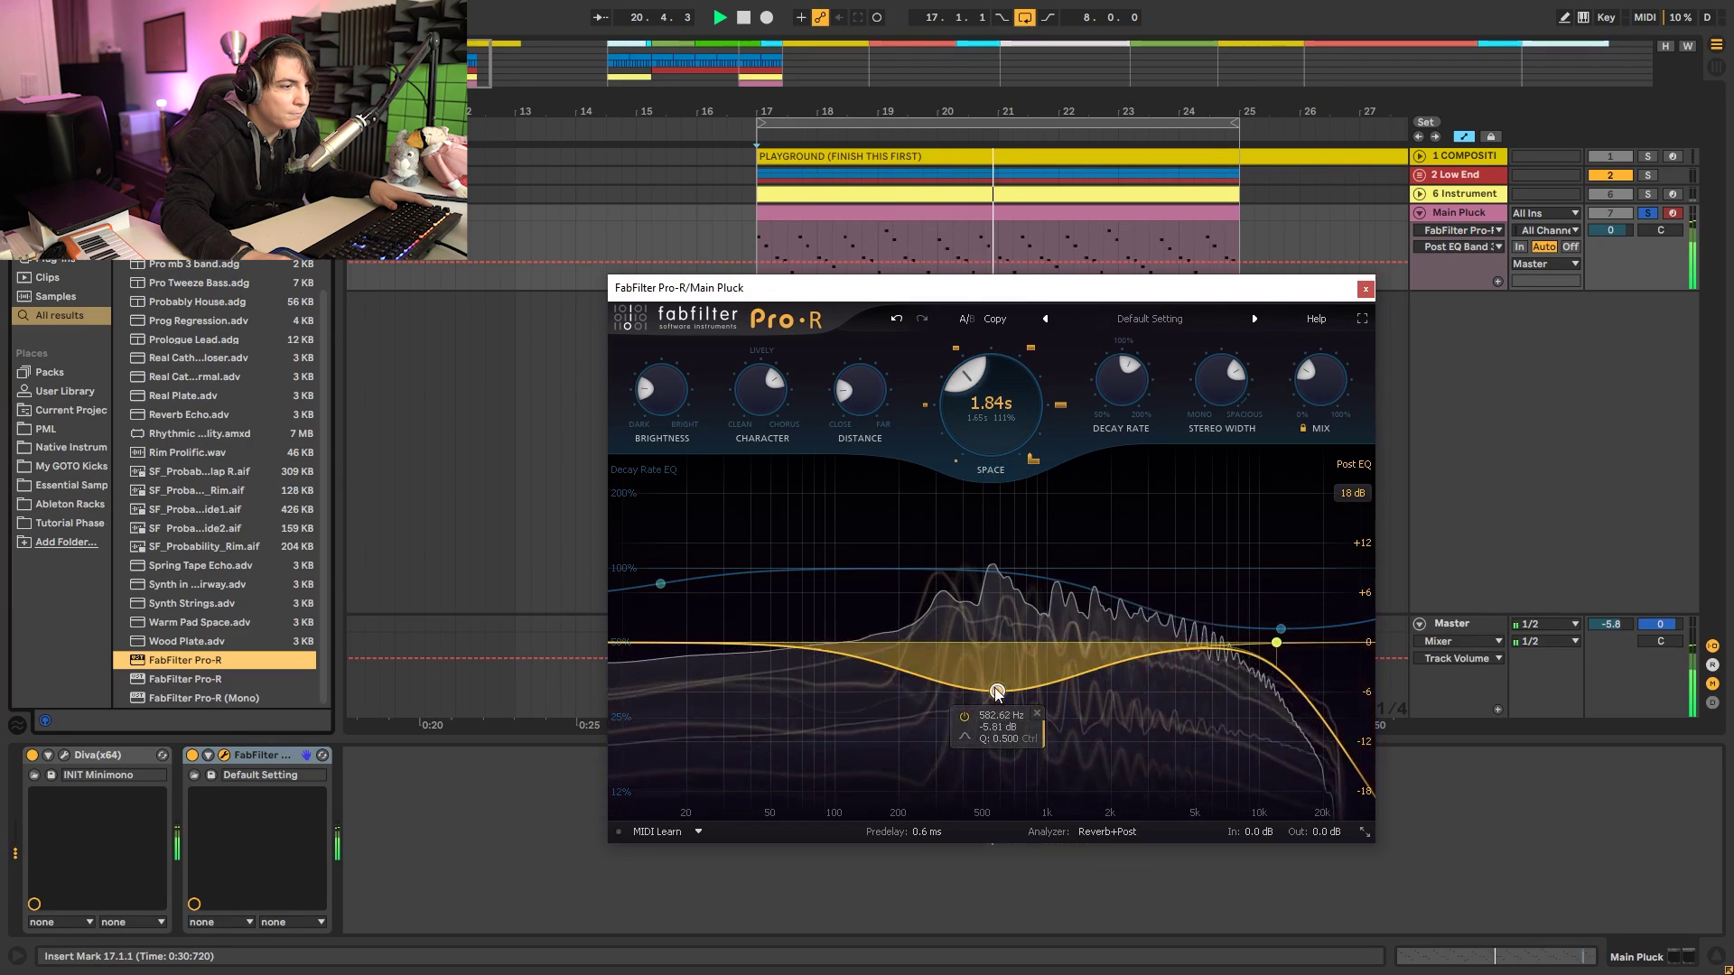
pyautogui.moveTo(994, 689); pyautogui.dragTo(995, 690)
pyautogui.press('space')
# Insert an EQ Eight between Diva and Pro-R and set its first band to a low cut at 240 Hz, checking against playback.
pyautogui.hotkey('ctrl', 'f')
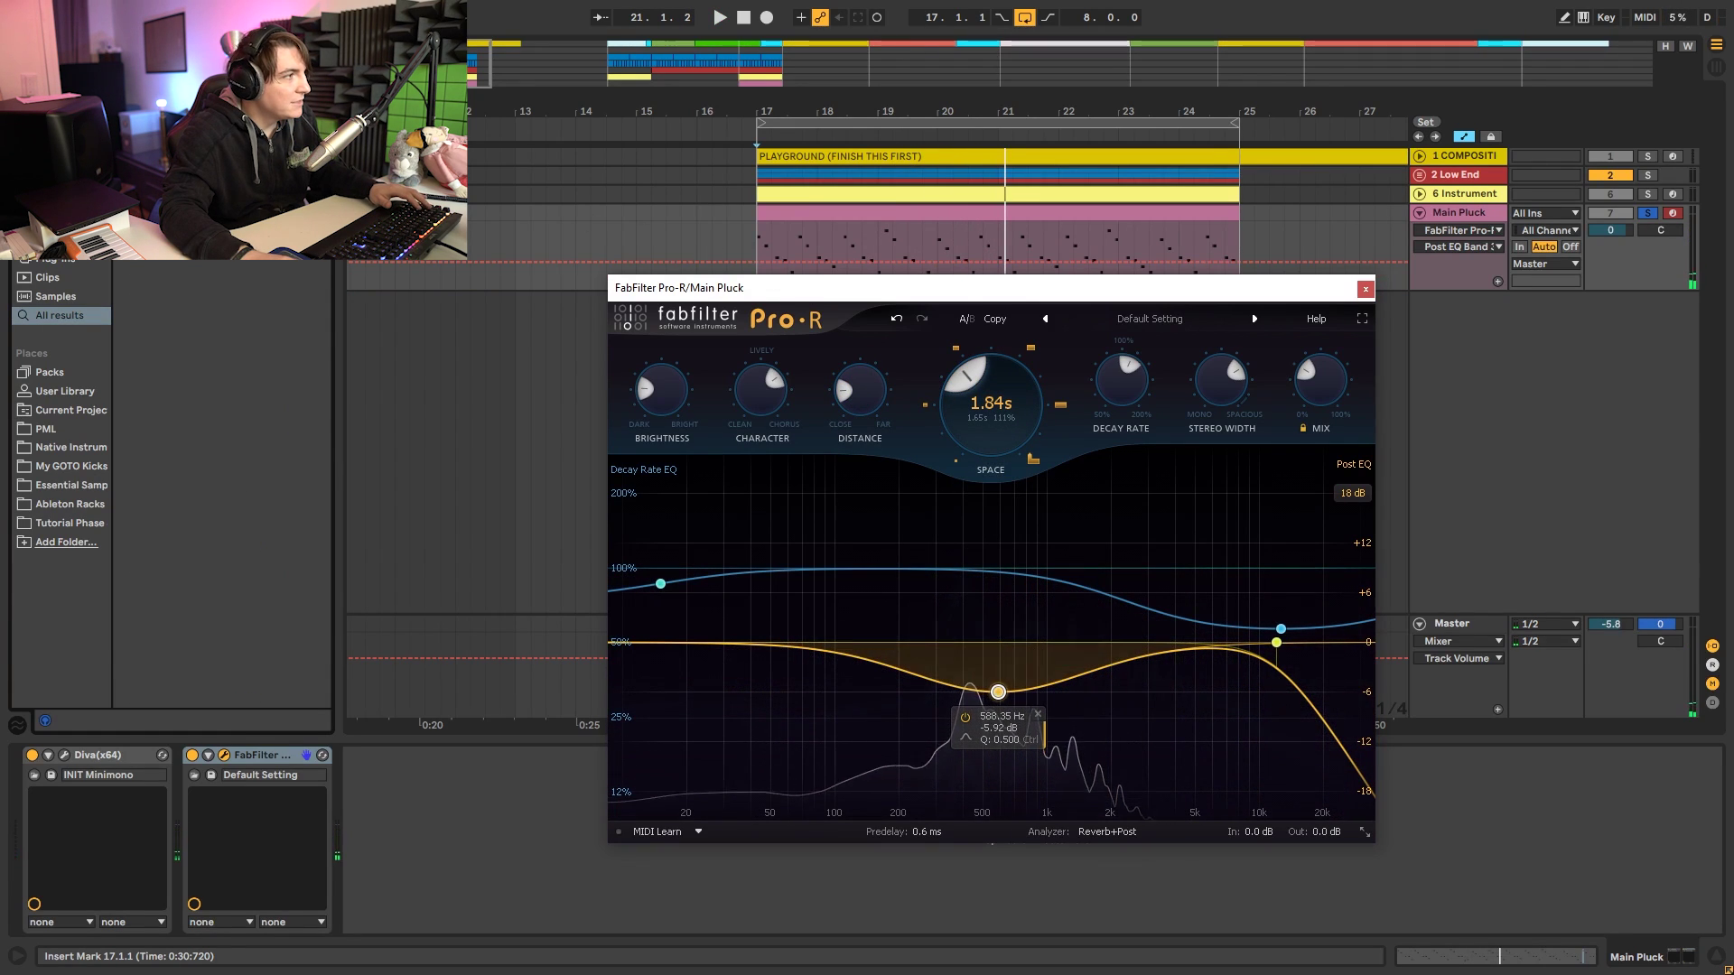
pyautogui.write('eq')
pyautogui.moveTo(181, 106); pyautogui.dragTo(208, 796)
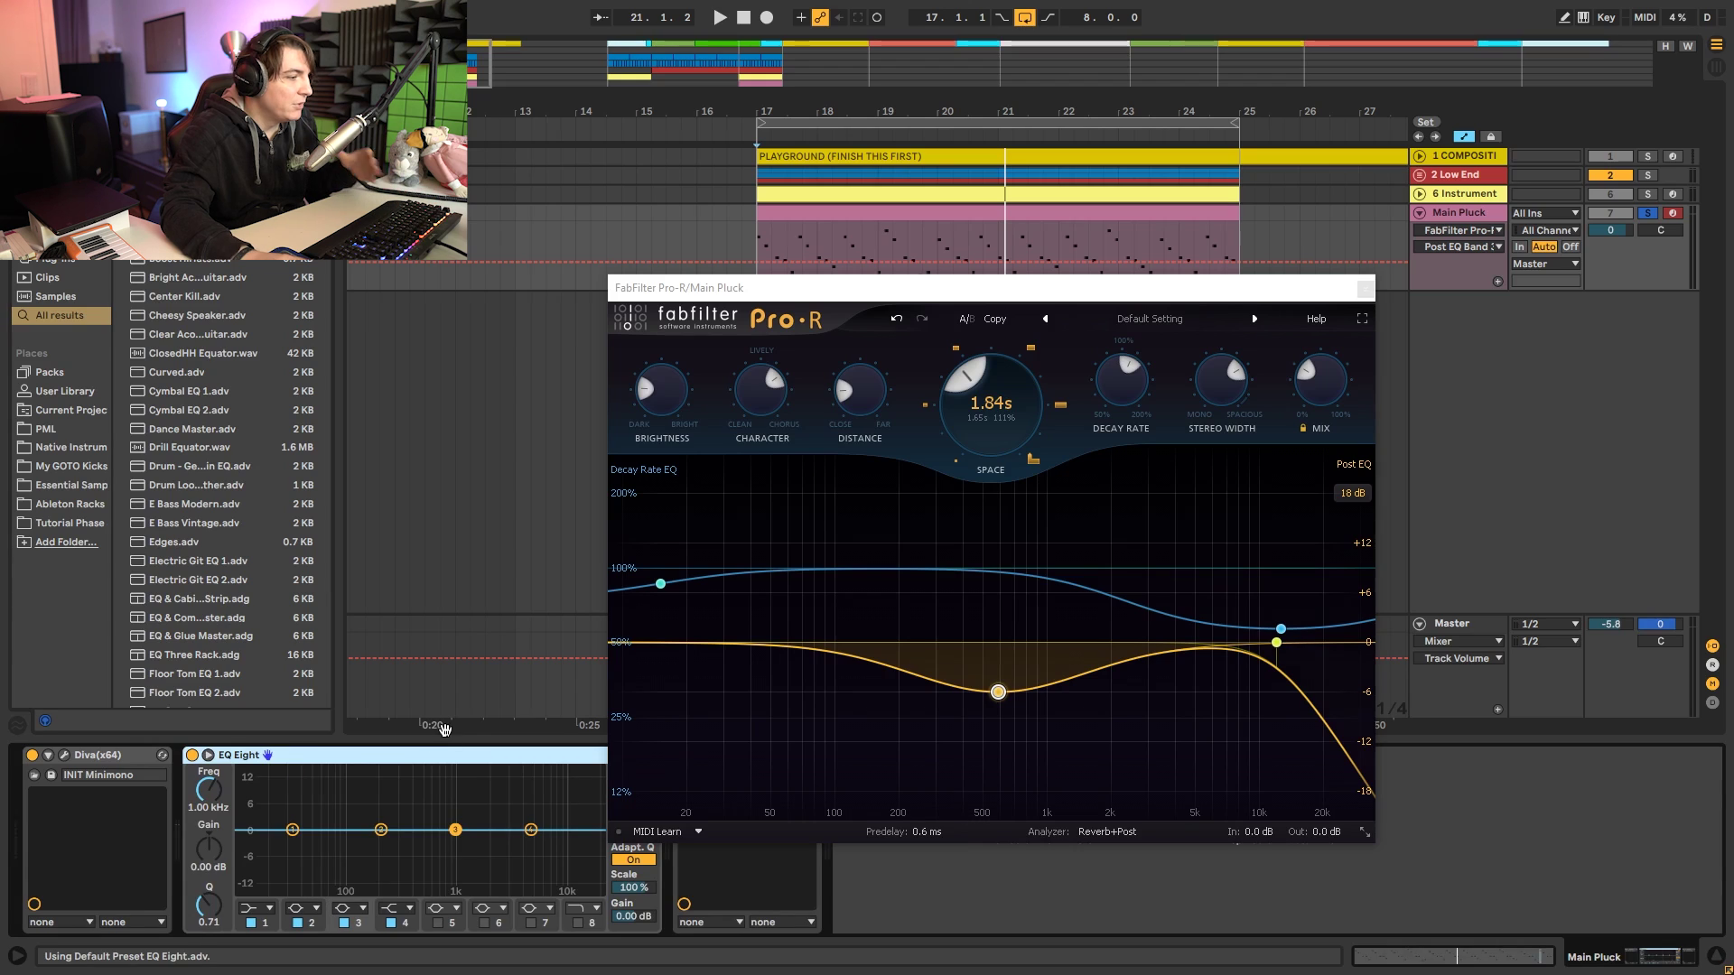
pyautogui.click(262, 908)
pyautogui.click(258, 794)
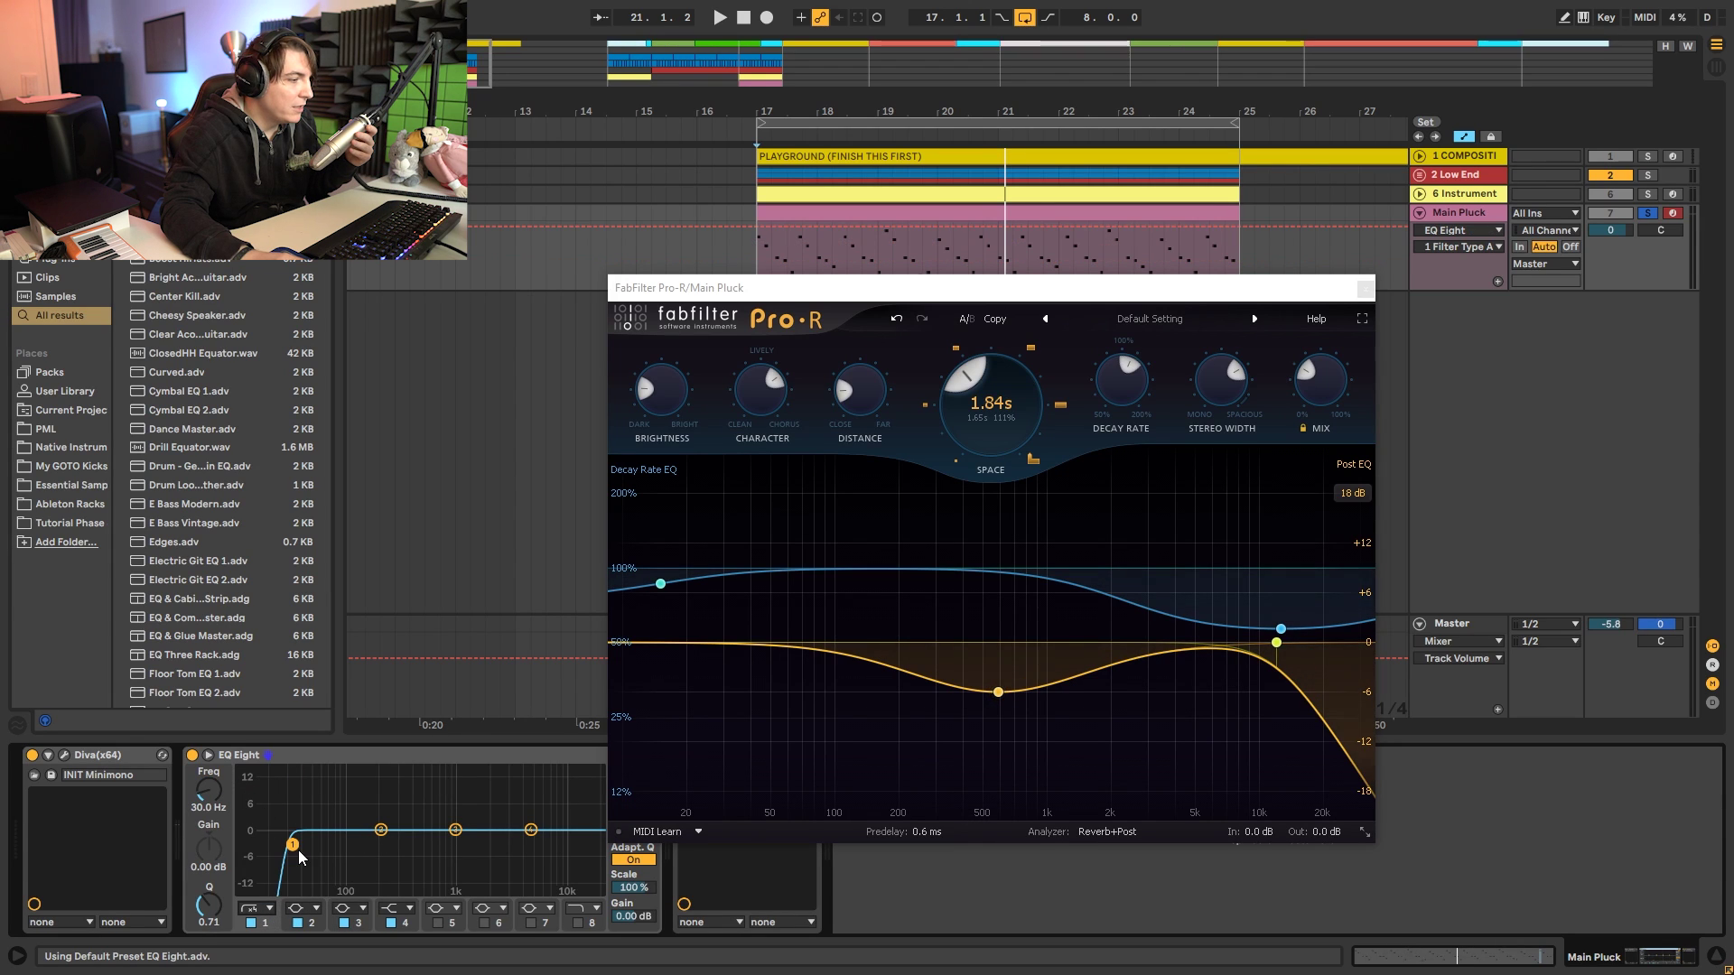
pyautogui.moveTo(299, 853); pyautogui.dragTo(389, 846)
pyautogui.press('space')
pyautogui.press('space')
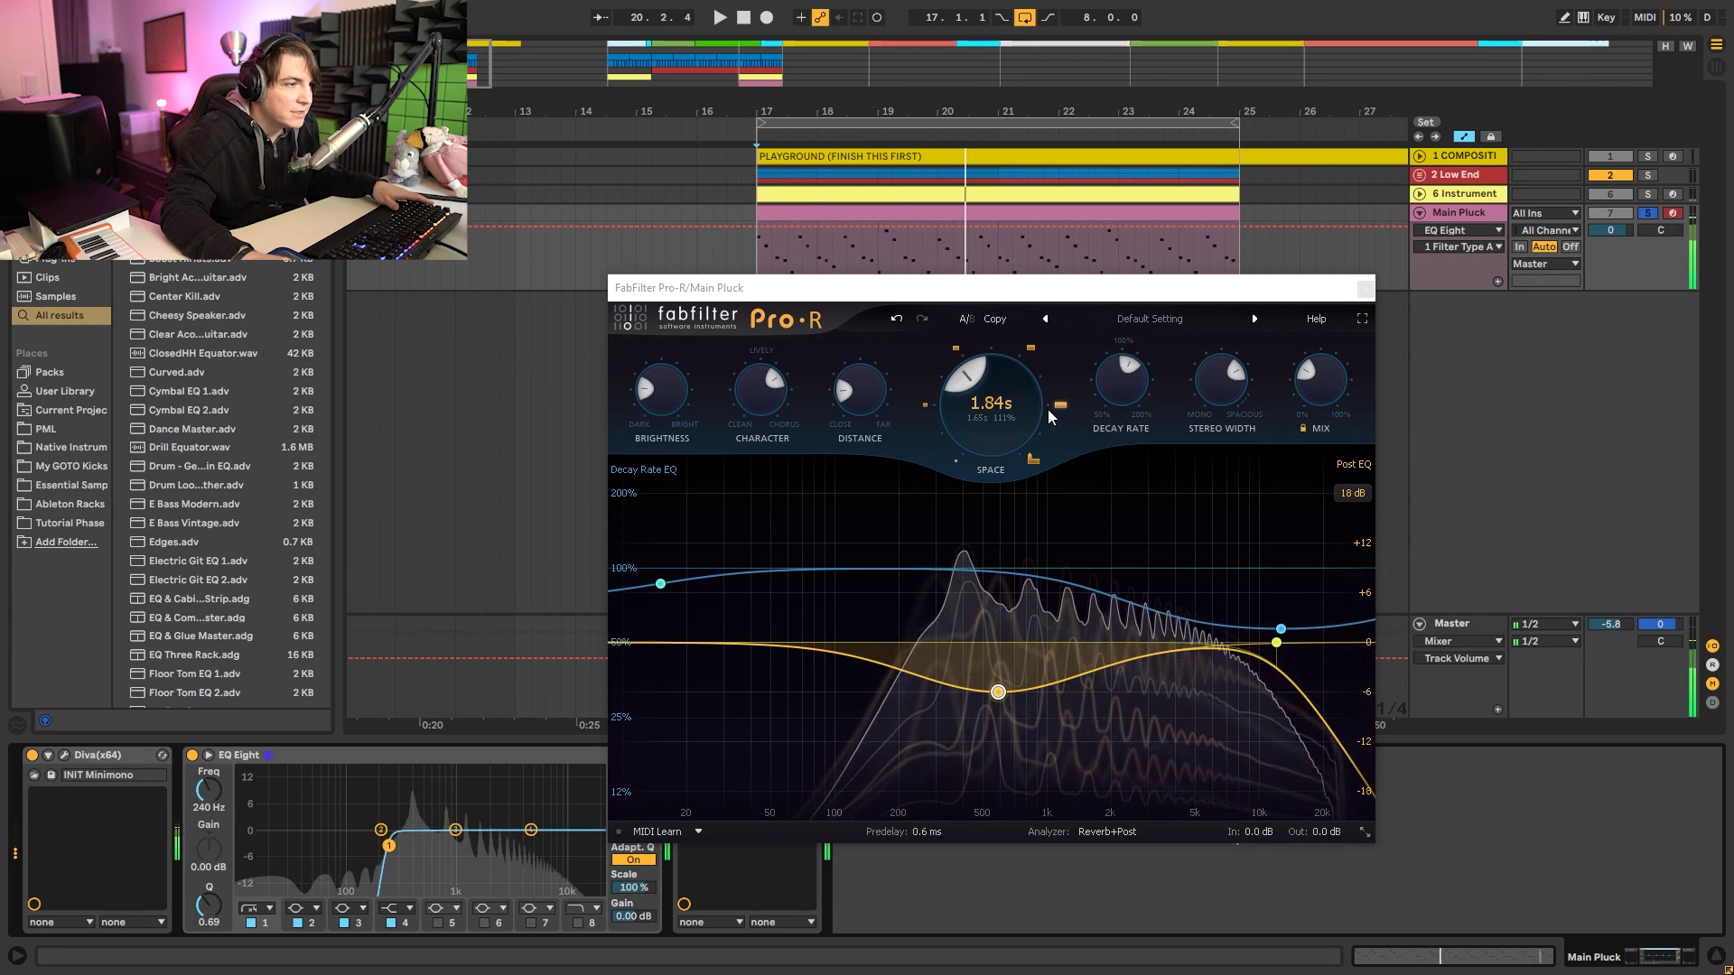
# With the loop playing, set Pro-R's Distance to about 24%, Space to about 1.89 s and Decay Rate to 110%.
pyautogui.press('space')
pyautogui.moveTo(845, 389); pyautogui.dragTo(845, 379)
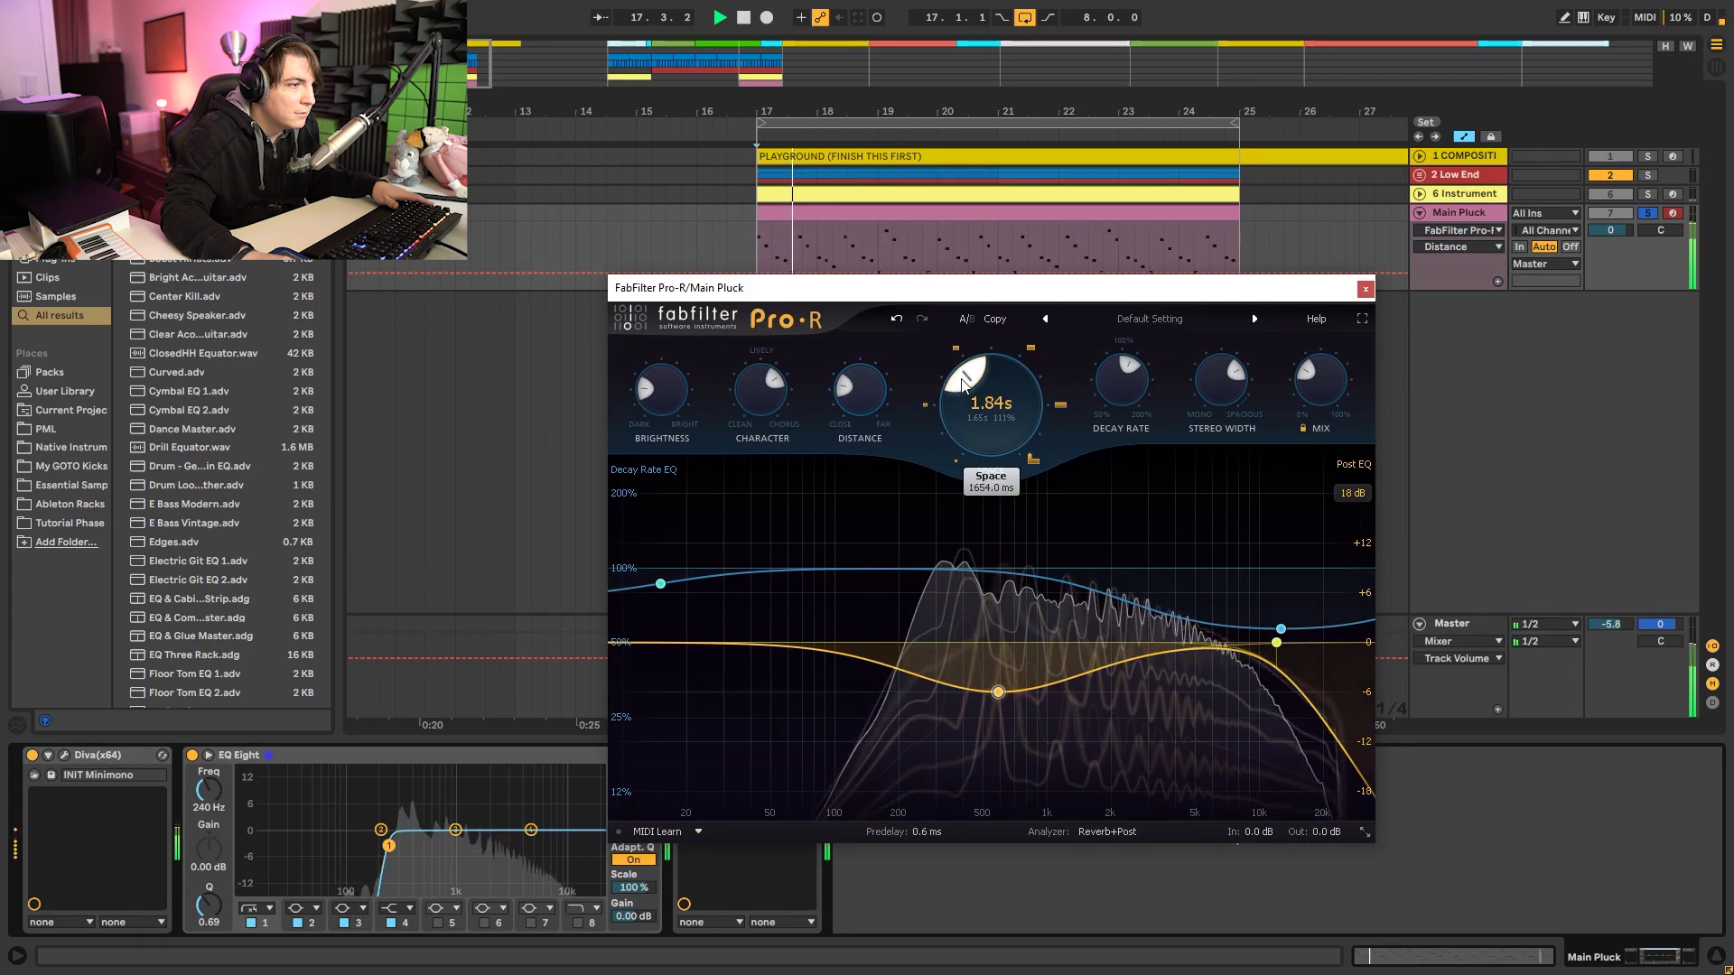
pyautogui.moveTo(963, 383); pyautogui.dragTo(963, 365)
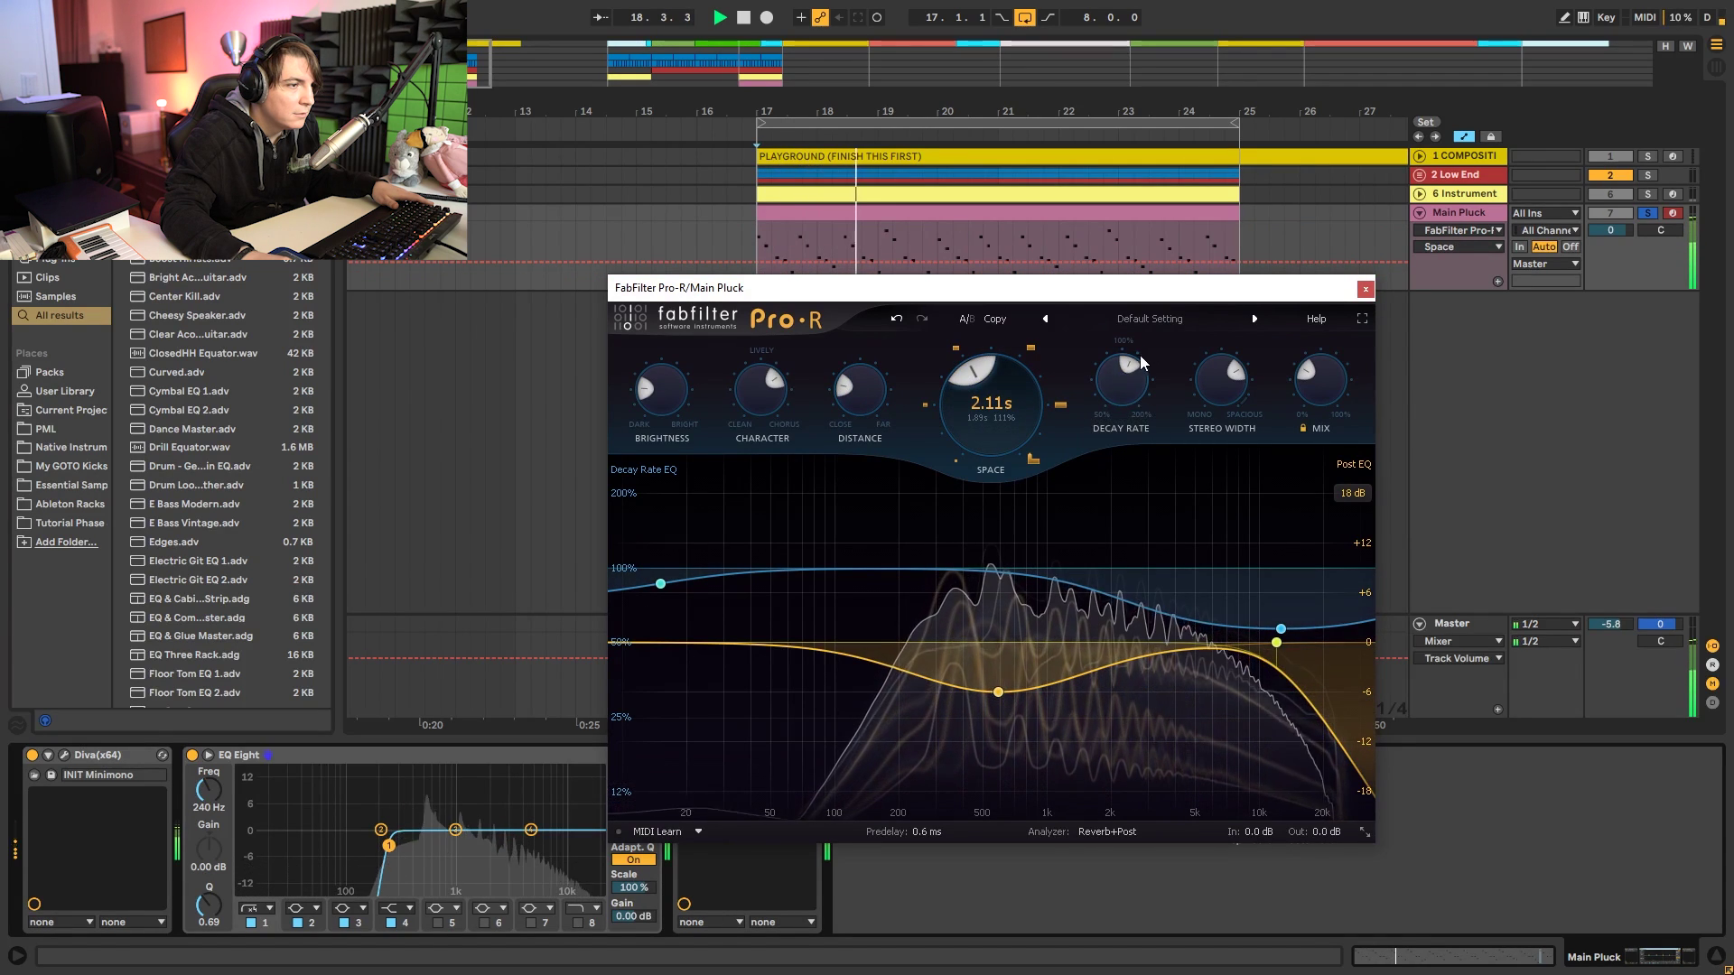
pyautogui.moveTo(1143, 363); pyautogui.dragTo(1118, 354)
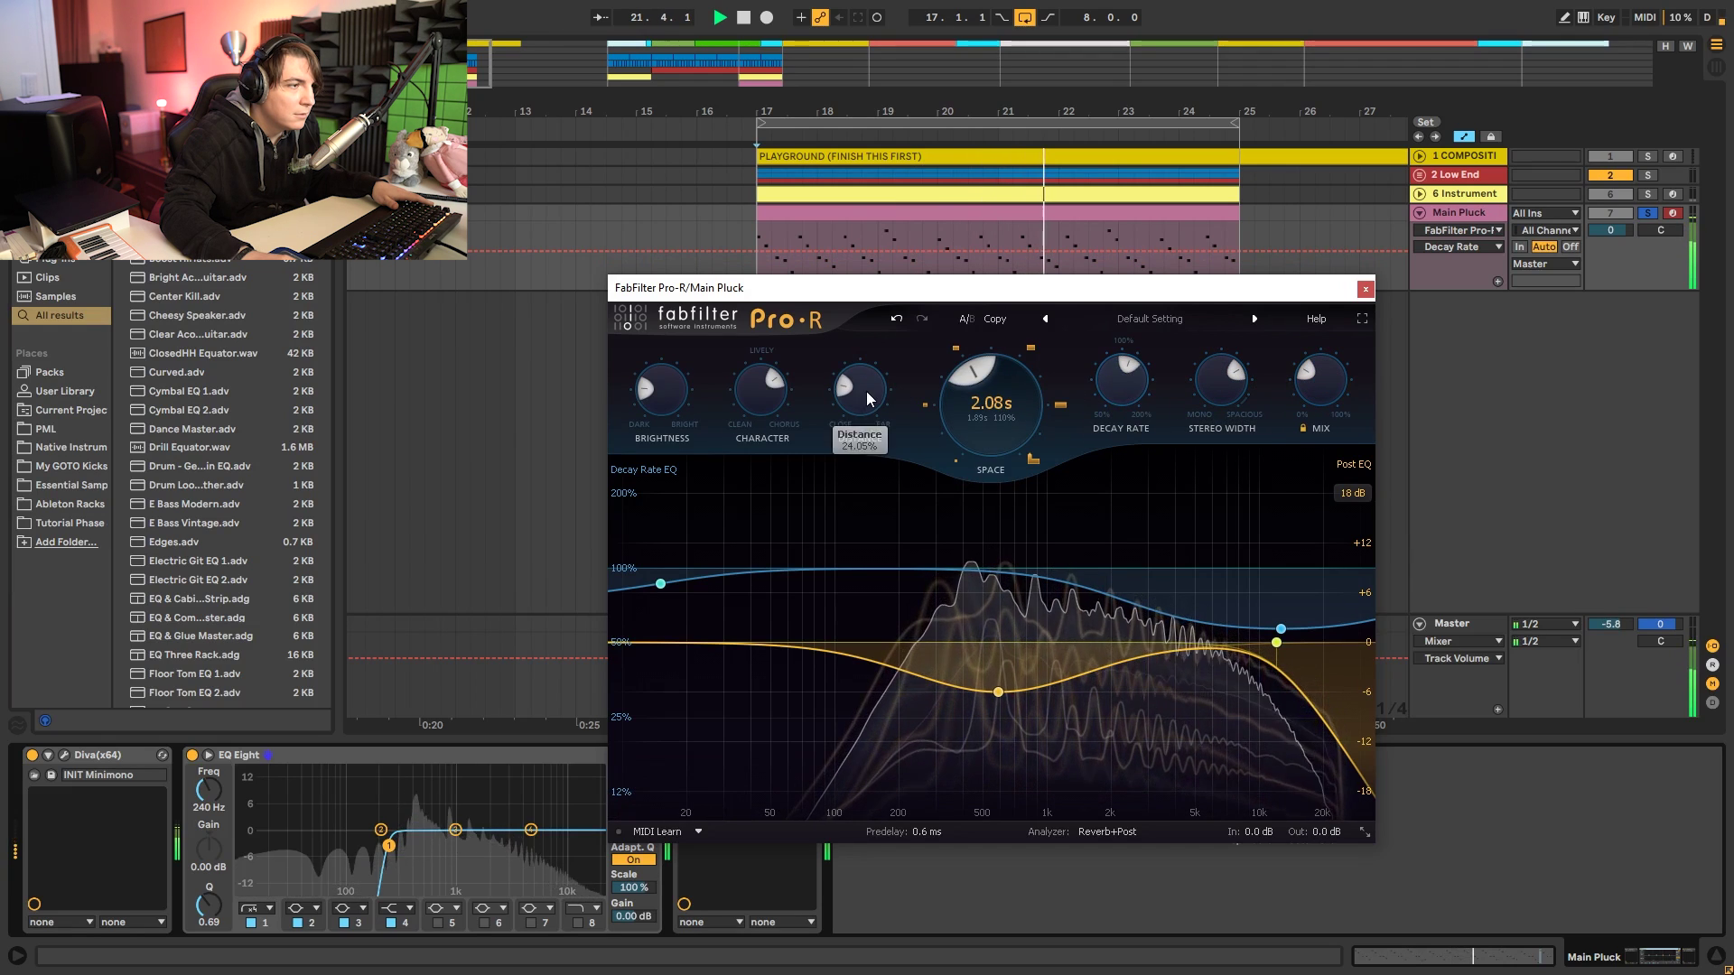
# Reduce the reverb's Distance to about 9.4% and lower its Character, and raise its Brightness slightly during playback.
pyautogui.moveTo(869, 398); pyautogui.dragTo(875, 434)
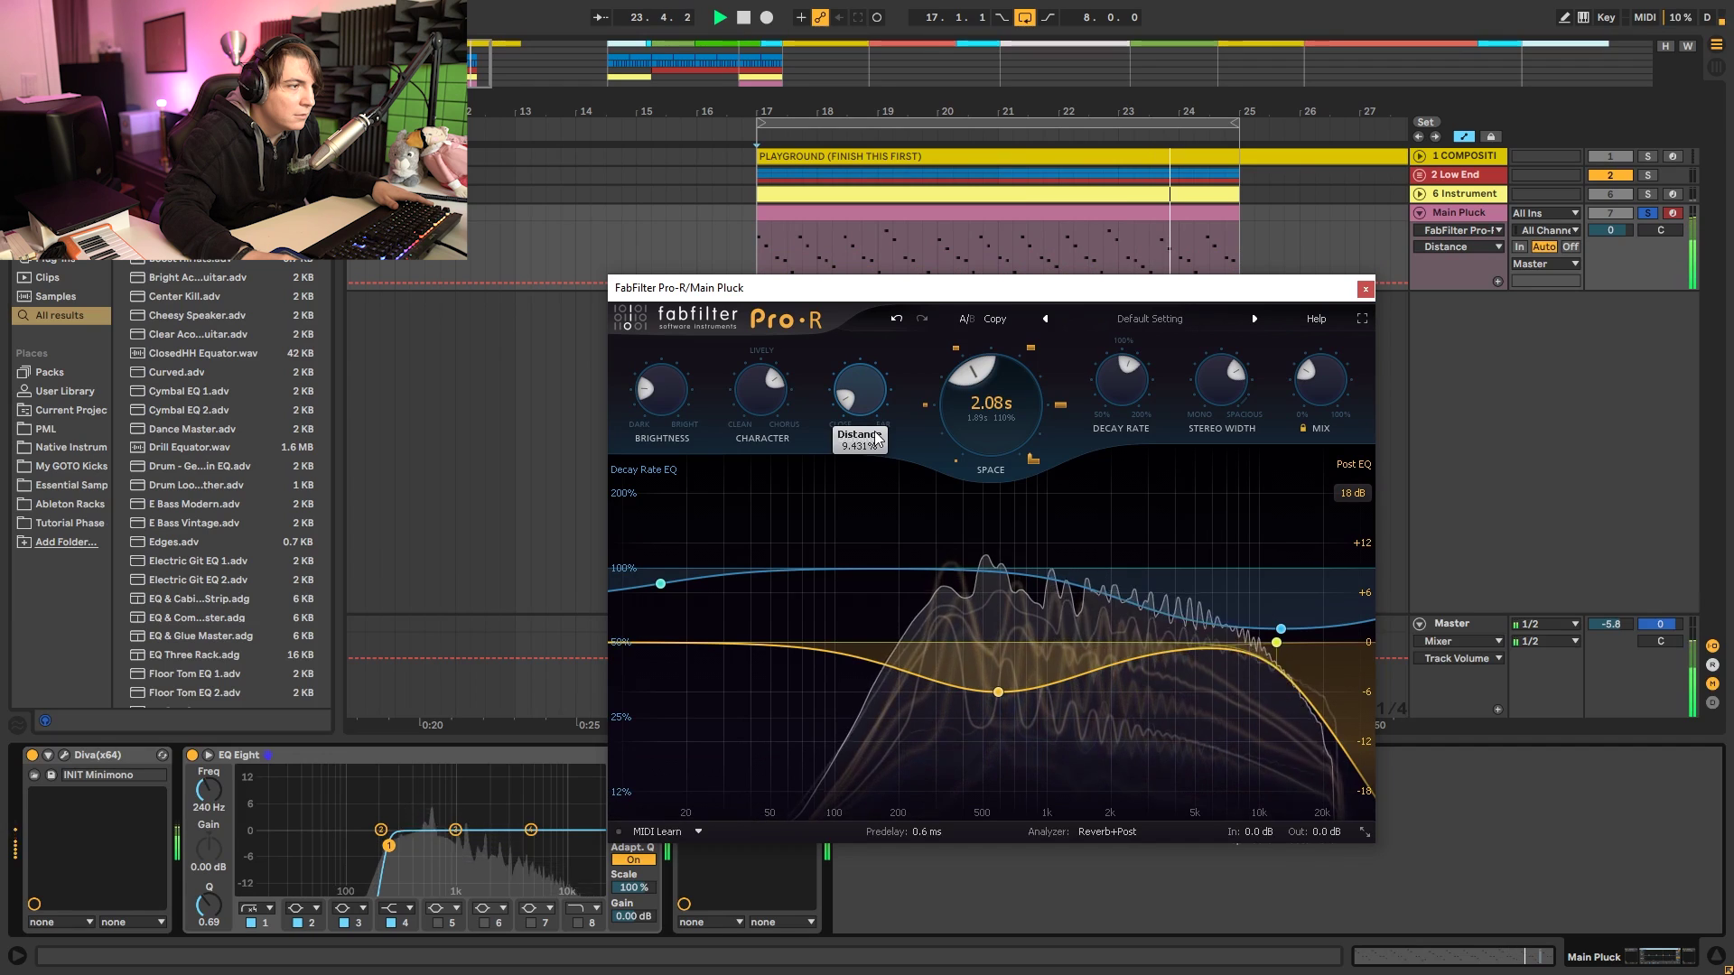
pyautogui.moveTo(761, 389); pyautogui.dragTo(797, 494)
pyautogui.click(672, 413)
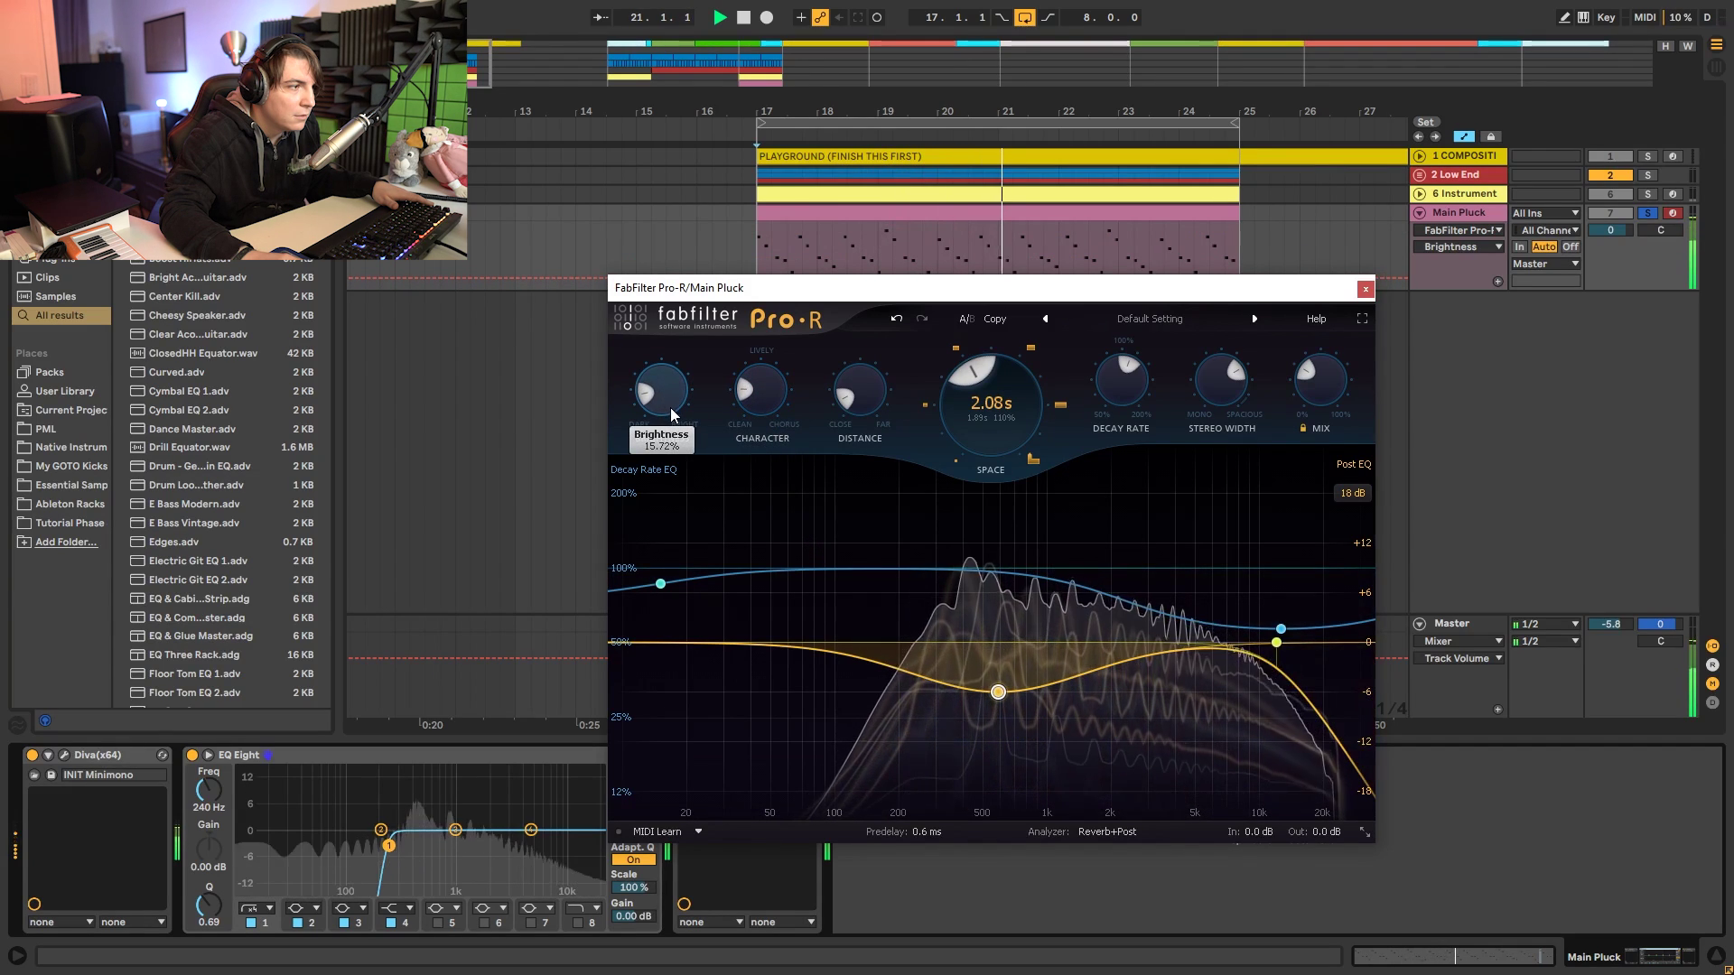
pyautogui.moveTo(672, 414); pyautogui.dragTo(671, 380)
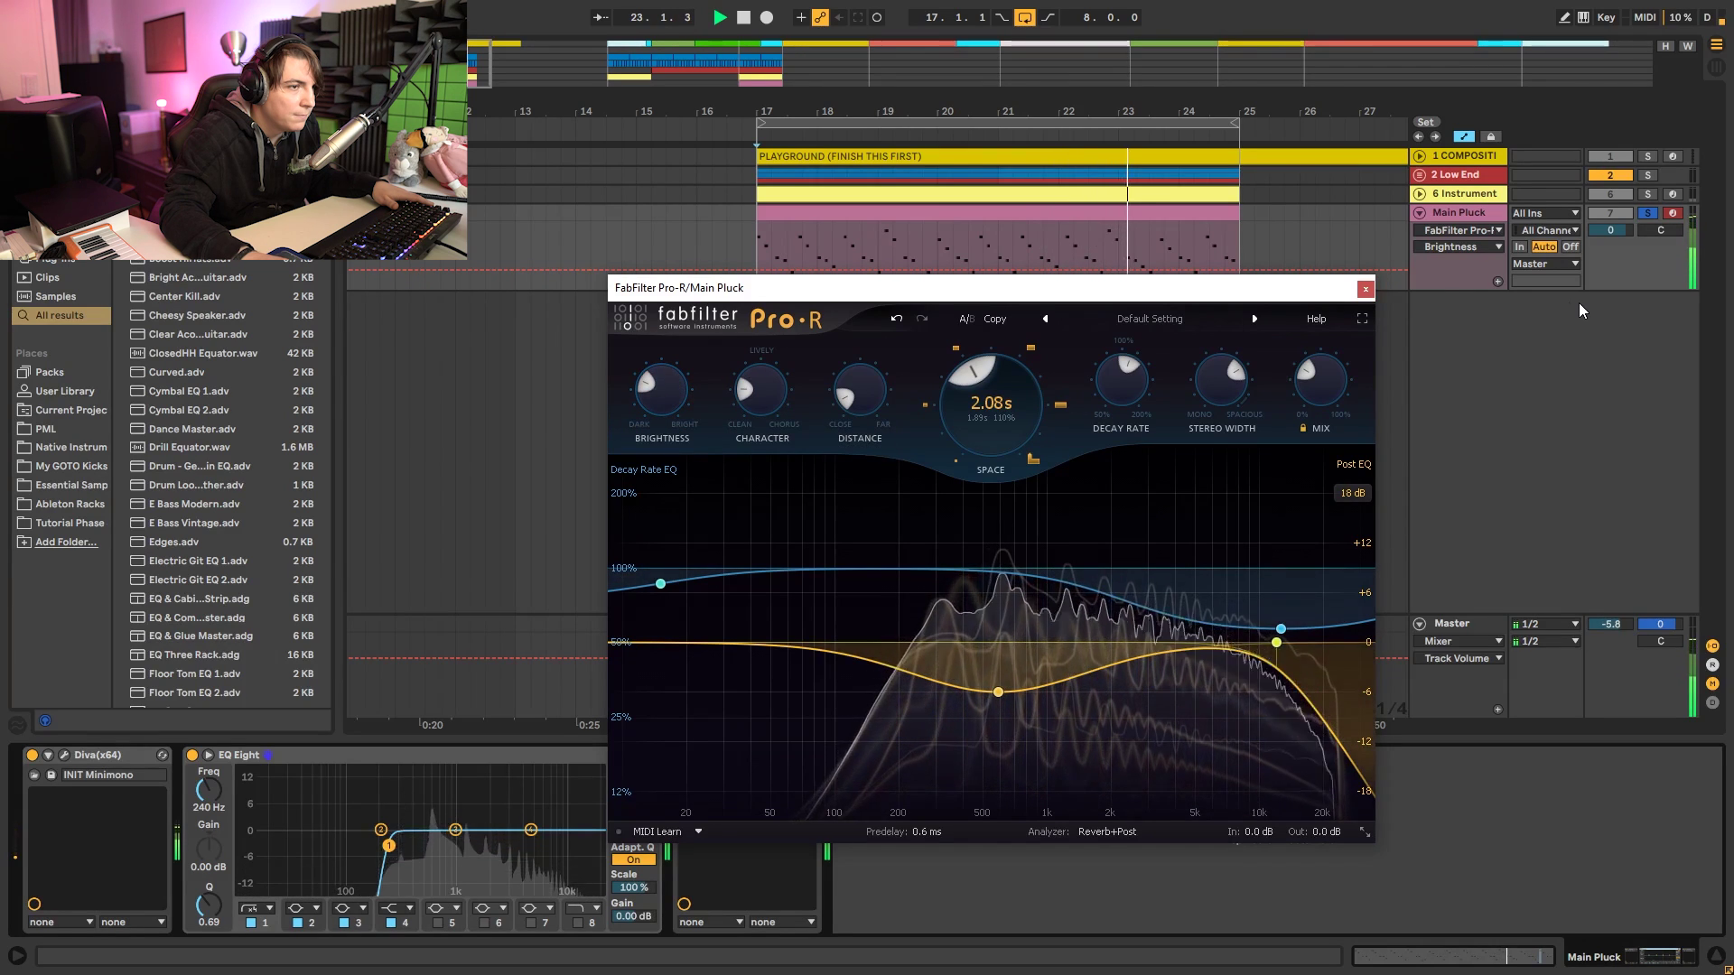
# Set the reverb's Mix to 36.36% against the playing loop, and stop playback.
pyautogui.click(1314, 367)
pyautogui.moveTo(1314, 367); pyautogui.dragTo(1316, 347)
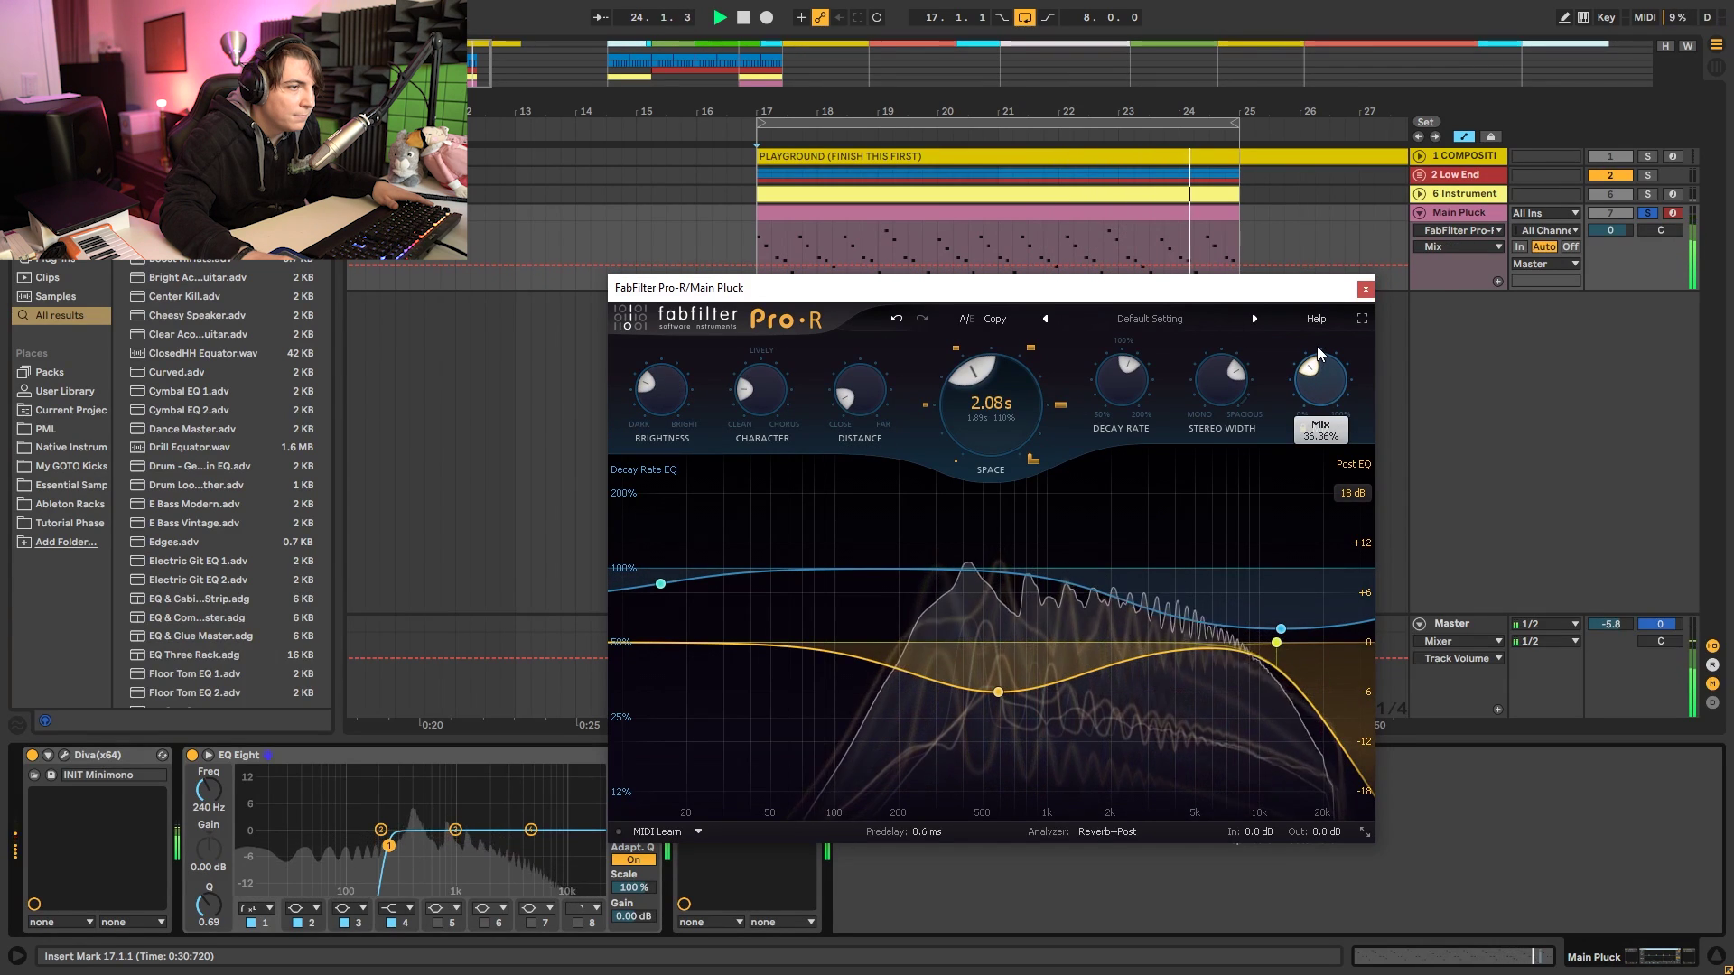
pyautogui.press('space')
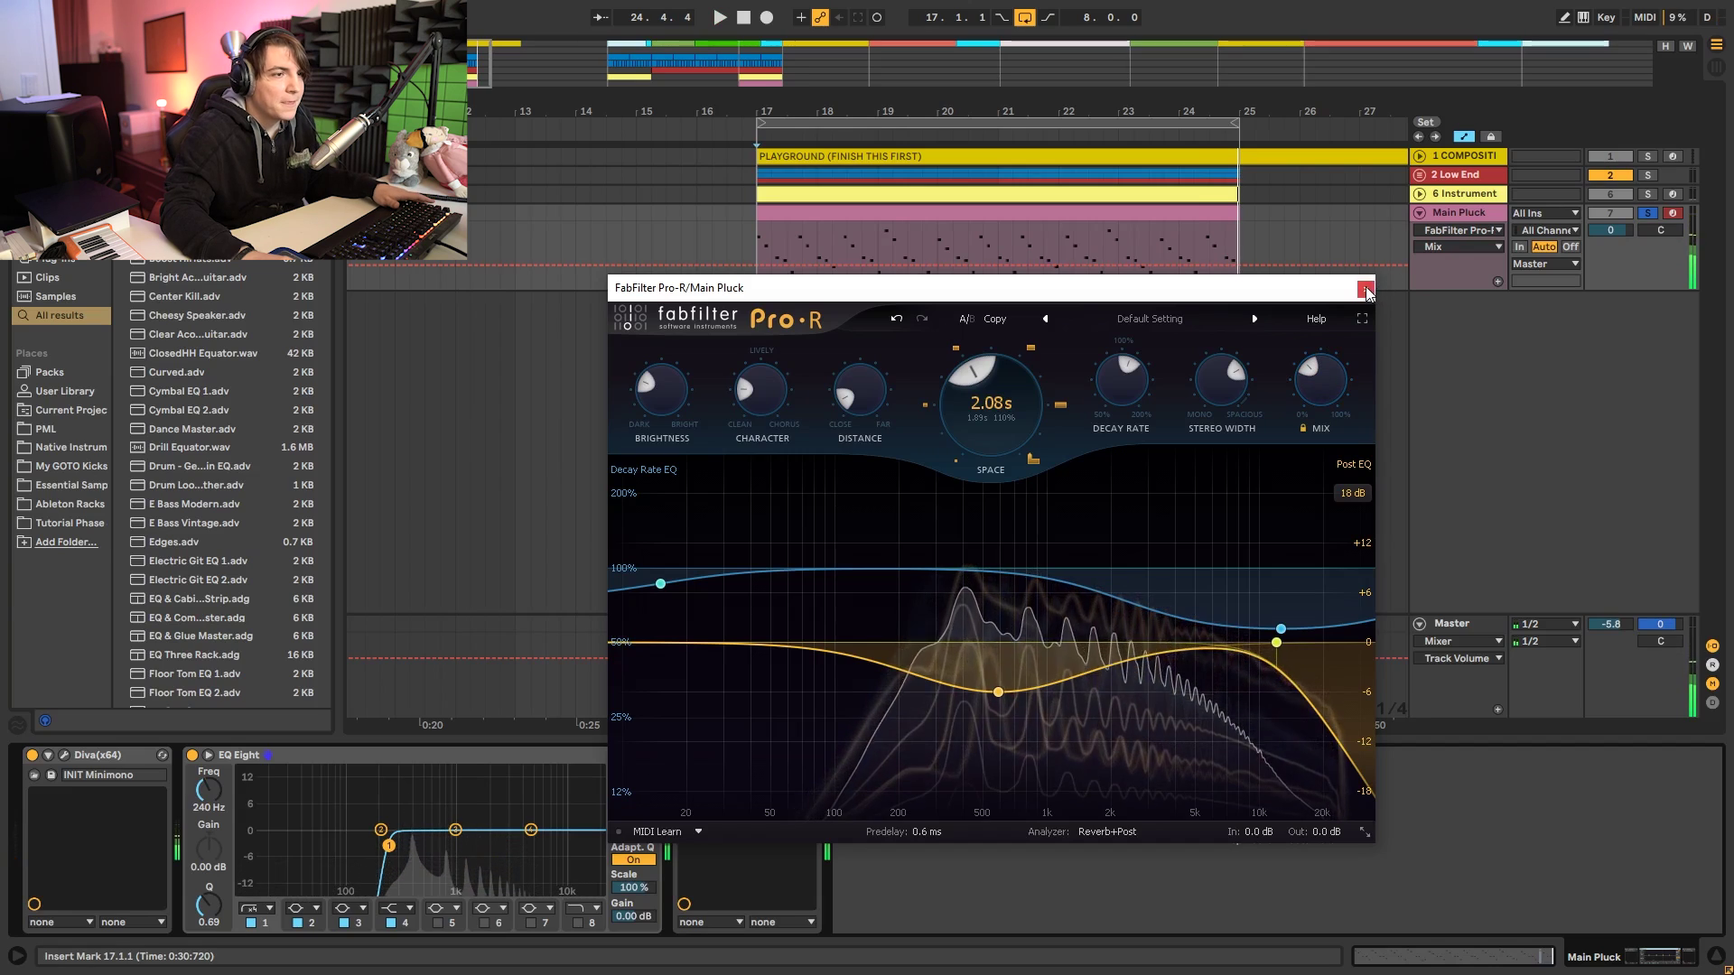
# Close the FabFilter Pro-R window.
pyautogui.click(1366, 289)
pyautogui.click(1465, 496)
pyautogui.hotkey('ctrl', 'shift', 't')
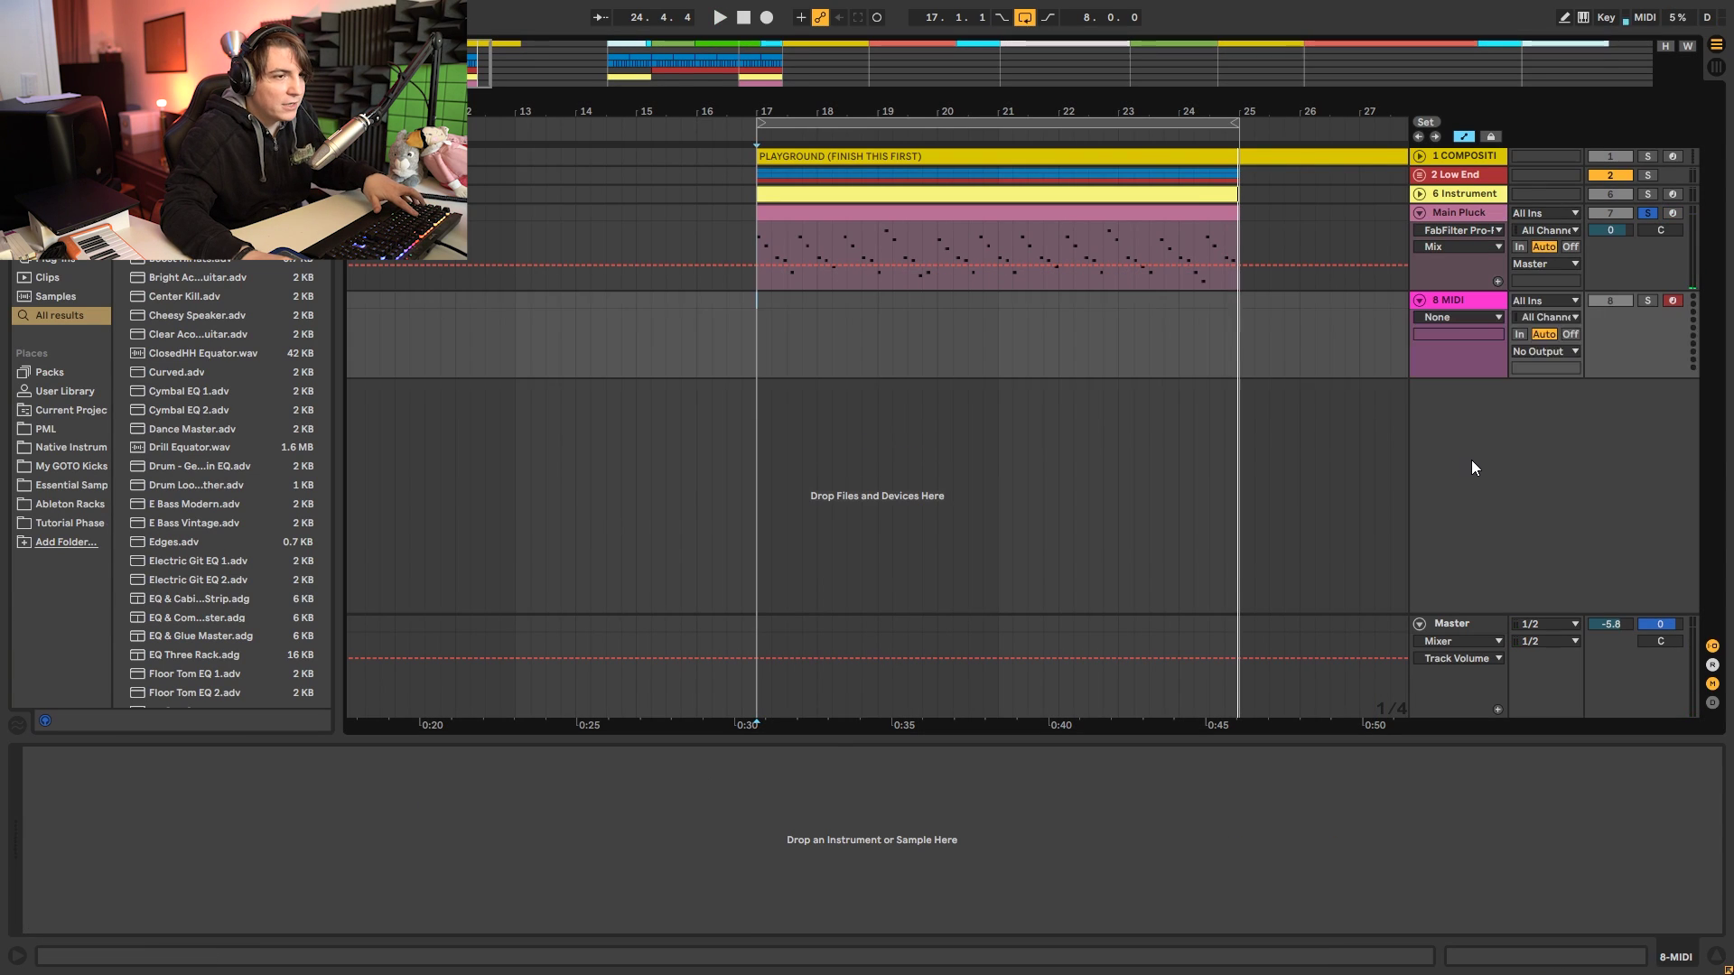
pyautogui.hotkey('ctrl', 'shift', 't')
pyautogui.press('Delete')
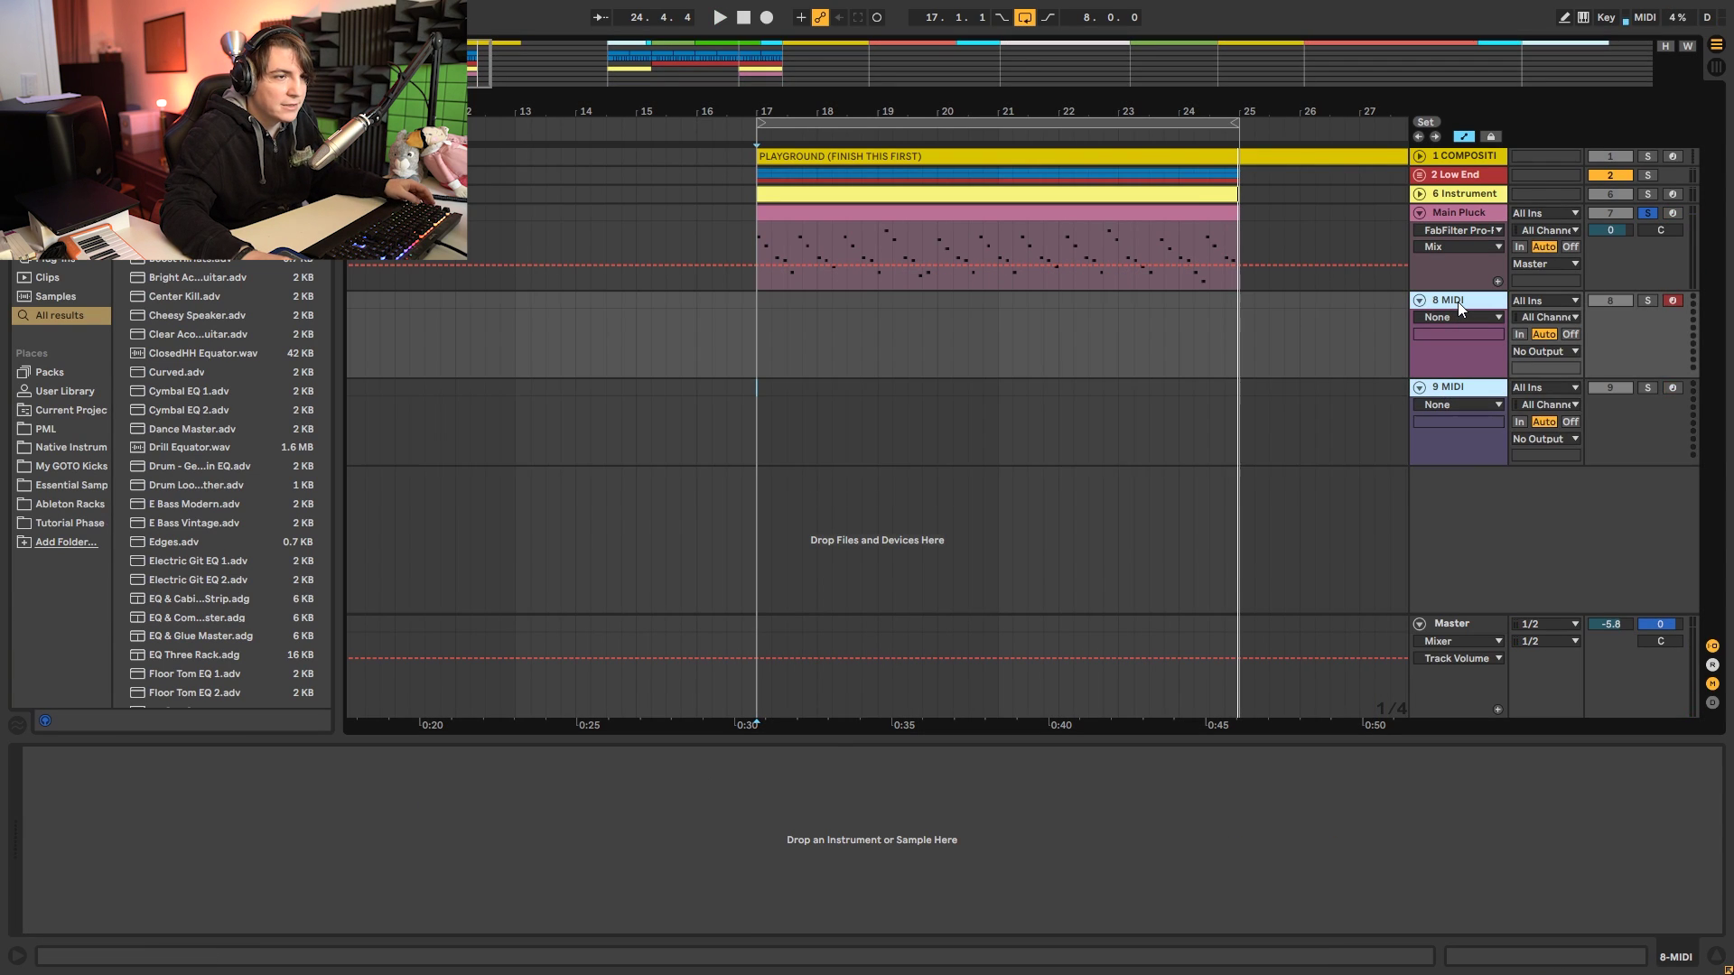
pyautogui.rightClick(1457, 302)
pyautogui.click(1488, 360)
# Insert two return tracks, A and B, and unfold the A return.
pyautogui.rightClick(1463, 597)
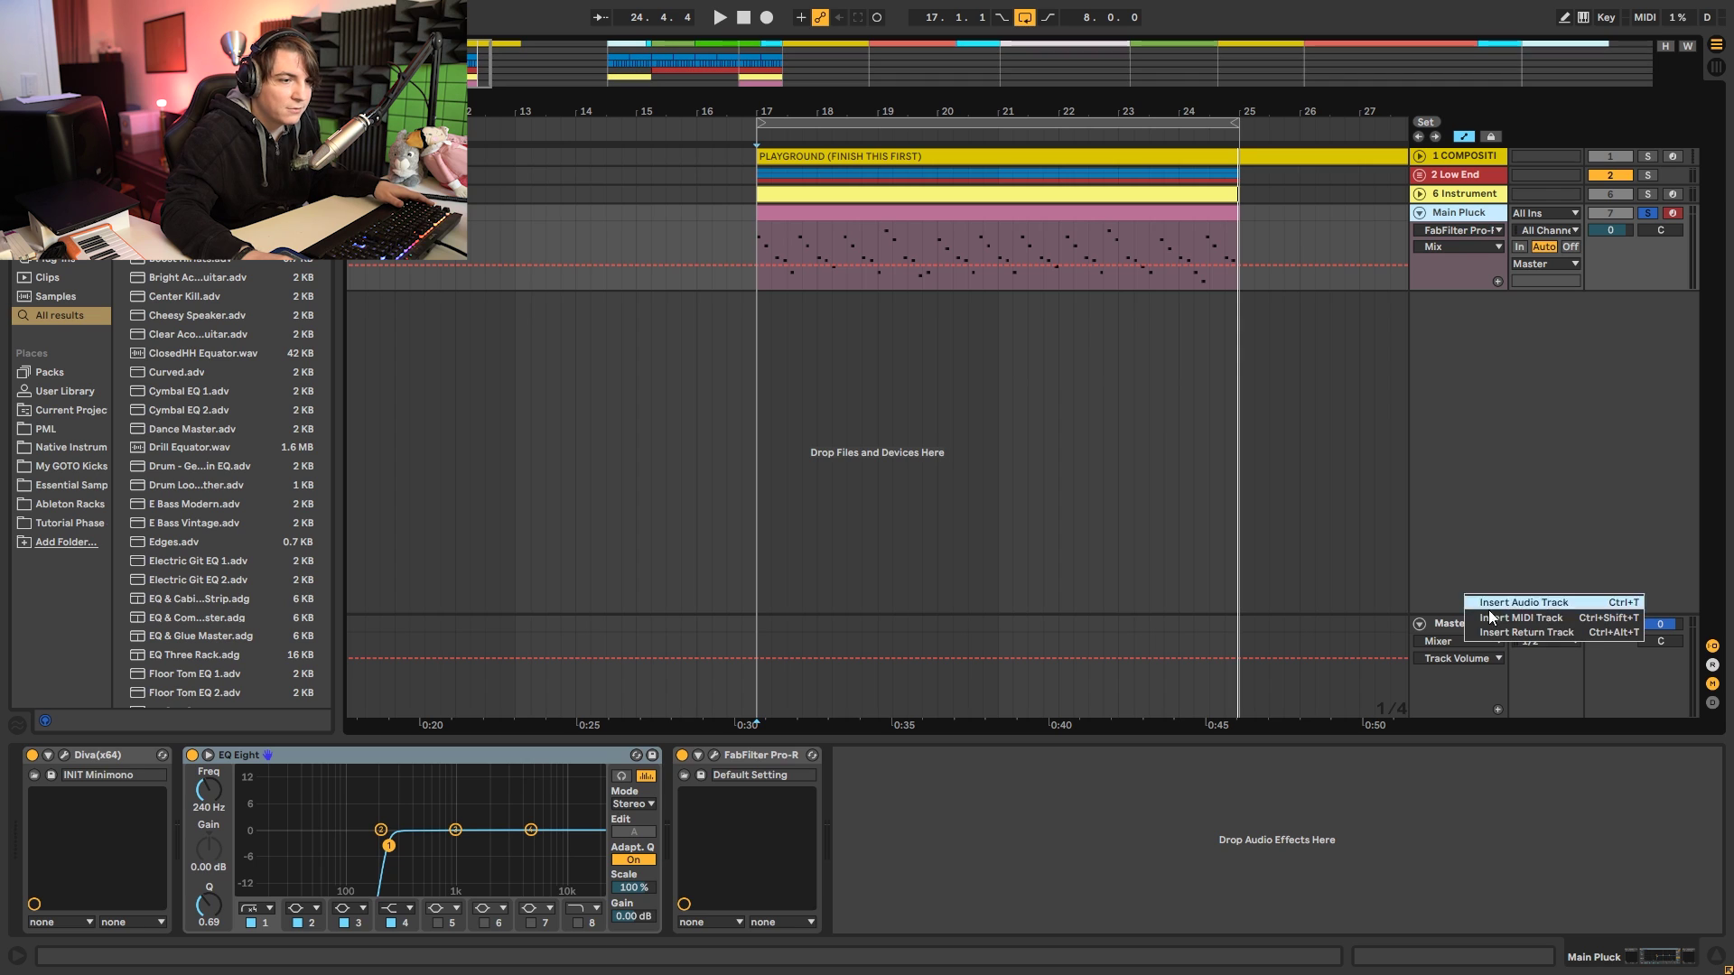
pyautogui.click(1526, 632)
pyautogui.rightClick(1451, 583)
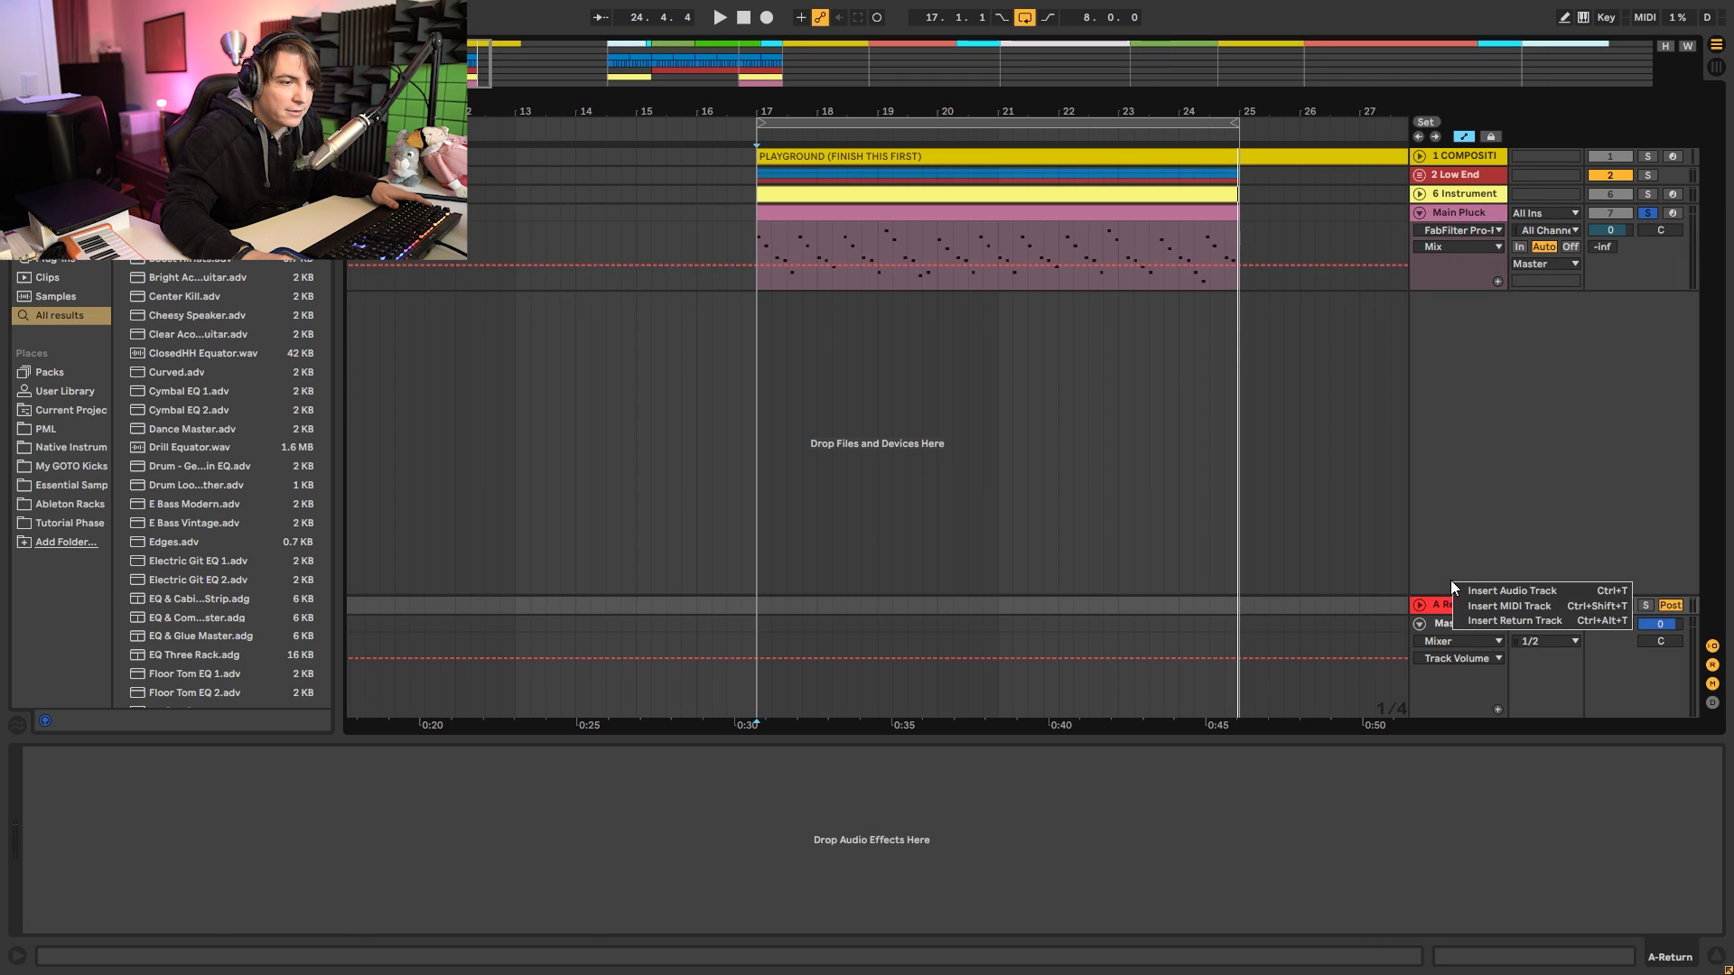
pyautogui.click(1526, 622)
pyautogui.click(1422, 586)
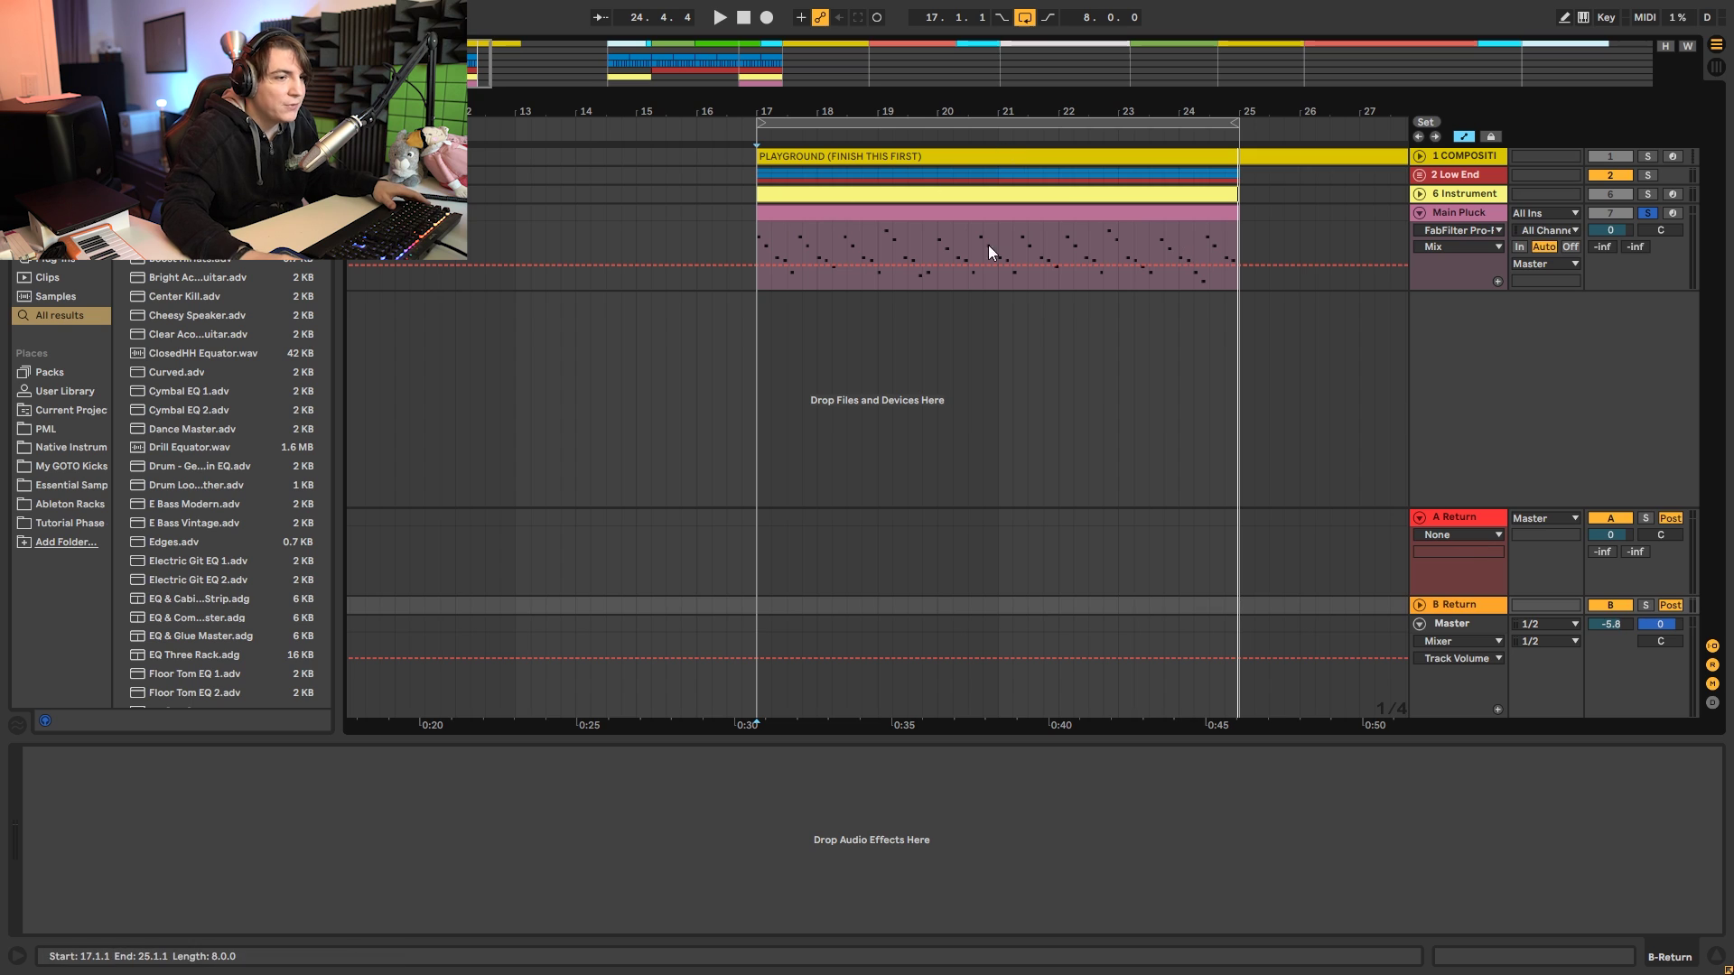
# Load Echo on the A return with Dry/Wet at 100%, and set both delay channels' sync mode to Notes.
pyautogui.click(1444, 517)
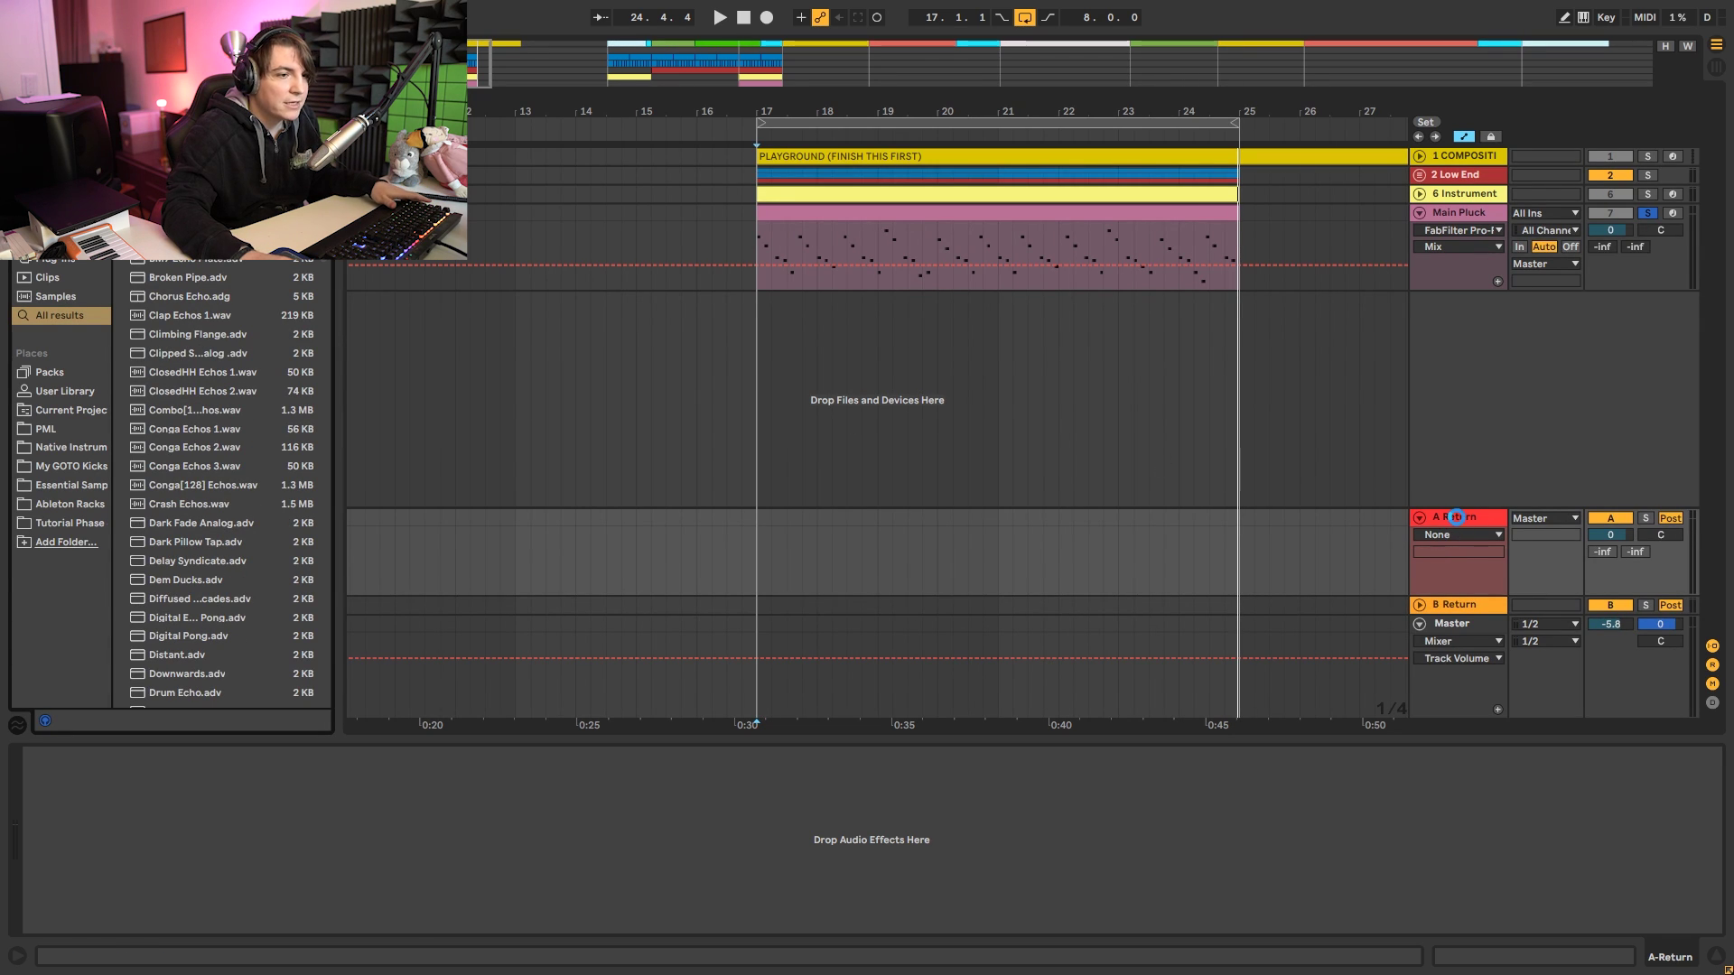
pyautogui.moveTo(505, 904); pyautogui.dragTo(505, 899)
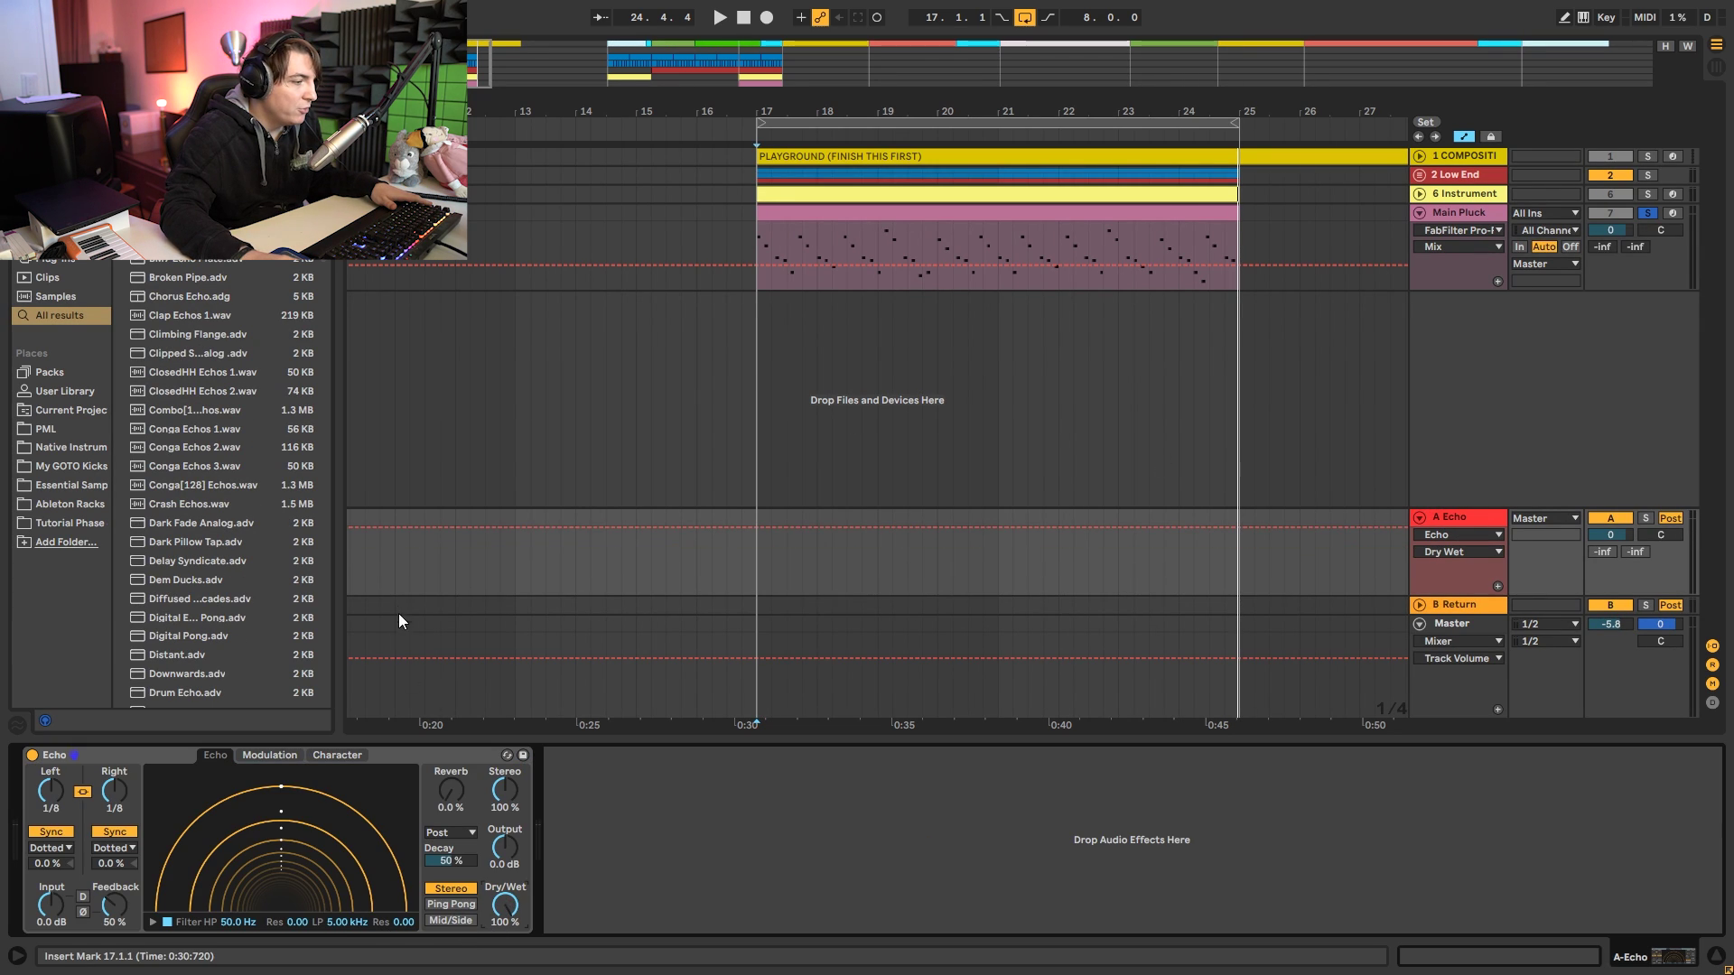
pyautogui.press('space')
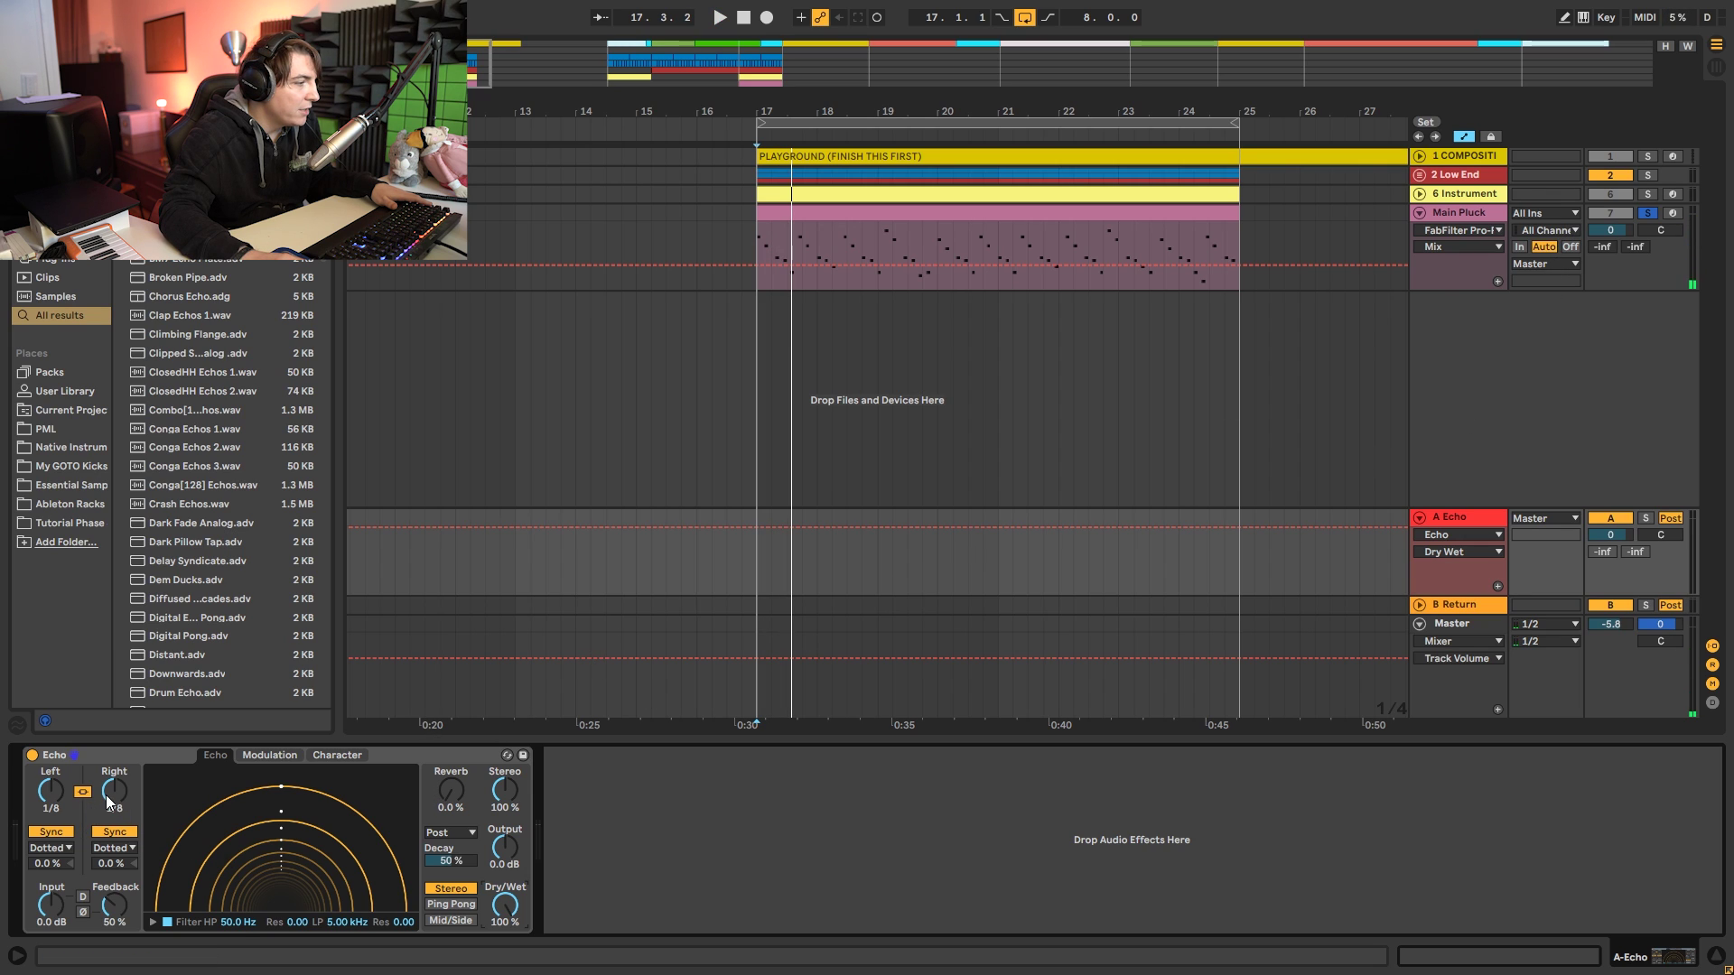
pyautogui.click(47, 849)
pyautogui.click(47, 822)
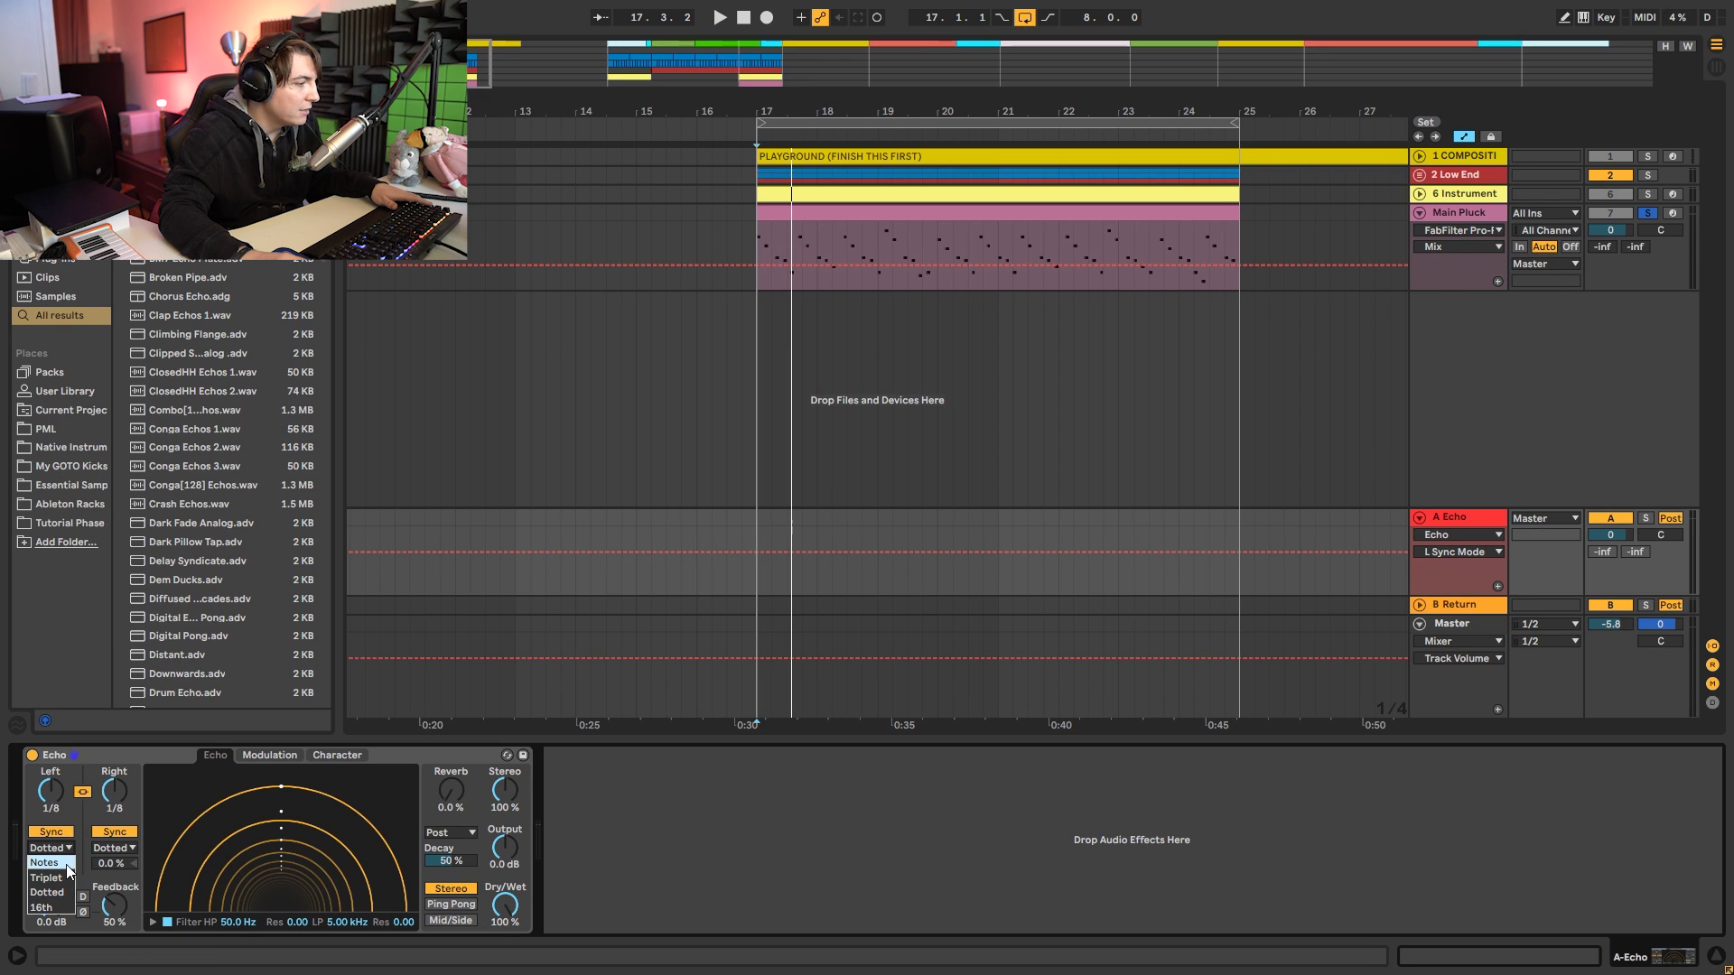
pyautogui.press('space')
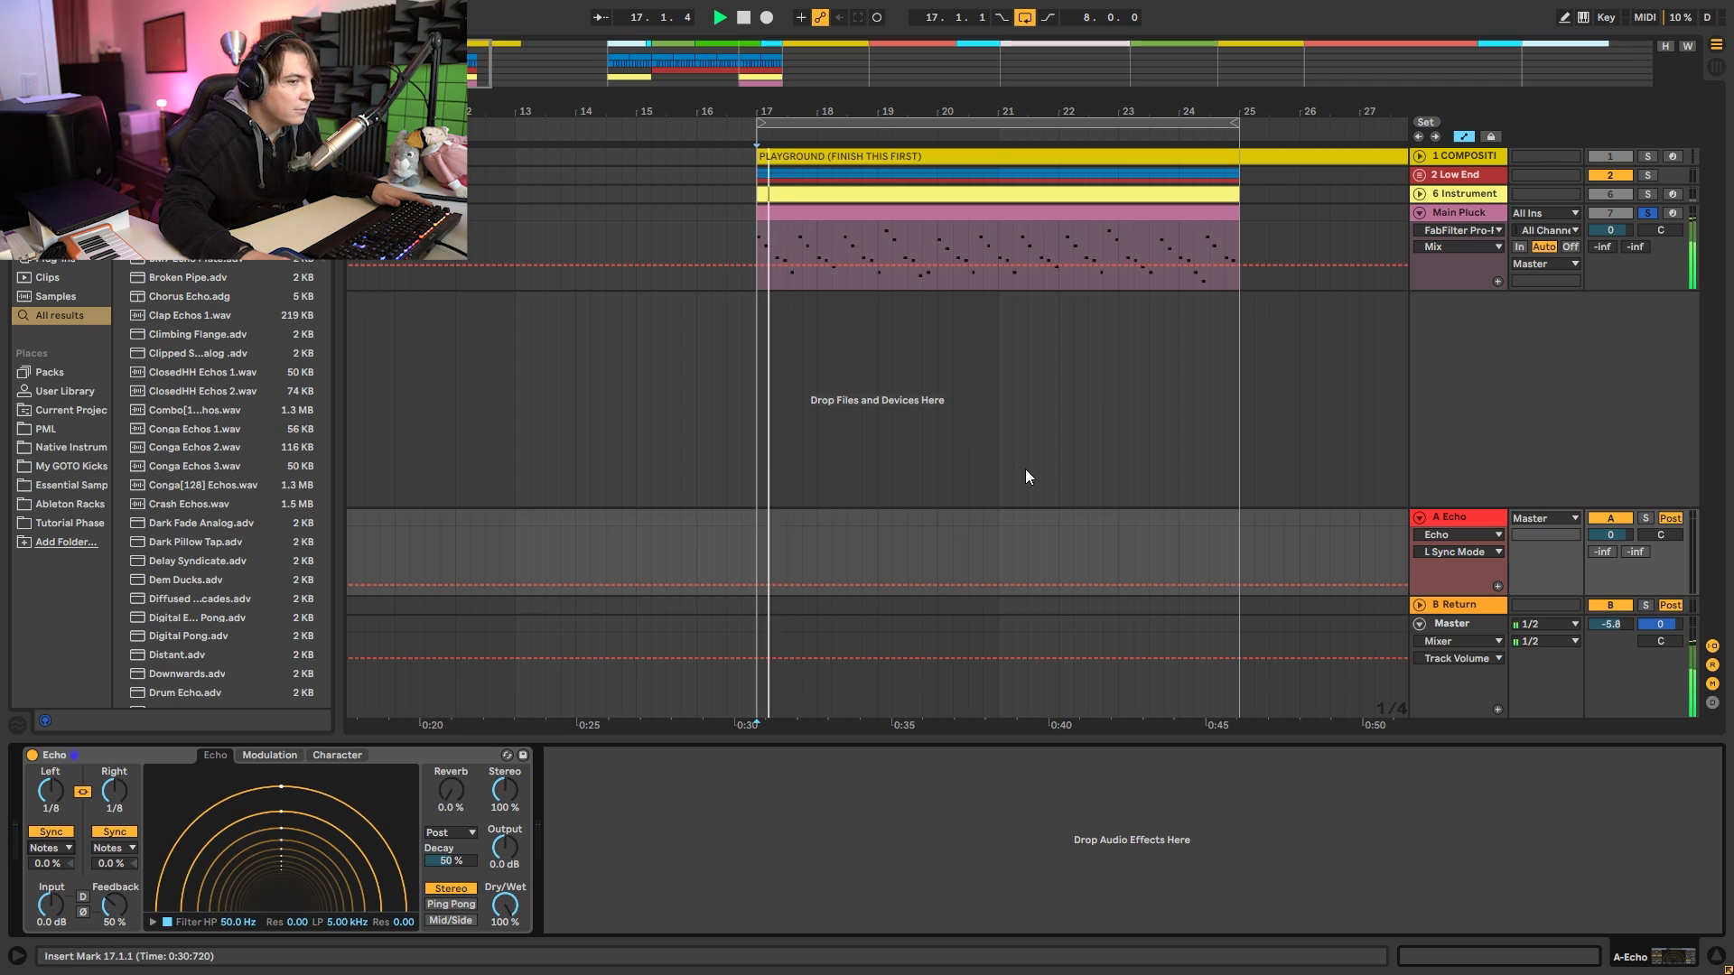
# Show Main Pluck's A-Echo send automation and draw it at 0 dB over the first note, falling to -inf at 17.1.3.
pyautogui.click(1609, 246)
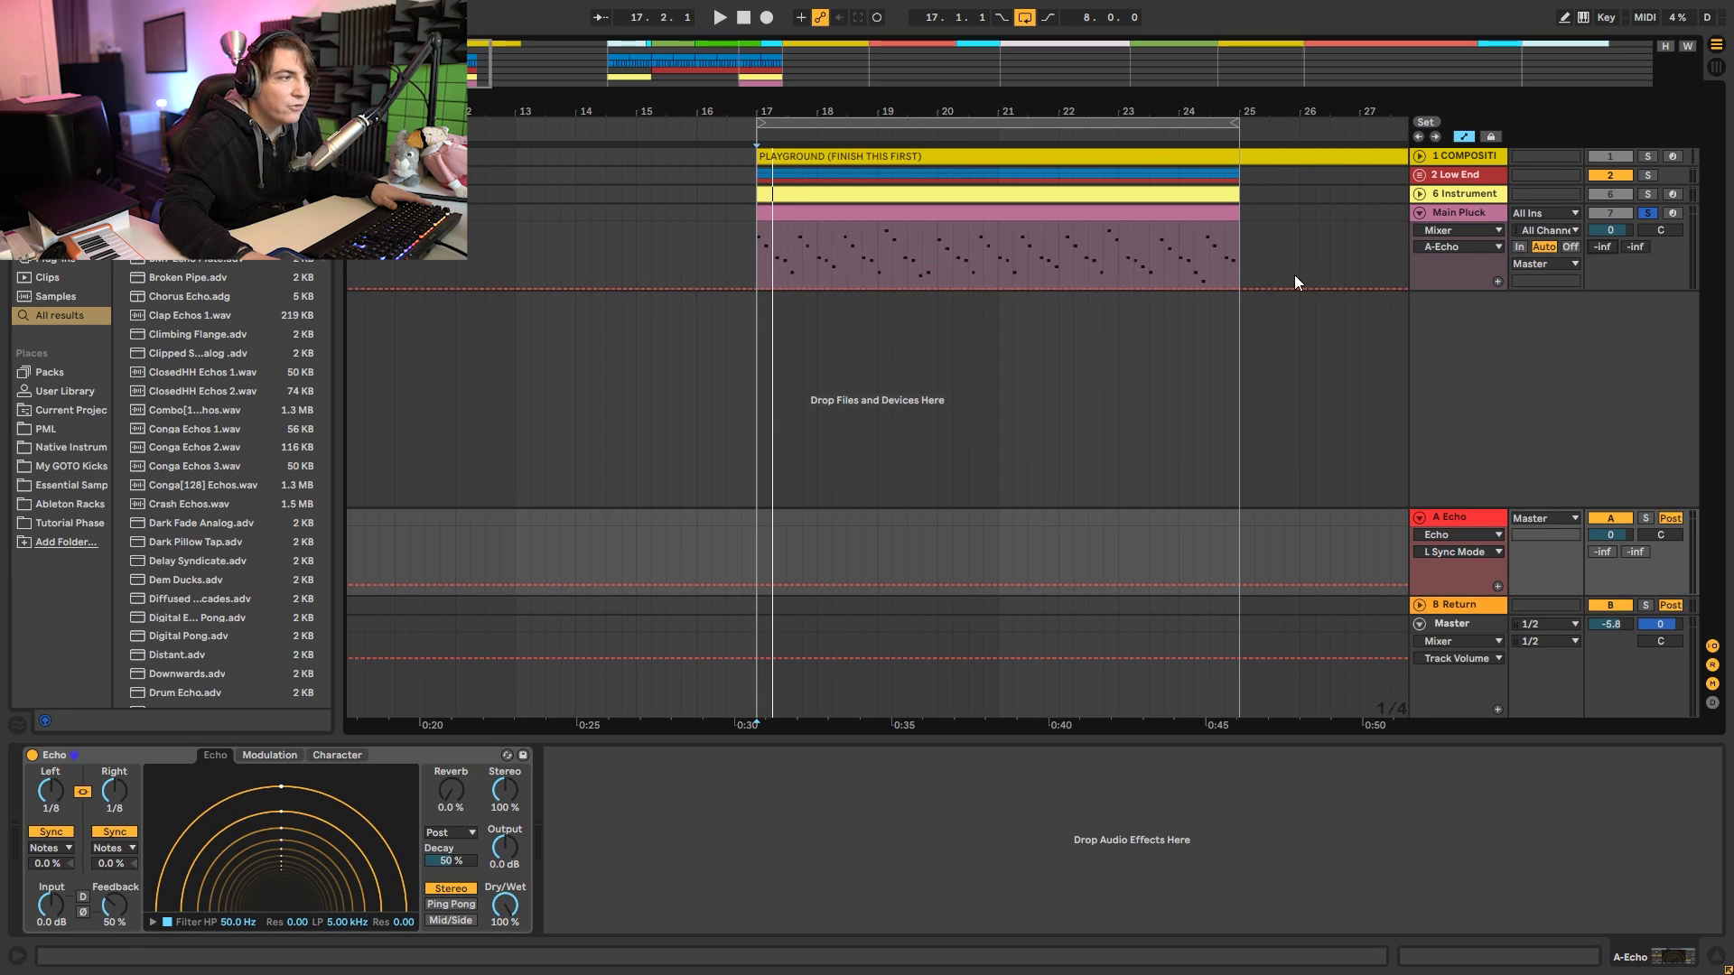
pyautogui.moveTo(758, 113); pyautogui.dragTo(784, 235)
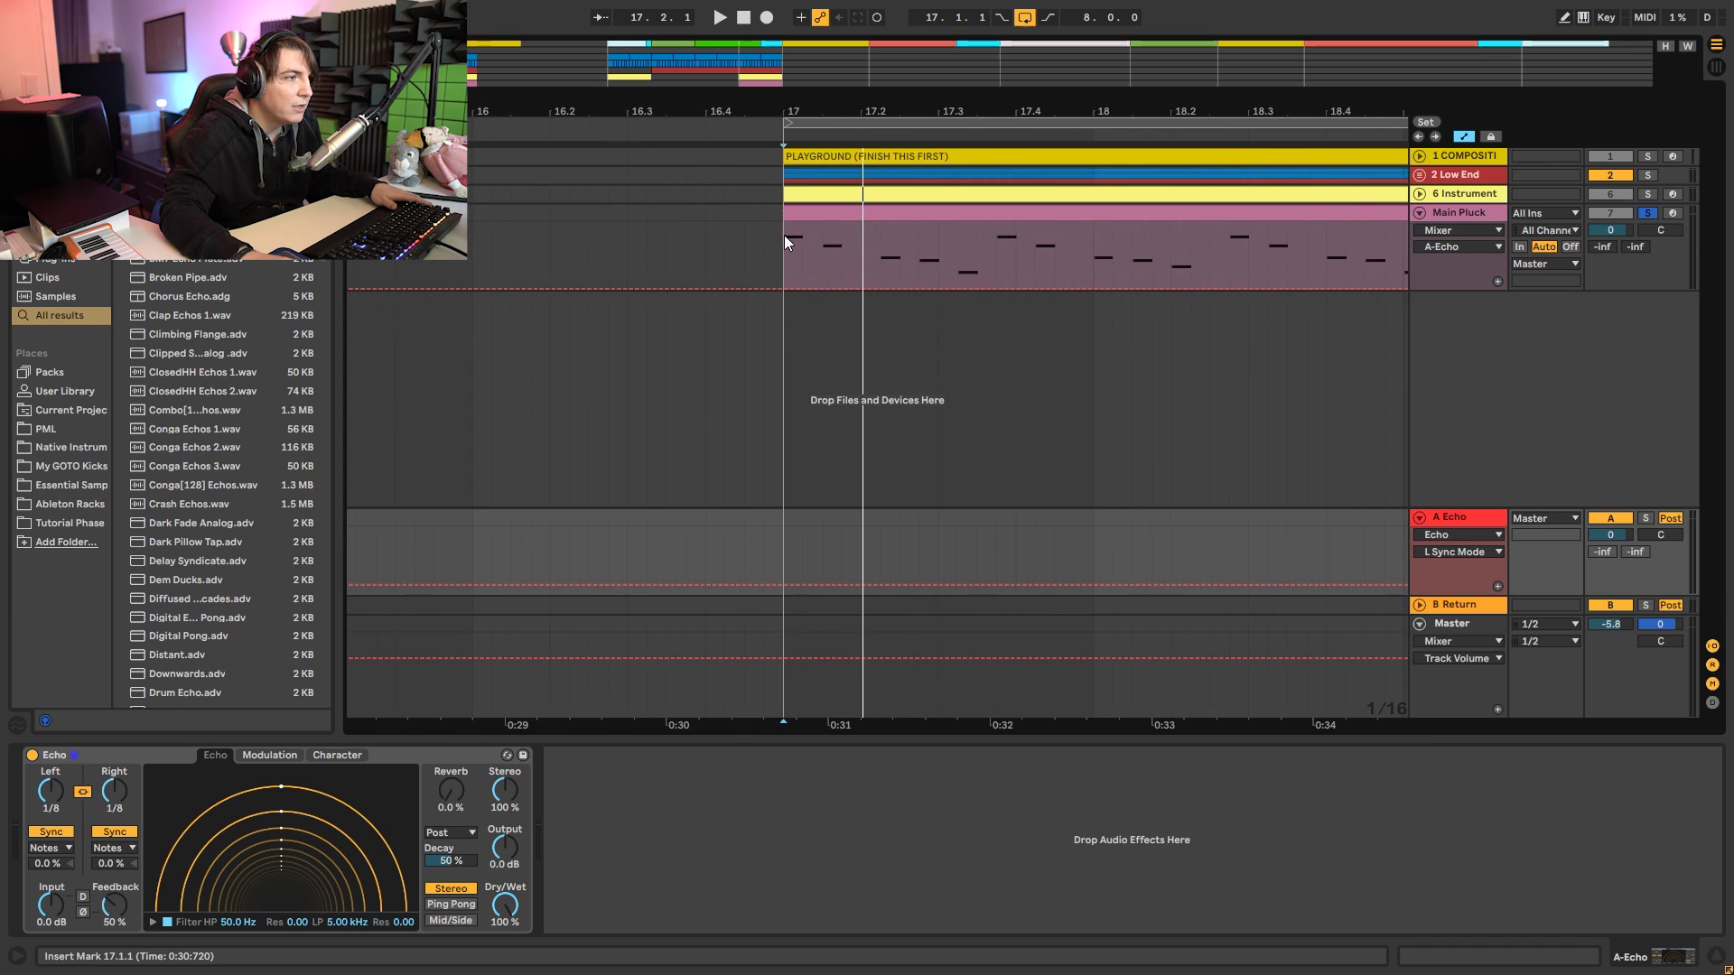
pyautogui.click(820, 290)
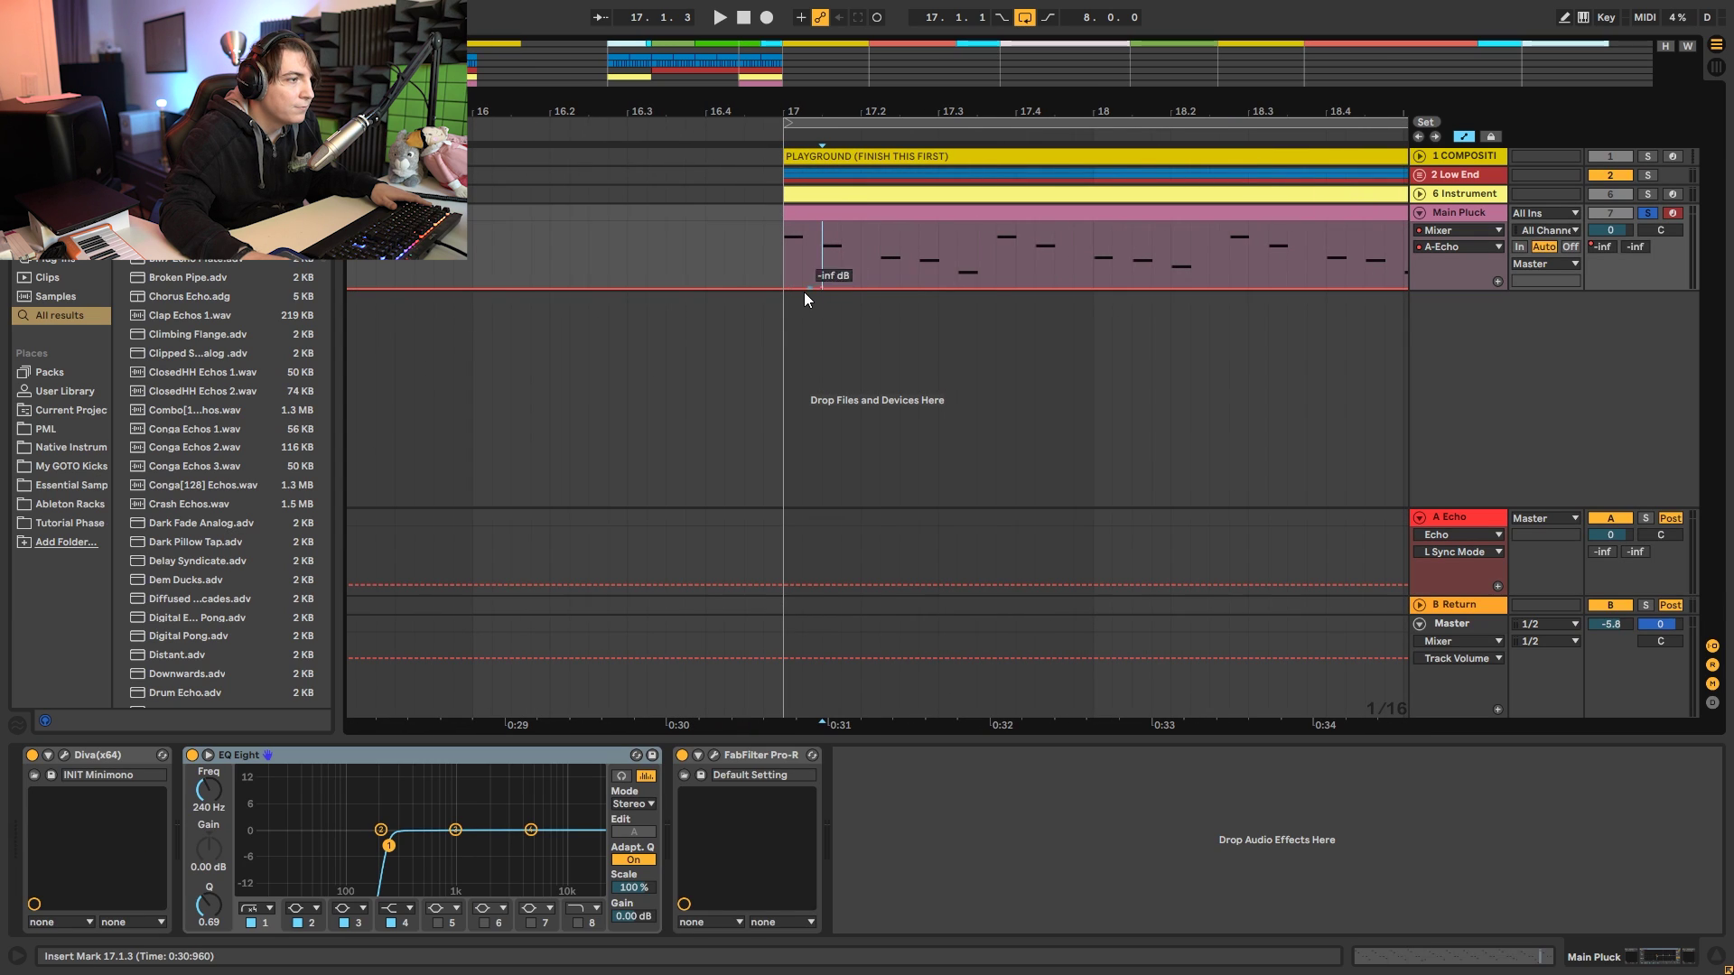
pyautogui.moveTo(804, 289); pyautogui.dragTo(789, 279)
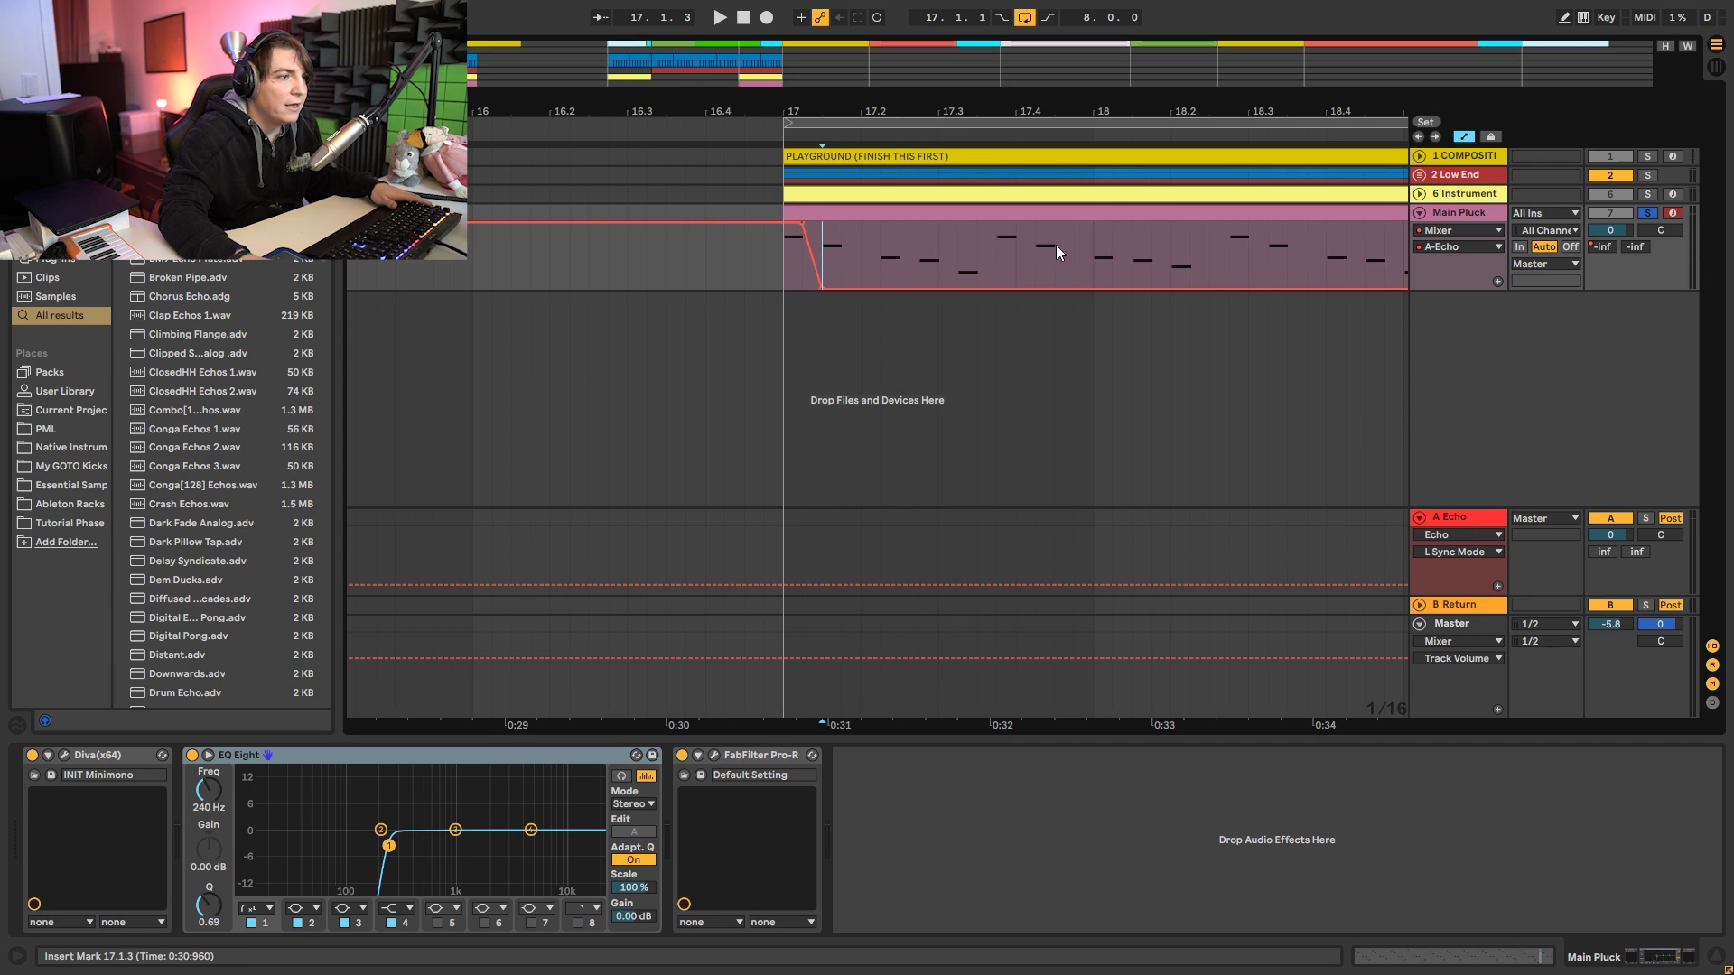
# Draw a second A-Echo send peak on the high note just before beat 17.4 and play back the result.
pyautogui.click(996, 286)
pyautogui.moveTo(1014, 288)
pyautogui.mouseDown()
pyautogui.moveTo(998, 221)
pyautogui.moveTo(1034, 287)
pyautogui.mouseUp()
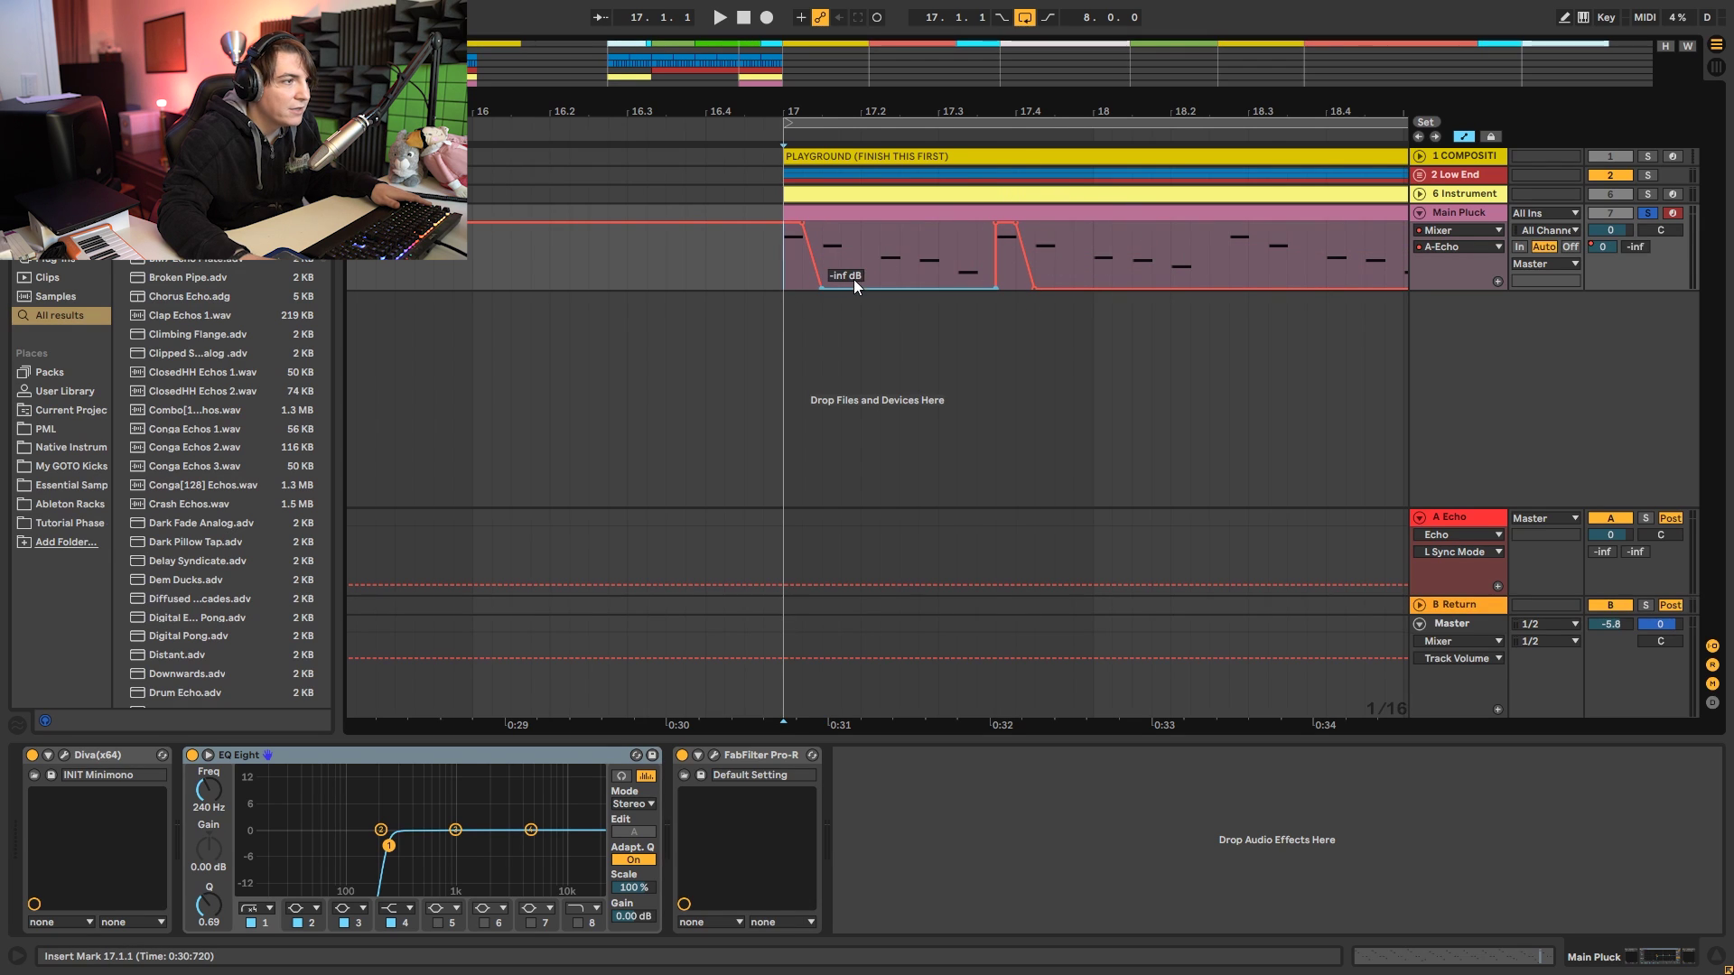
pyautogui.press('space')
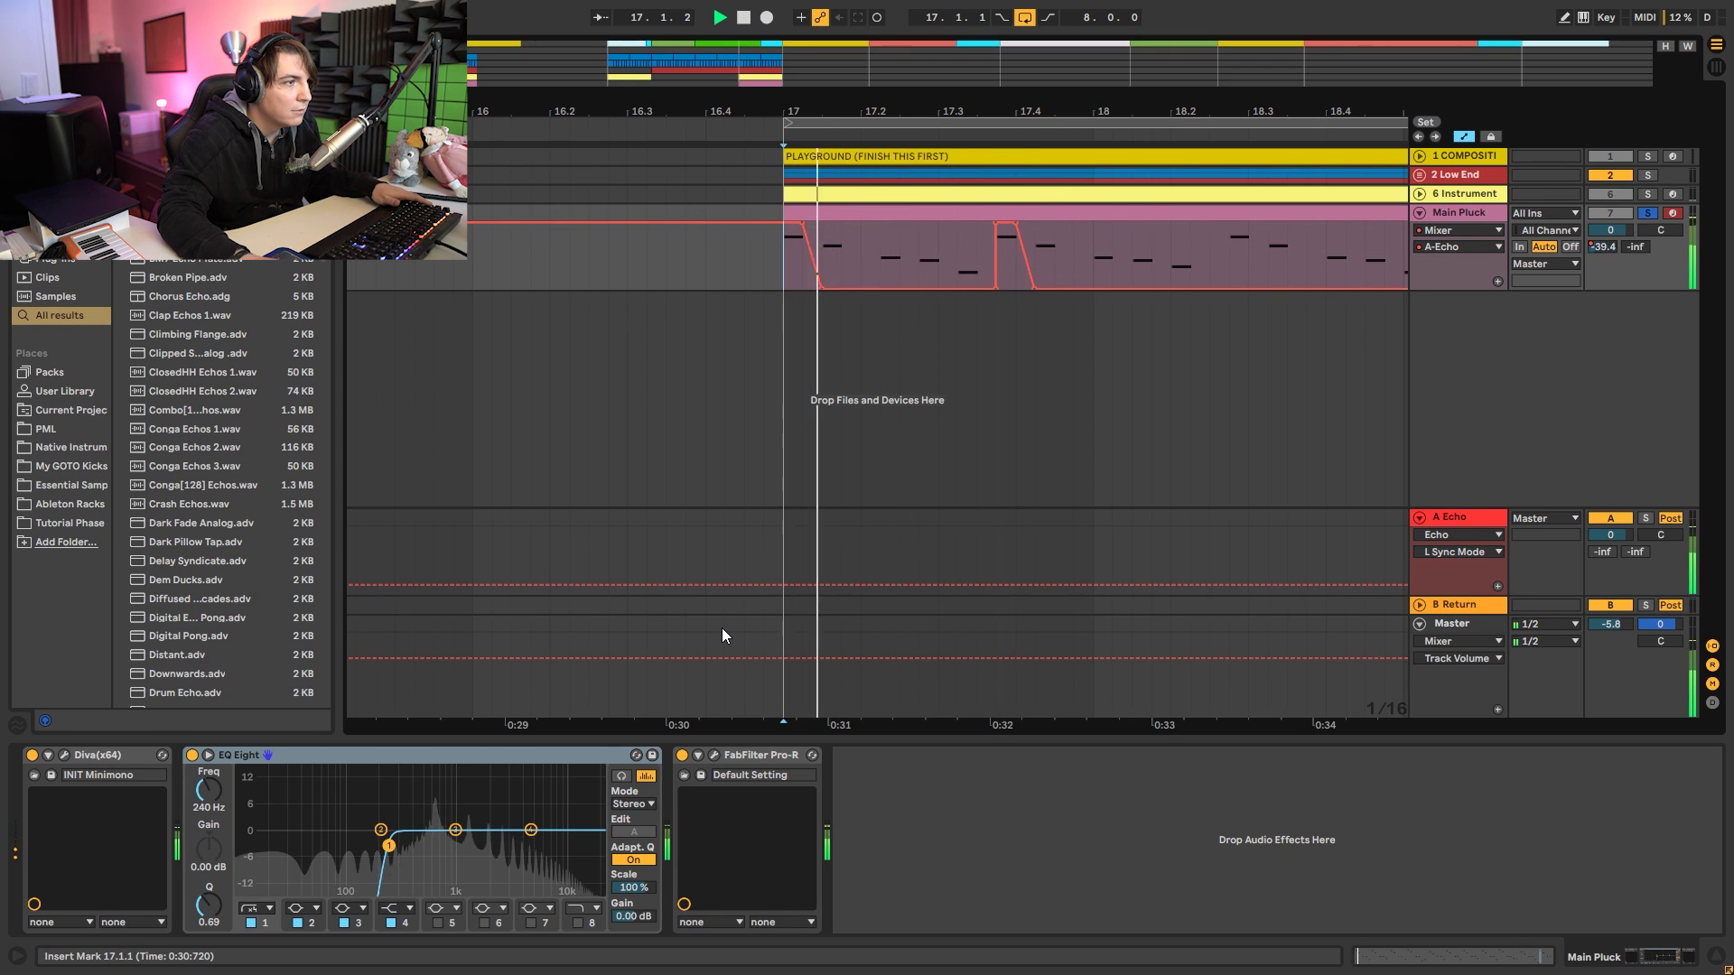
pyautogui.press('space')
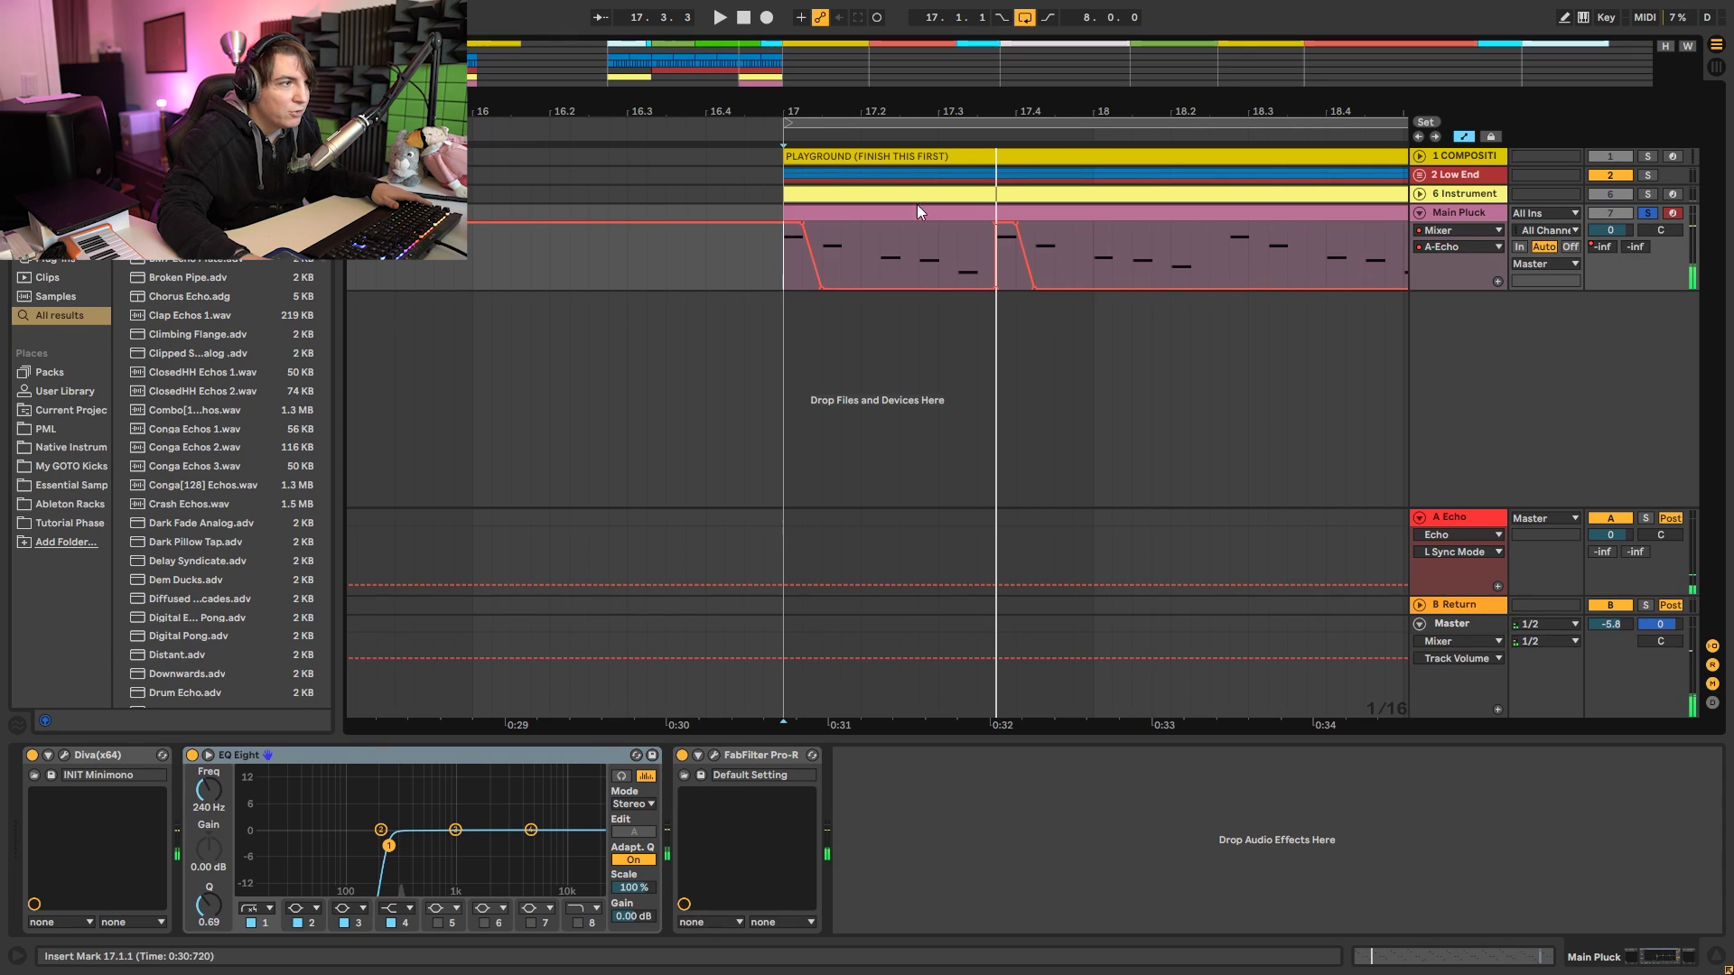
# Unfold the B return, and set the A return's Echo to HP 198 Hz, LP 4.89 kHz, Dry/Wet 94% and Feedback 29%.
pyautogui.click(1460, 607)
pyautogui.click(1419, 605)
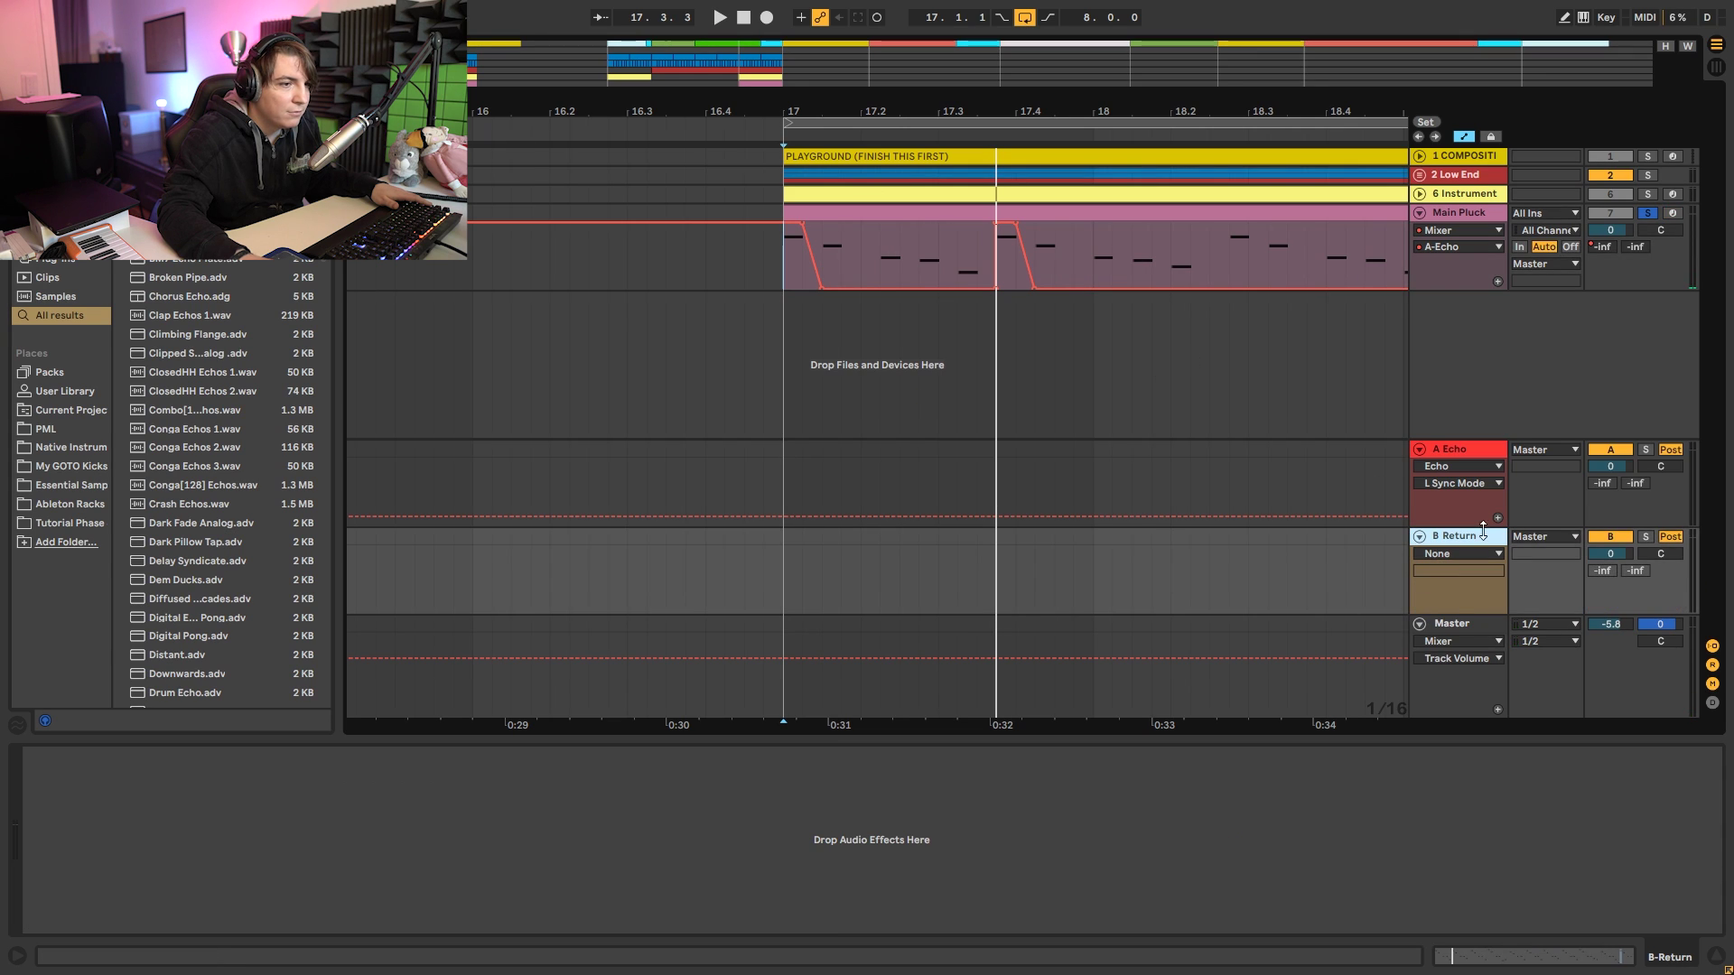
pyautogui.click(1475, 454)
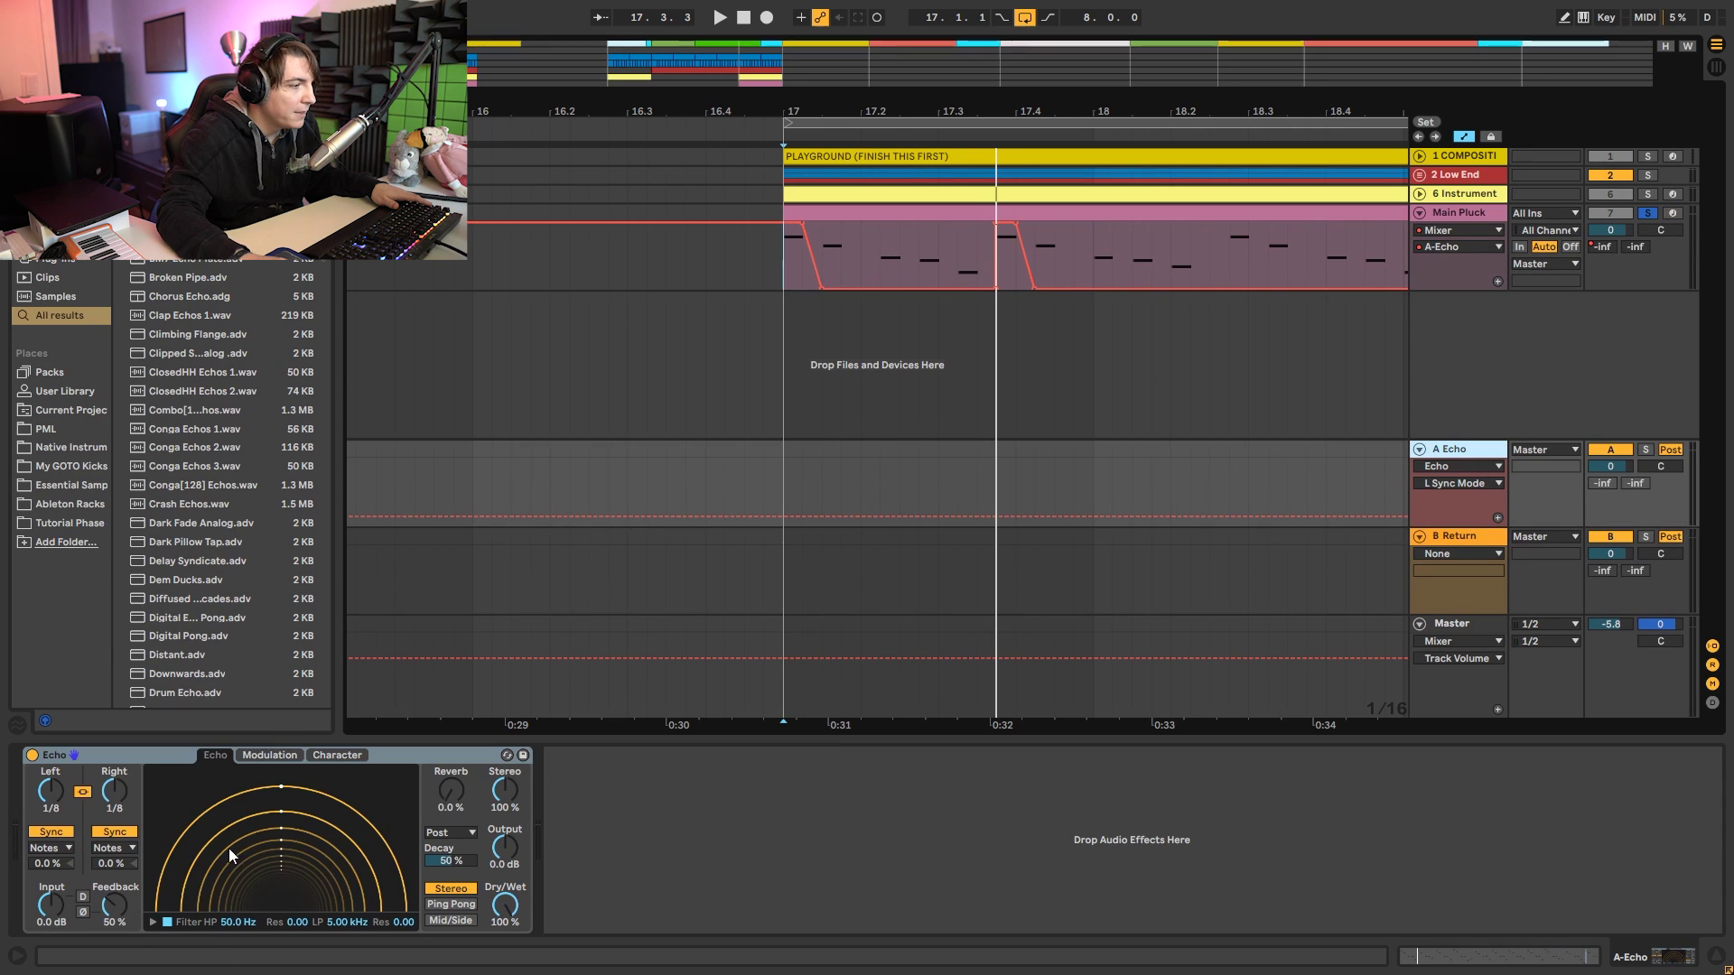
pyautogui.click(153, 922)
pyautogui.moveTo(181, 904); pyautogui.dragTo(236, 904)
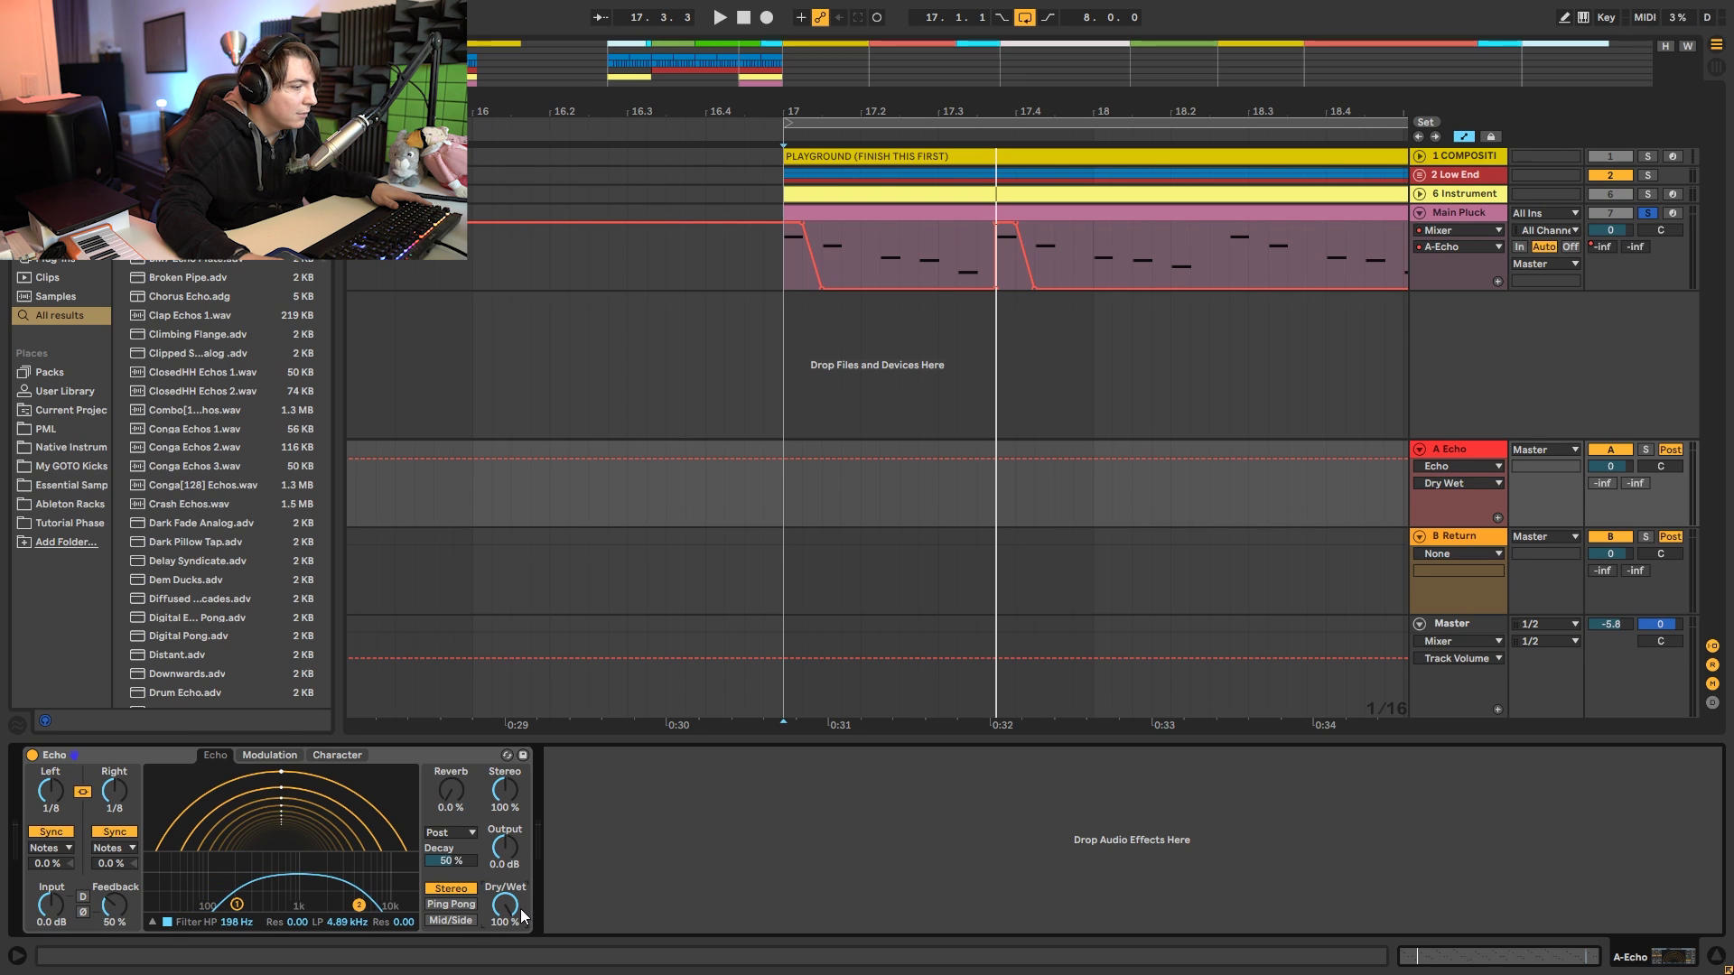
pyautogui.moveTo(520, 909); pyautogui.dragTo(520, 914)
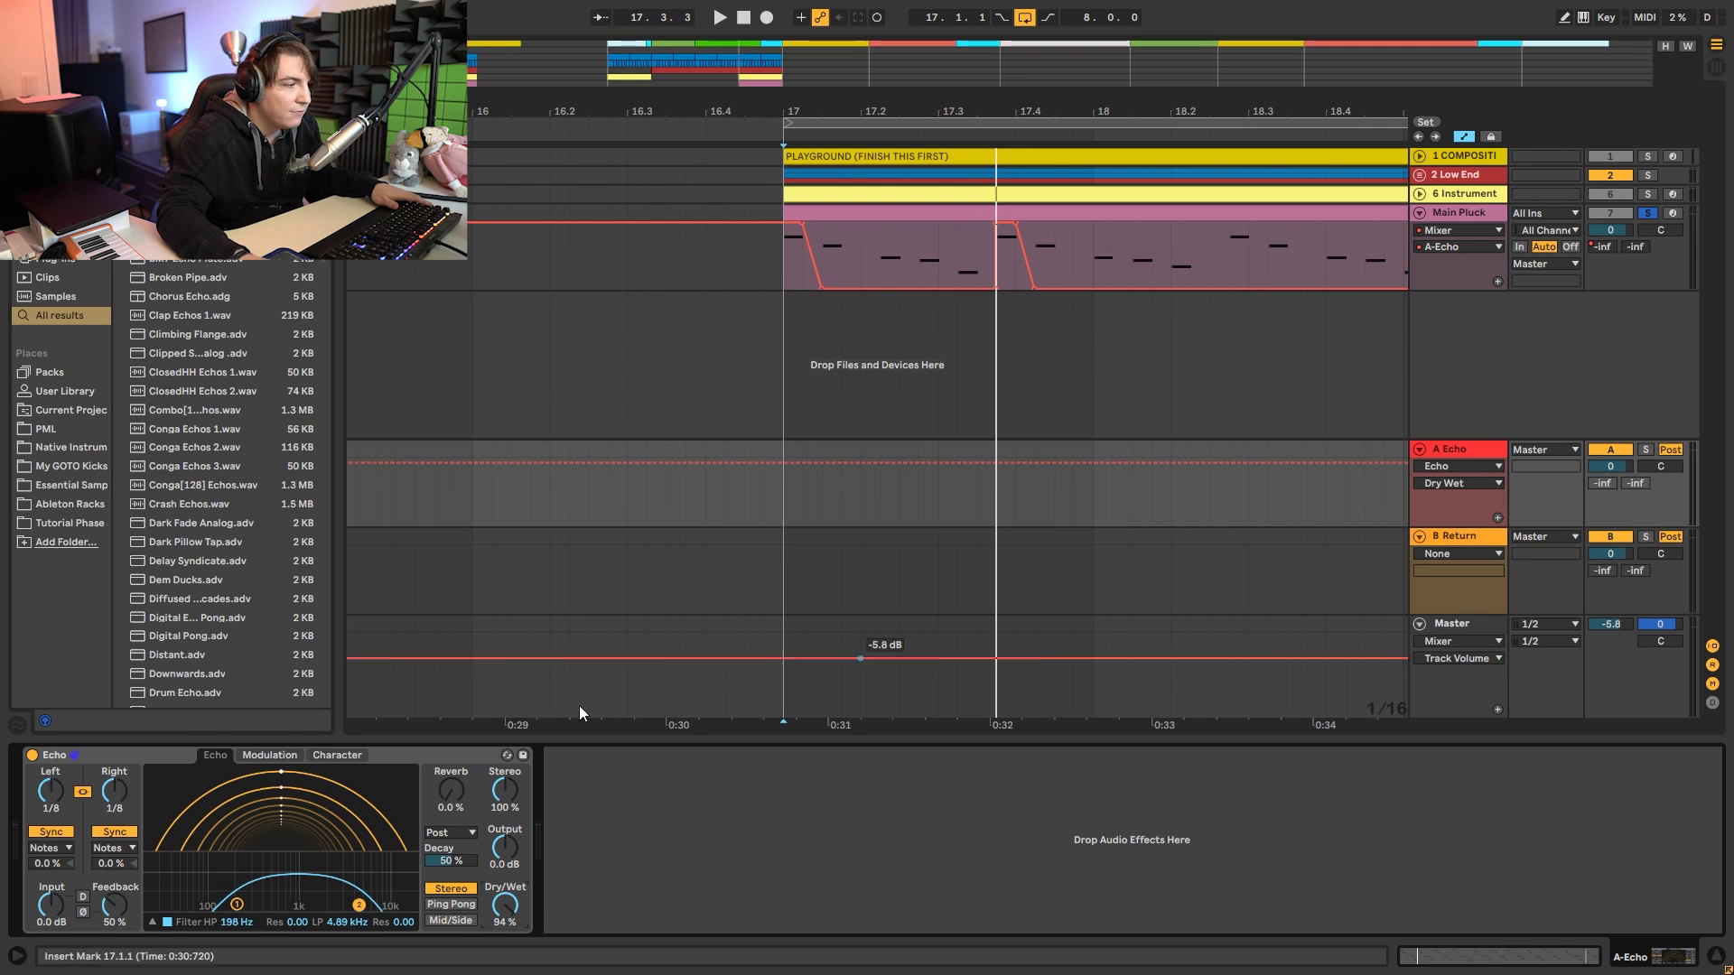
pyautogui.moveTo(115, 906); pyautogui.dragTo(115, 923)
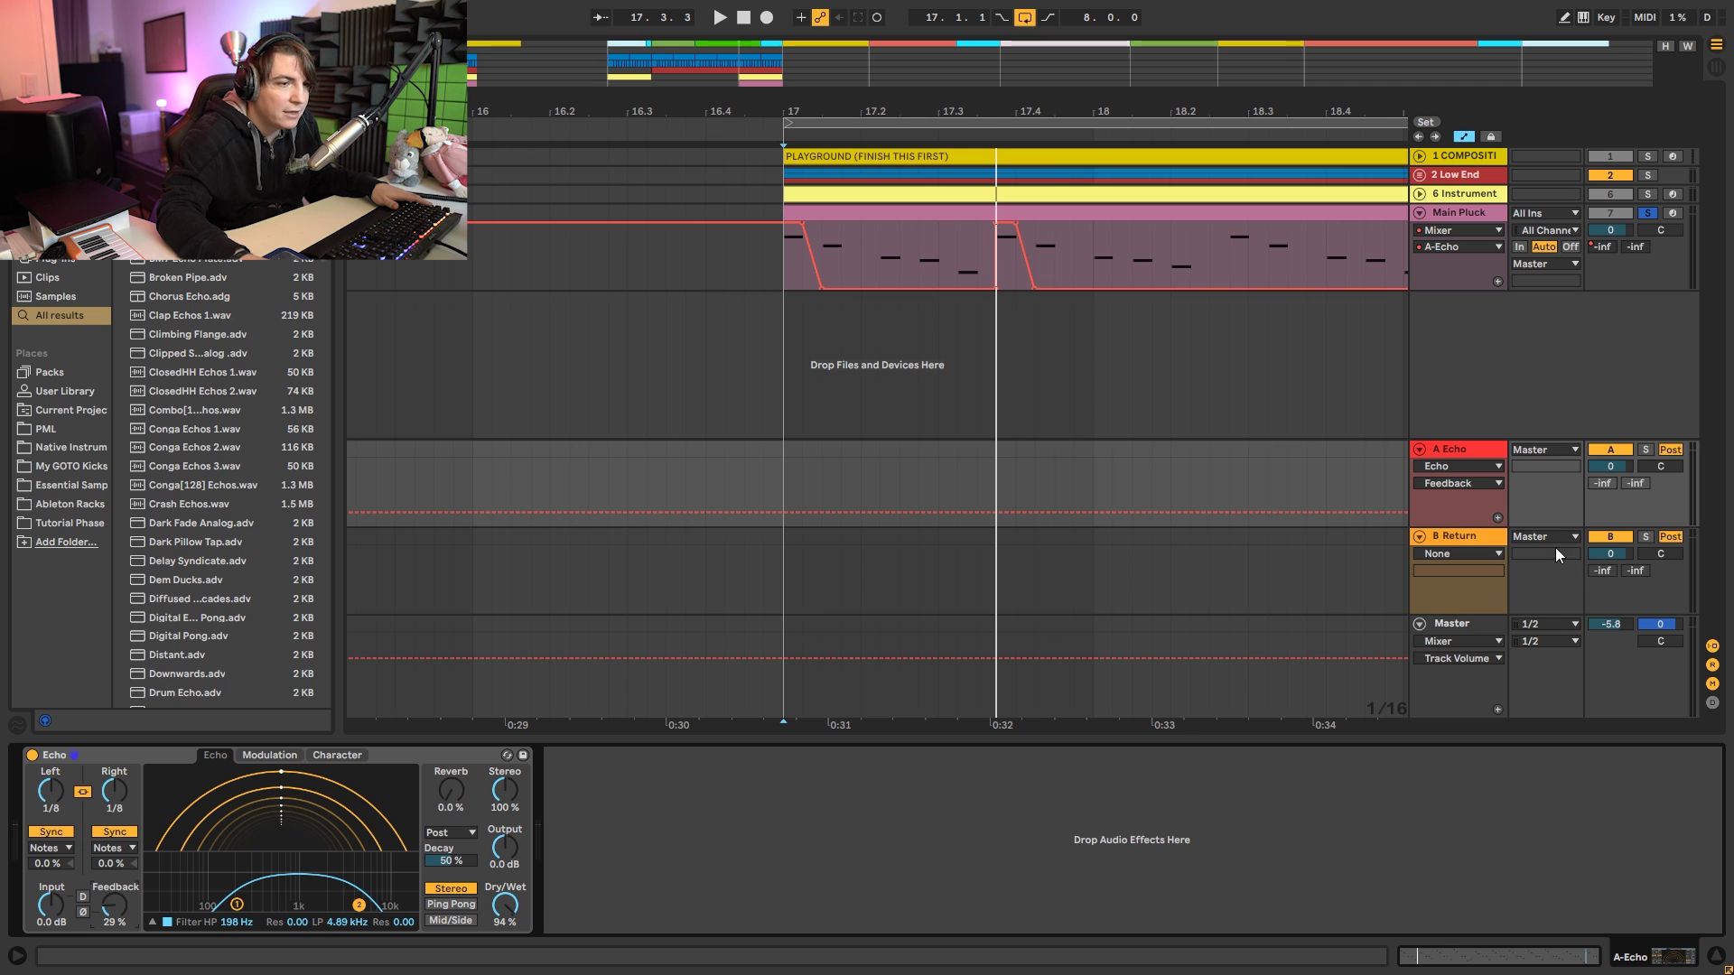
# Lower the A Echo return's track volume to -8.0 dB and check it against playback from 17.1.1.
pyautogui.press('space')
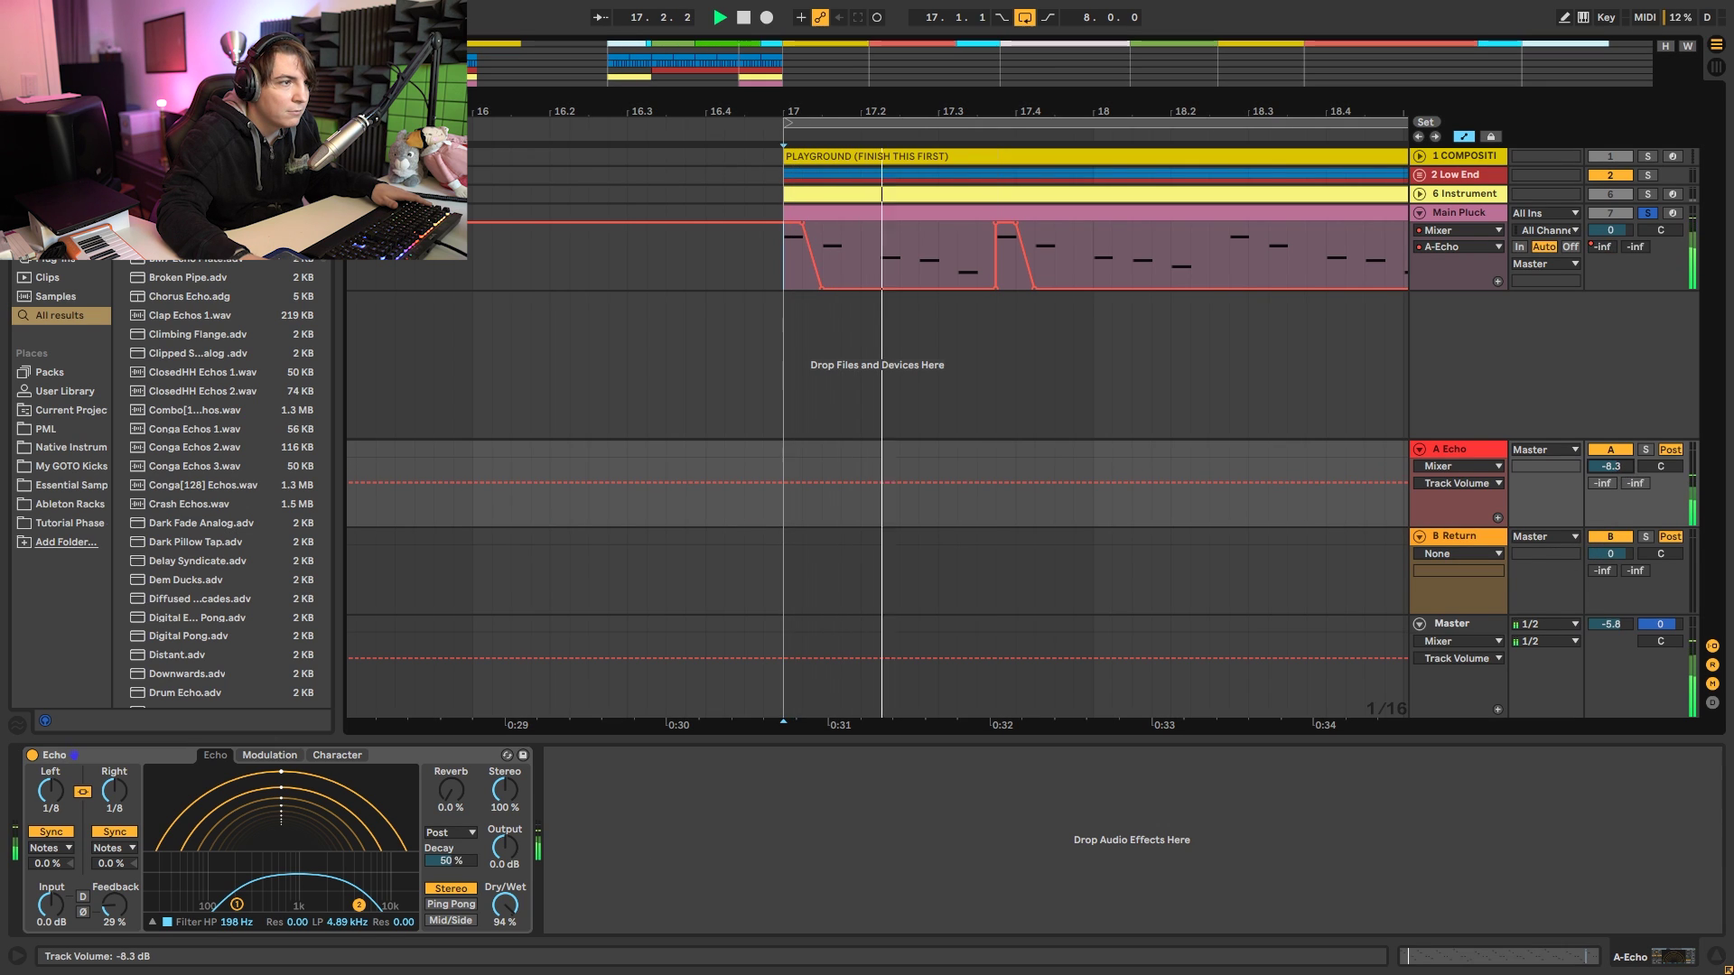
pyautogui.moveTo(1618, 466); pyautogui.dragTo(1619, 487)
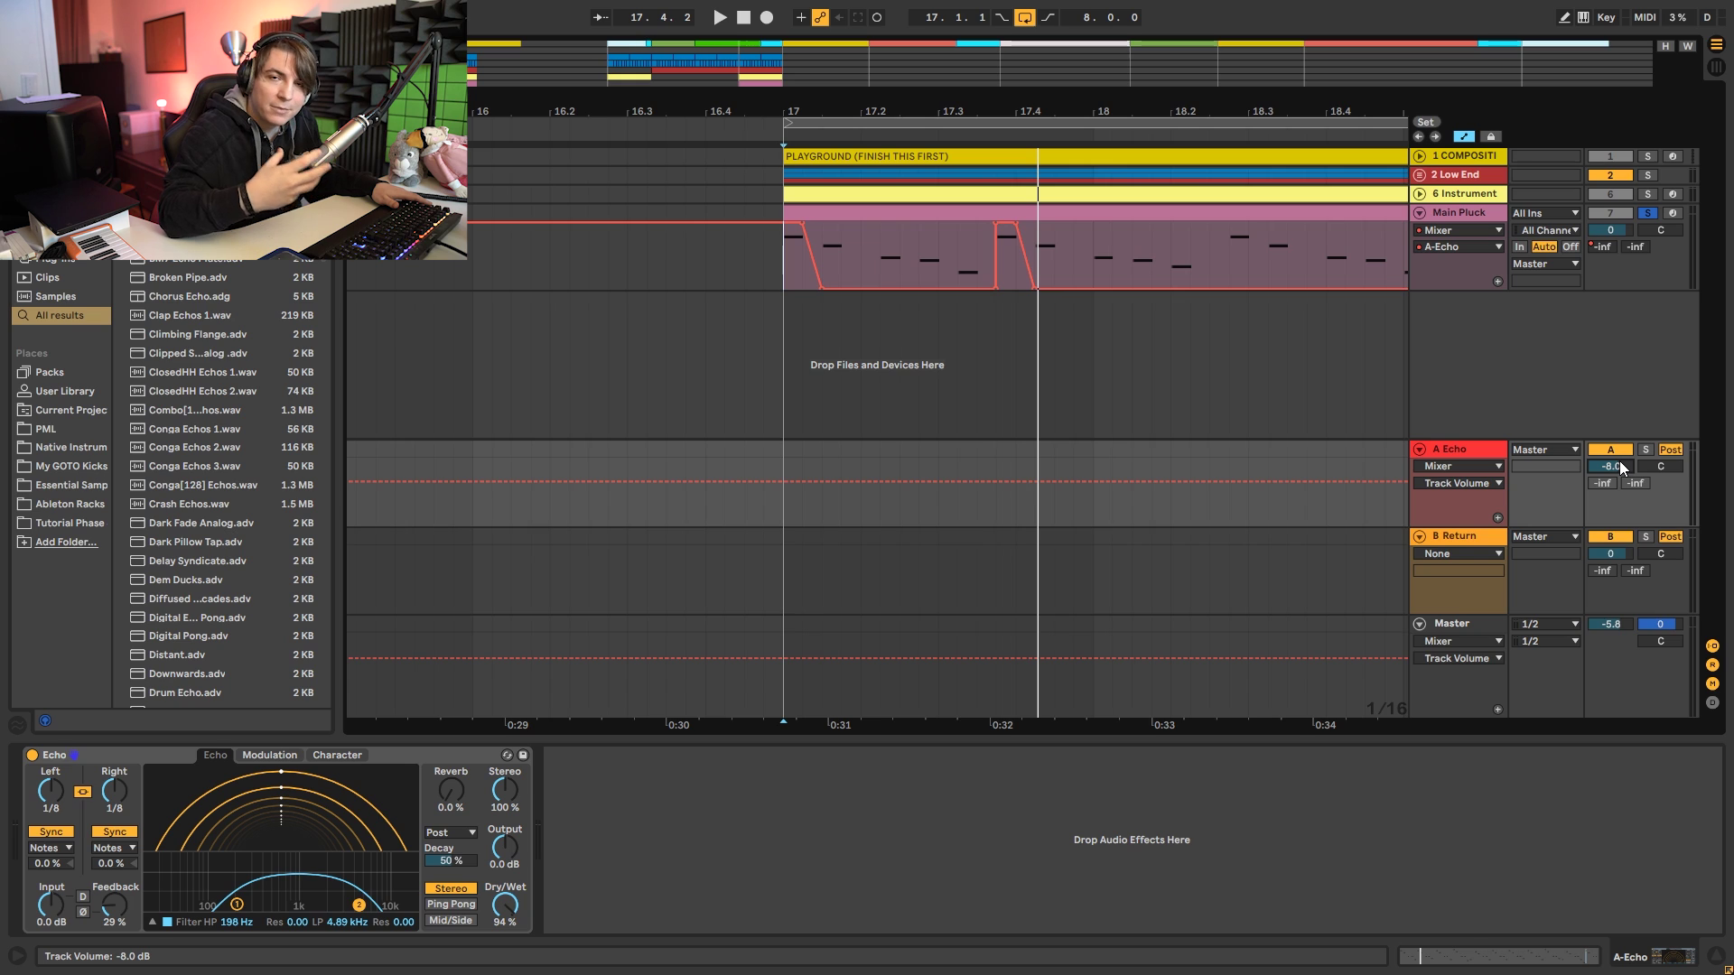
pyautogui.rightClick(1432, 508)
pyautogui.press('Escape')
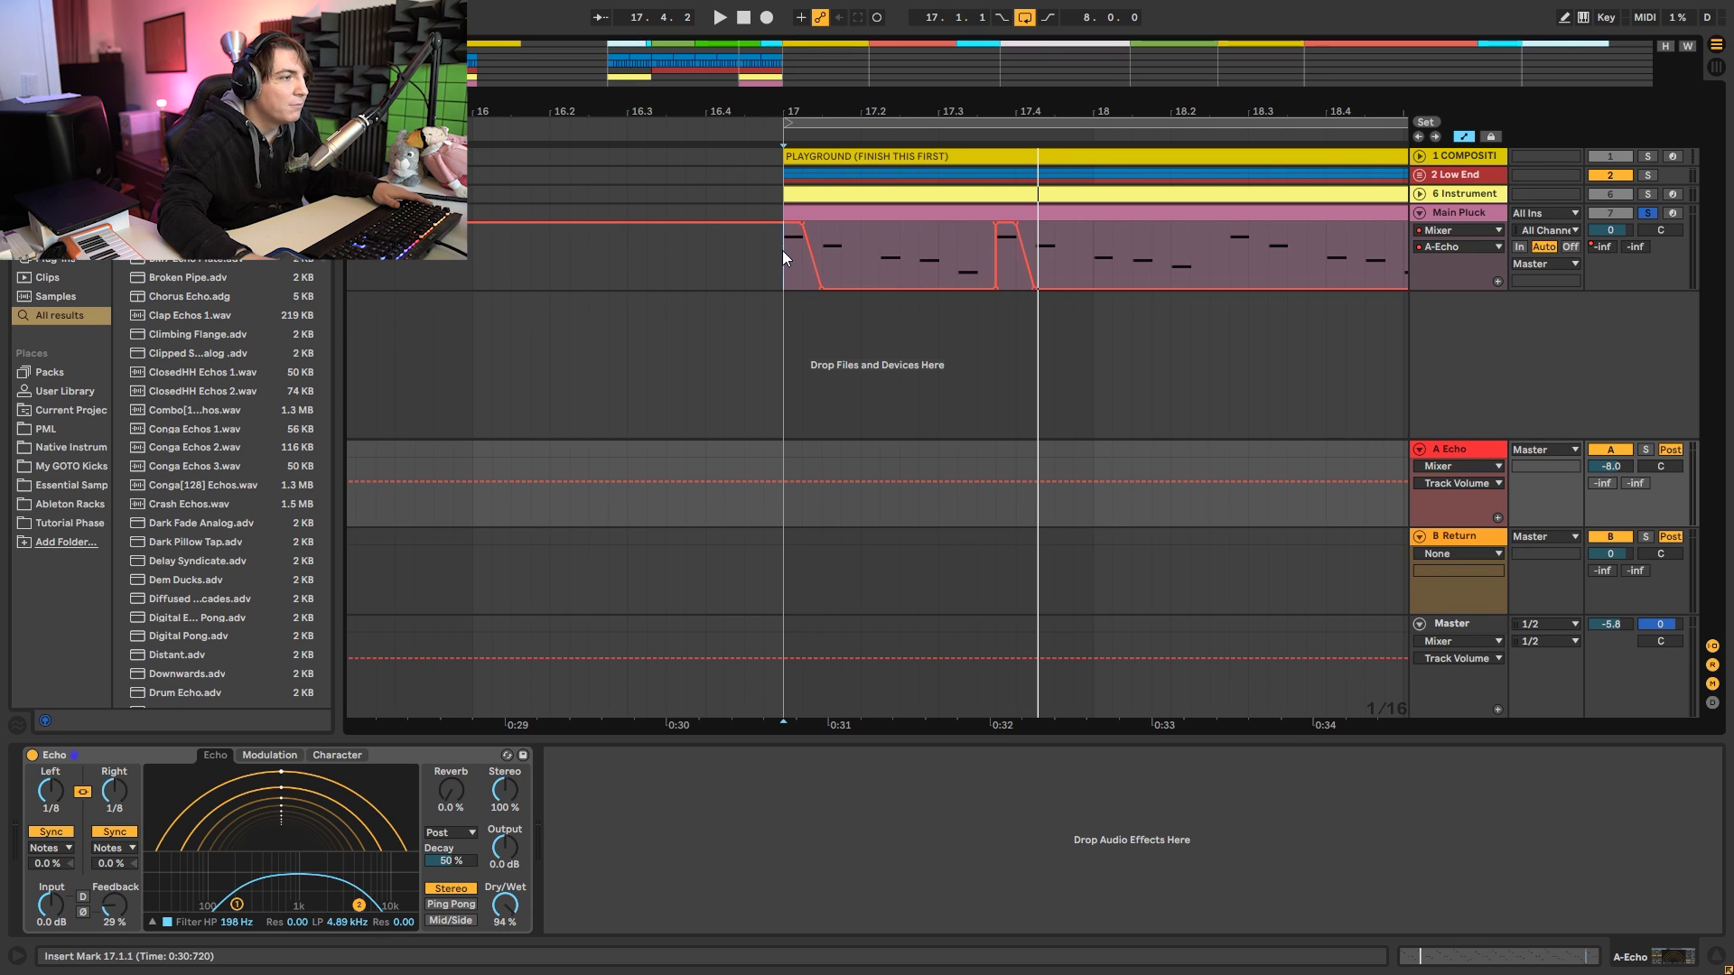
pyautogui.press('space')
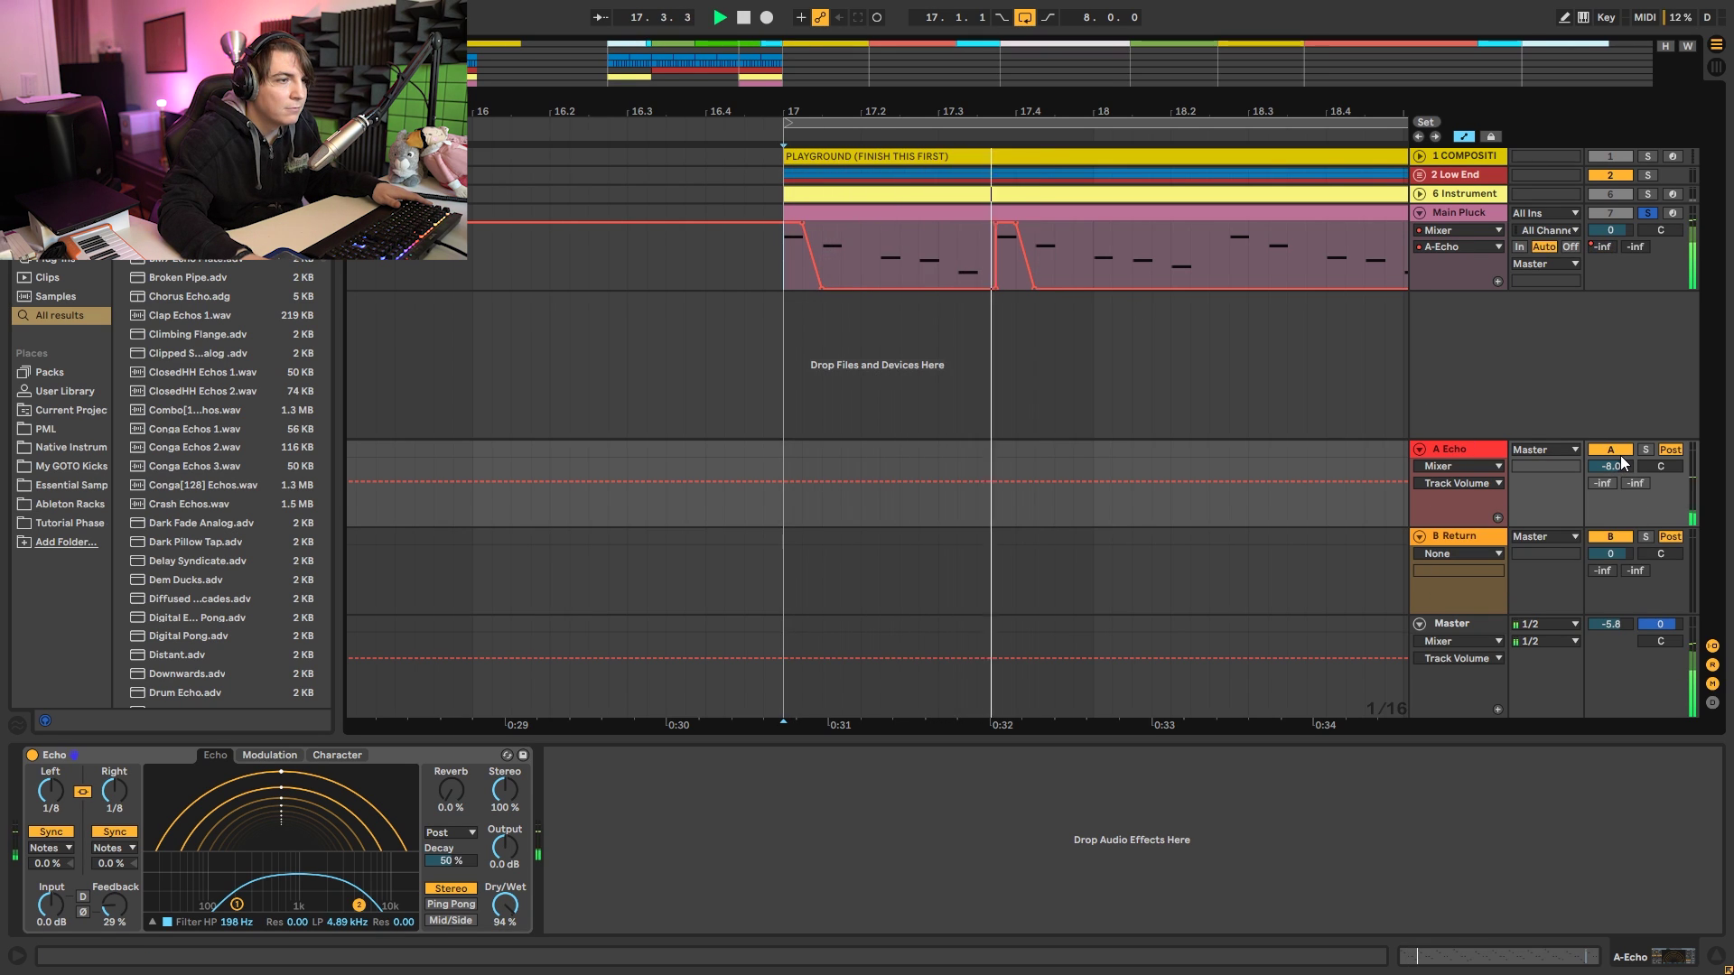
pyautogui.press('space')
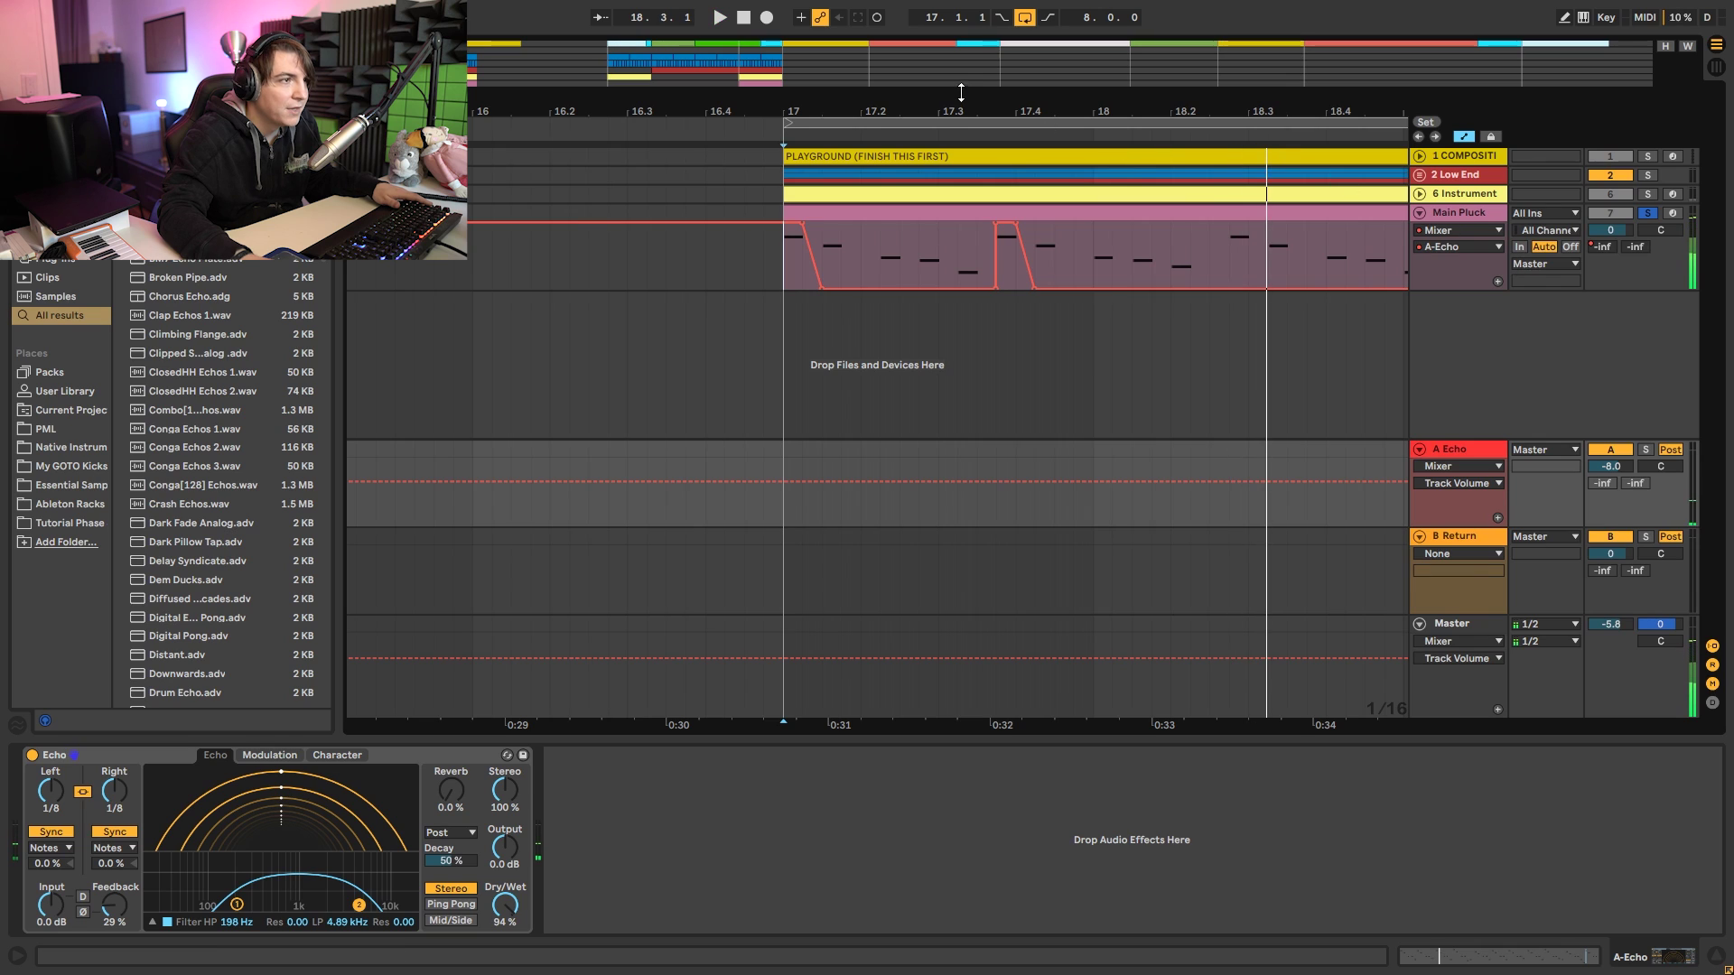
# Copy the A-Echo send peak spanning 17.1.1 to 17.1.3 and paste it at 18.2.4, early in bar 19, and at 20.1.1.
pyautogui.moveTo(960, 99); pyautogui.dragTo(899, 154)
pyautogui.moveTo(777, 255); pyautogui.dragTo(811, 256)
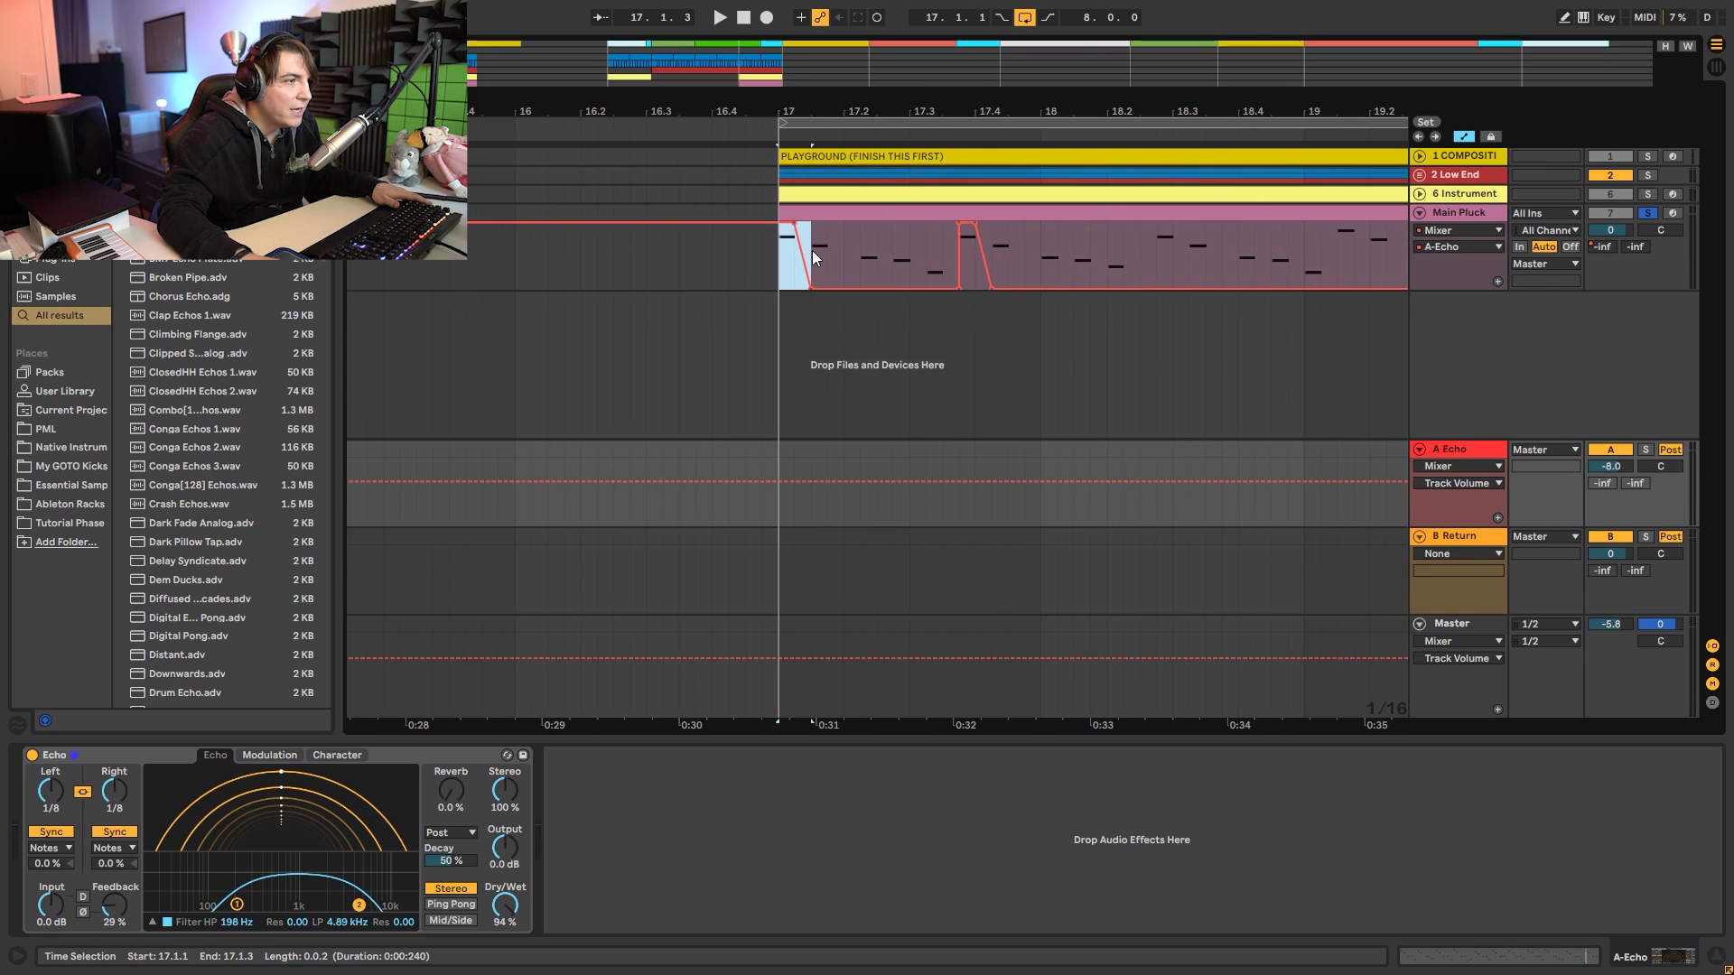
pyautogui.click(1157, 250)
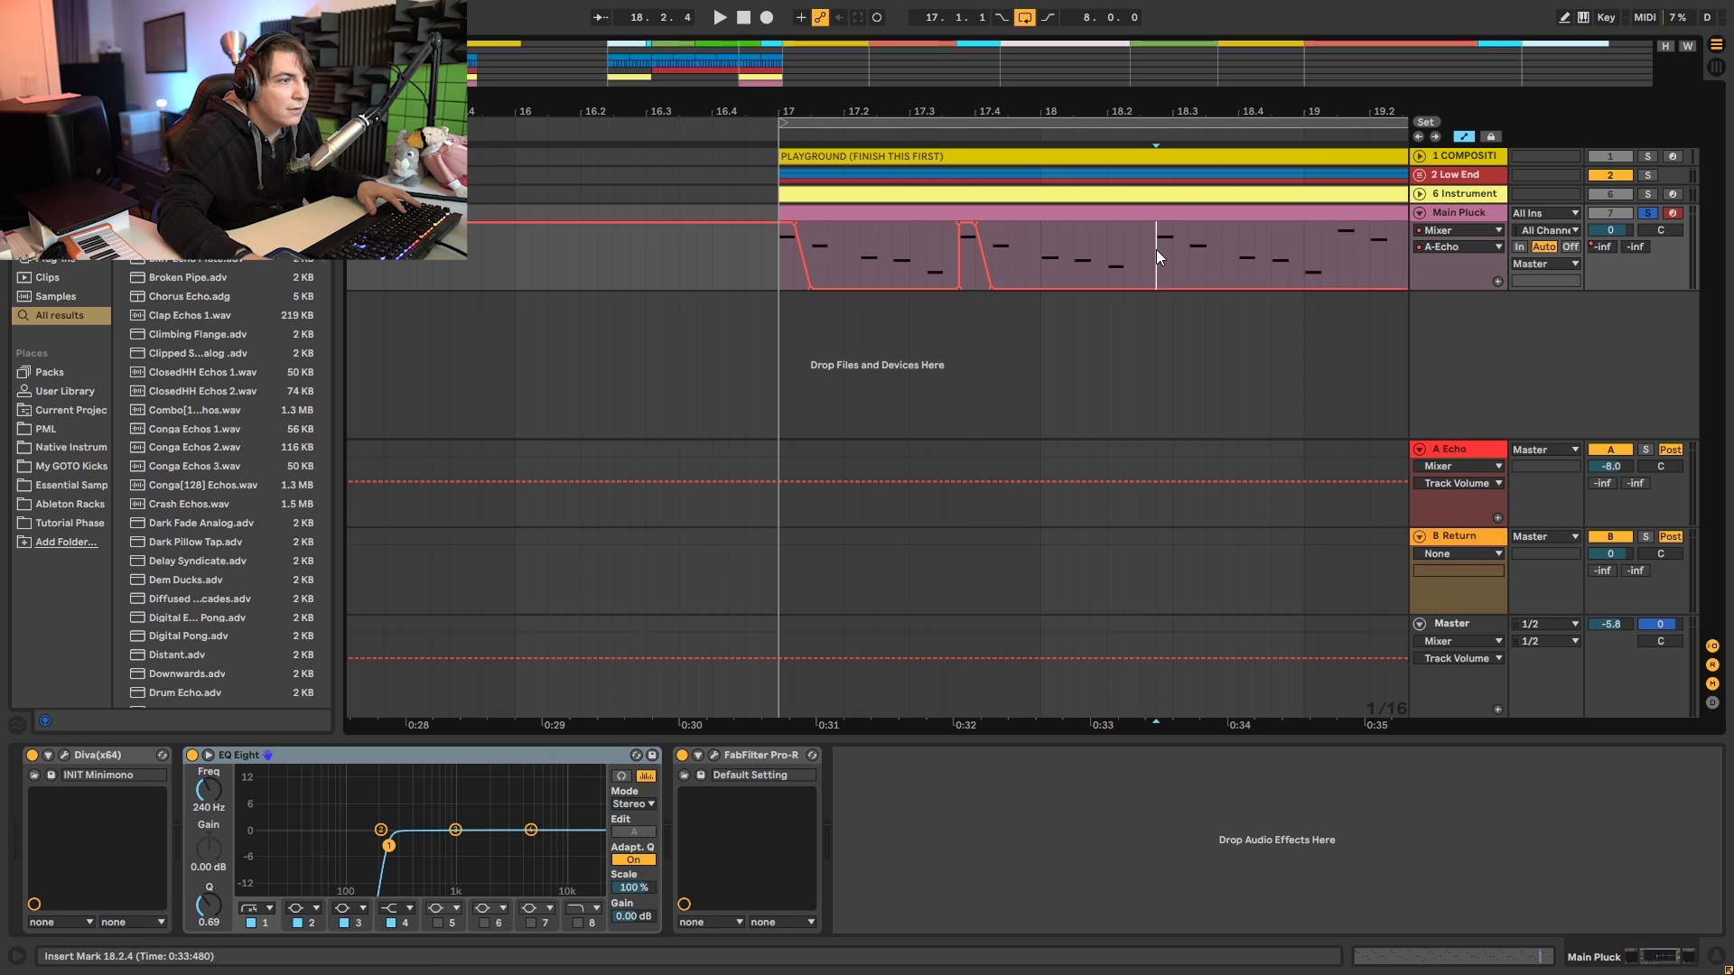
pyautogui.hotkey('ctrl', 'v')
pyautogui.moveTo(1140, 113); pyautogui.dragTo(1039, 83)
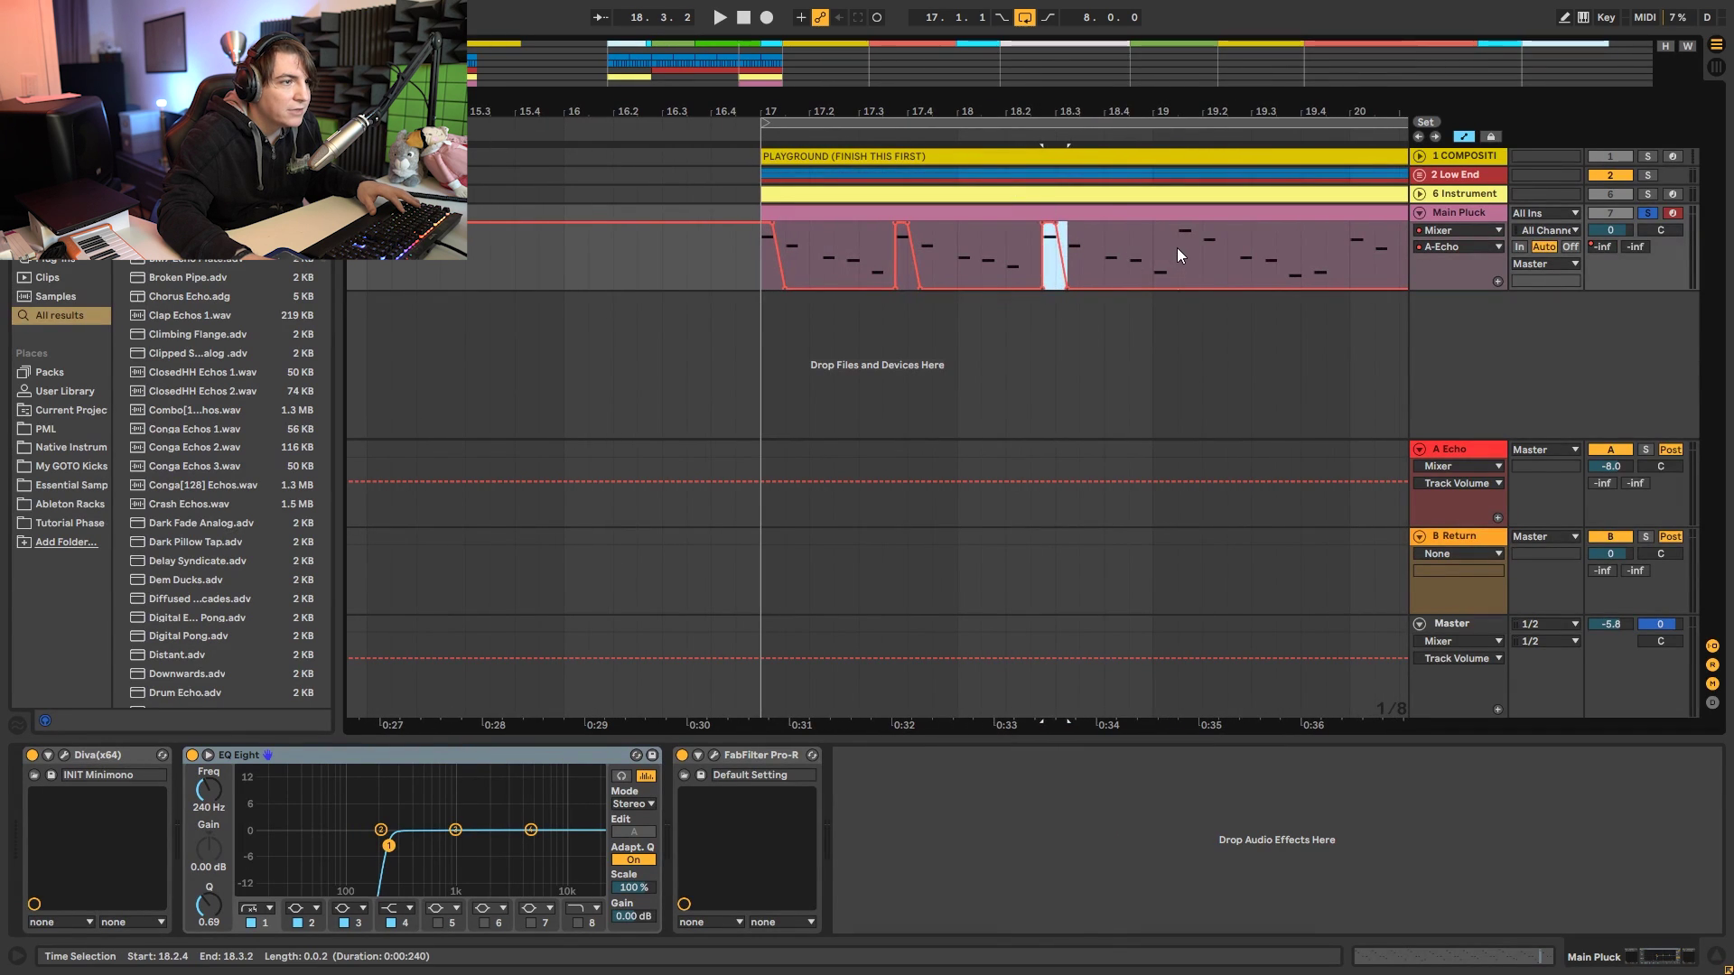
pyautogui.hscroll(3, 1217, 253)
pyautogui.click(1217, 257)
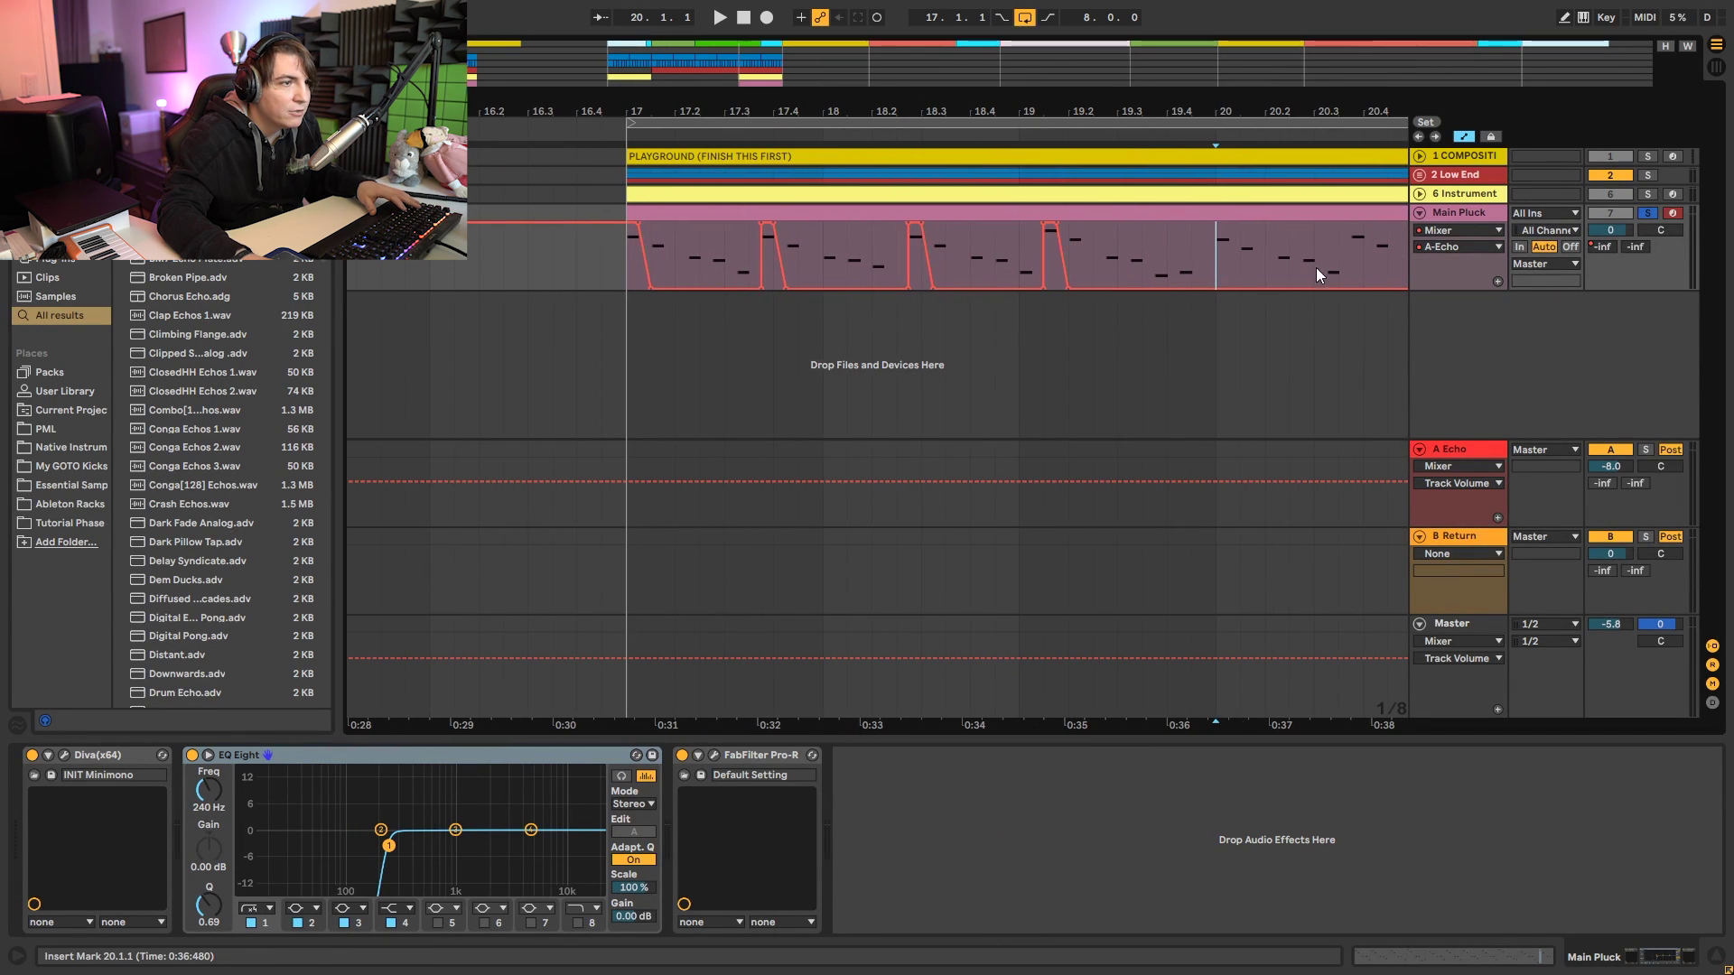
pyautogui.hotkey('ctrl', 'v')
# Paste the copied send peak at 20.3.4 and onto the first notes of the phrases in beat 21.2 and early bar 22.
pyautogui.scroll(3, 1337, 248)
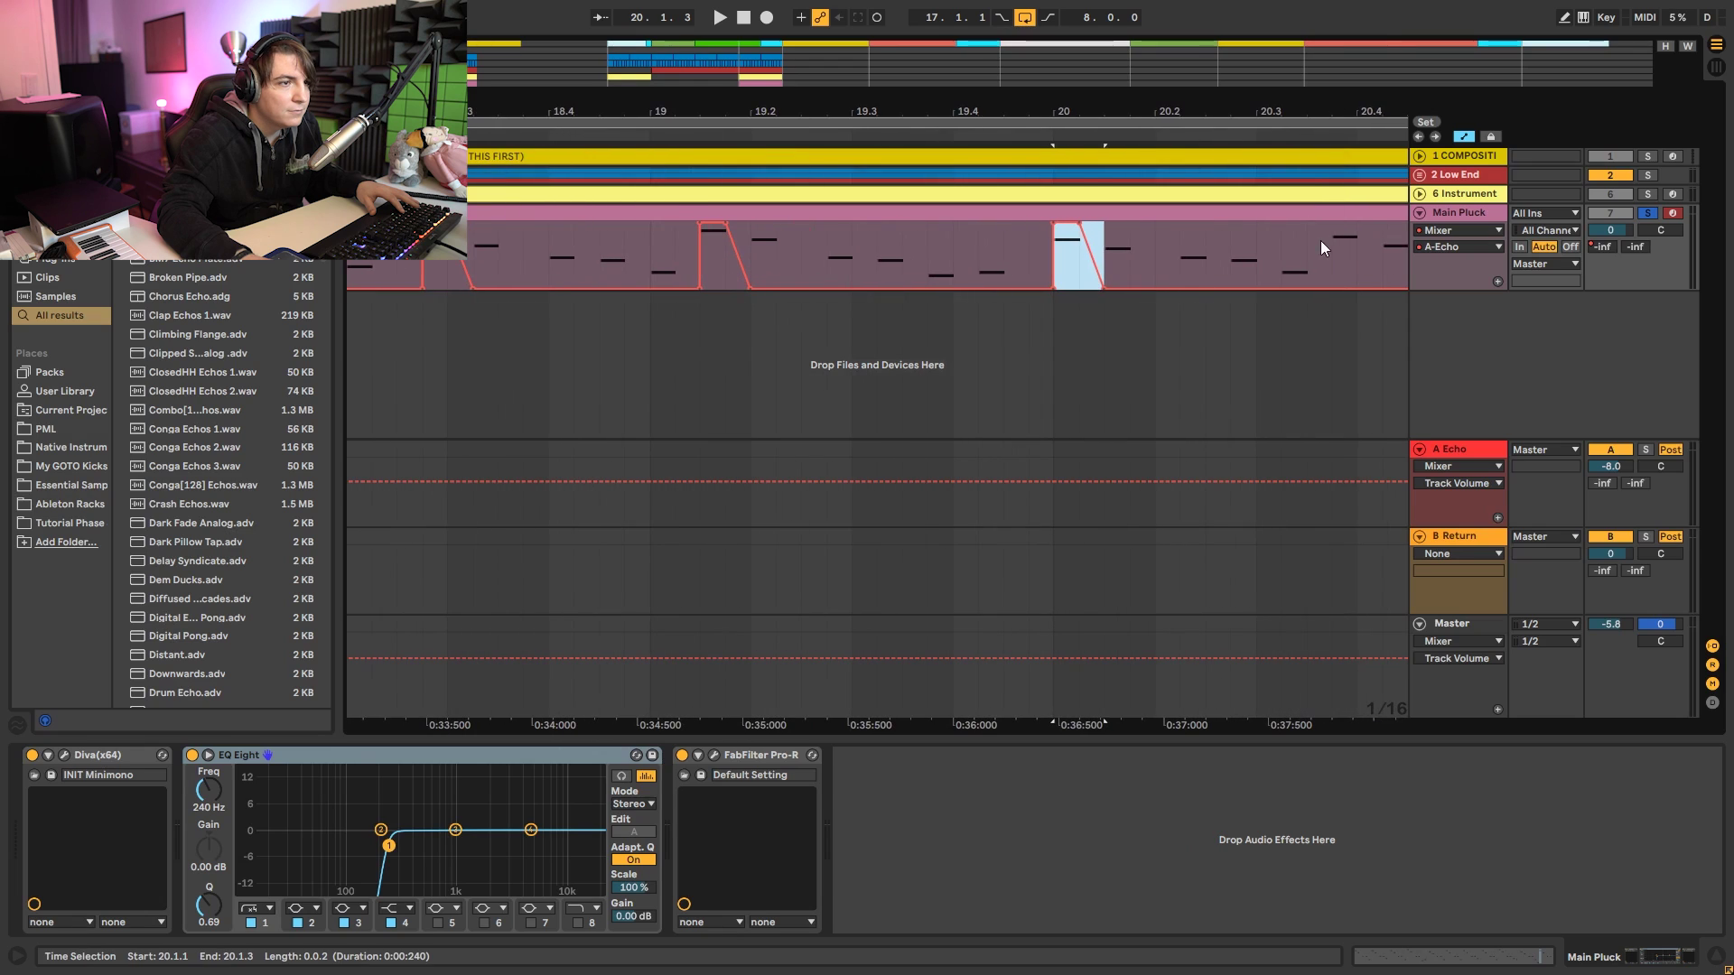
pyautogui.click(1329, 239)
pyautogui.hotkey('ctrl', 'v')
pyautogui.moveTo(1346, 113); pyautogui.dragTo(1013, 86)
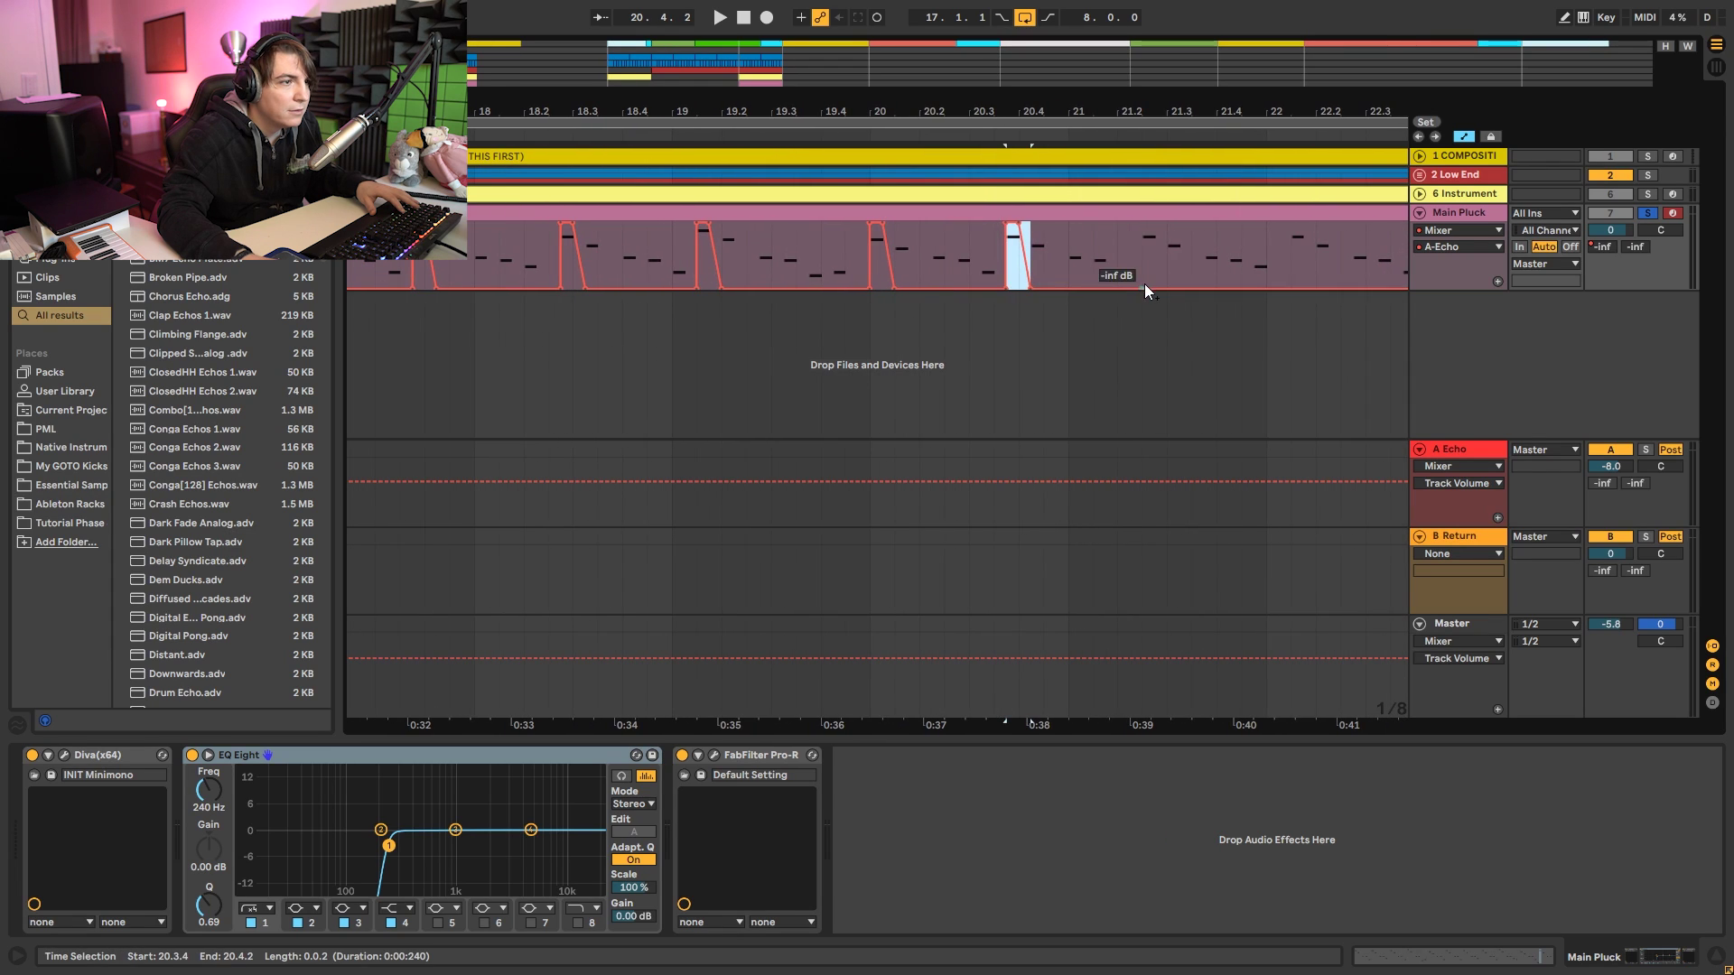
pyautogui.click(1144, 258)
pyautogui.hotkey('ctrl', 'v')
pyautogui.click(1292, 258)
pyautogui.hotkey('ctrl', 'v')
# Paste the send peak onto the remaining phrase-starting notes late in bar 22 and in bars 23 and 24.
pyautogui.moveTo(1360, 113); pyautogui.dragTo(1070, 198)
pyautogui.moveTo(1140, 110); pyautogui.dragTo(1140, 169)
pyautogui.click(1096, 265)
pyautogui.hotkey('ctrl', 'v')
pyautogui.moveTo(1126, 109); pyautogui.dragTo(892, 59)
pyautogui.moveTo(1027, 130); pyautogui.dragTo(957, 275)
pyautogui.click(1172, 254)
pyautogui.hotkey('ctrl', 'v')
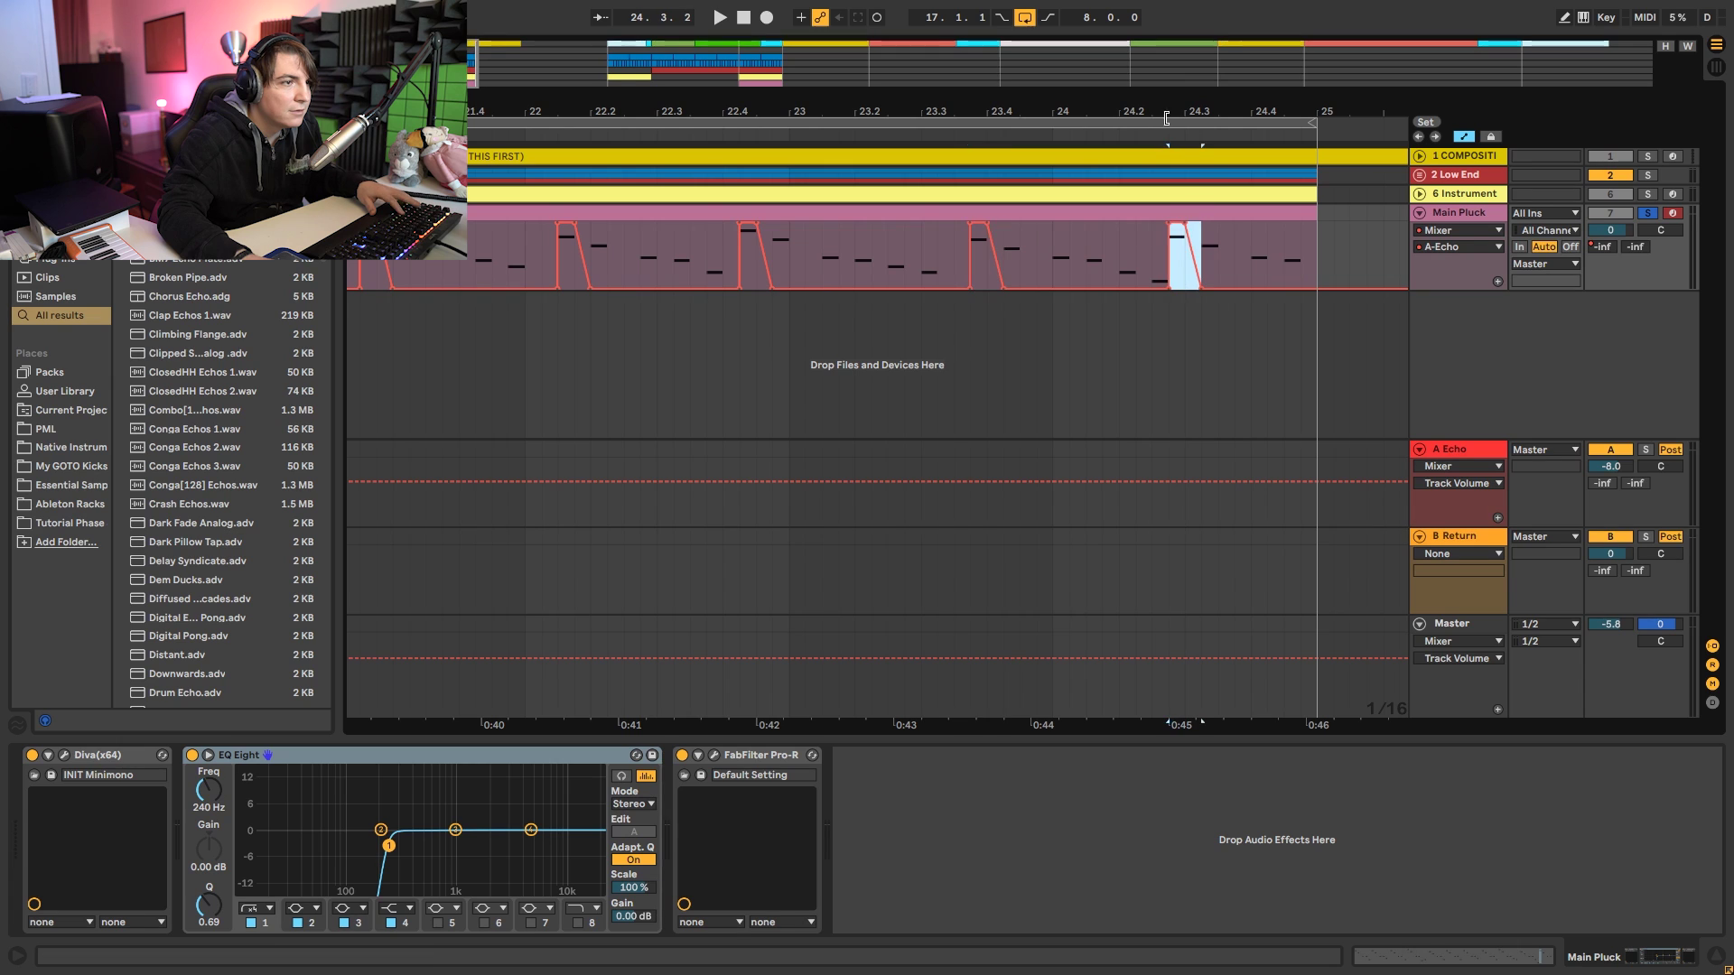
pyautogui.moveTo(1014, 108); pyautogui.dragTo(1230, 44)
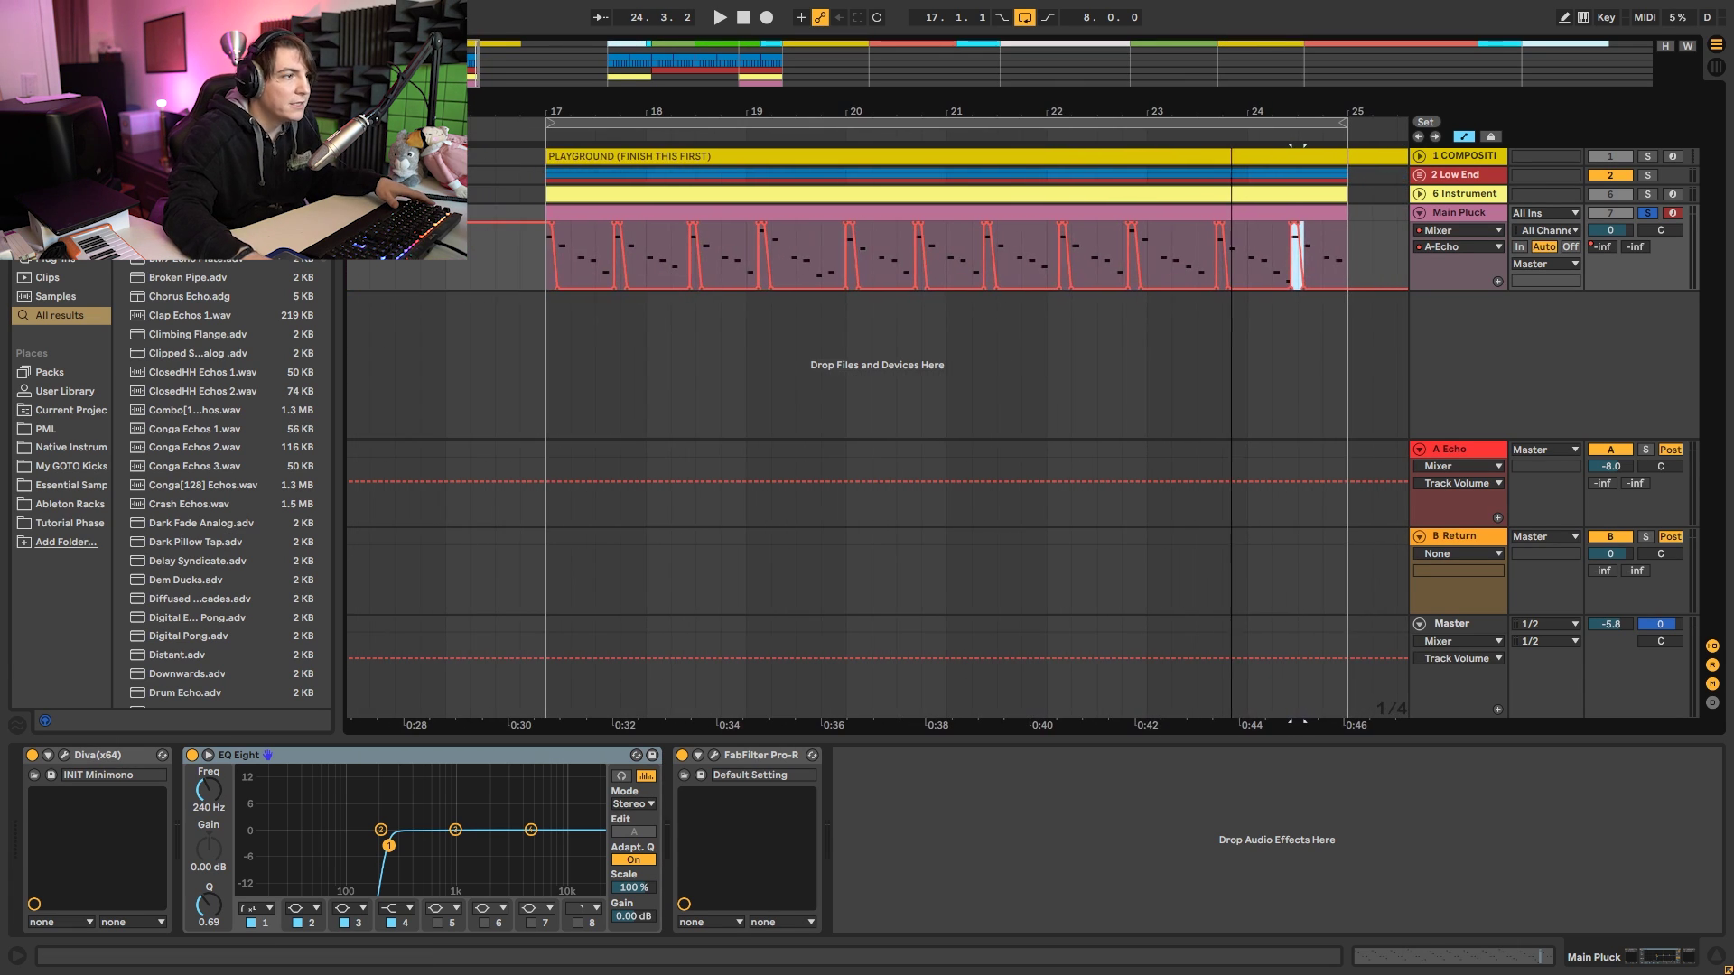
# During playback, set the A return's Echo filter to 179 Hz high-pass and 4.53 kHz low-pass, with Feedback at 48%.
pyautogui.press('space')
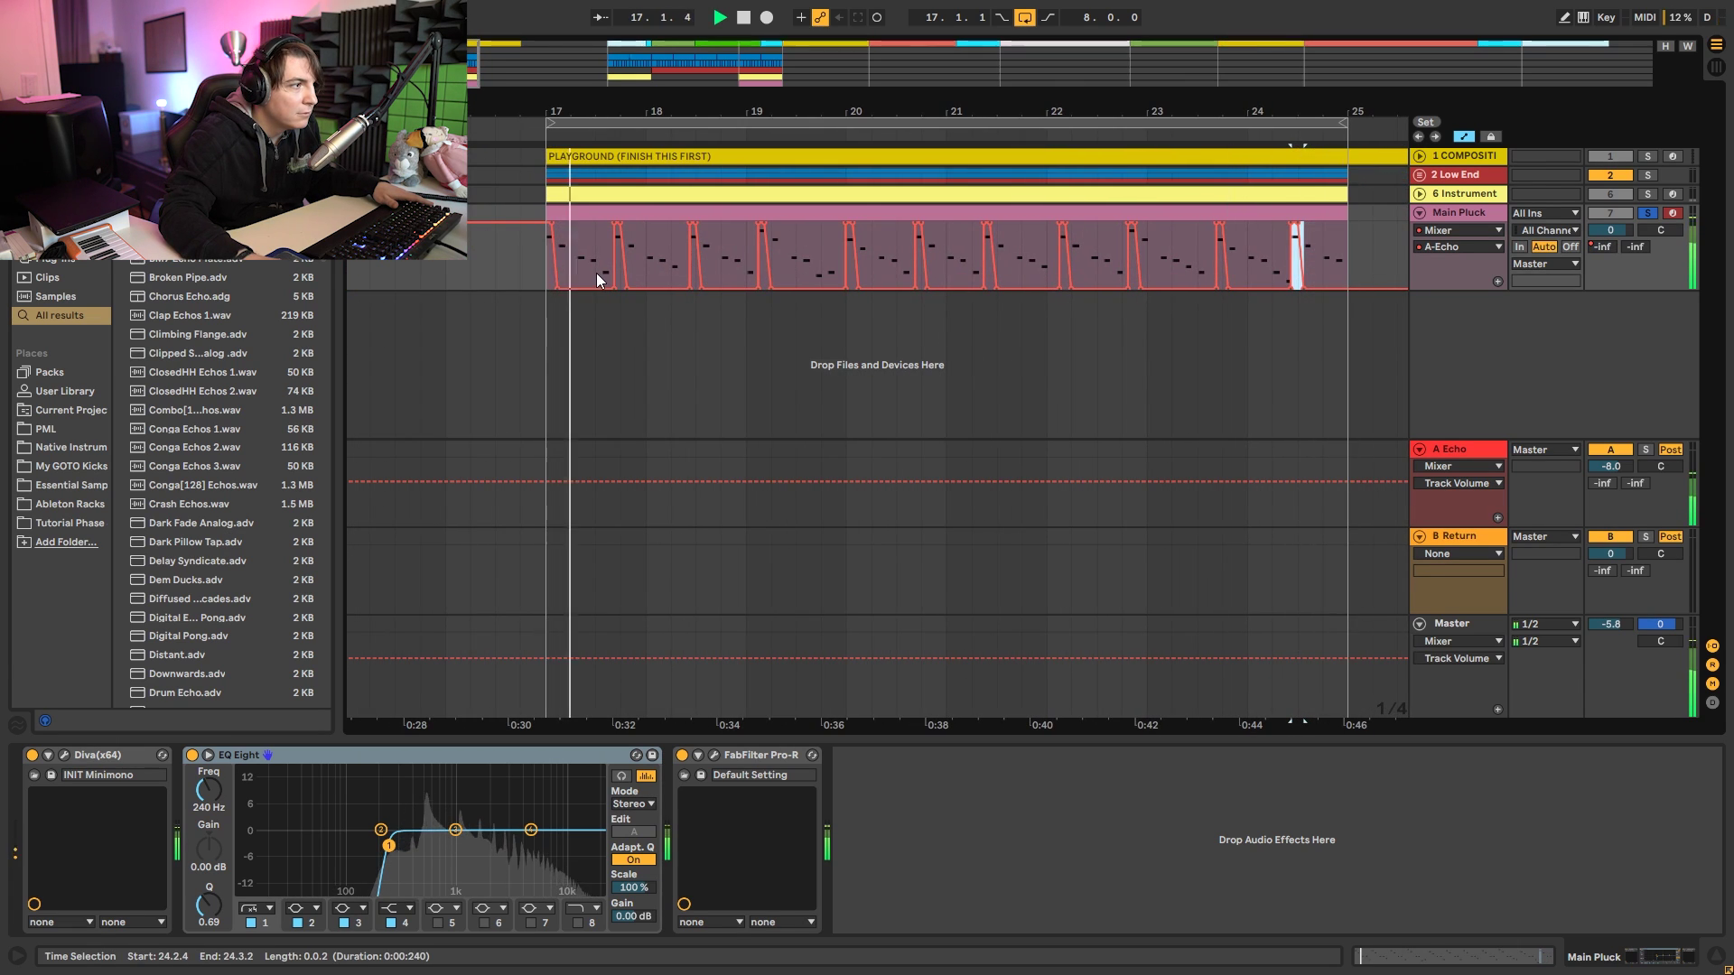
pyautogui.click(1466, 459)
pyautogui.moveTo(238, 905); pyautogui.dragTo(234, 900)
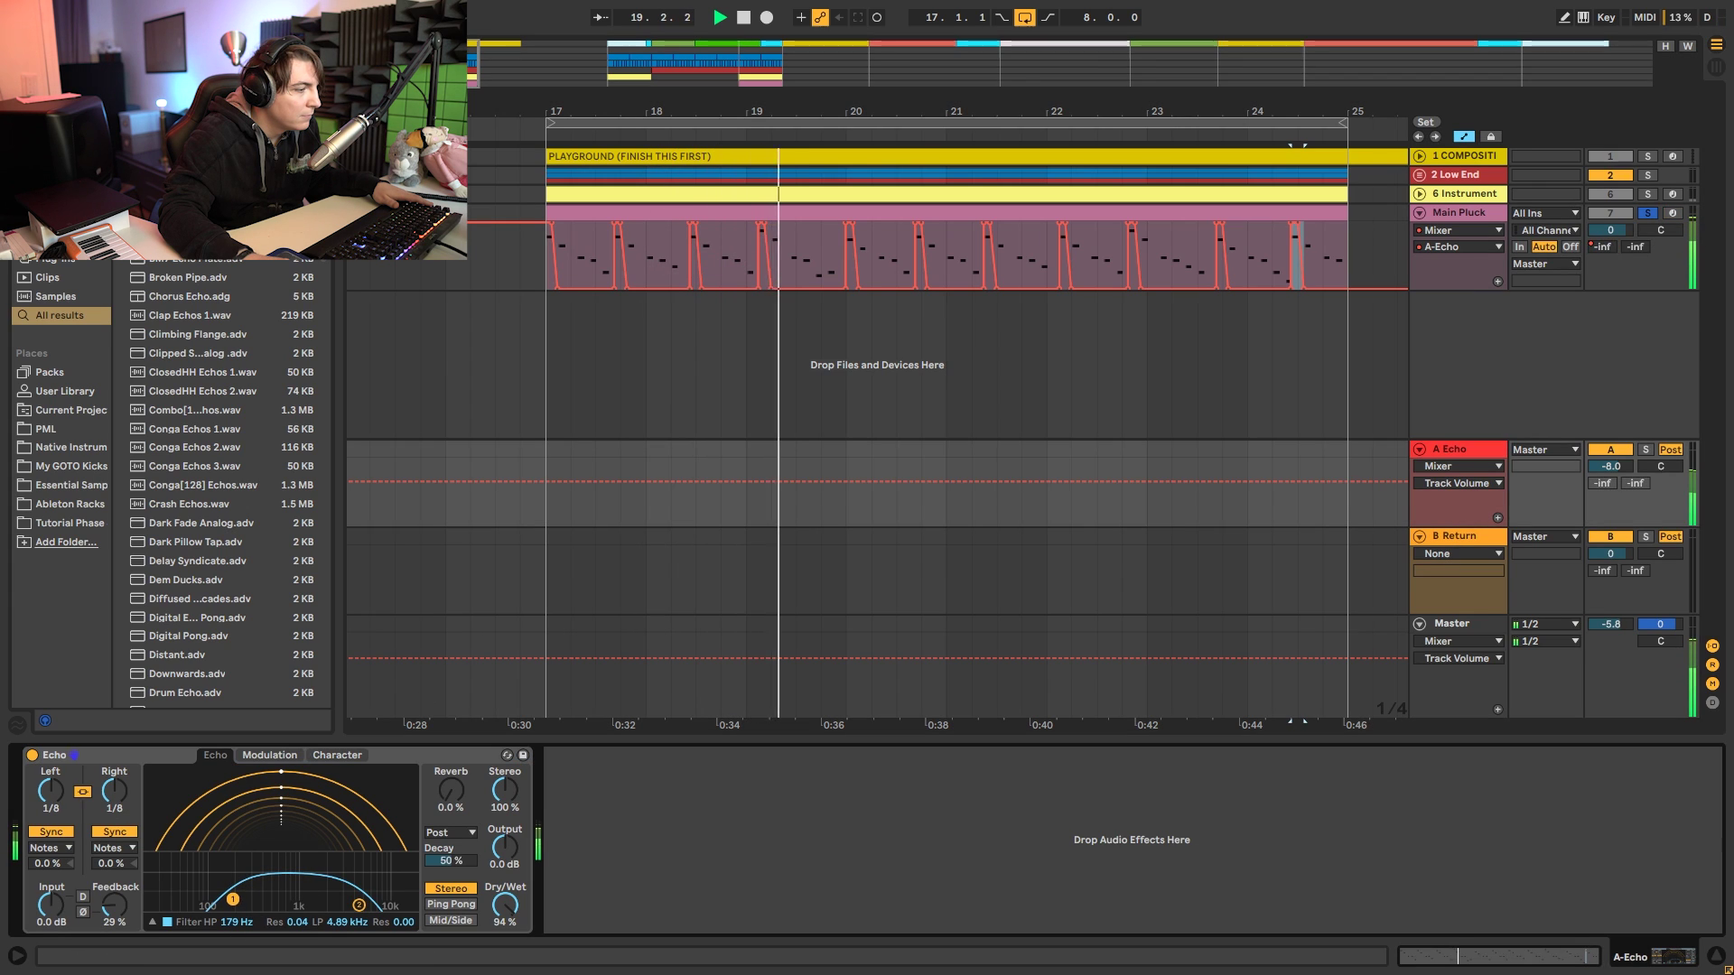
pyautogui.moveTo(359, 905); pyautogui.dragTo(356, 905)
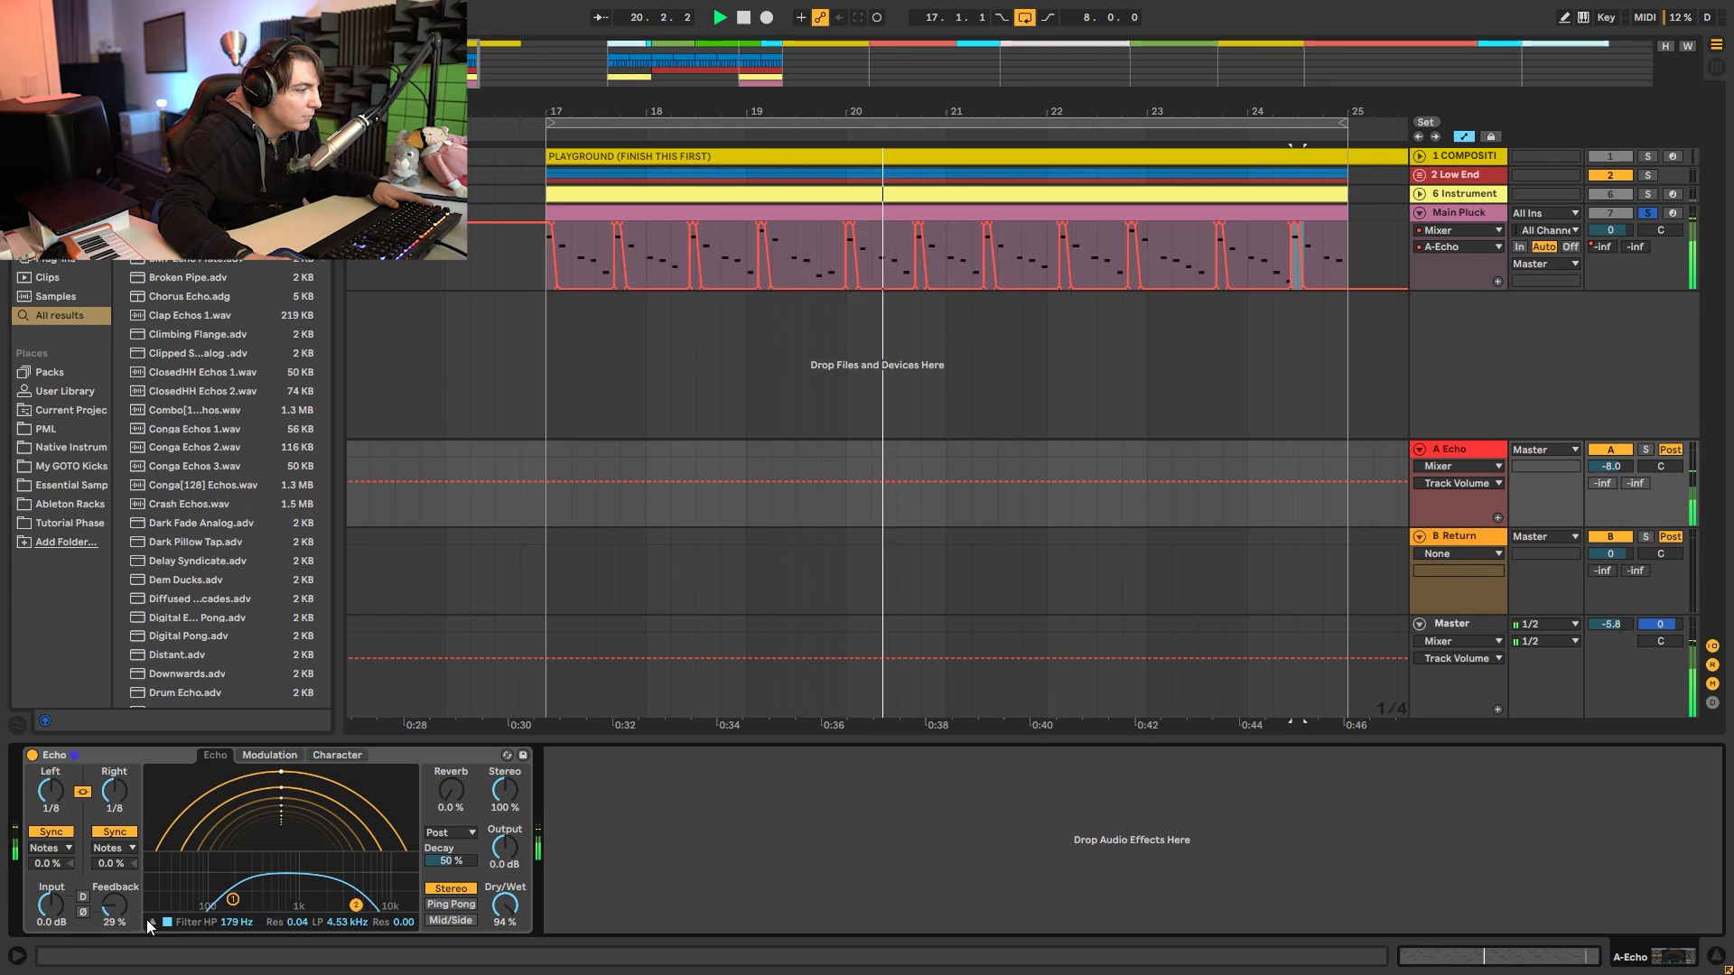
pyautogui.moveTo(115, 906); pyautogui.dragTo(128, 816)
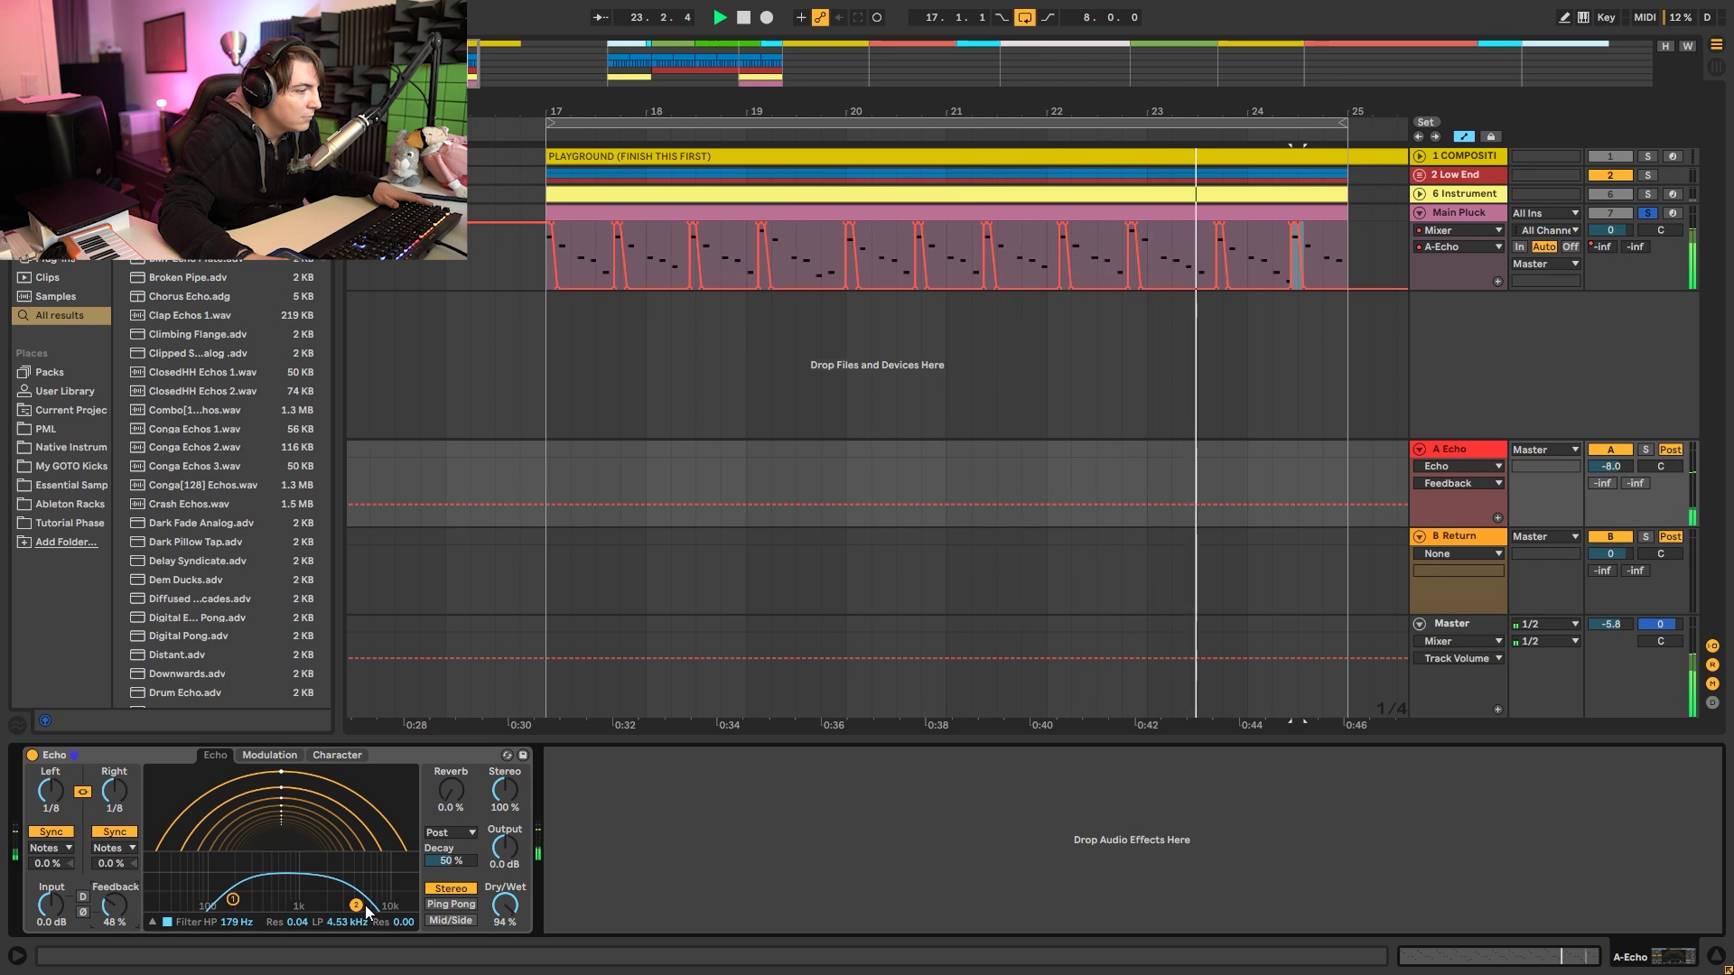
pyautogui.press('space')
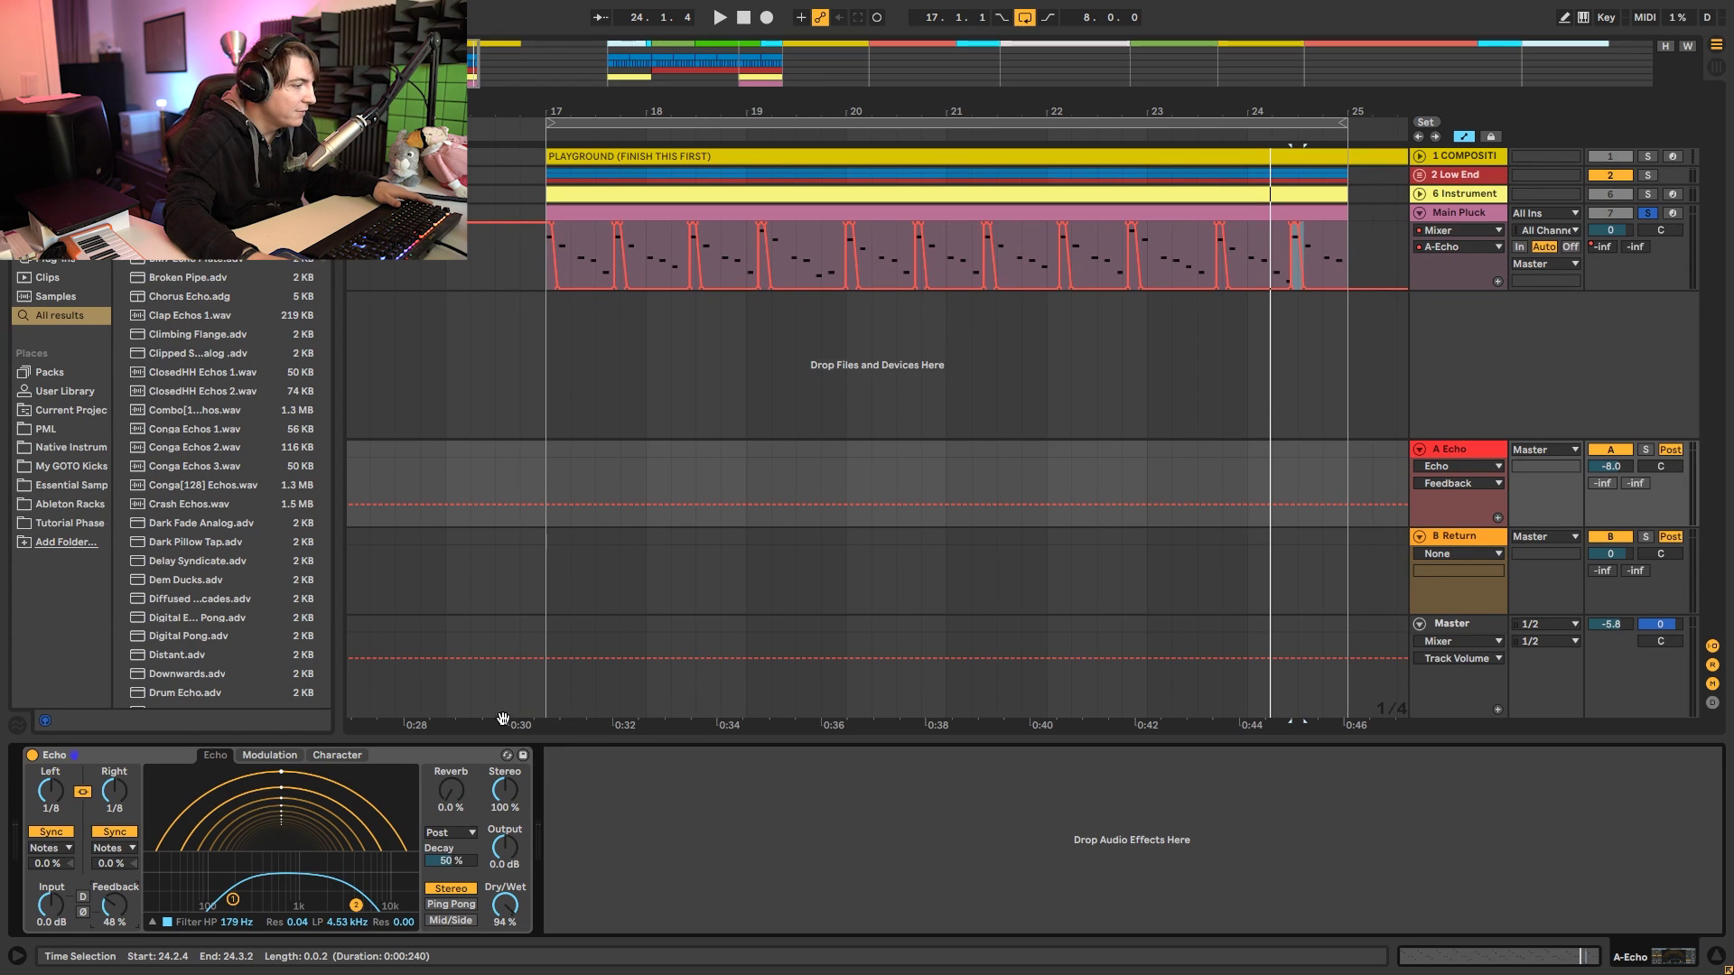
pyautogui.press('space')
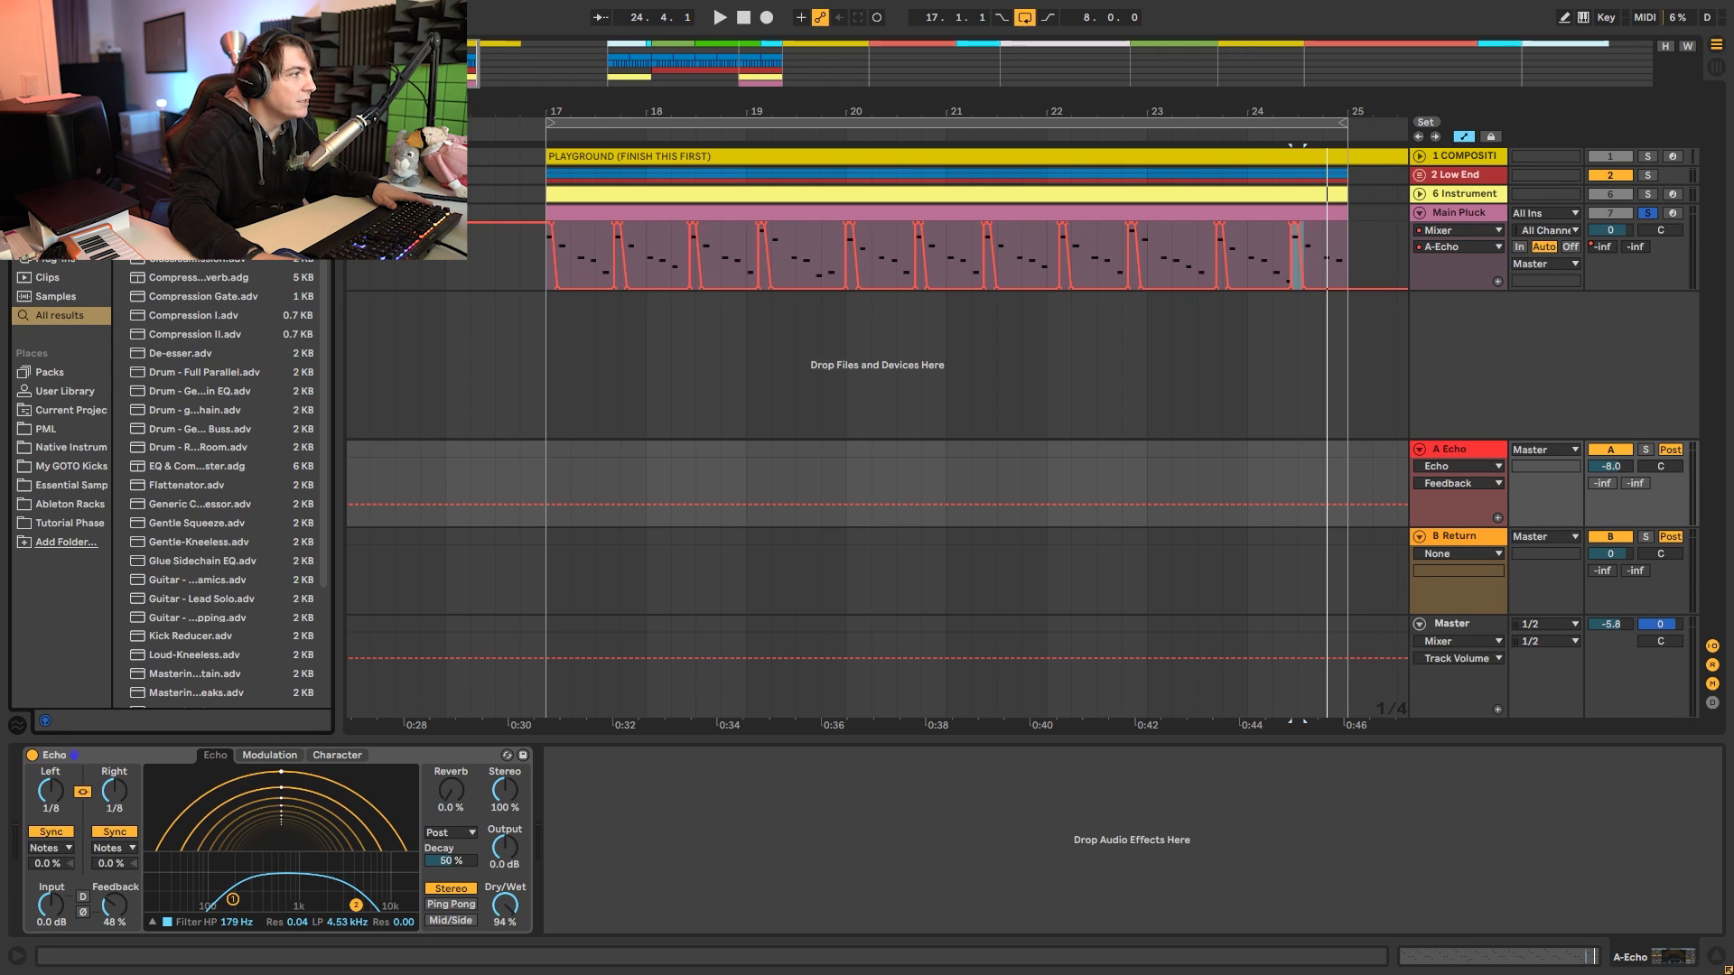
# Add a Compressor after Echo on the A return and enable its sidechain with Main Pluck as the input.
pyautogui.moveTo(181, 101)
pyautogui.mouseDown()
pyautogui.moveTo(689, 755)
pyautogui.moveTo(777, 787)
pyautogui.mouseUp()
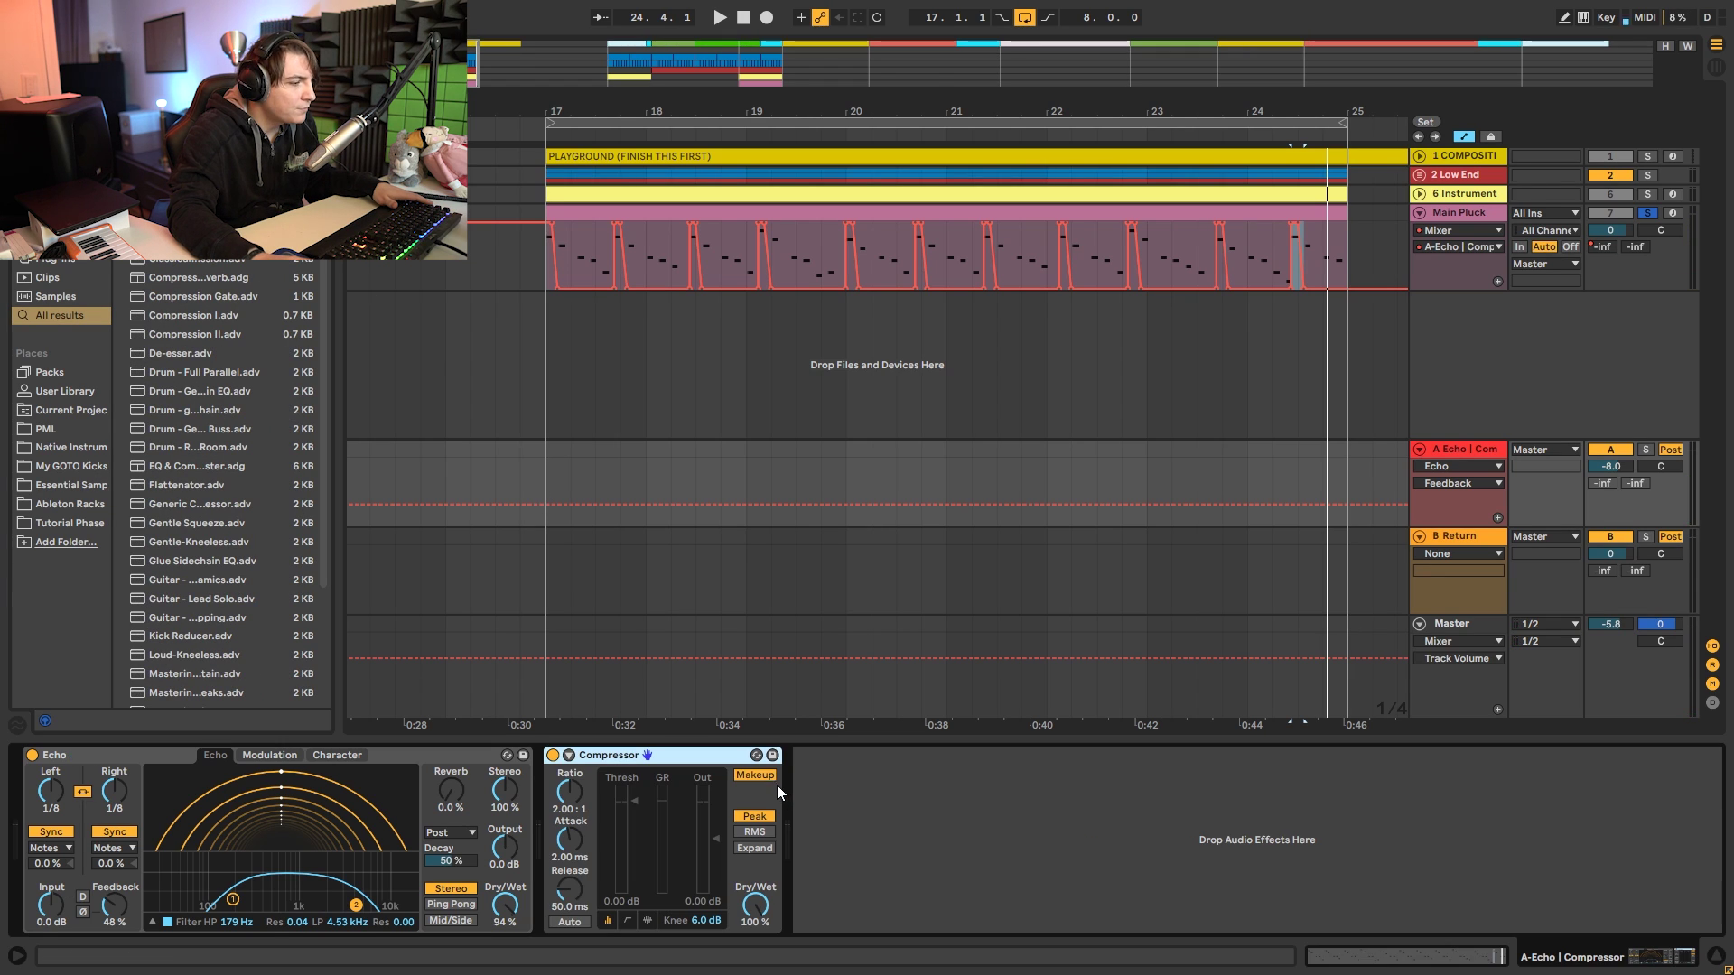
pyautogui.click(568, 757)
pyautogui.click(1098, 246)
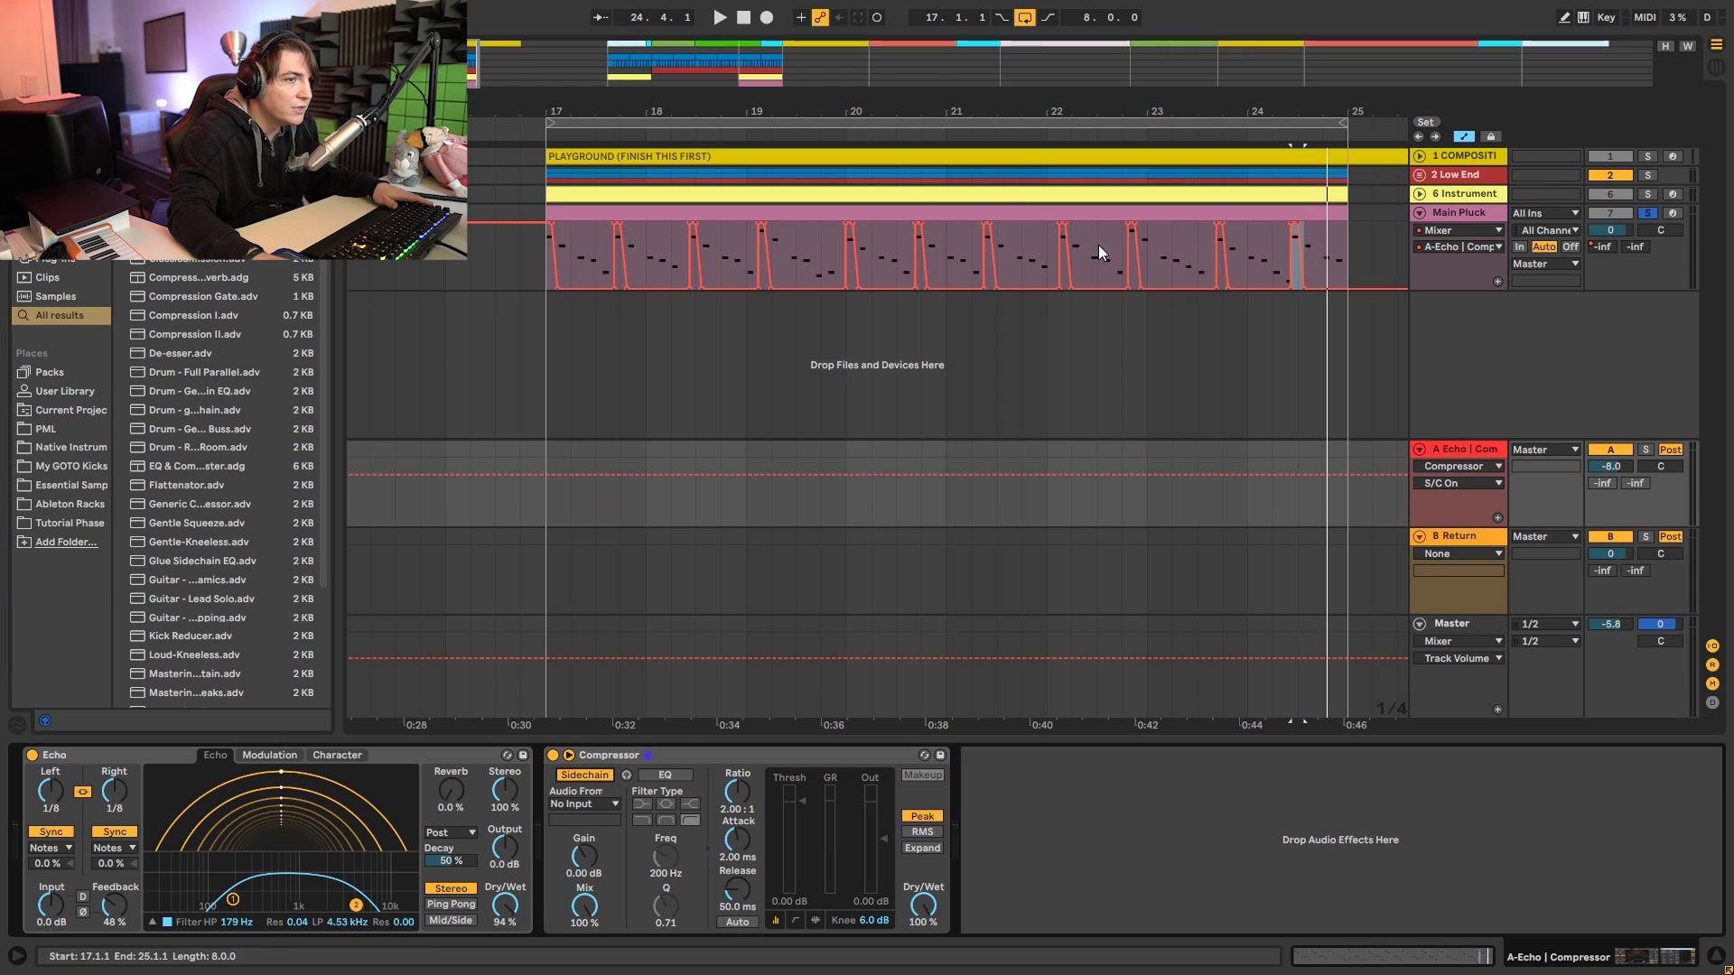
pyautogui.click(611, 800)
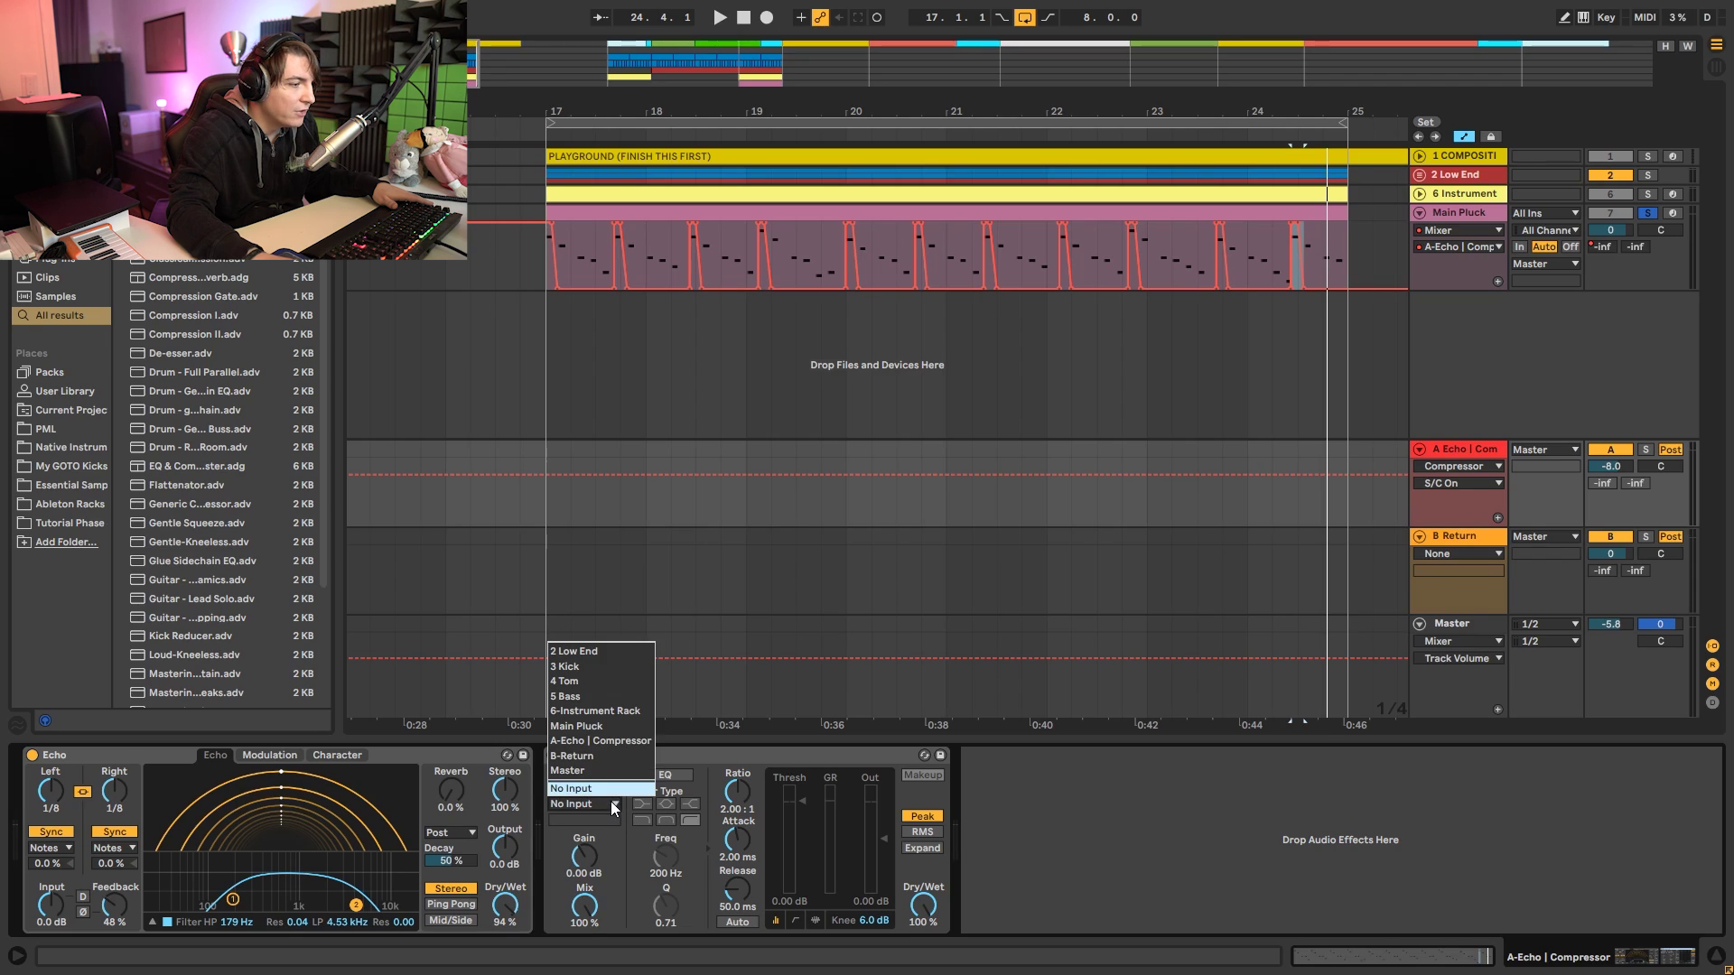
pyautogui.click(636, 728)
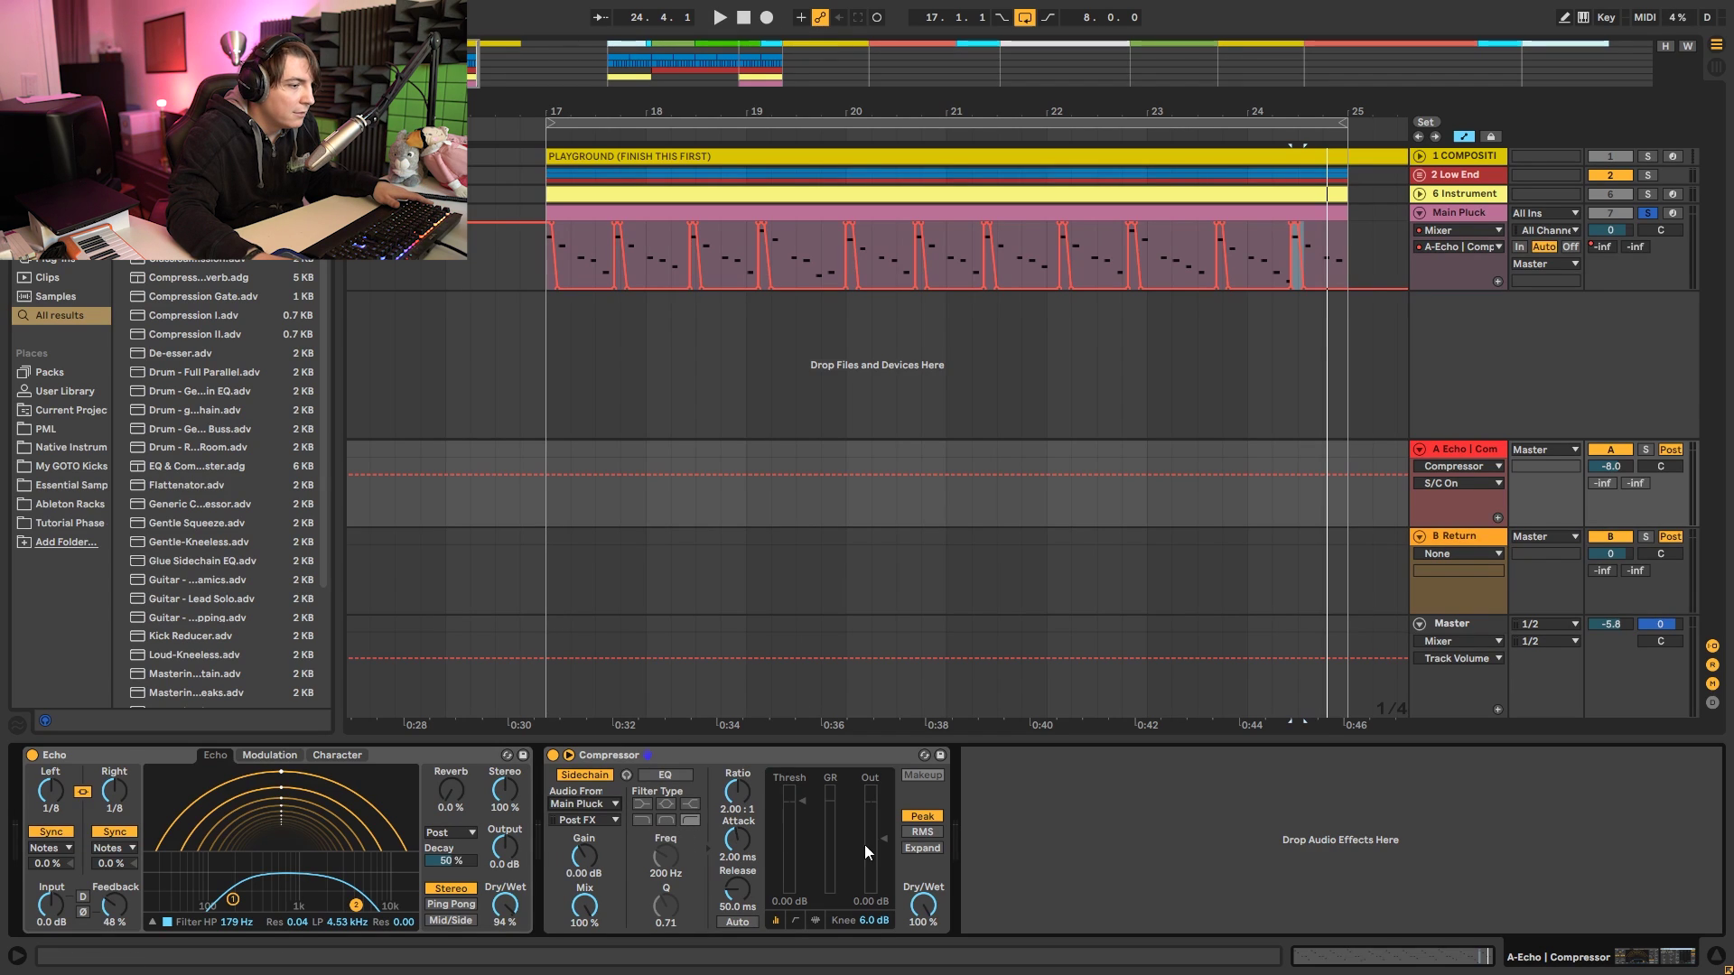
# Set the Compressor's ratio to inf:1 and threshold to -16.0 dB, soloing the A return during playback.
pyautogui.moveTo(738, 792); pyautogui.dragTo(793, 804)
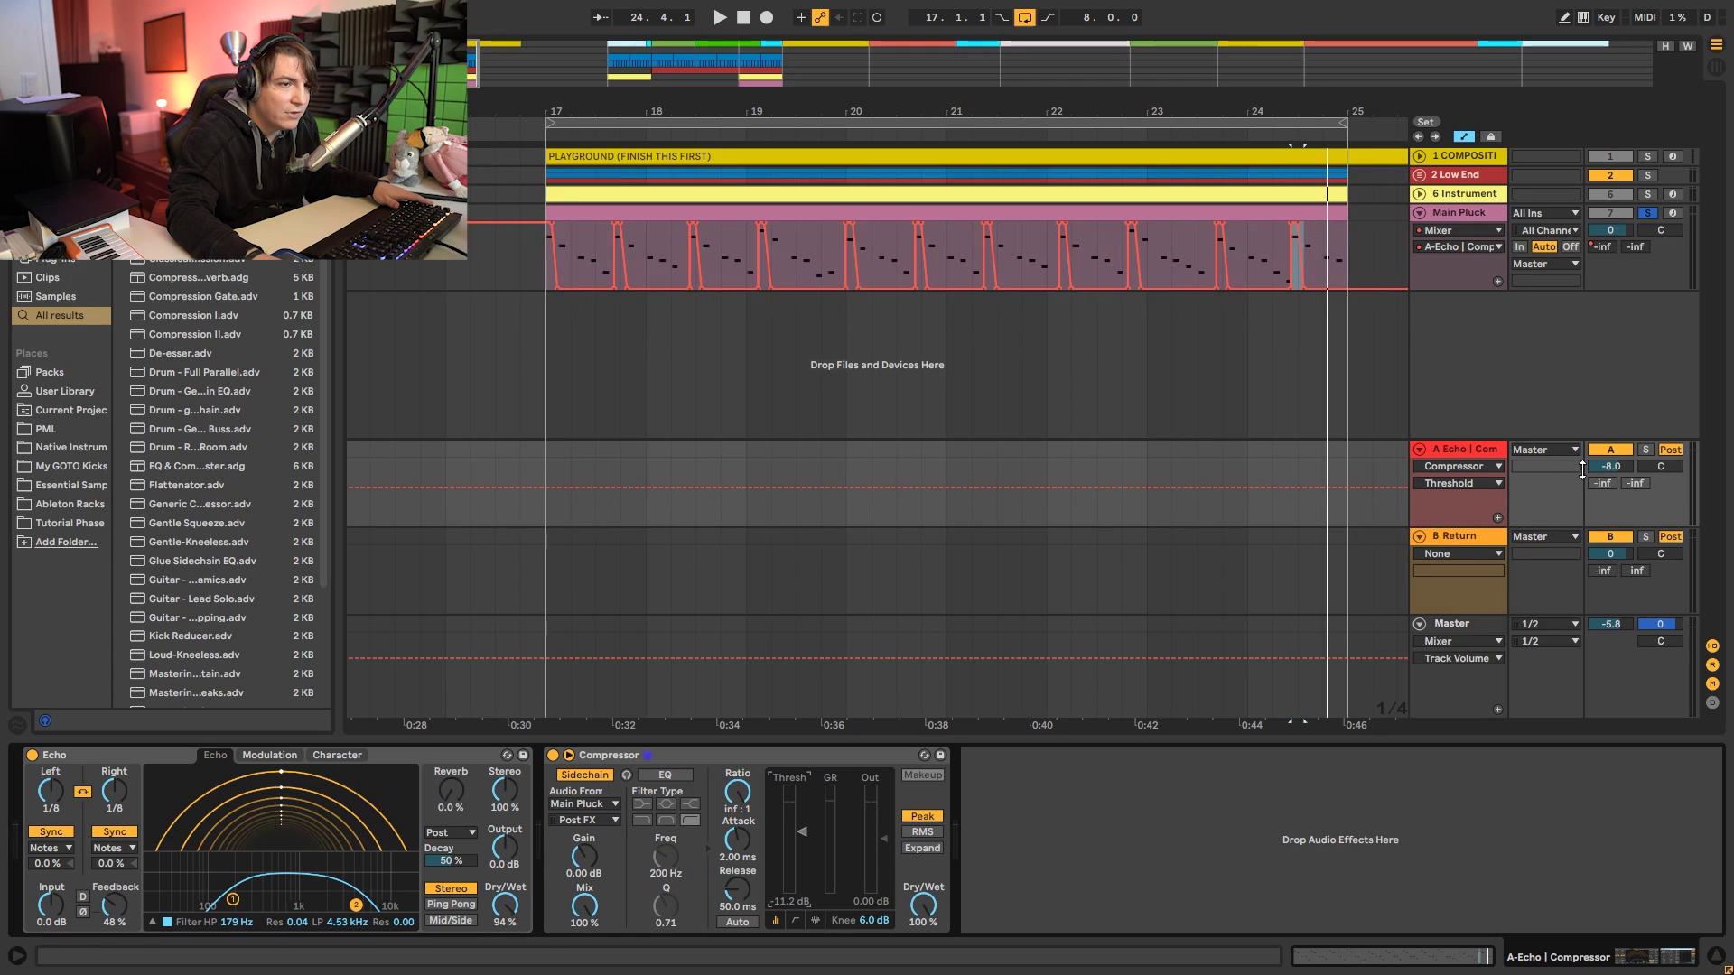
pyautogui.click(1645, 449)
pyautogui.press('space')
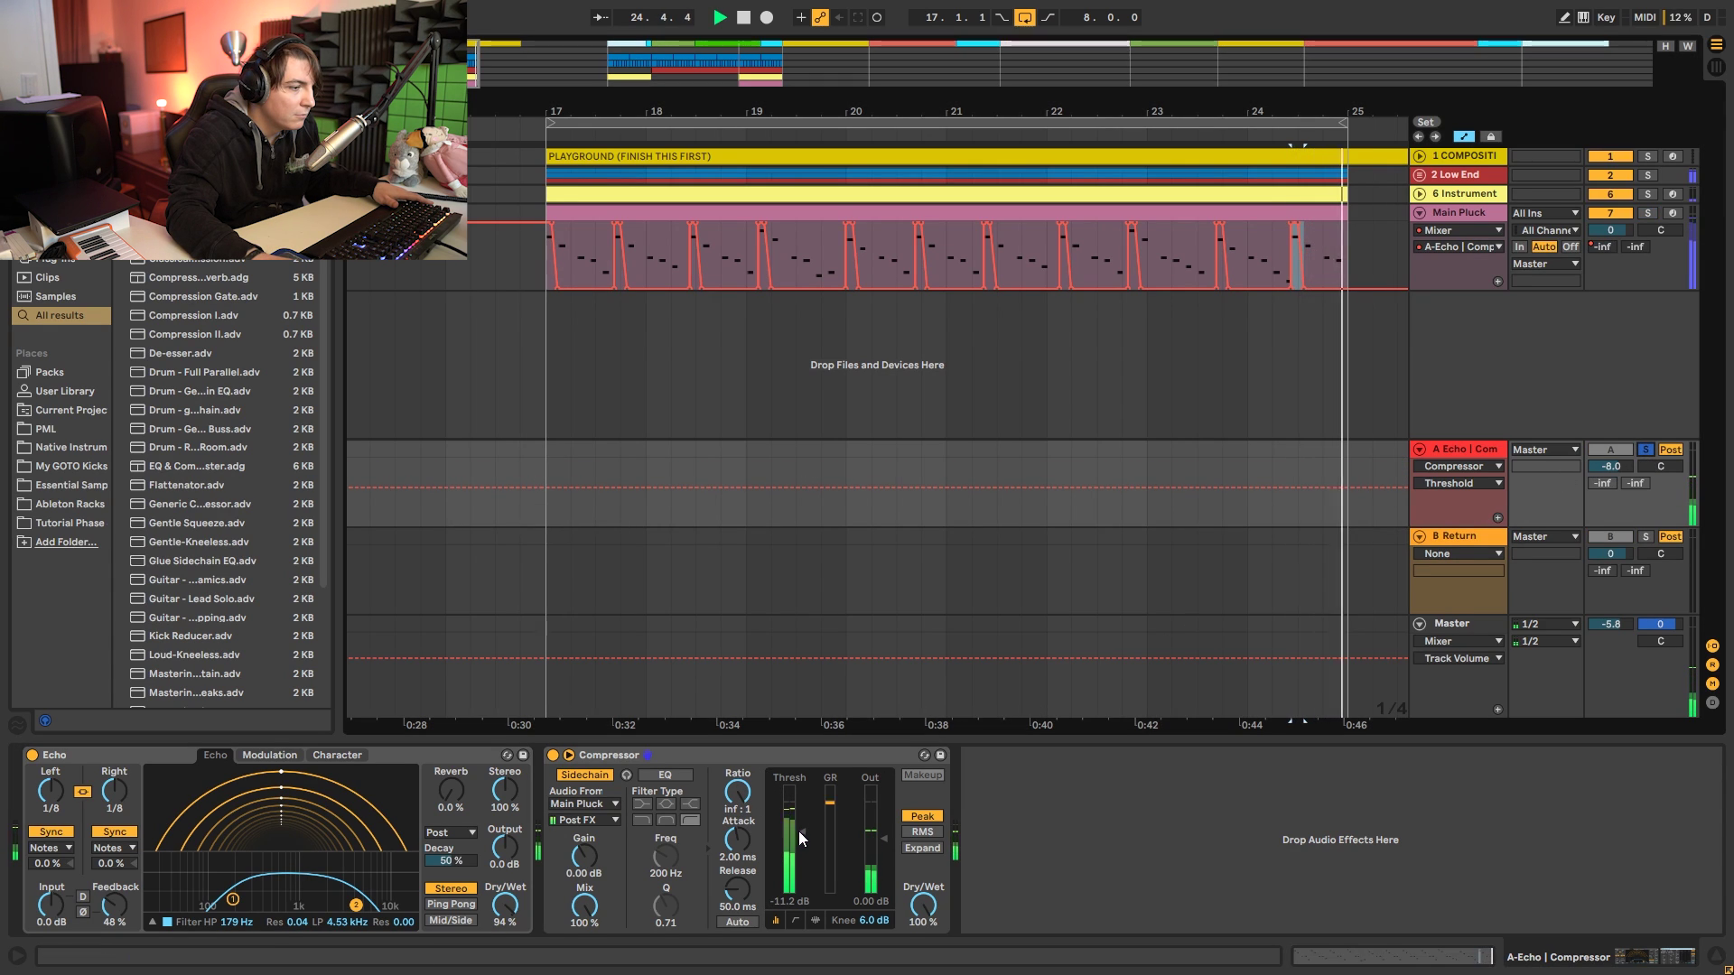
pyautogui.moveTo(801, 855); pyautogui.dragTo(799, 843)
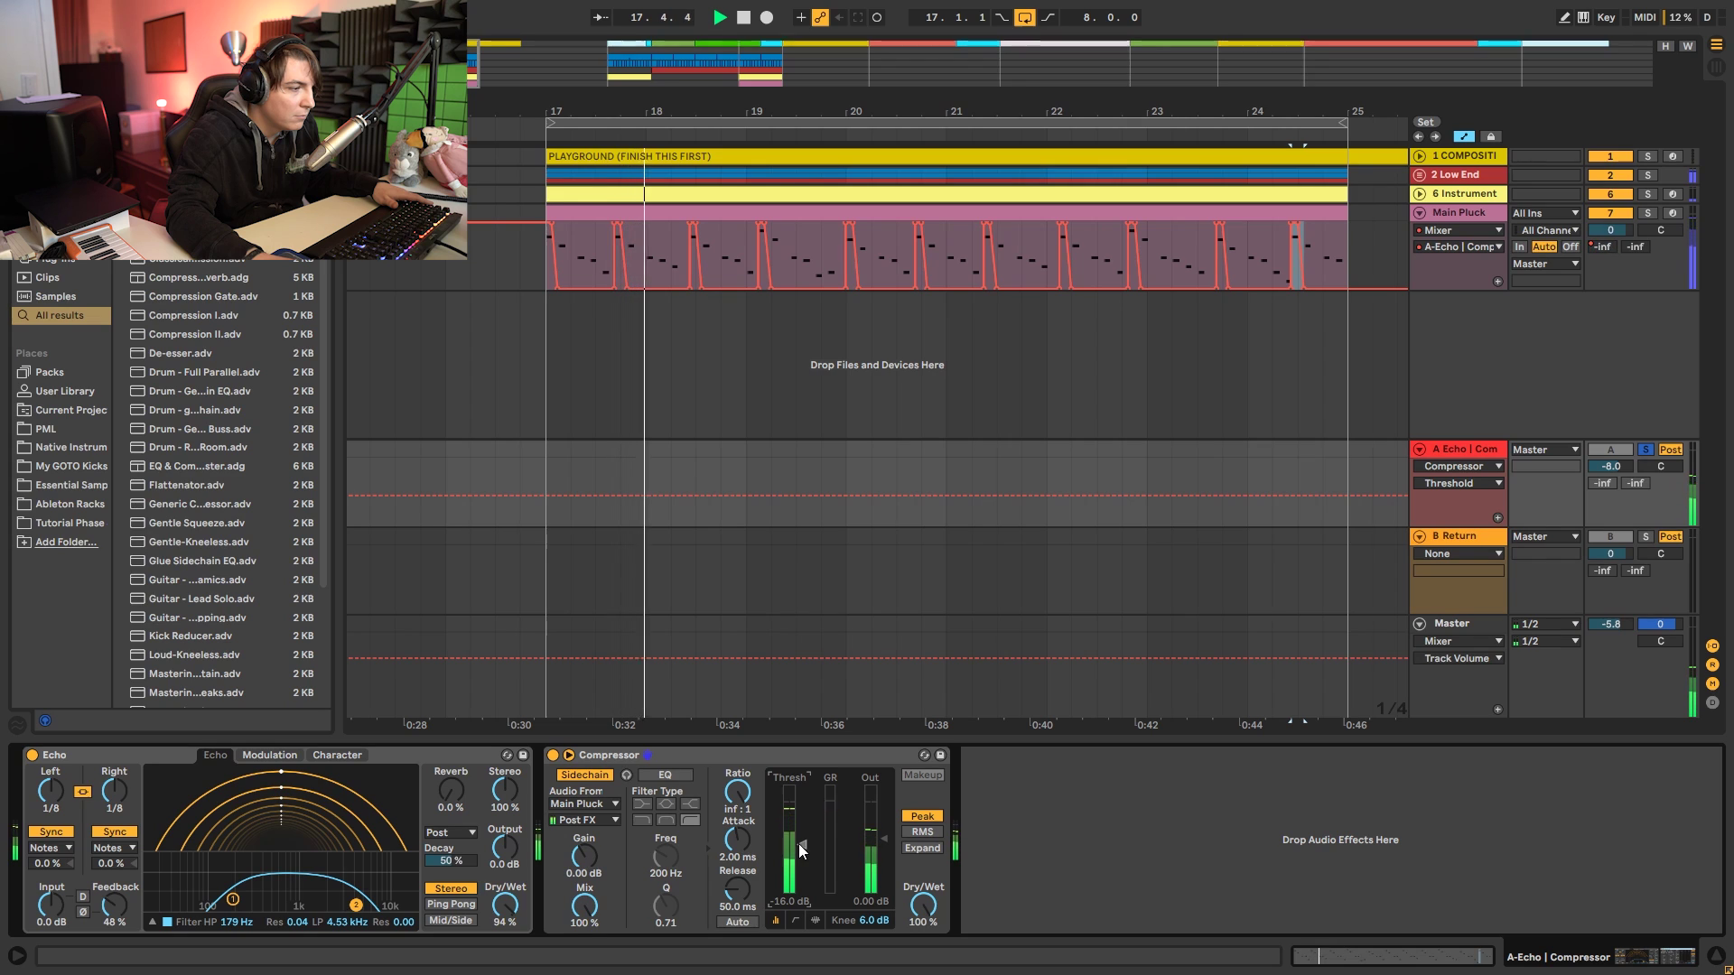
# Insert EQ Eight between Echo and Compressor, make band 1 a 48 dB high-pass at 215 Hz, and unsolo the A return.
pyautogui.hotkey('ctrl', 'f')
pyautogui.write('eq')
pyautogui.moveTo(181, 162); pyautogui.dragTo(438, 784)
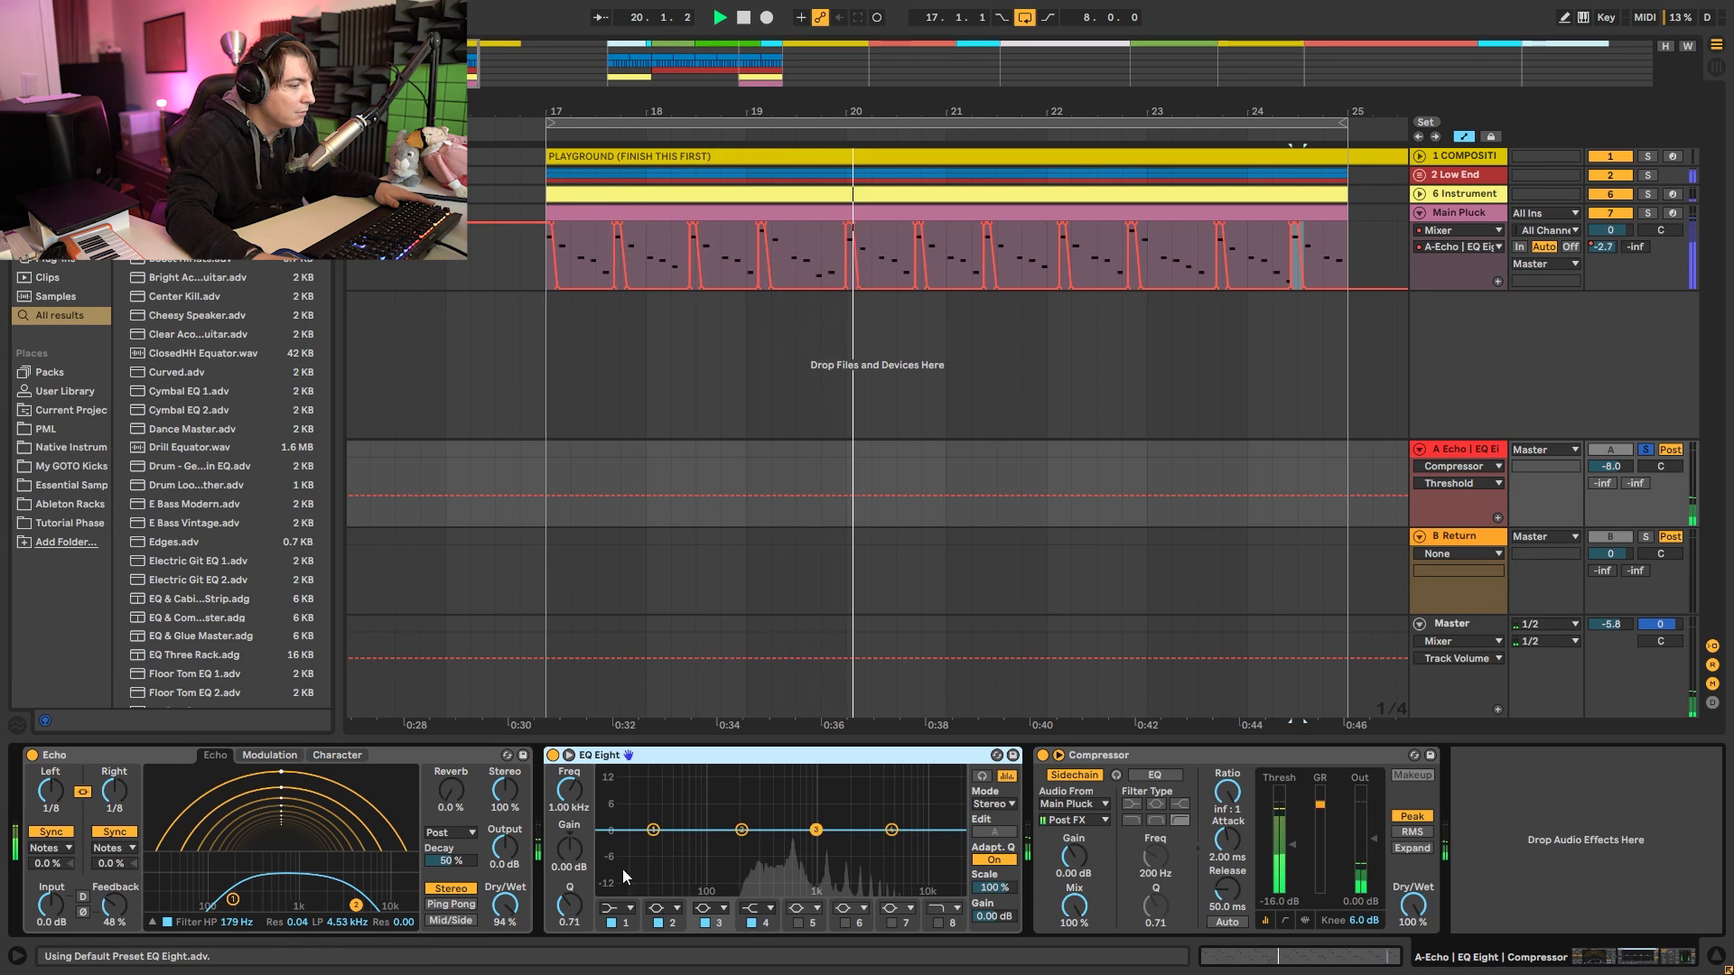
pyautogui.click(629, 909)
pyautogui.click(634, 791)
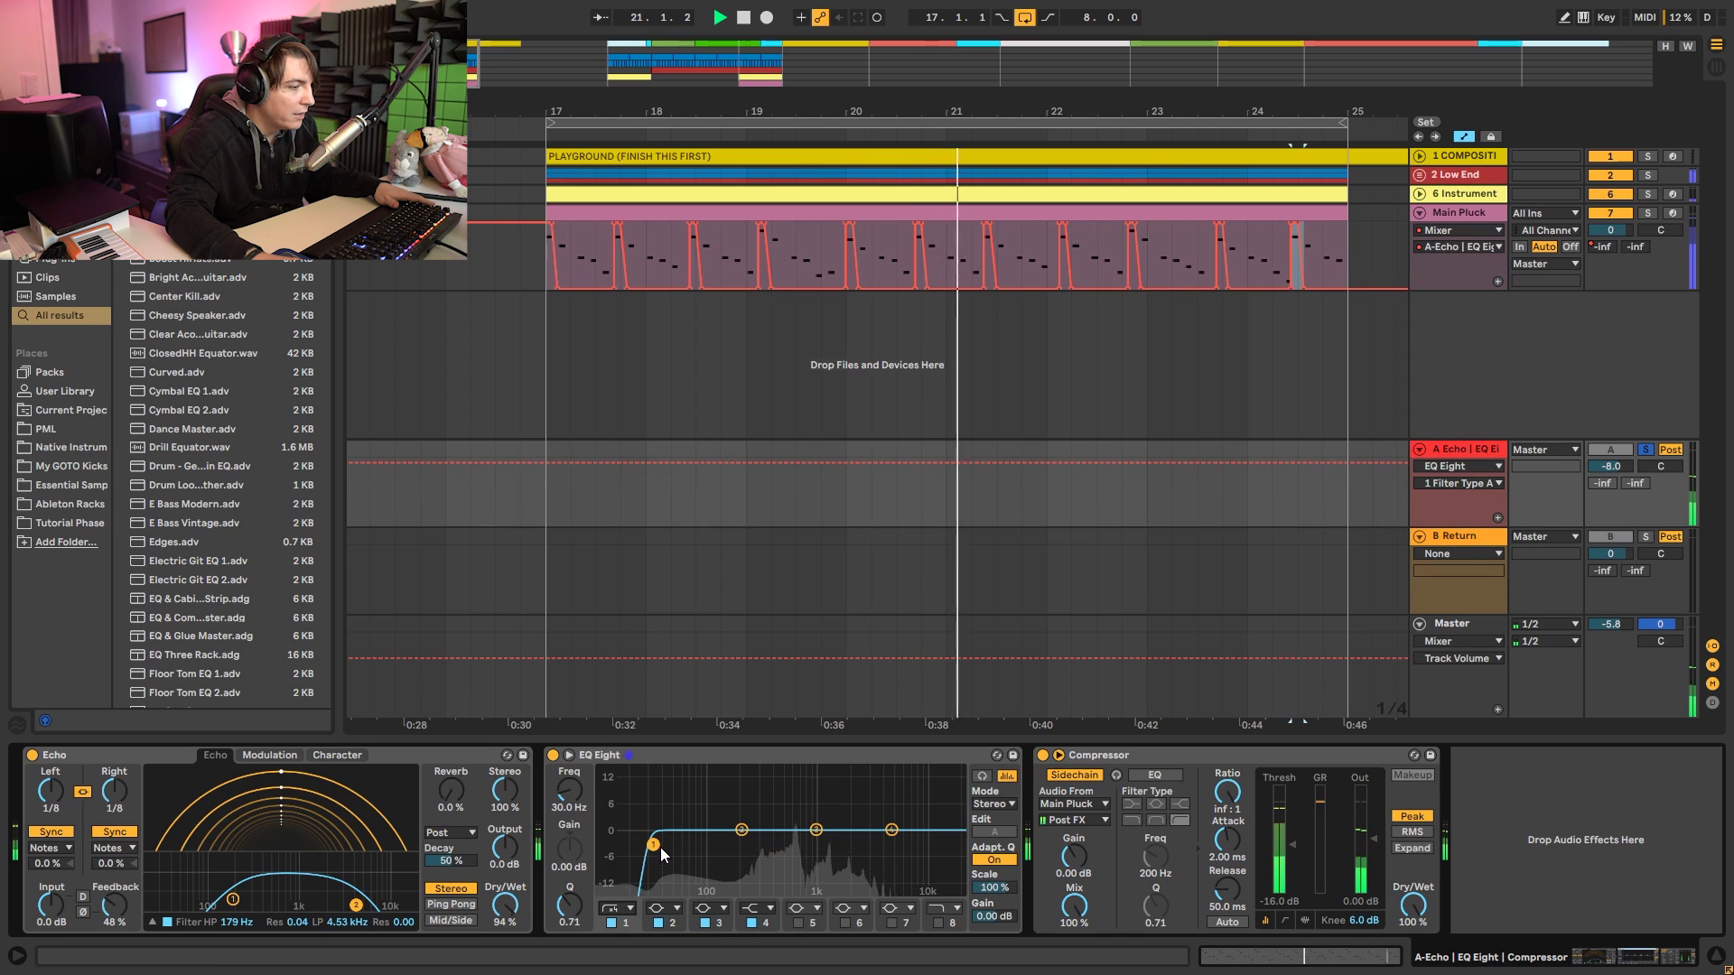
pyautogui.moveTo(672, 846); pyautogui.dragTo(744, 846)
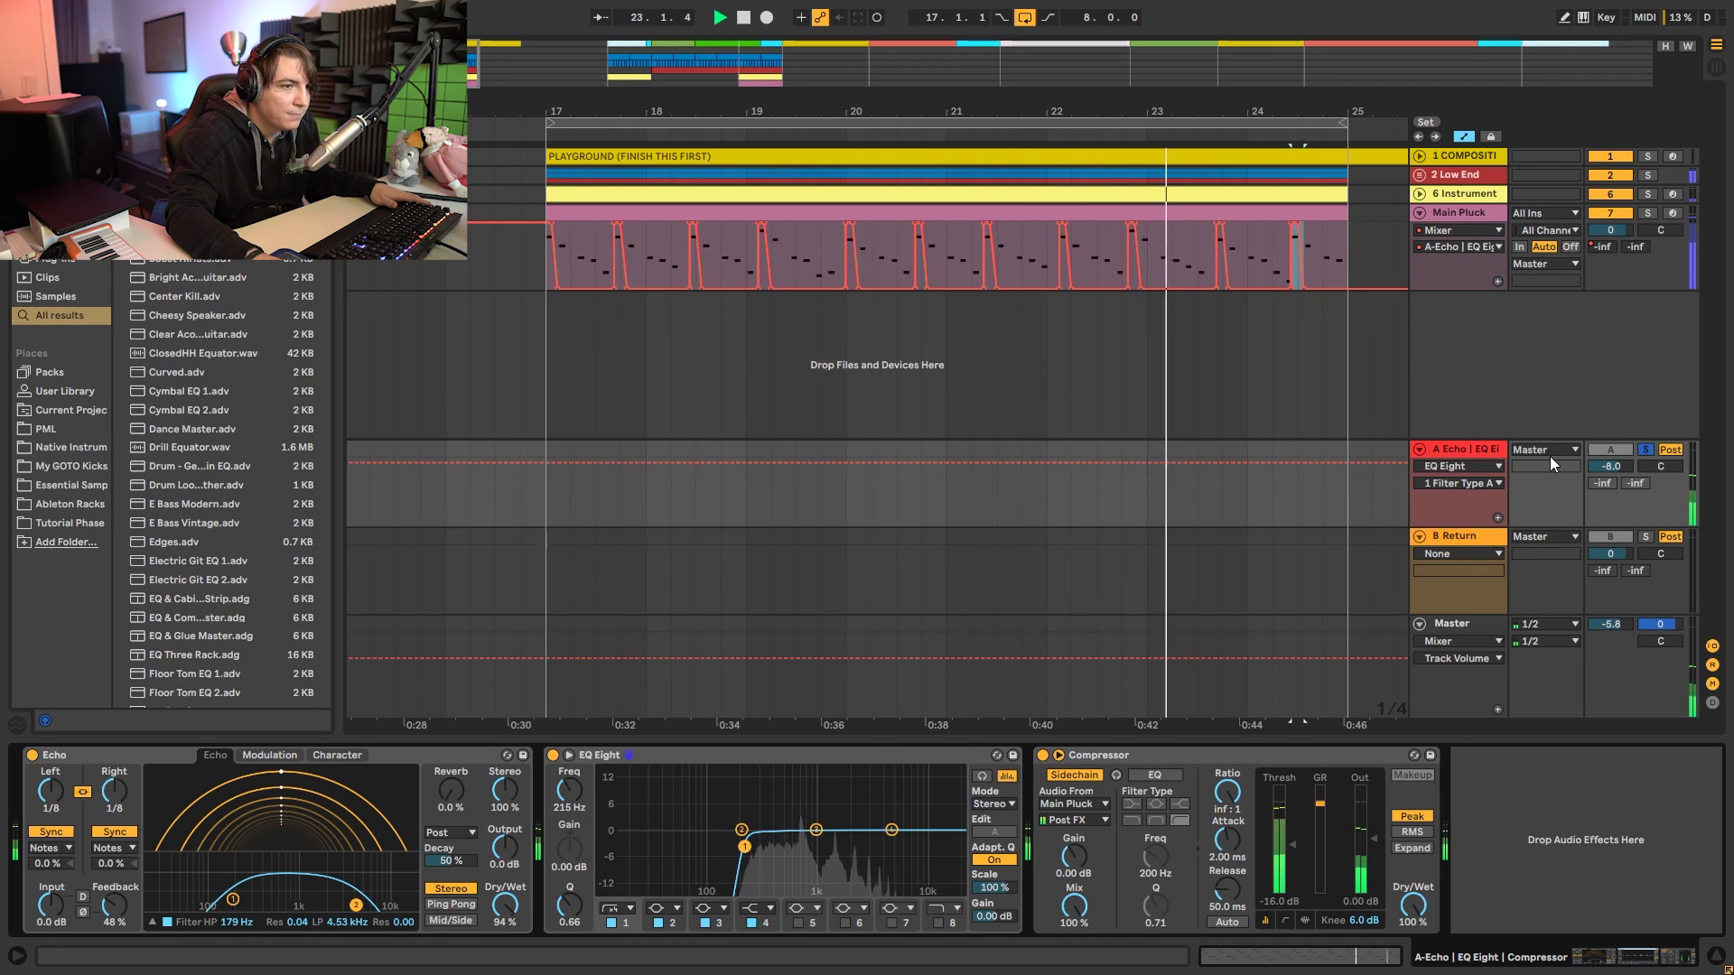
pyautogui.click(1645, 450)
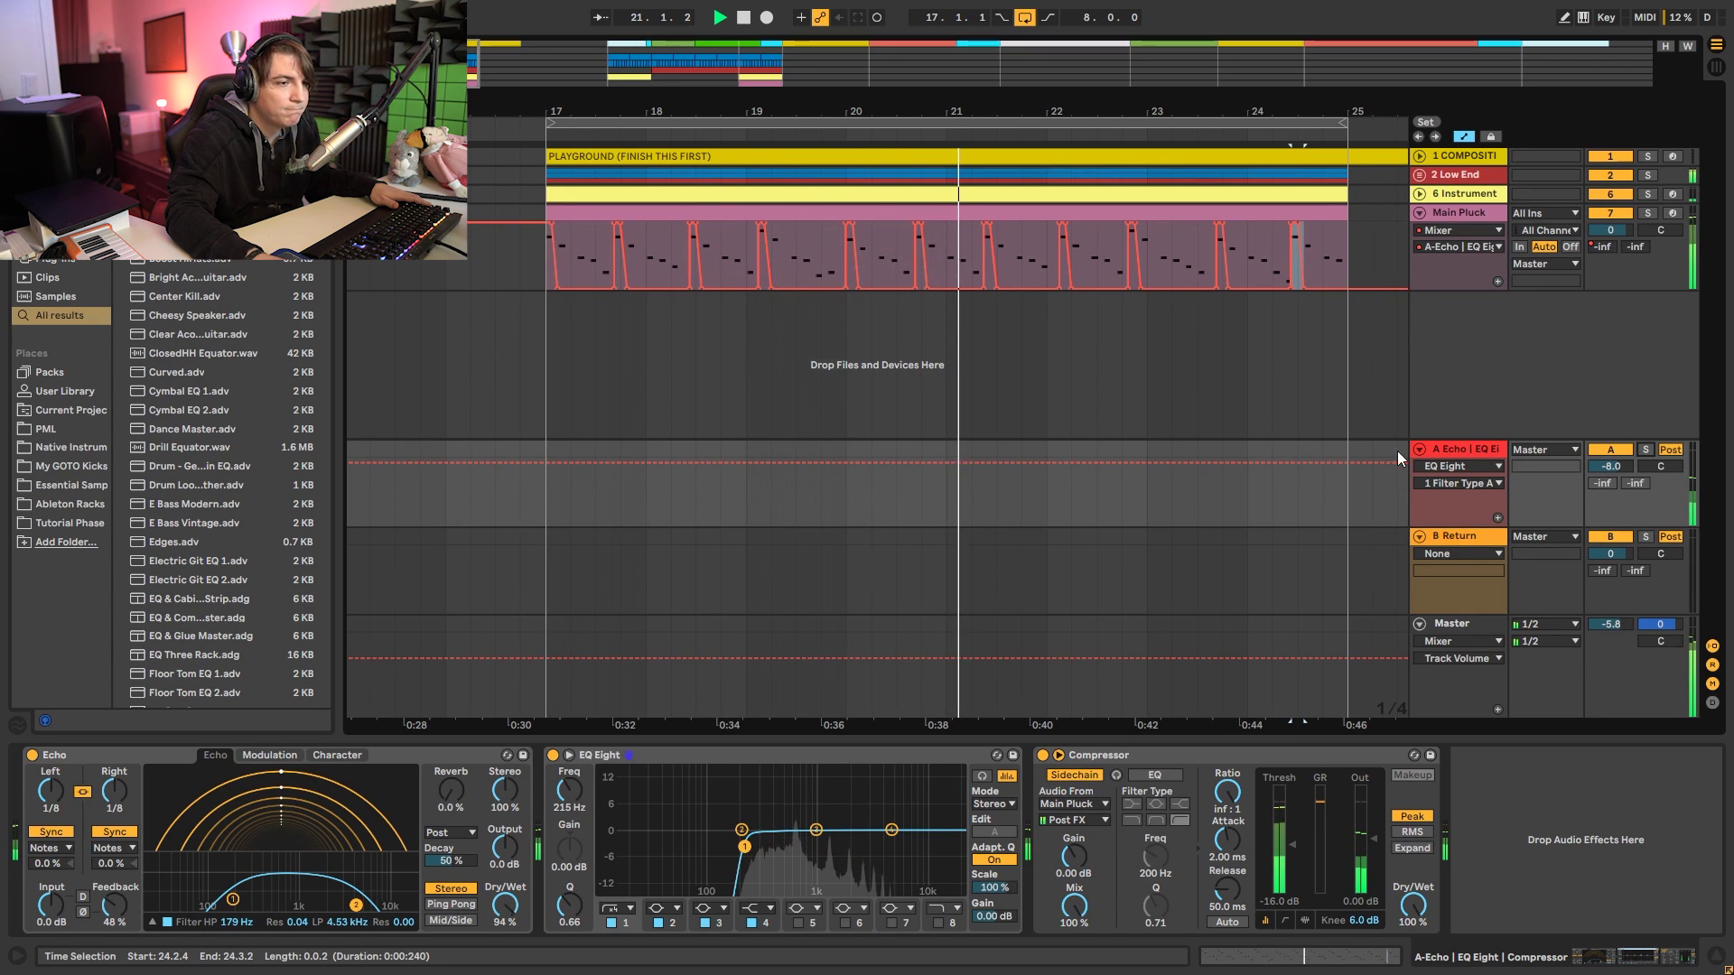
# Load FabFilter Pro-R onto the B return track.
pyautogui.click(1464, 533)
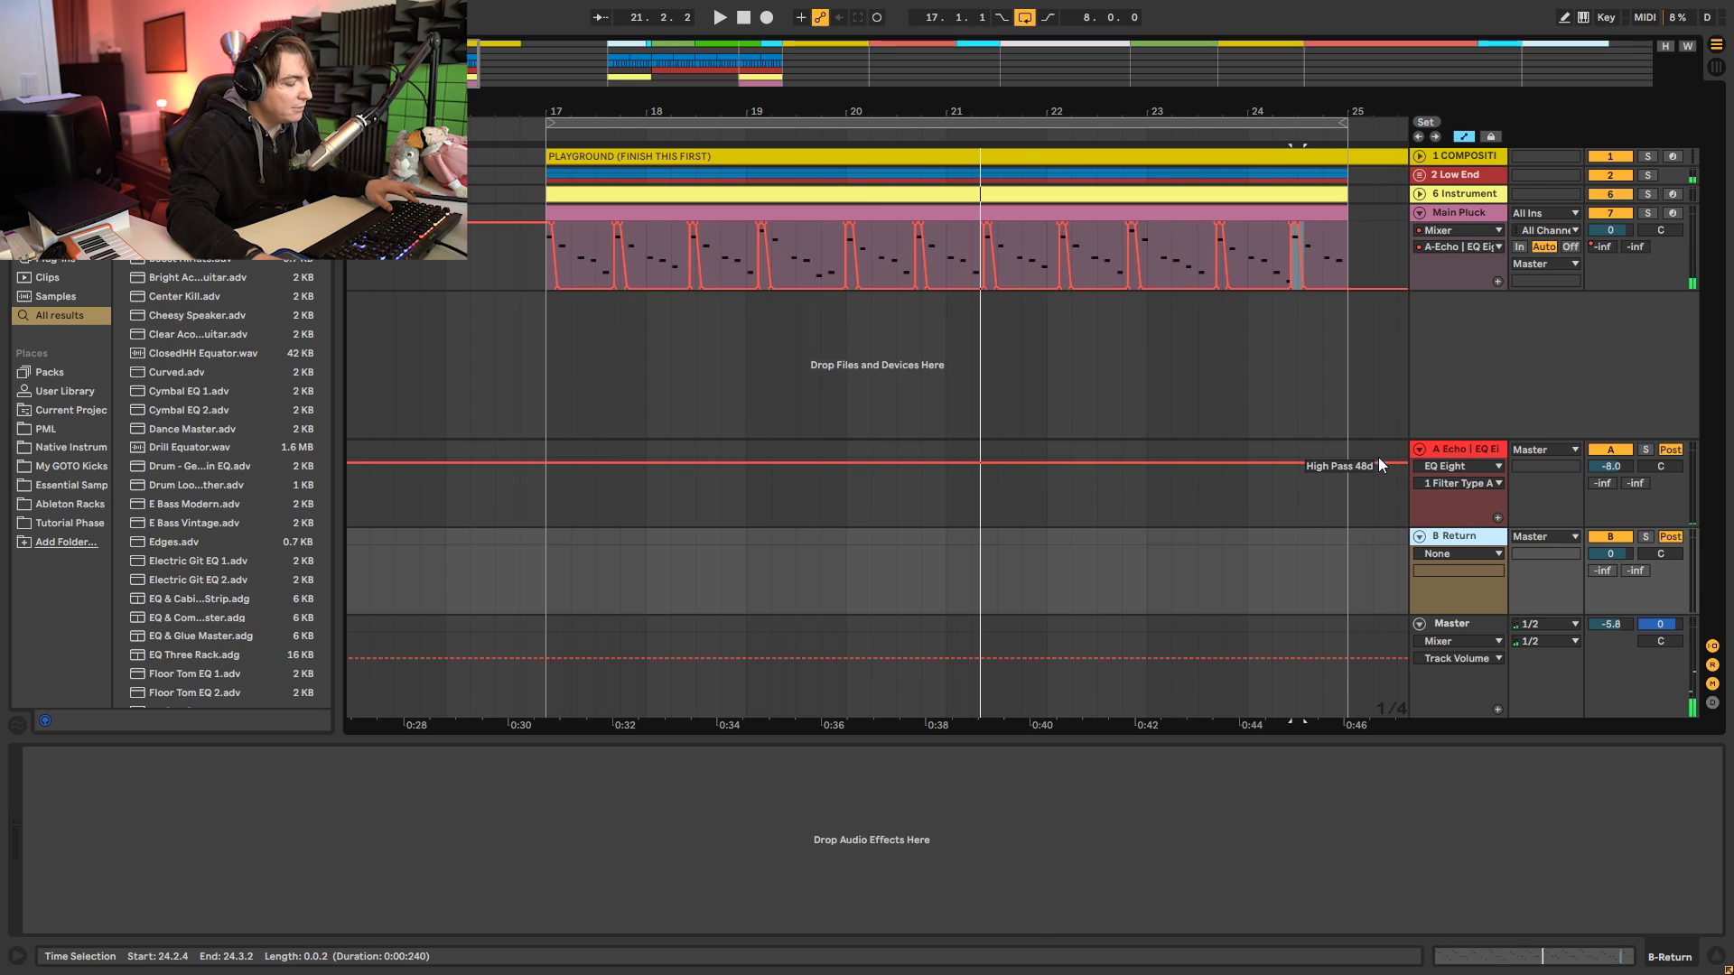
pyautogui.hotkey('ctrl', 'f')
pyautogui.write('pro')
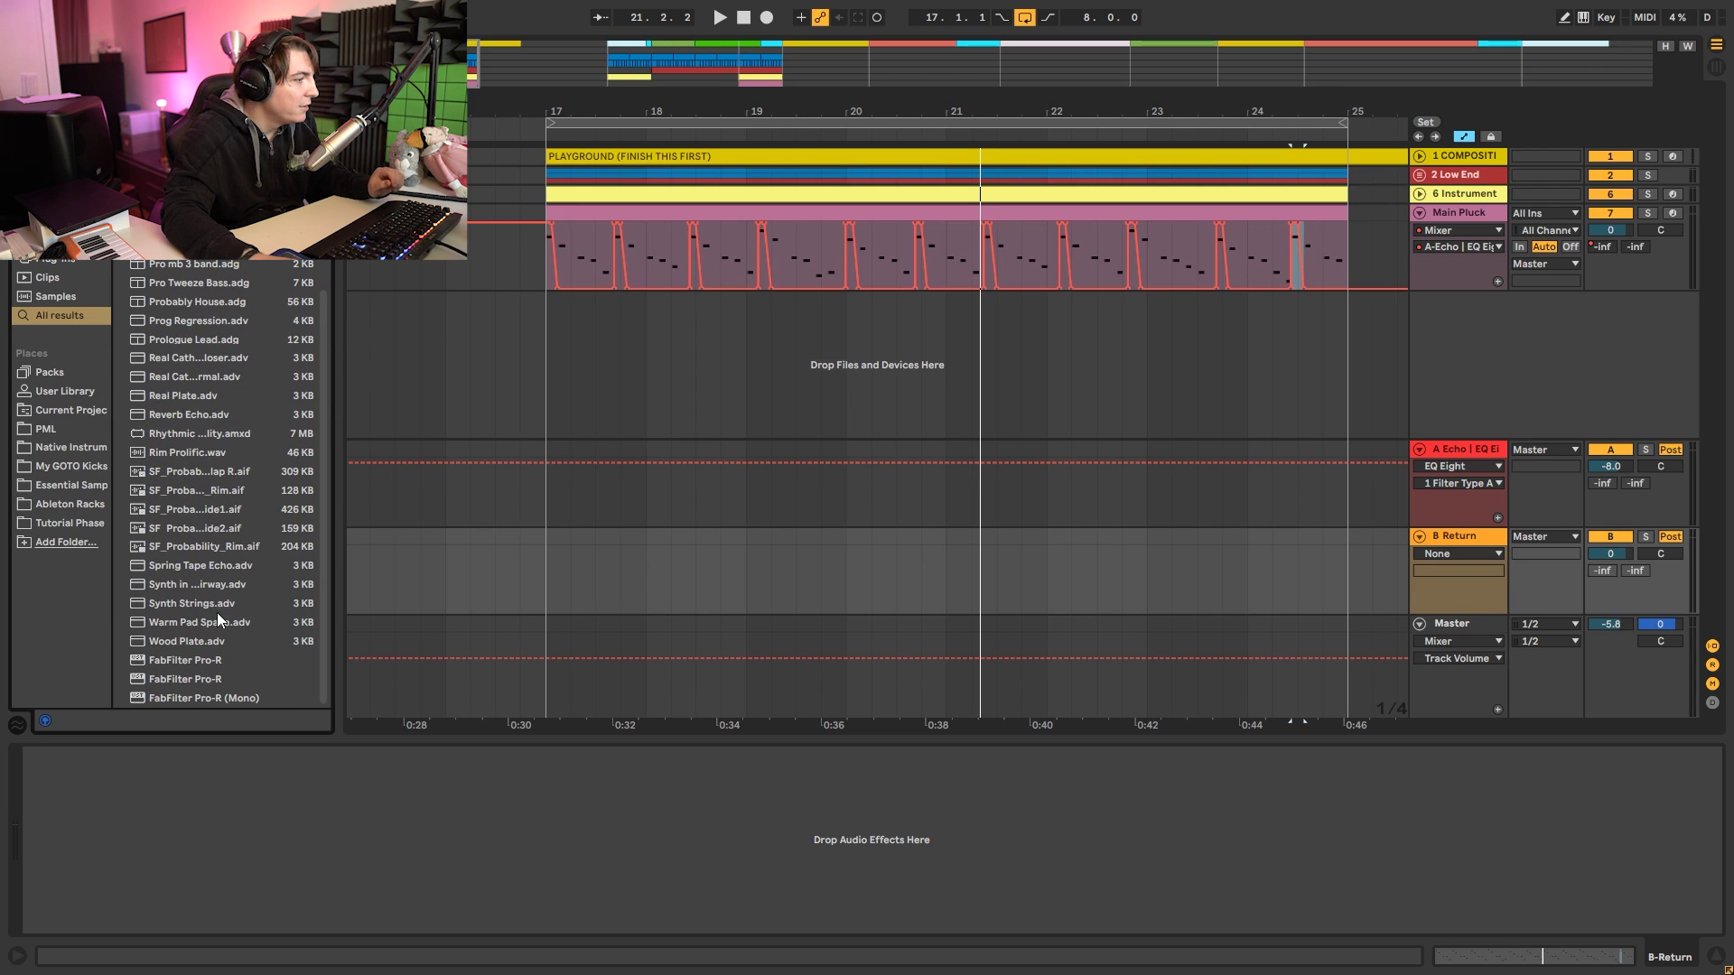
pyautogui.click(181, 660)
pyautogui.moveTo(1469, 536); pyautogui.dragTo(1469, 537)
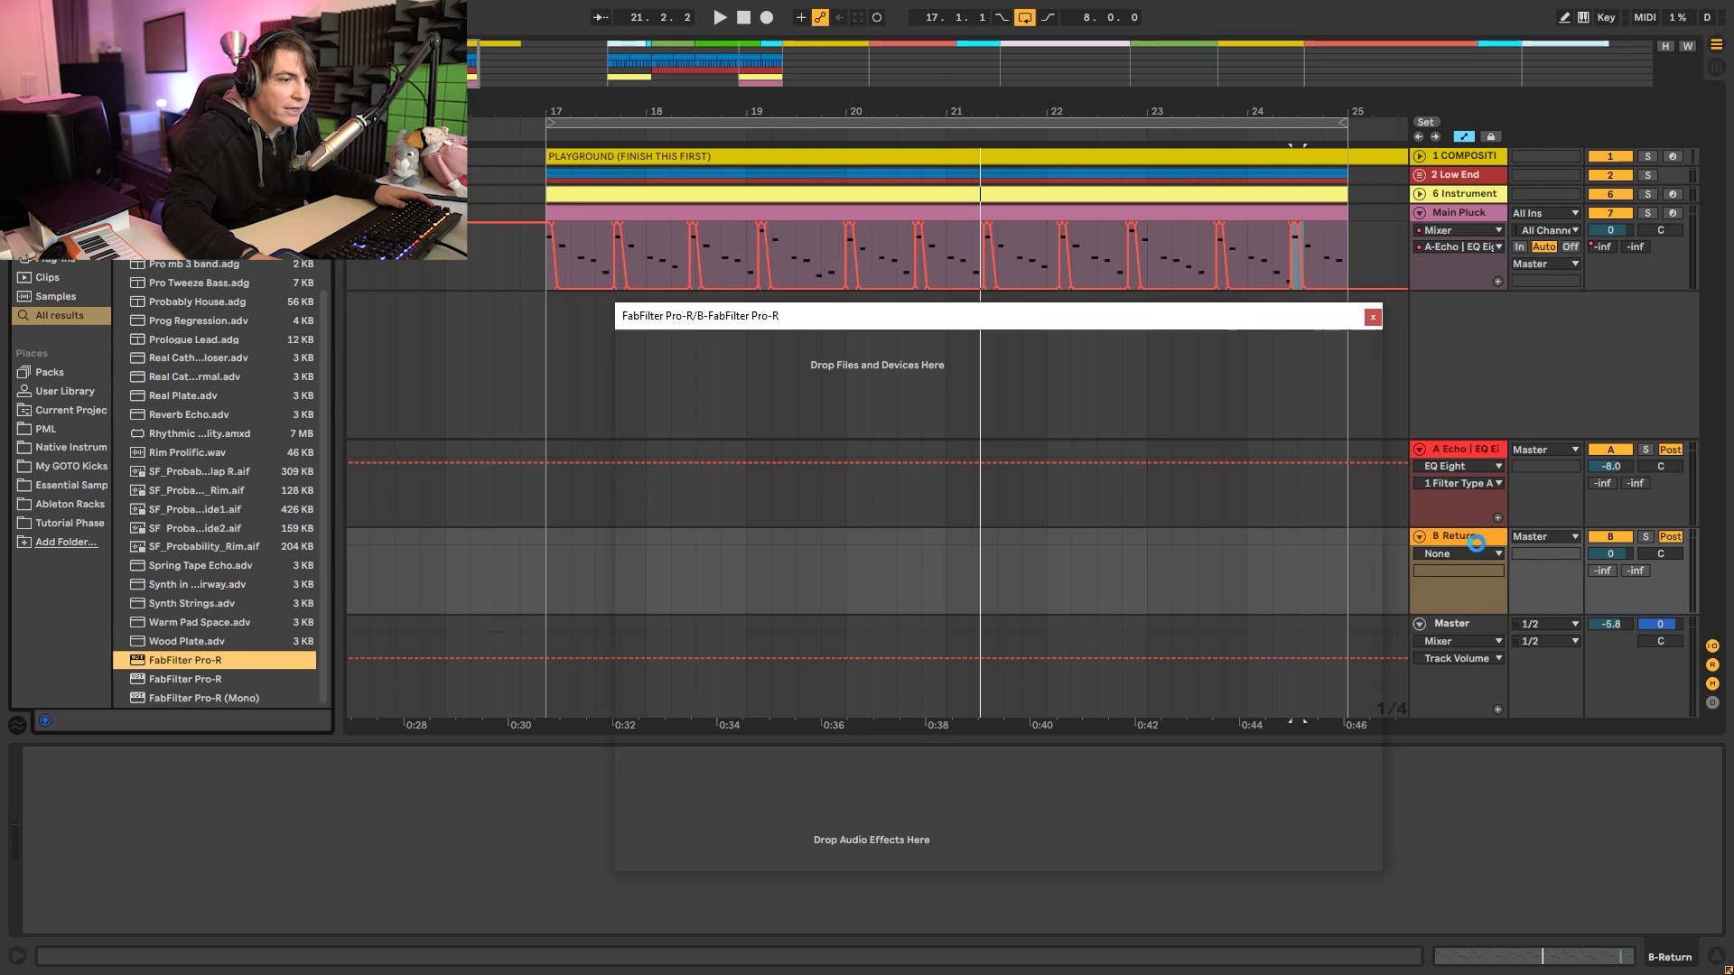
pyautogui.moveTo(1174, 326); pyautogui.dragTo(1222, 304)
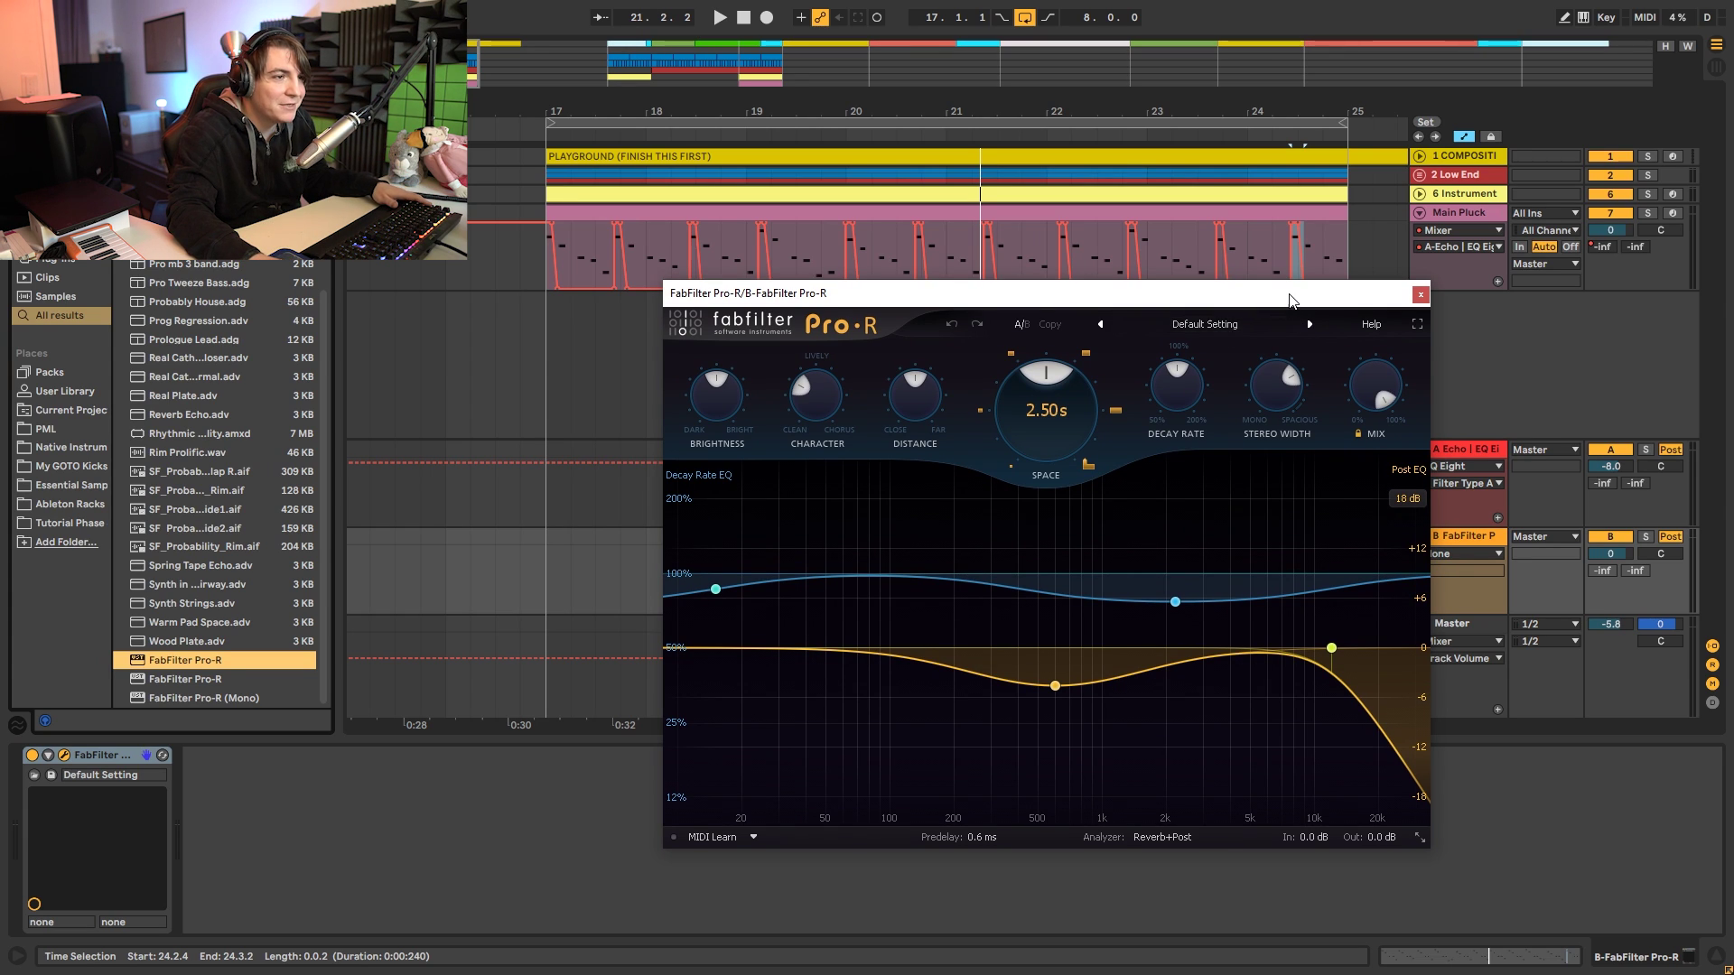
pyautogui.moveTo(1290, 300); pyautogui.dragTo(1298, 299)
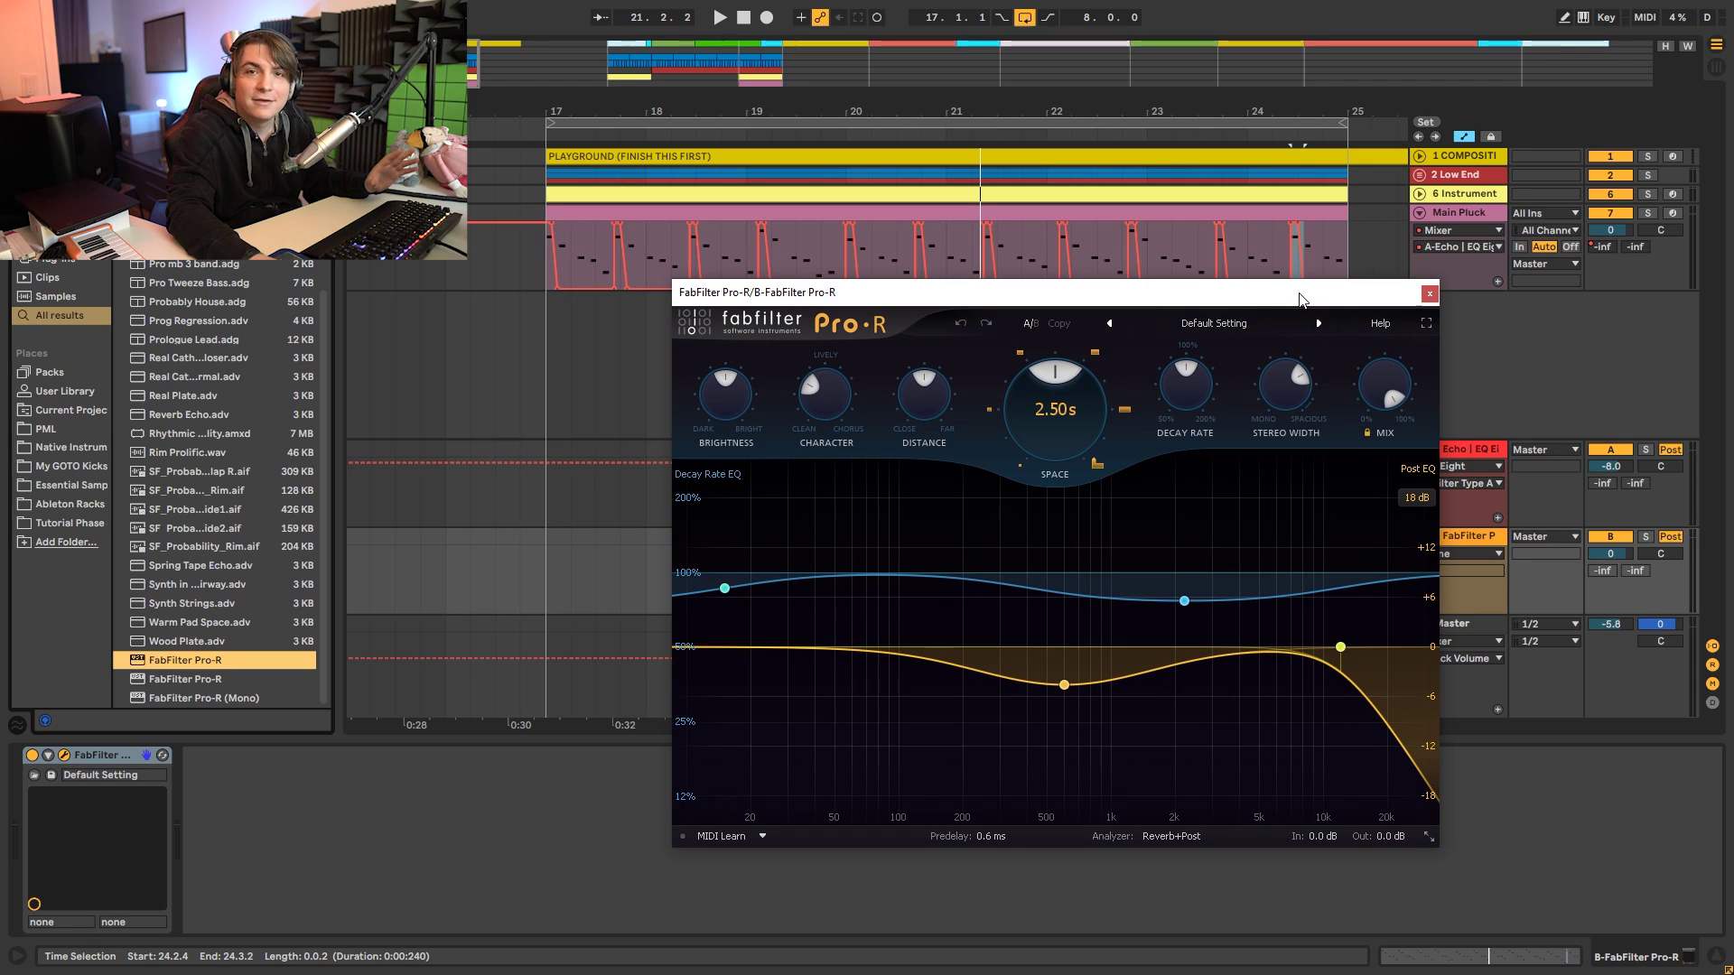
pyautogui.moveTo(1299, 299); pyautogui.dragTo(1357, 248)
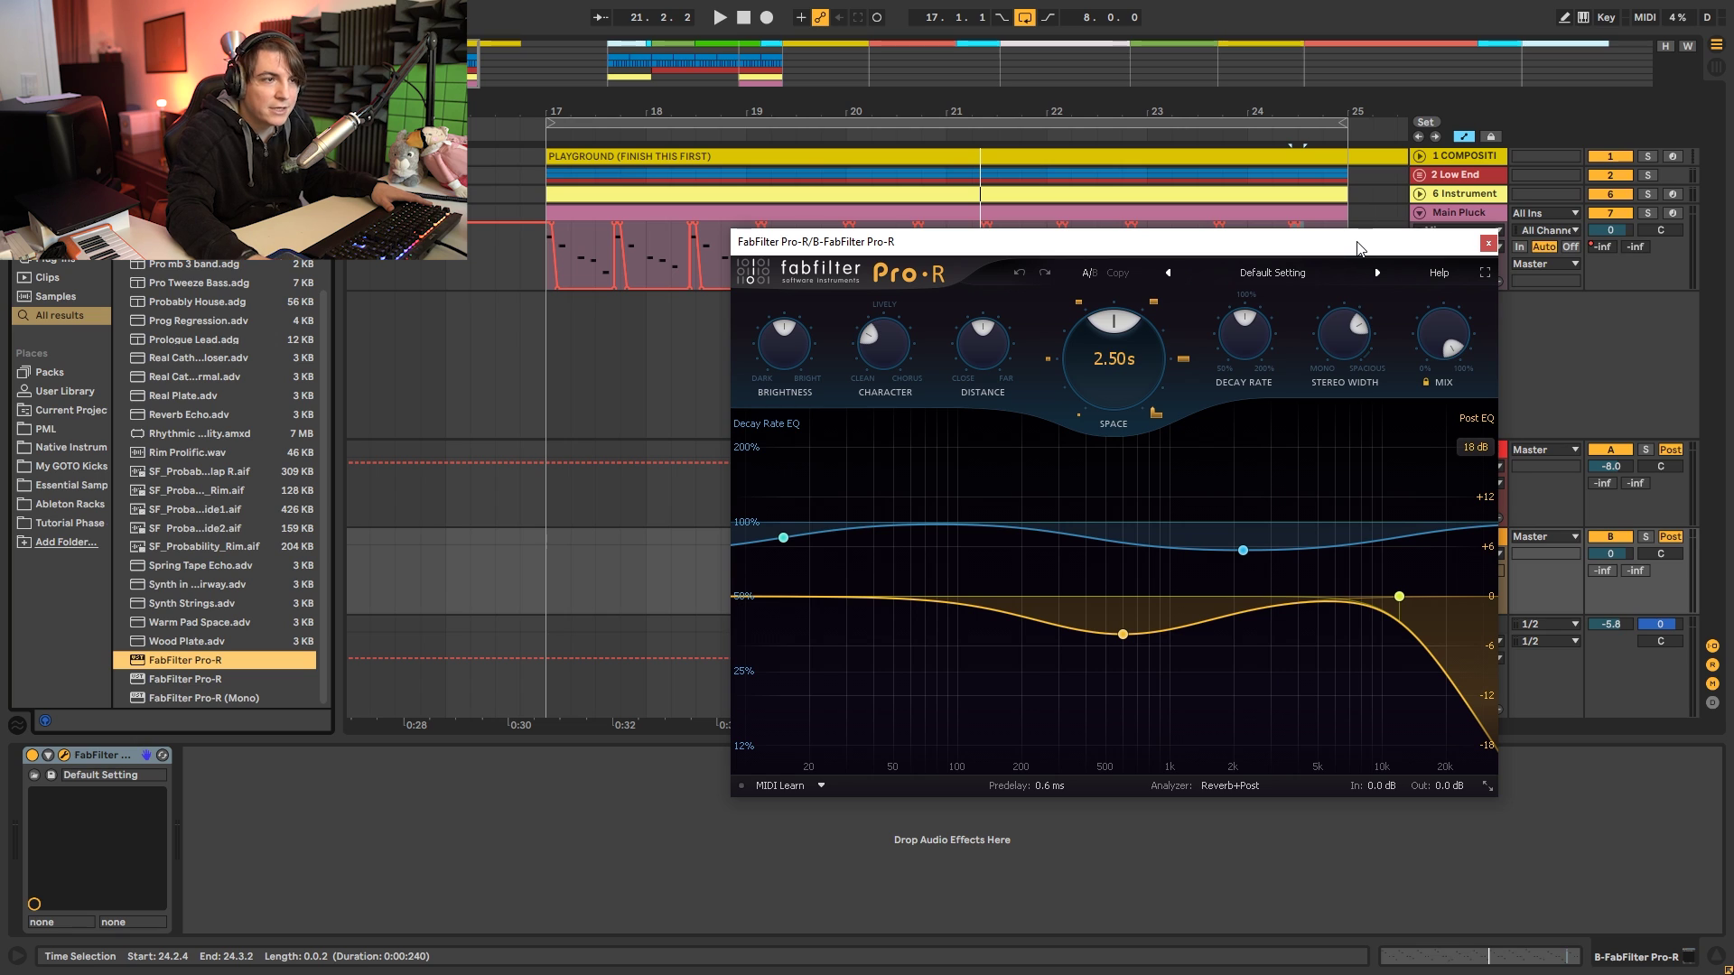
pyautogui.moveTo(1372, 250); pyautogui.dragTo(1392, 258)
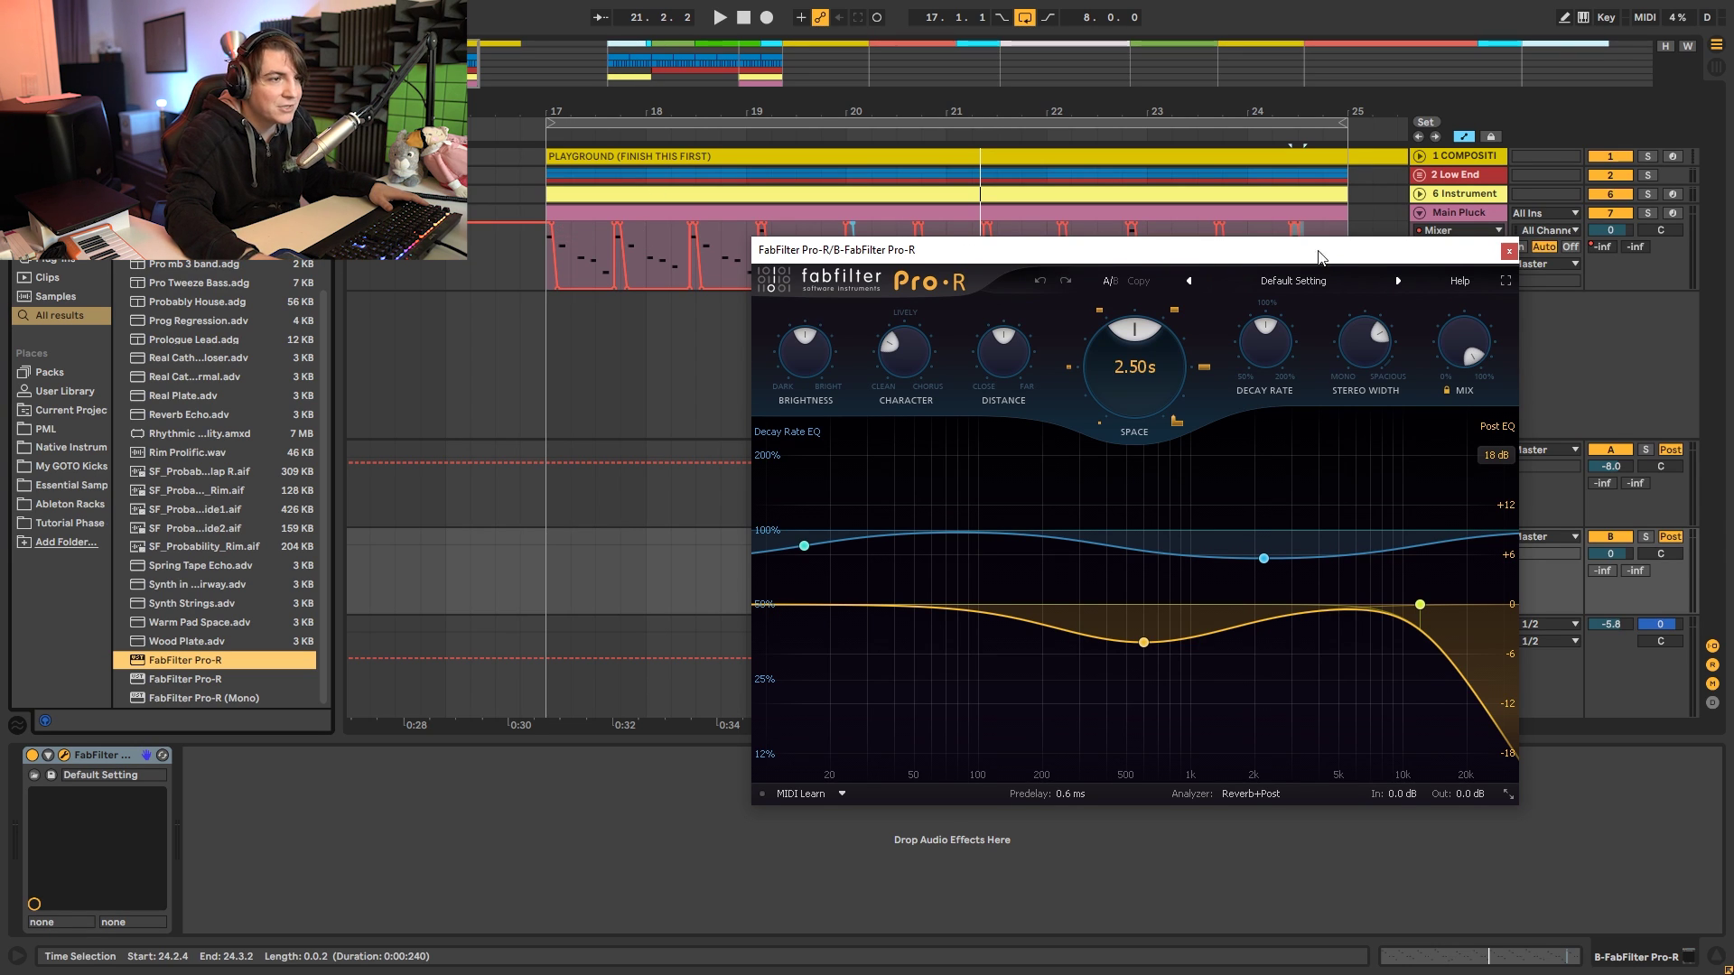
pyautogui.moveTo(1319, 258); pyautogui.dragTo(1178, 263)
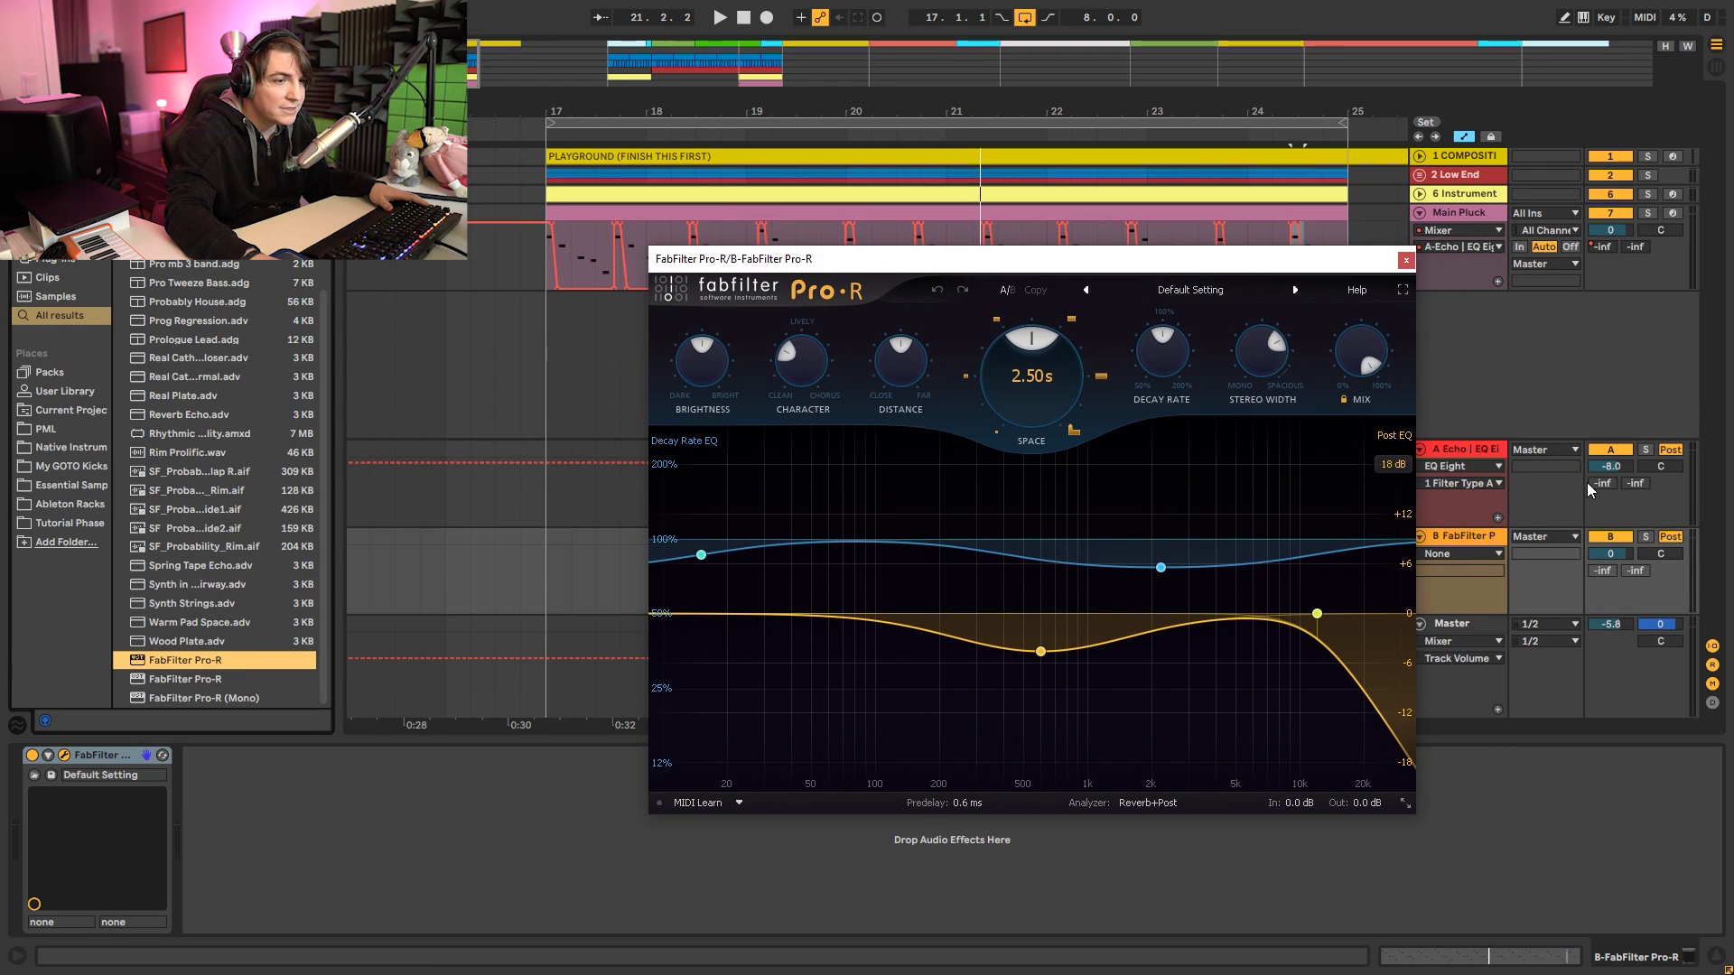
# Solo the B return, raise Main Pluck's B send to 0, and audition the Pro-R reverb with the plug-in window clear of the mixer.
pyautogui.moveTo(1265, 266); pyautogui.dragTo(1101, 338)
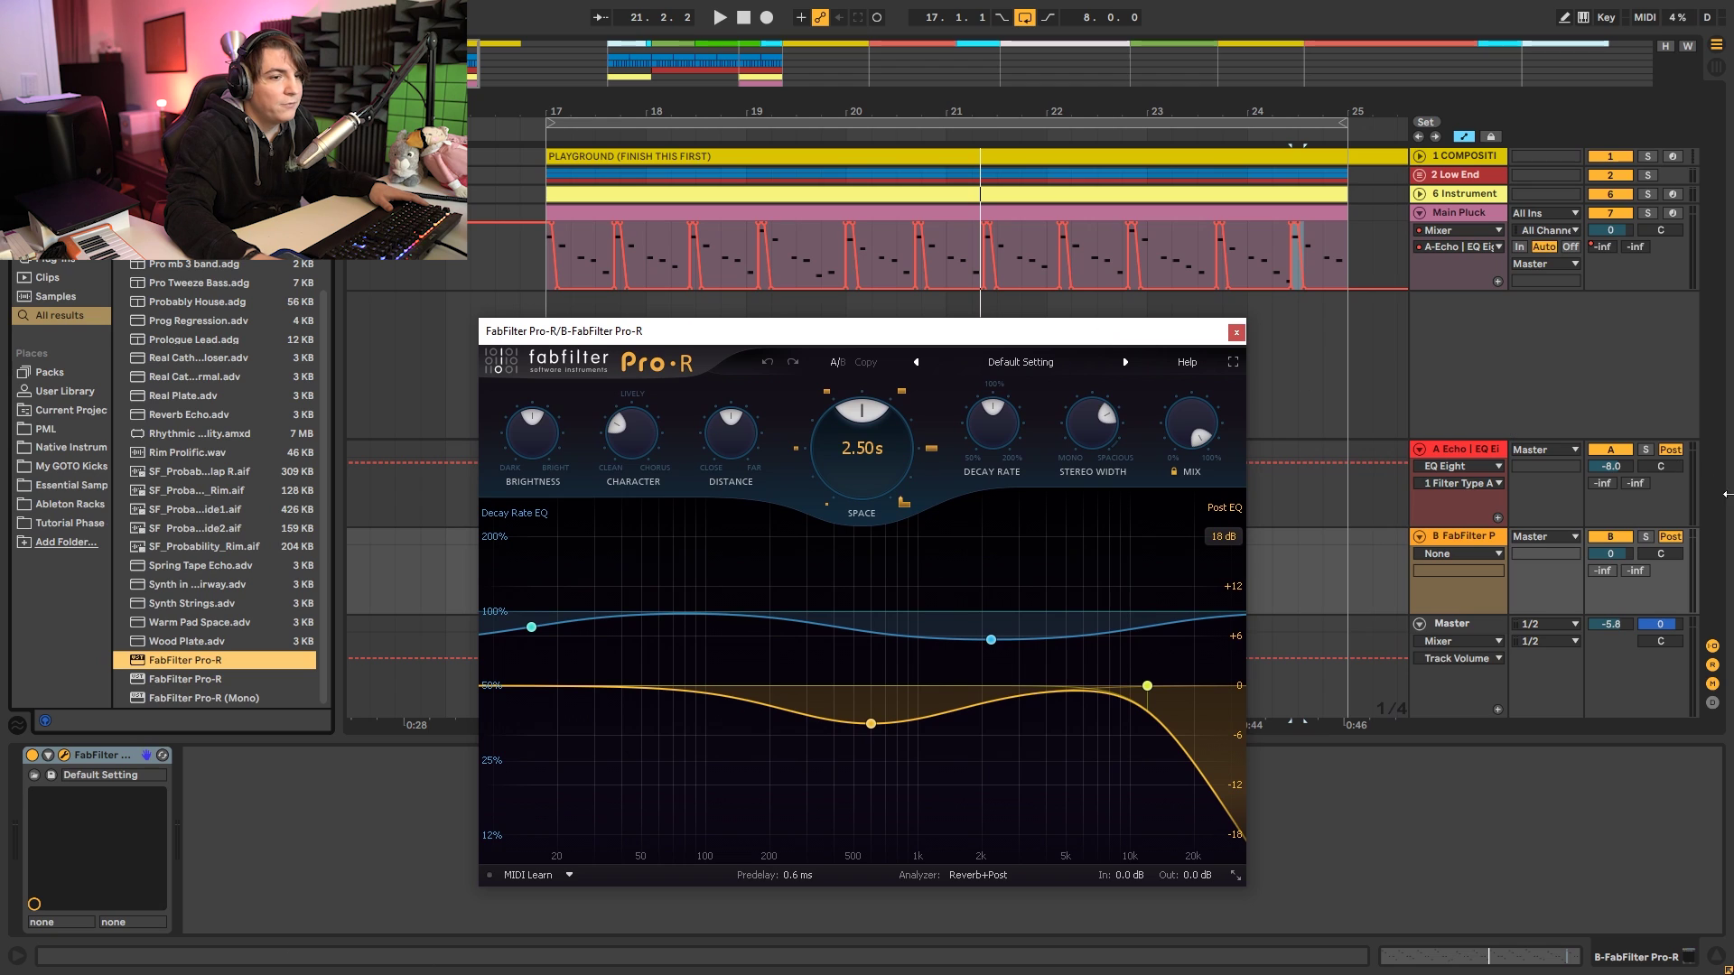
pyautogui.click(1647, 537)
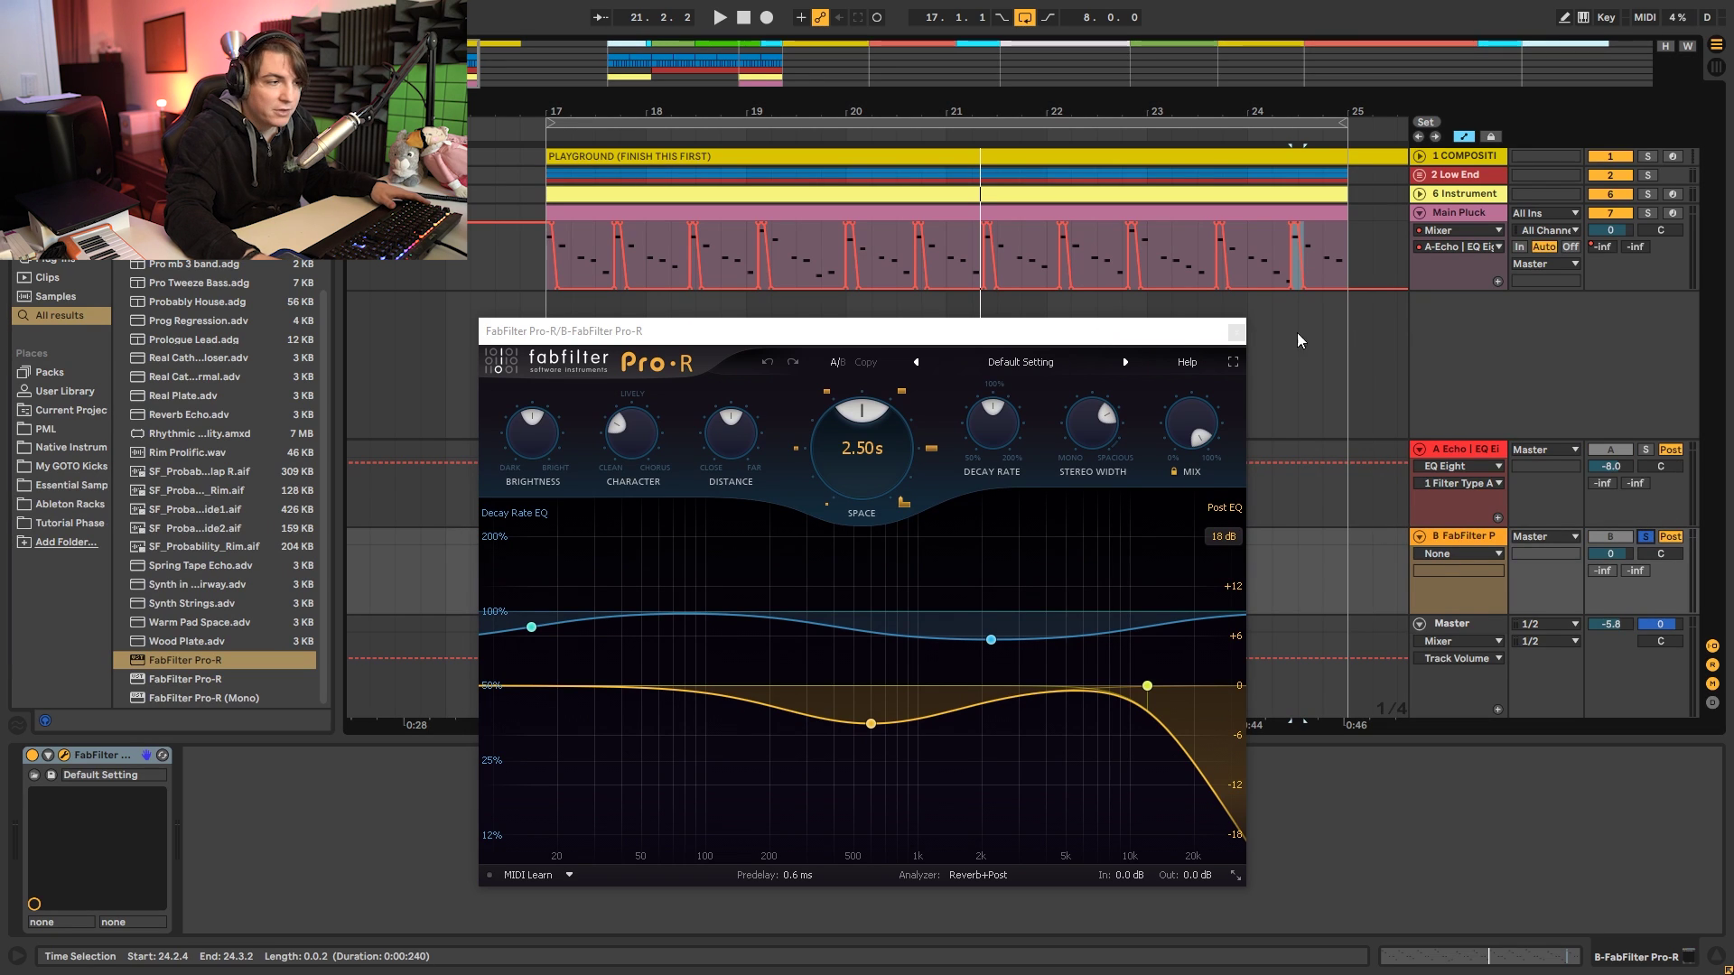
pyautogui.moveTo(1134, 331); pyautogui.dragTo(1211, 321)
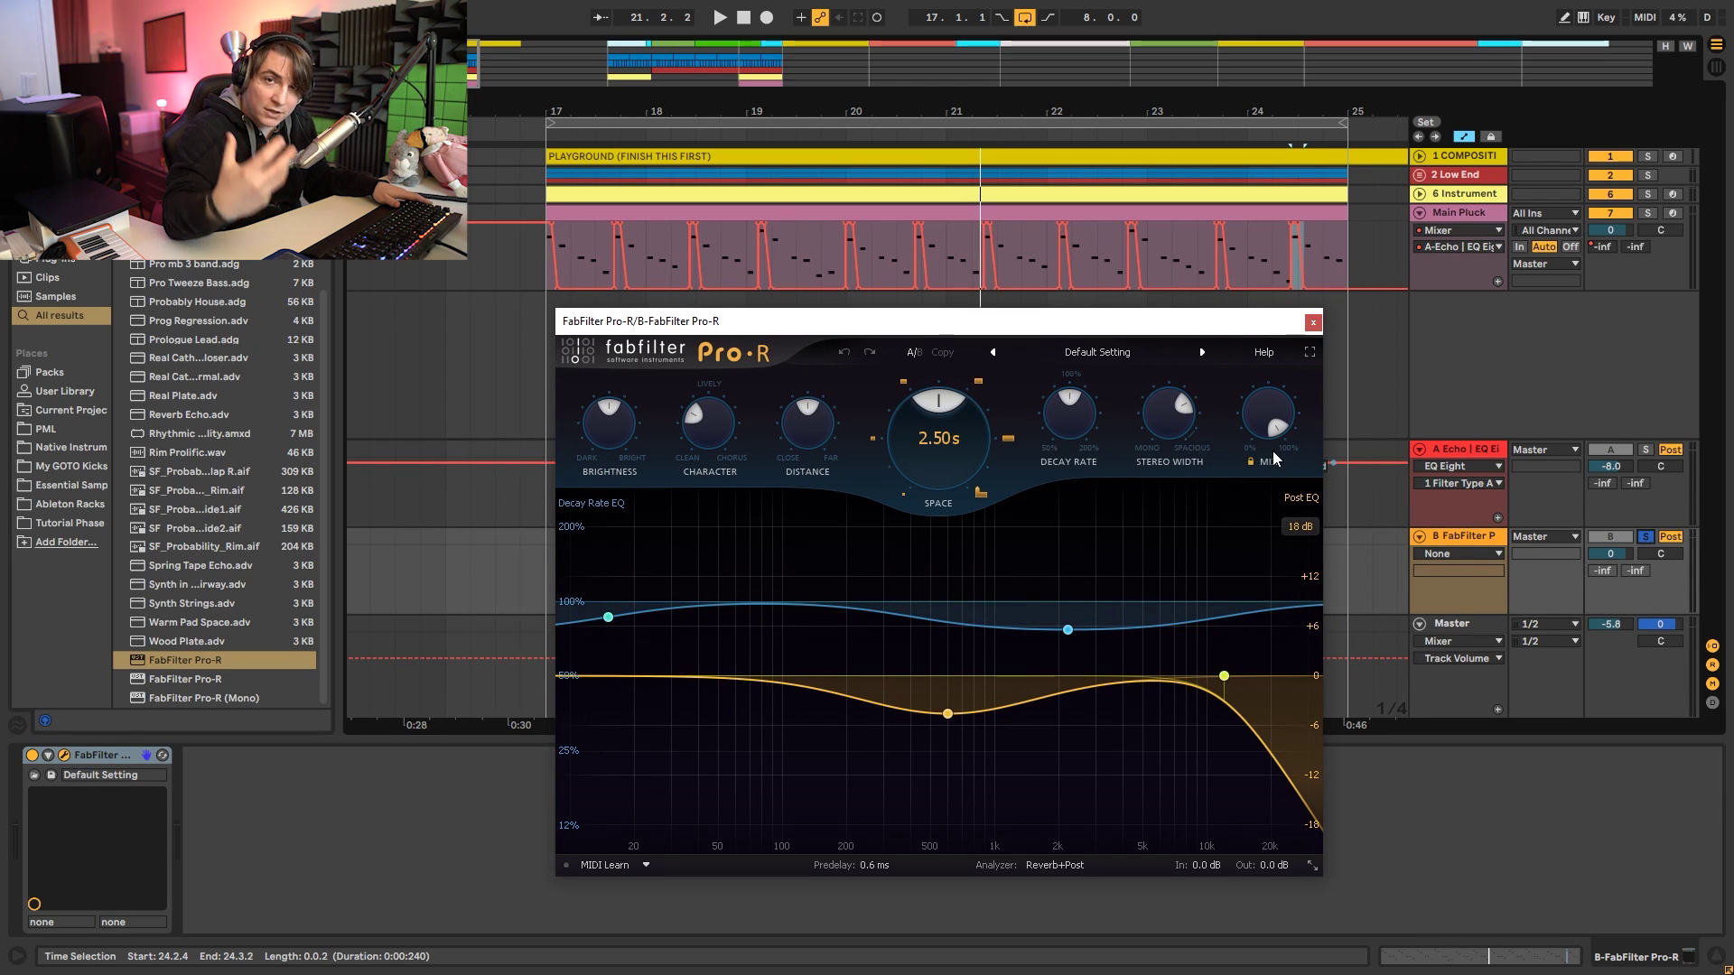
pyautogui.press('space')
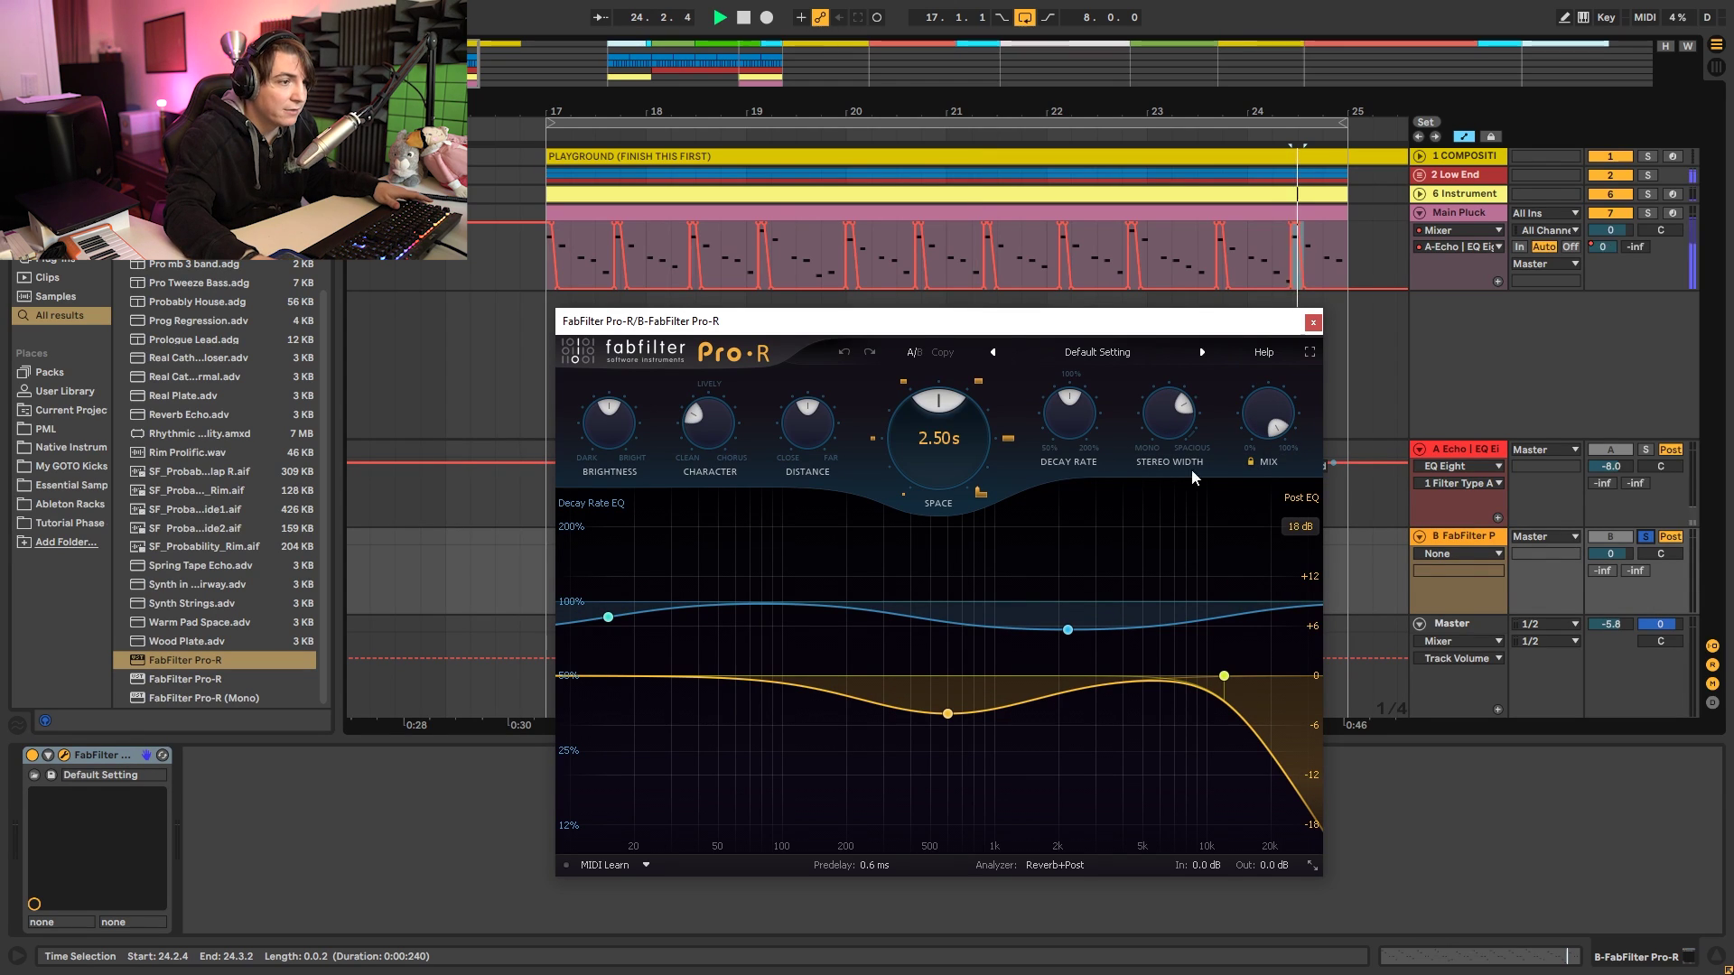
pyautogui.press('space')
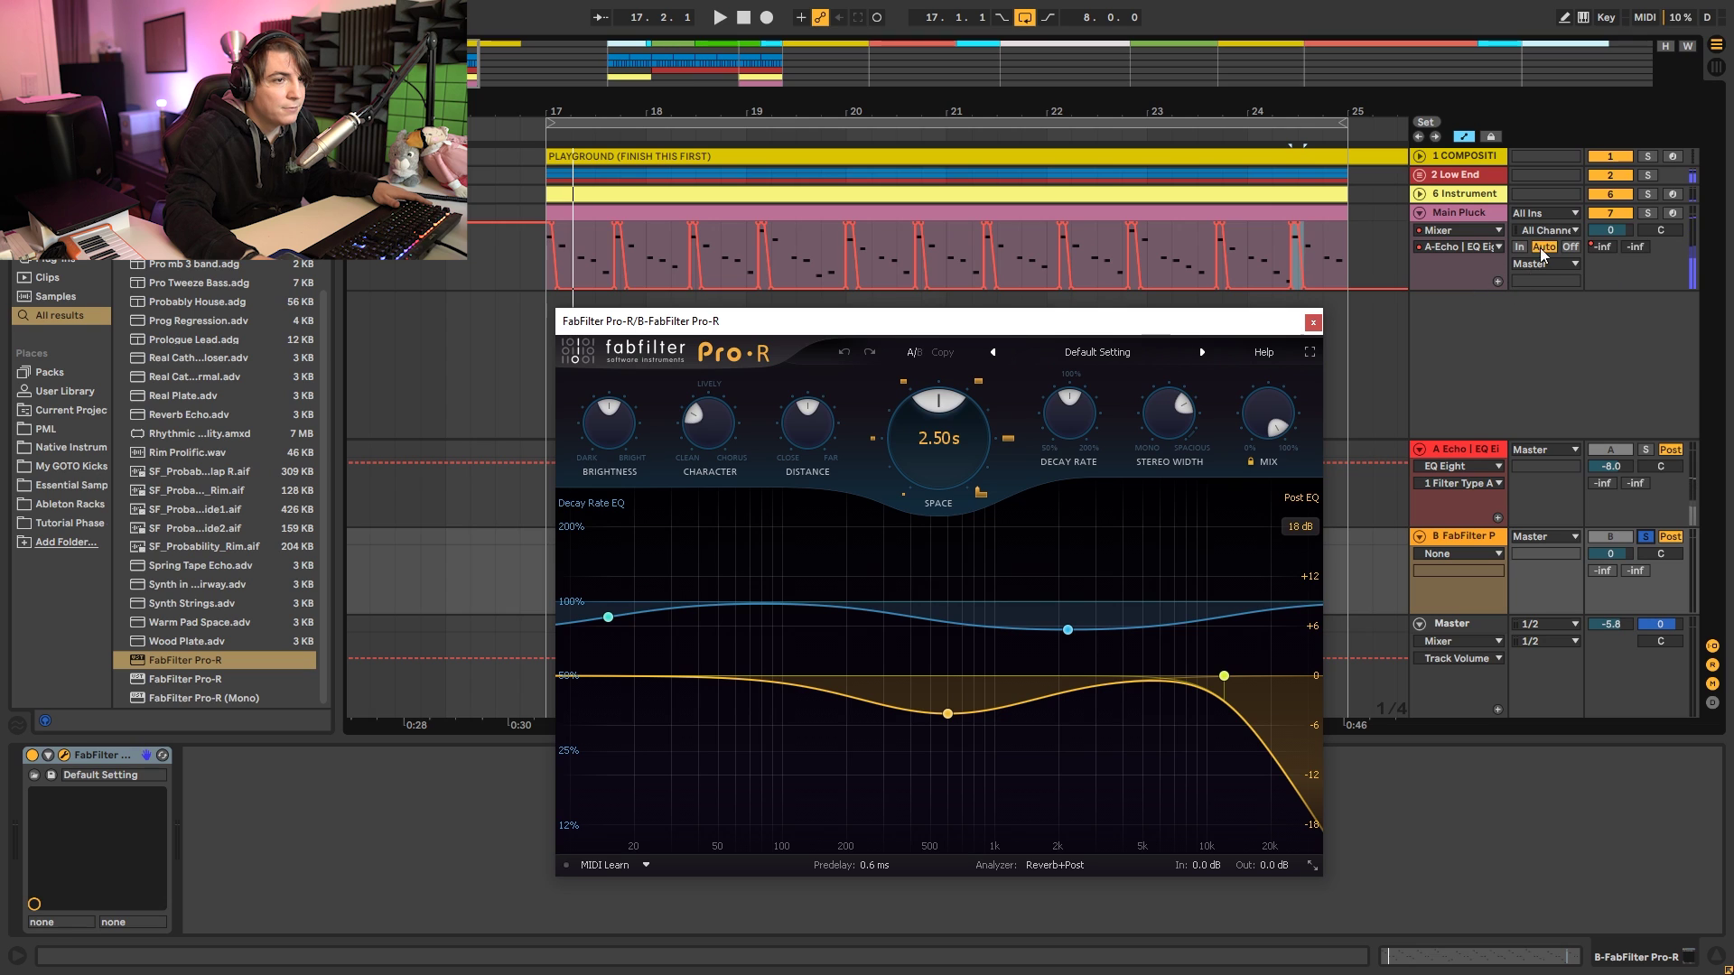
pyautogui.click(1636, 247)
pyautogui.press('space')
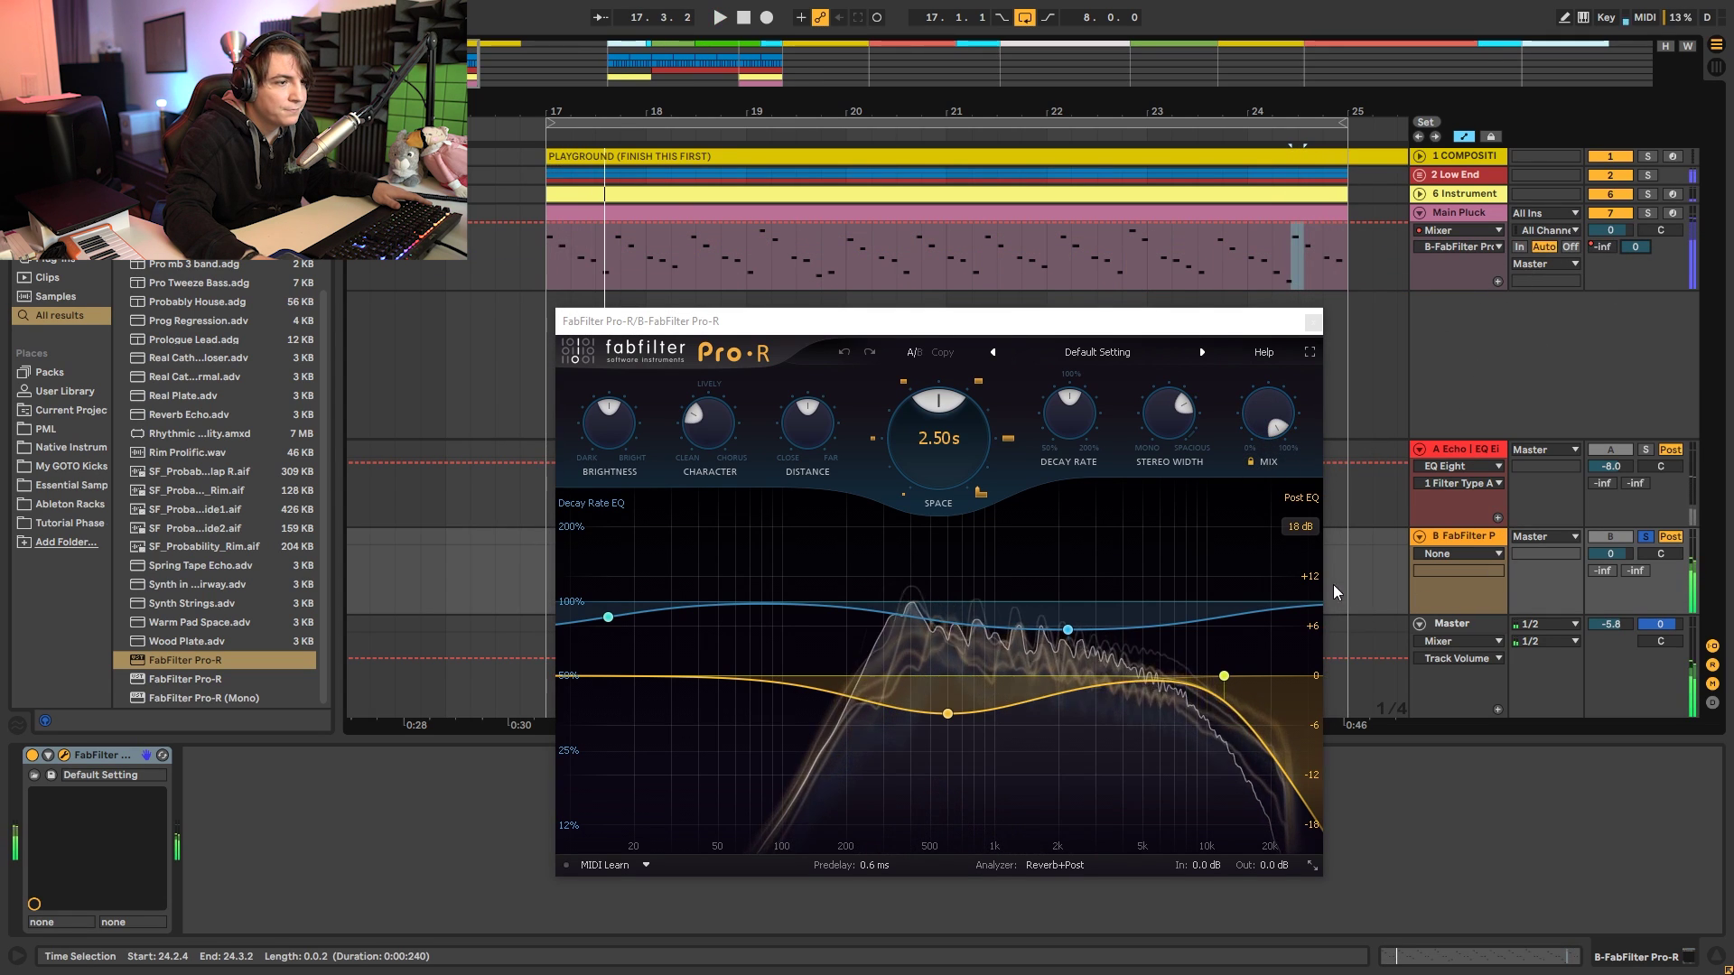
# Raise Pro-R's Space to 3.71 s and its Decay Rate to about 115% while listening to playback.
pyautogui.moveTo(927, 467); pyautogui.dragTo(952, 447)
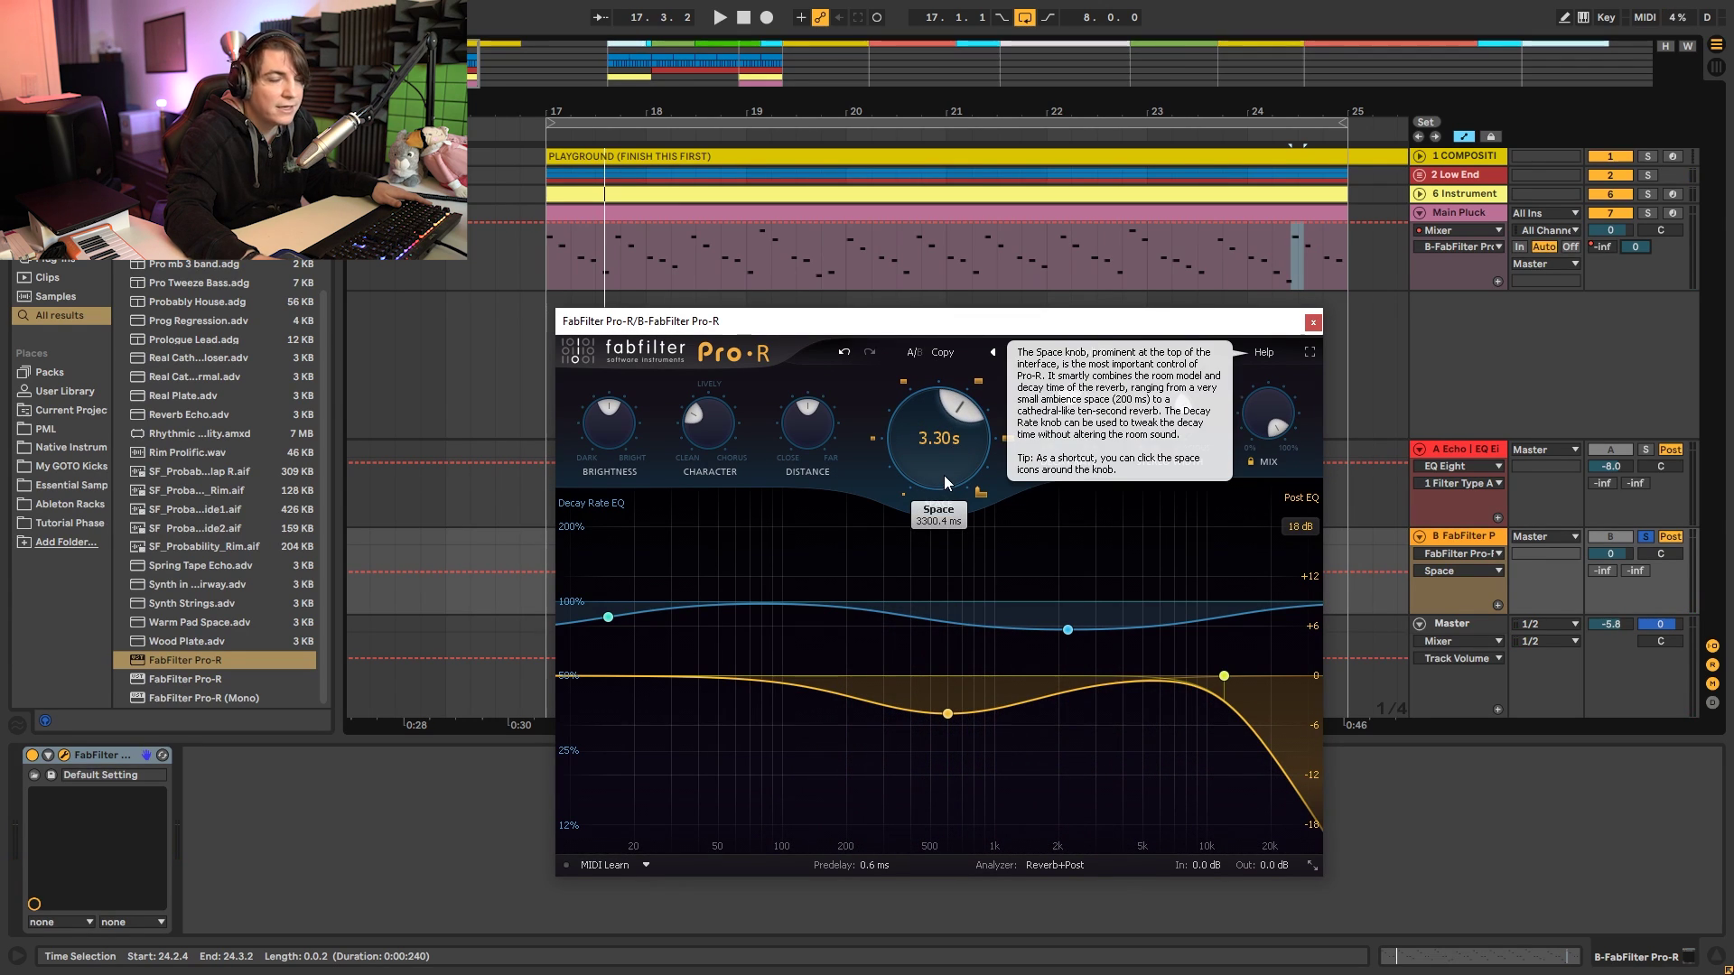
pyautogui.press('space')
pyautogui.moveTo(944, 475); pyautogui.dragTo(940, 452)
pyautogui.moveTo(1058, 424); pyautogui.dragTo(1064, 400)
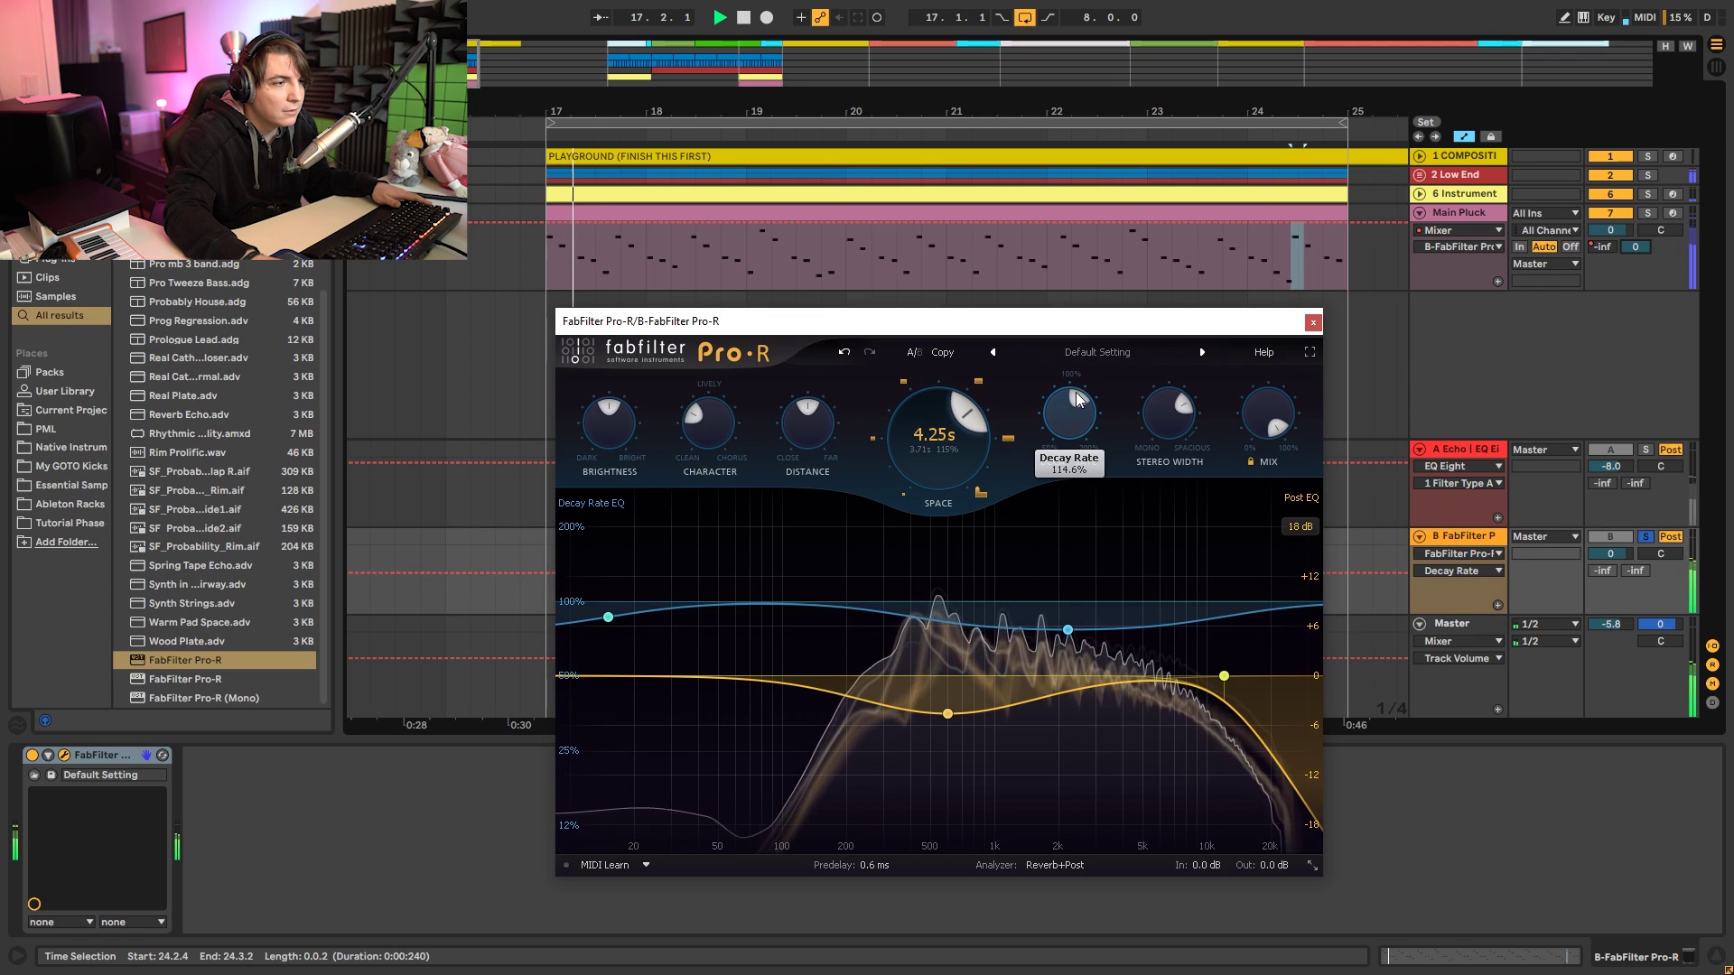
# Raise Pro-R's upper Decay Rate EQ band above 100% just below 5 kHz, and set the Post EQ dip to -5.81 dB at 582.62 Hz.
pyautogui.moveTo(1067, 630); pyautogui.dragTo(1133, 584)
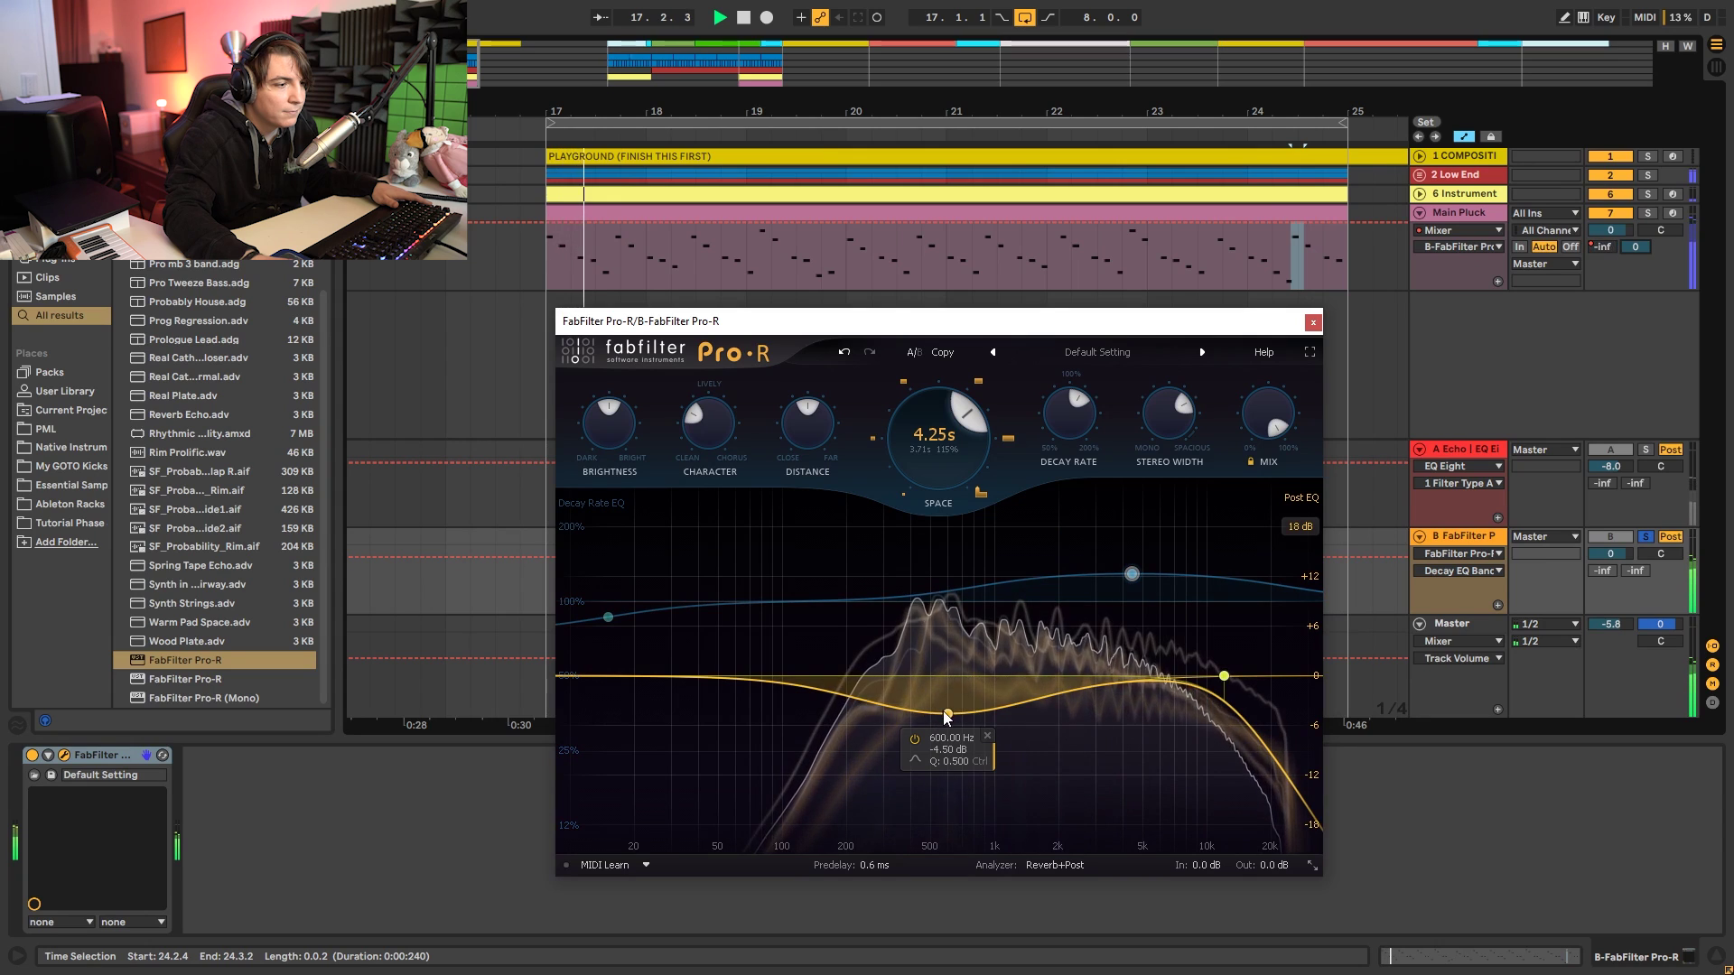
pyautogui.moveTo(947, 718); pyautogui.dragTo(944, 728)
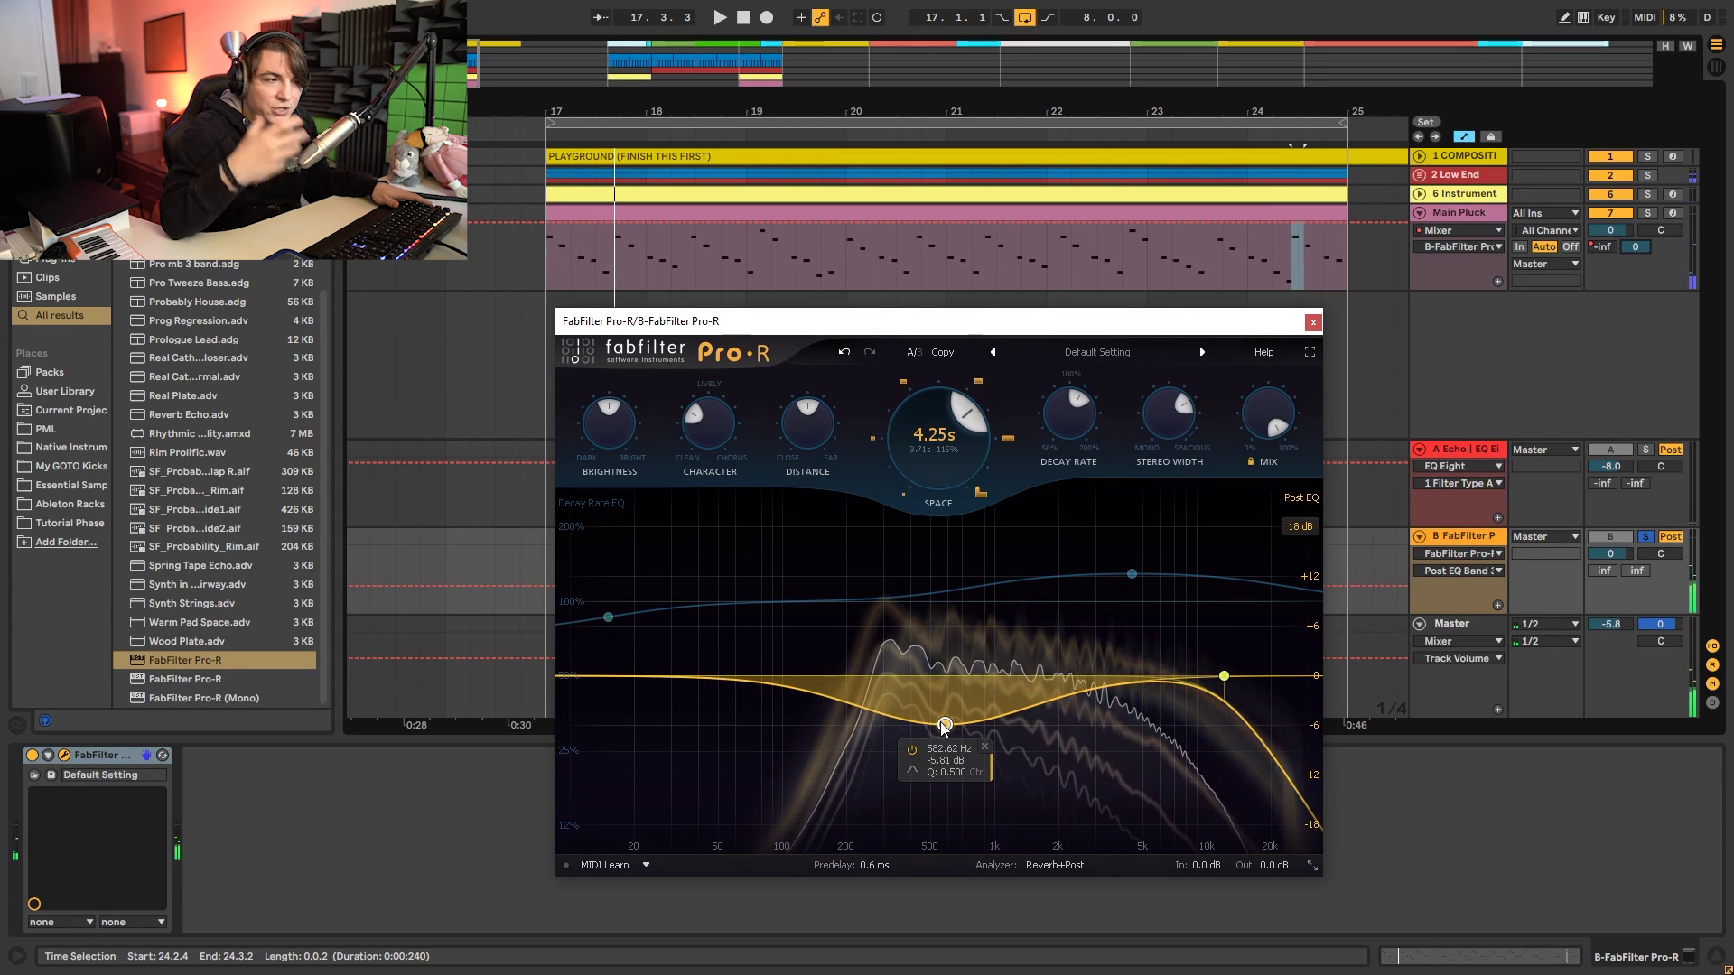
# During playback, set Pro-R's Distance to 66.38% and Brightness to 69.16%, and raise Character toward Chorus.
pyautogui.press('space')
pyautogui.moveTo(806, 417); pyautogui.dragTo(822, 390)
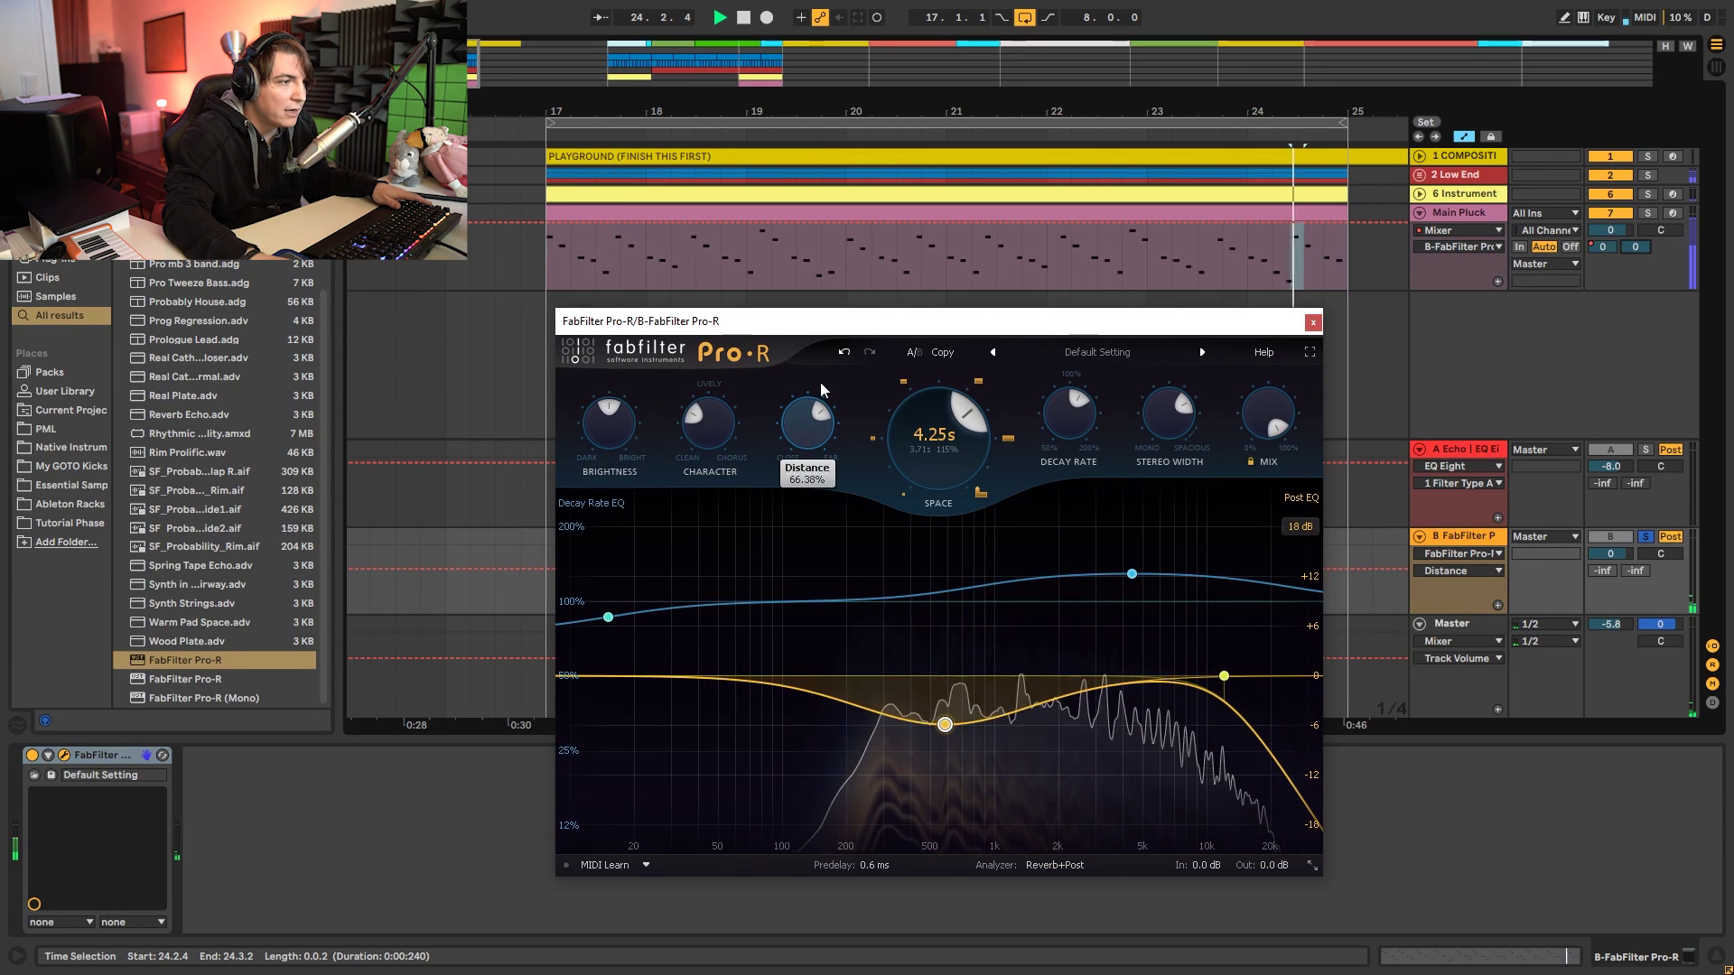
pyautogui.moveTo(708, 421); pyautogui.dragTo(747, 329)
pyautogui.moveTo(611, 435); pyautogui.dragTo(631, 382)
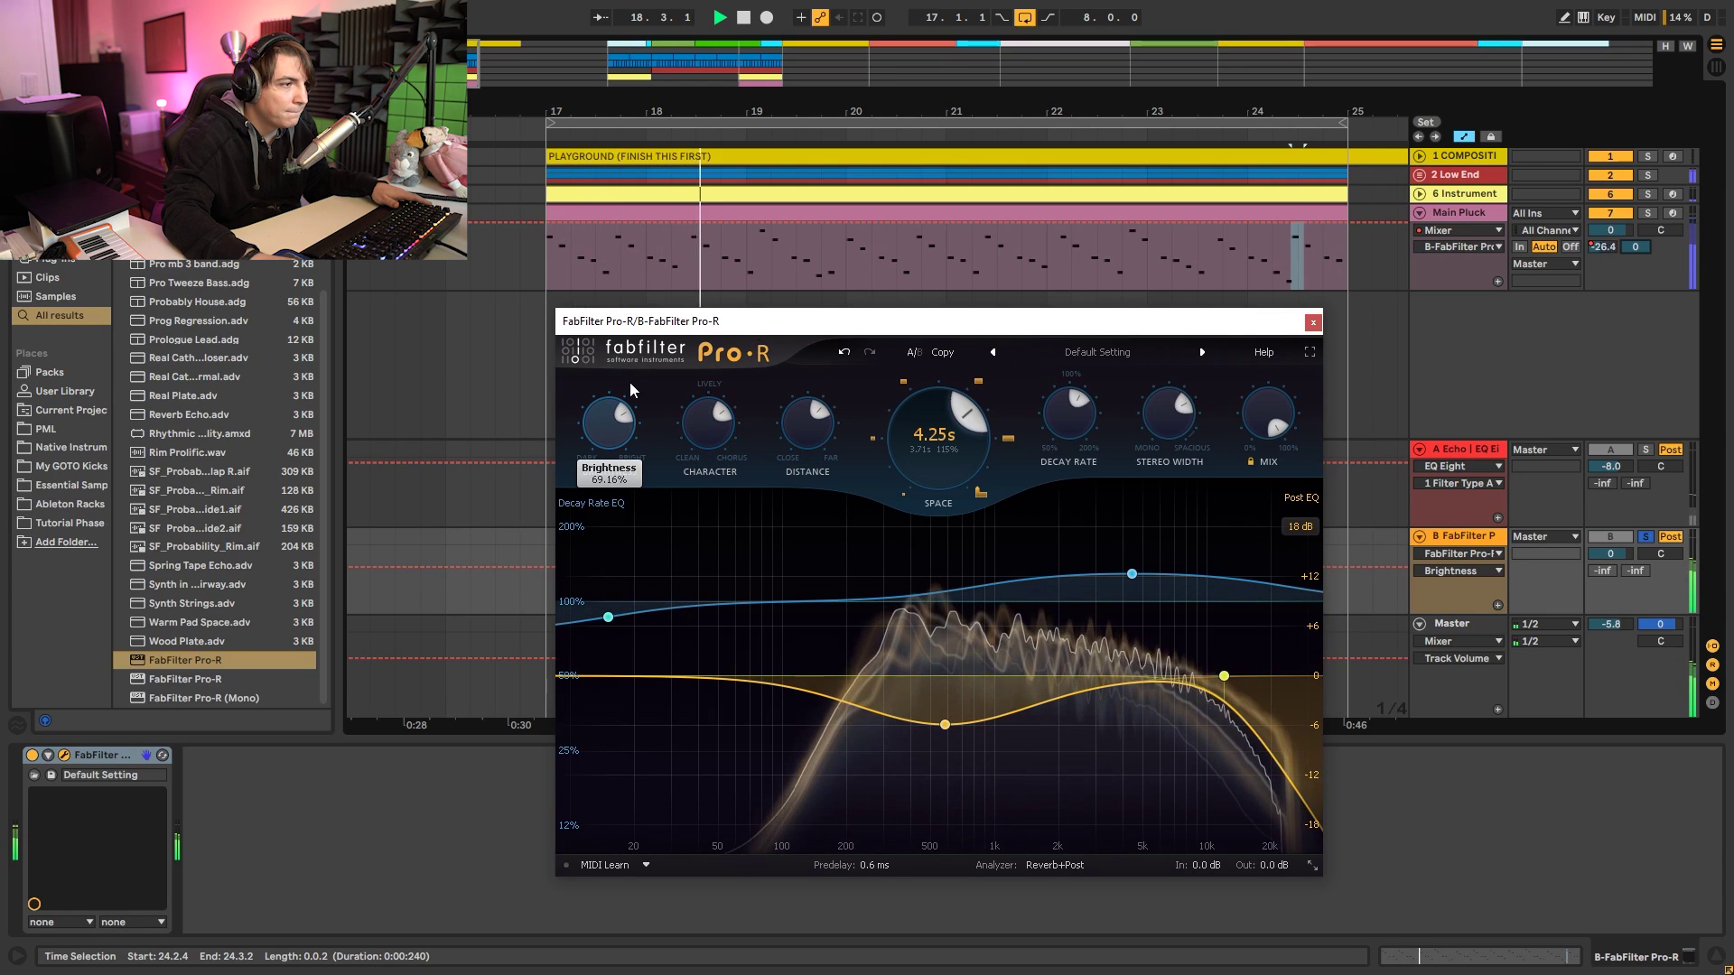
# Set Pro-R's Decay Rate to 131.8%, Stereo Width to 69.28% and Space to 4.27 s, and close the plug-in window.
pyautogui.moveTo(943, 434)
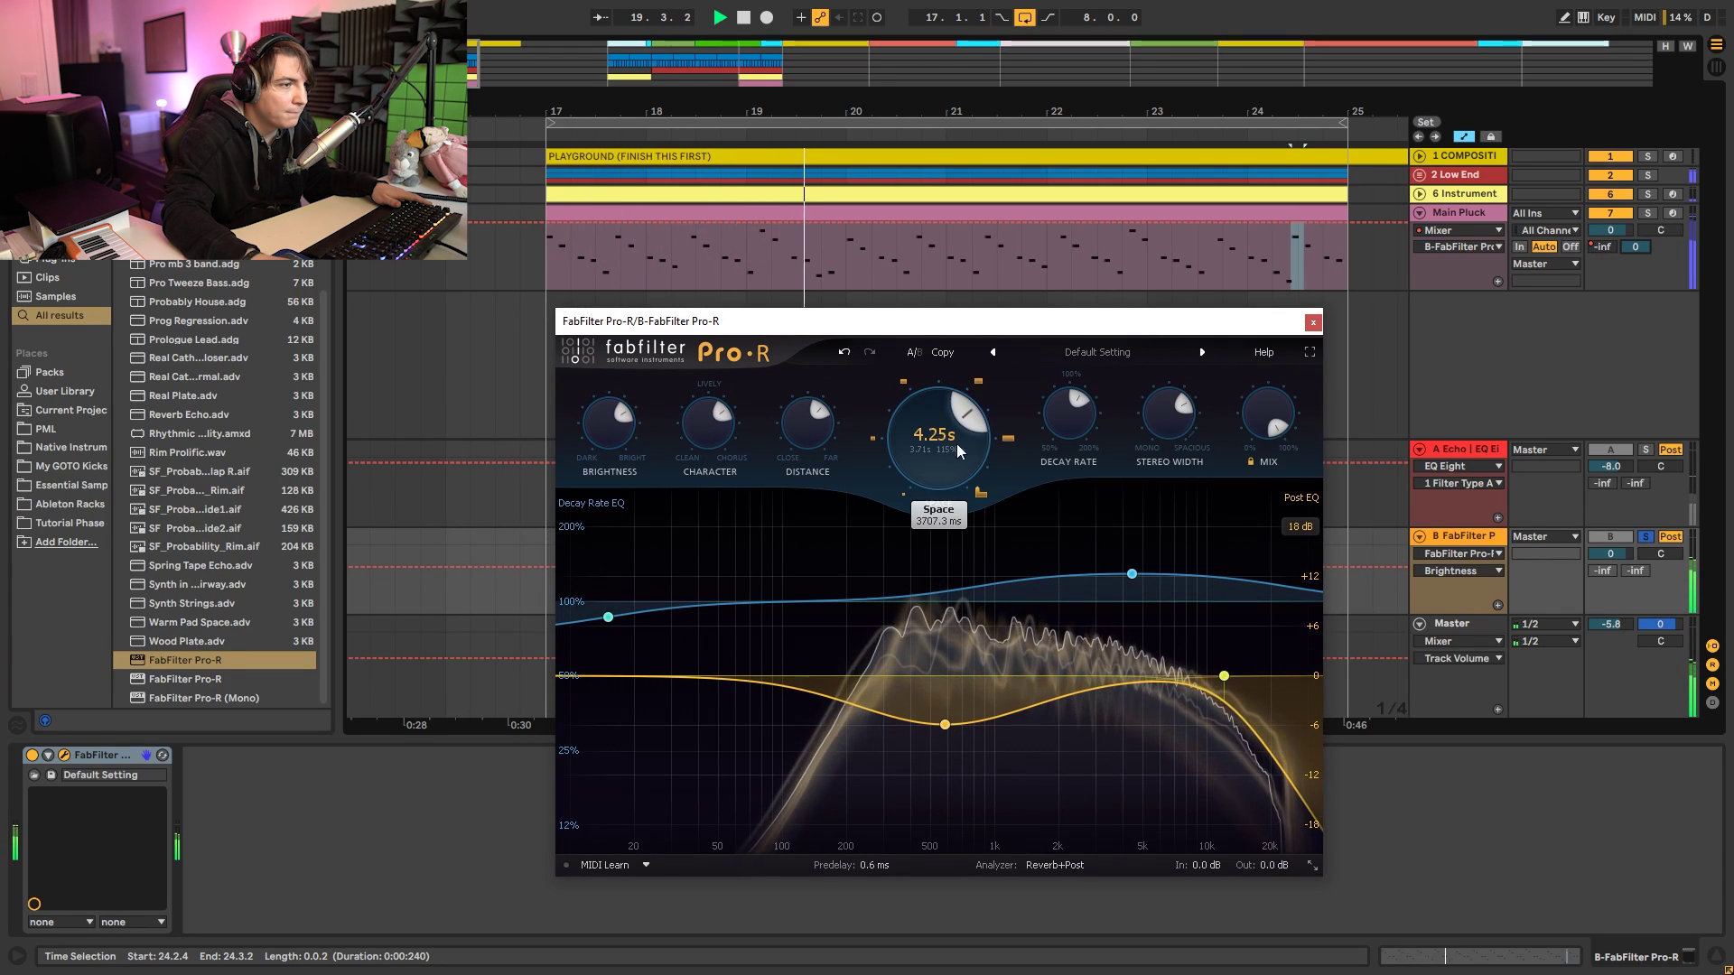
pyautogui.moveTo(1071, 413); pyautogui.dragTo(1091, 405)
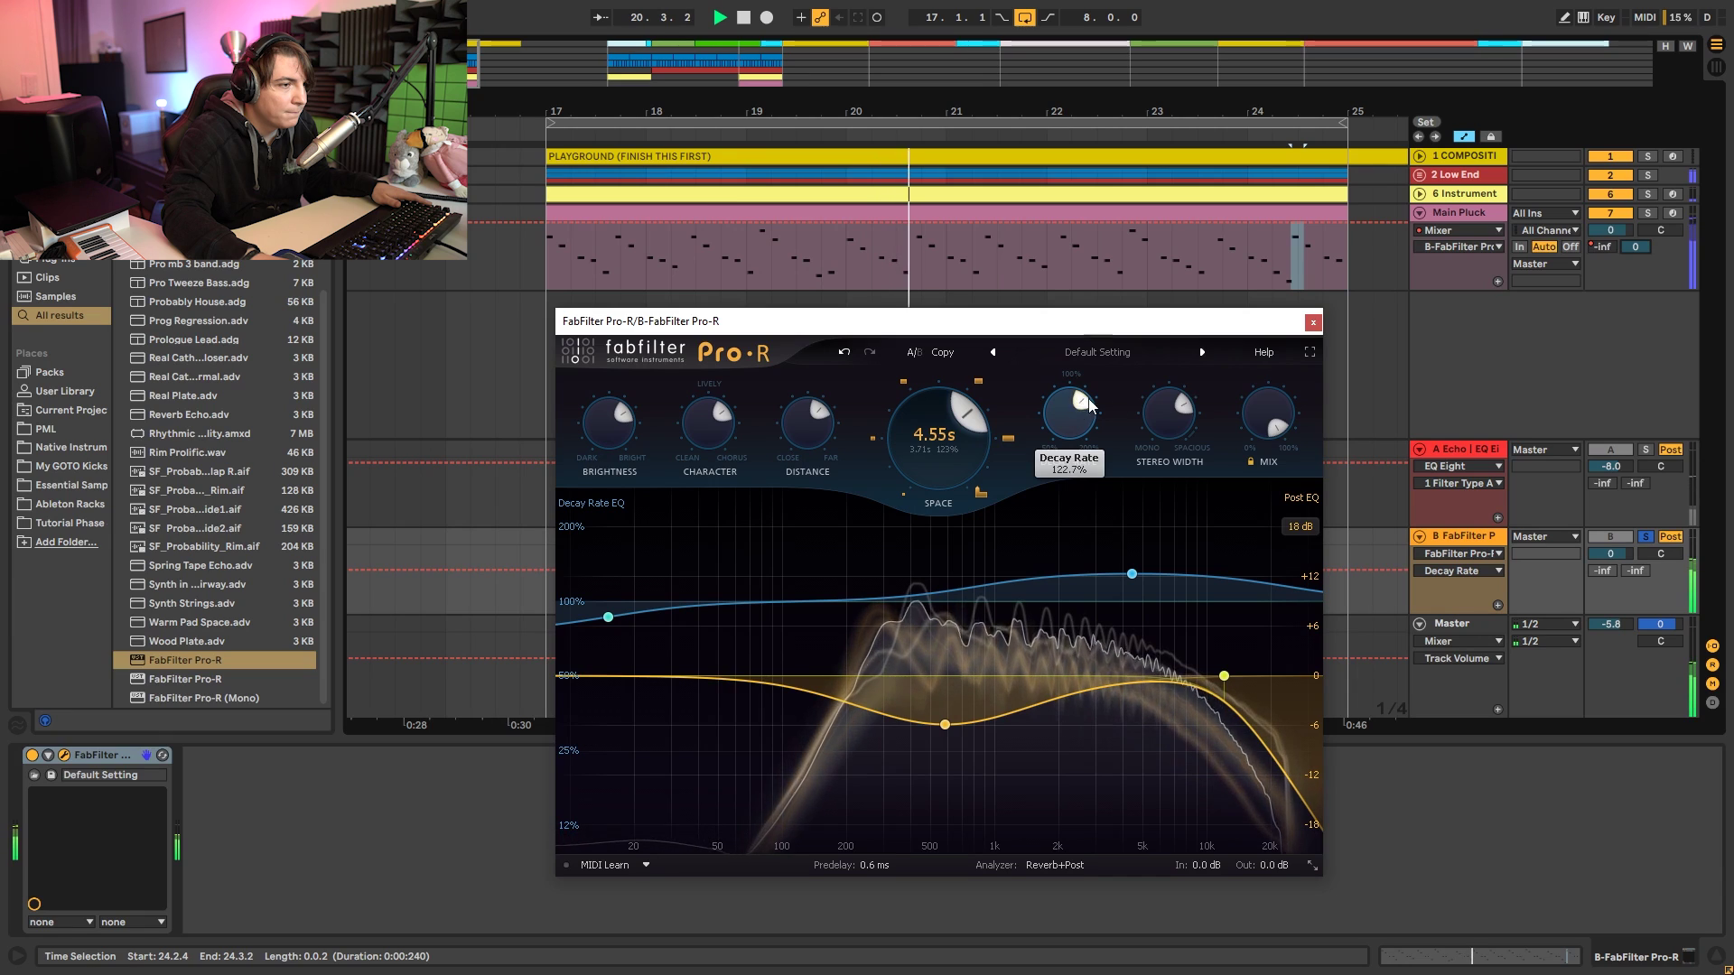
pyautogui.click(1173, 411)
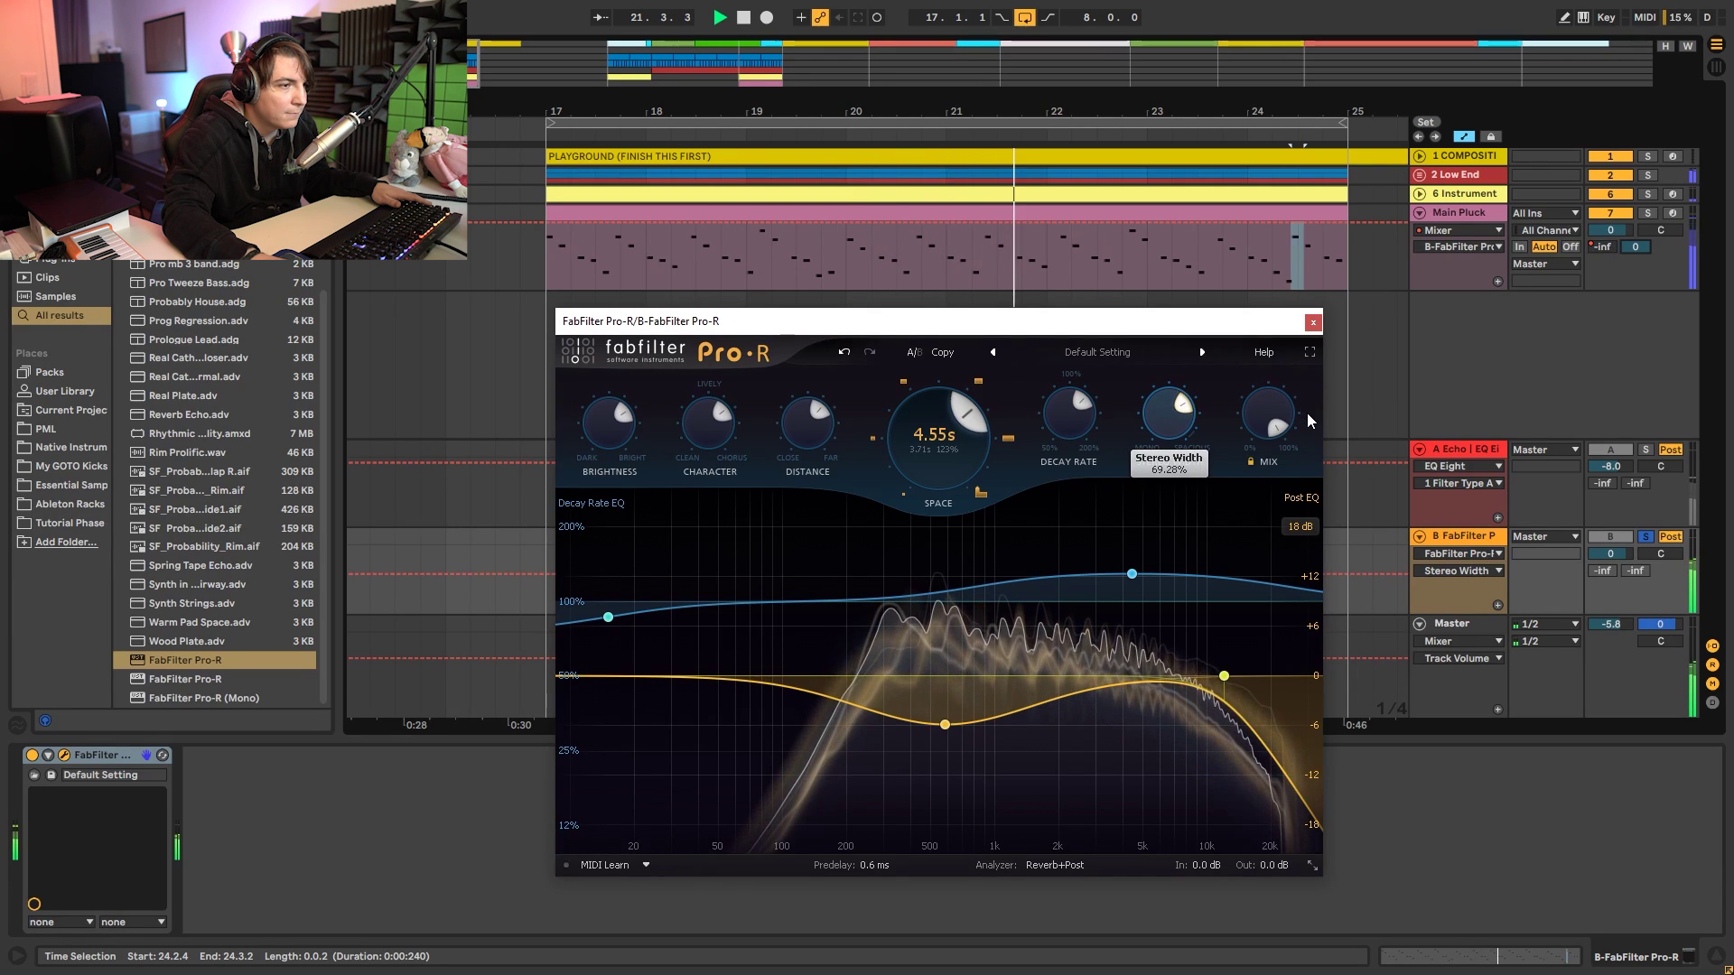
pyautogui.moveTo(1075, 410); pyautogui.dragTo(1083, 391)
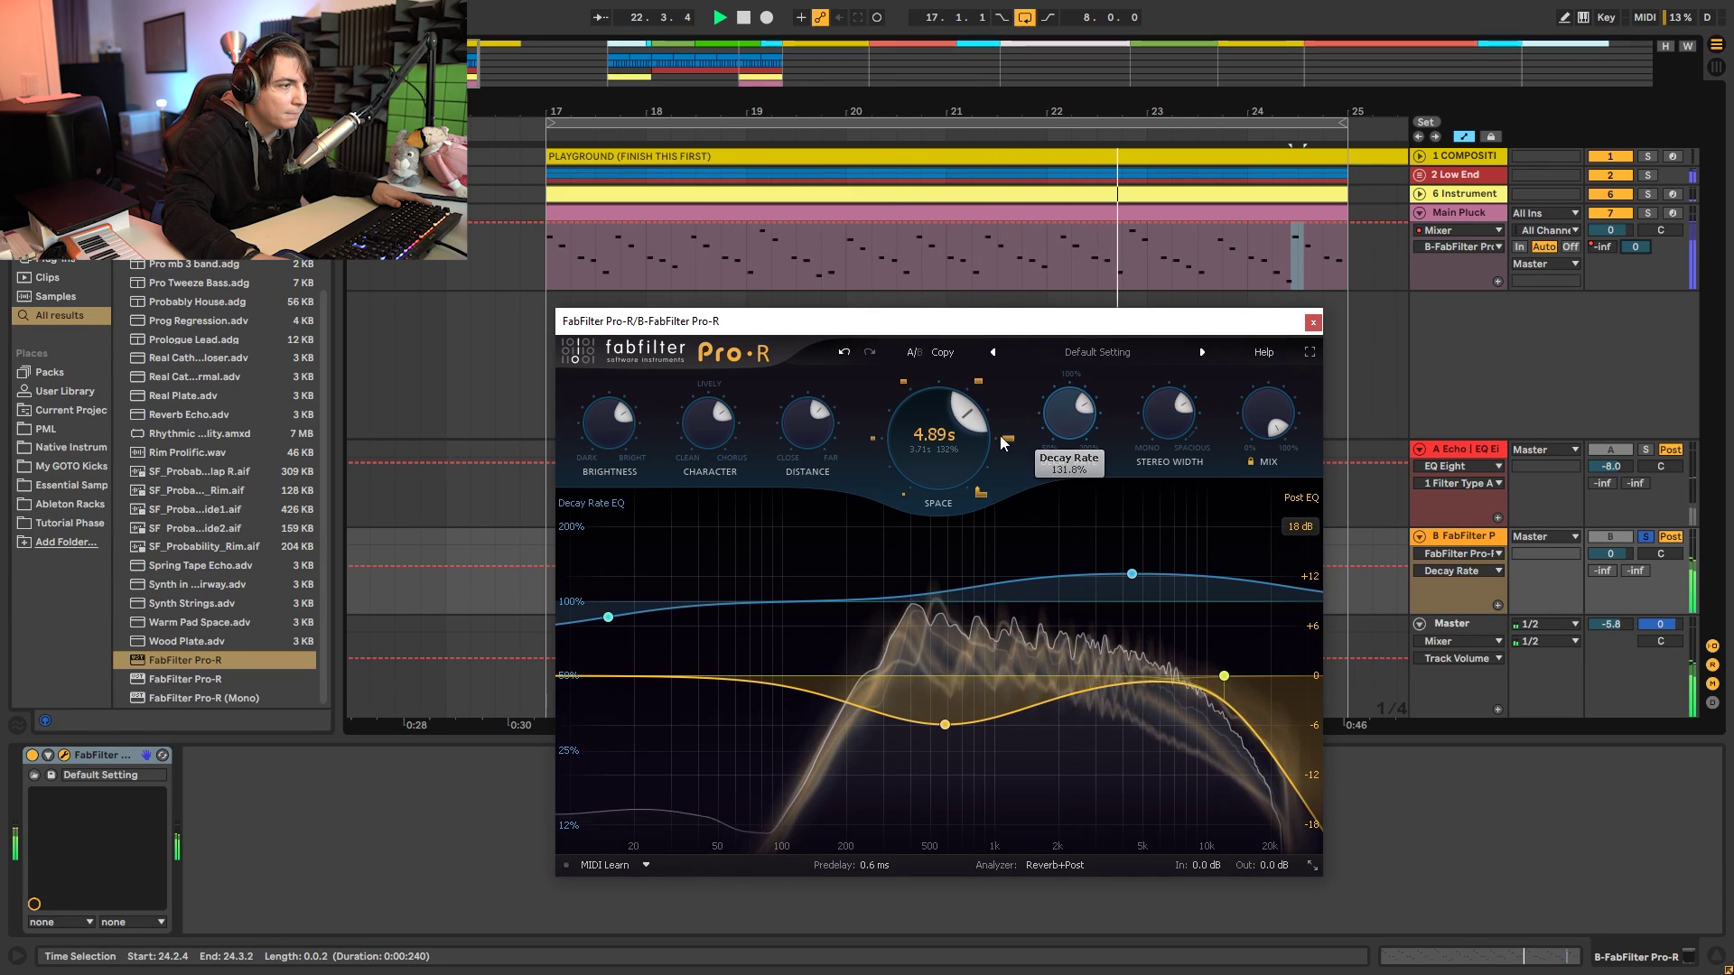
pyautogui.moveTo(808, 420)
pyautogui.mouseDown()
pyautogui.moveTo(827, 399)
pyautogui.moveTo(807, 454)
pyautogui.mouseUp()
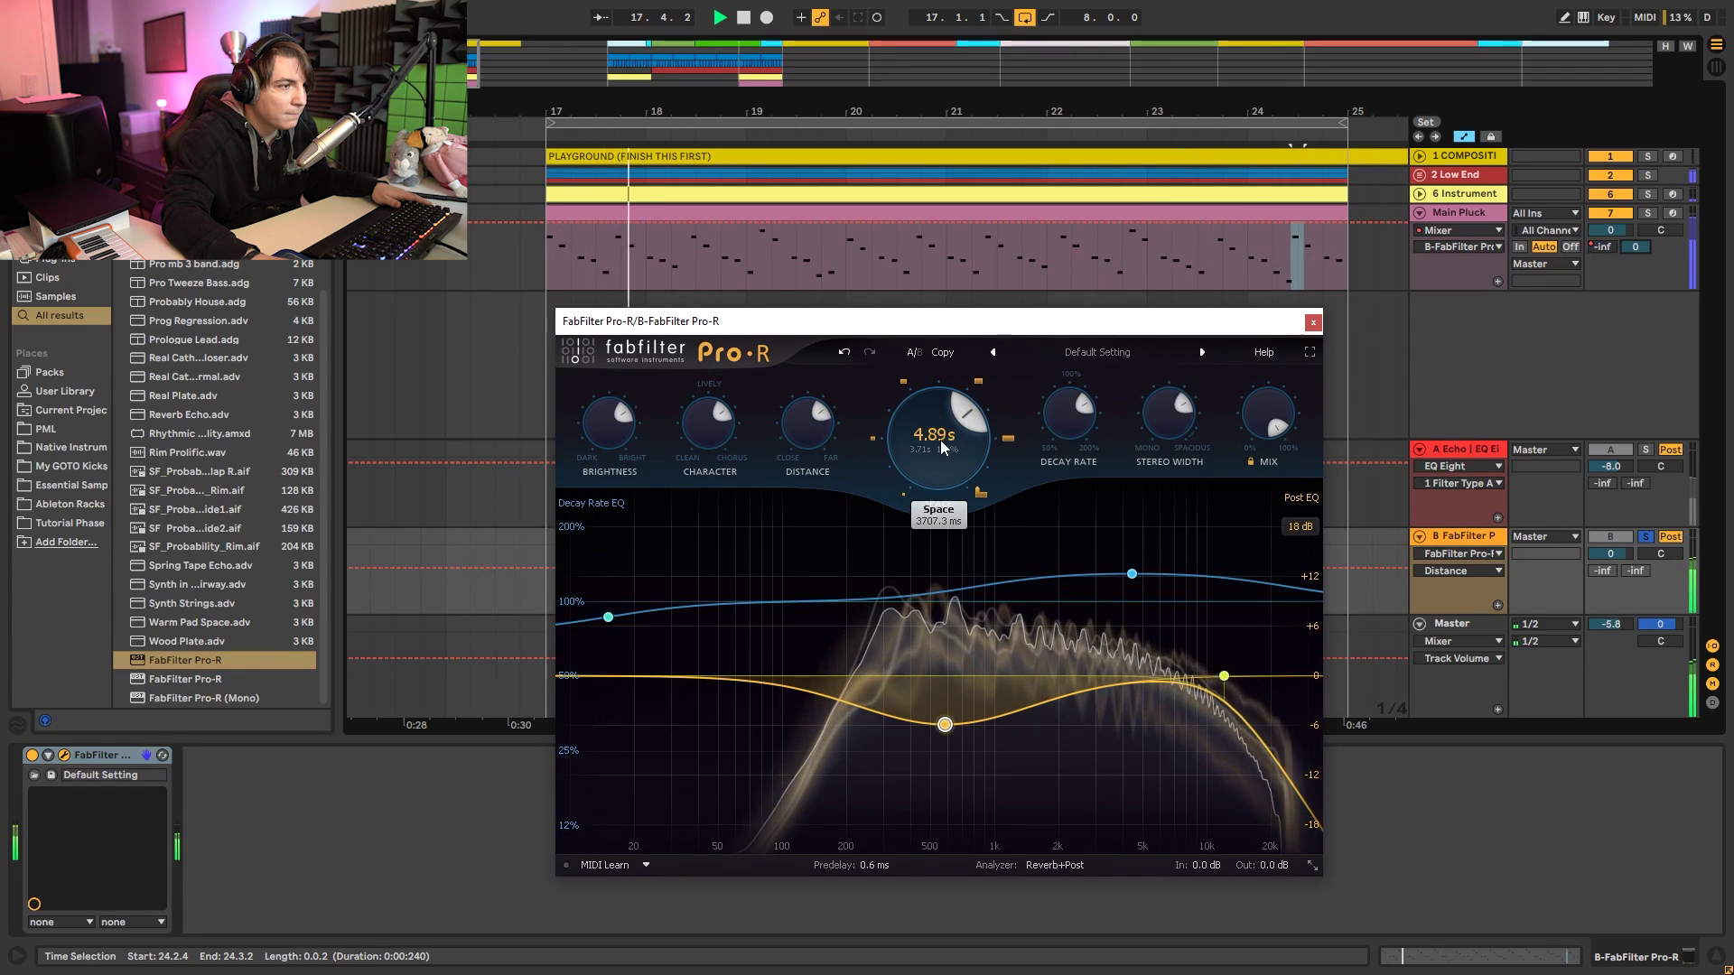
pyautogui.moveTo(940, 441)
pyautogui.mouseDown()
pyautogui.moveTo(938, 460)
pyautogui.moveTo(950, 432)
pyautogui.mouseUp()
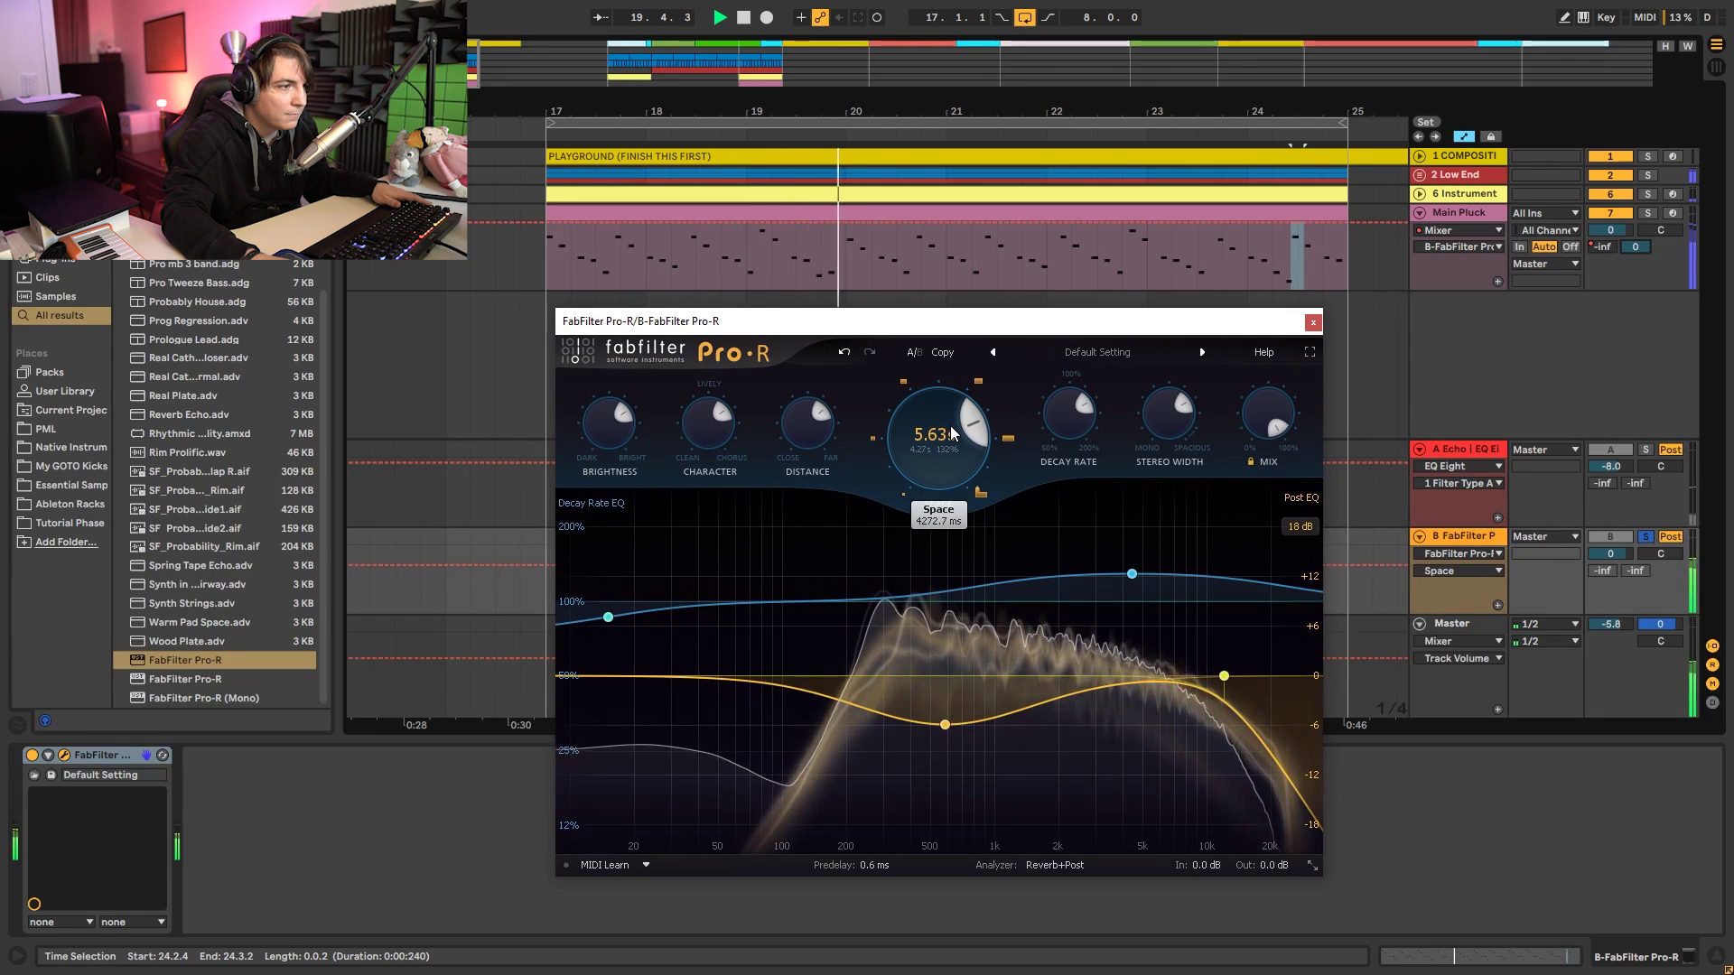
pyautogui.click(1313, 321)
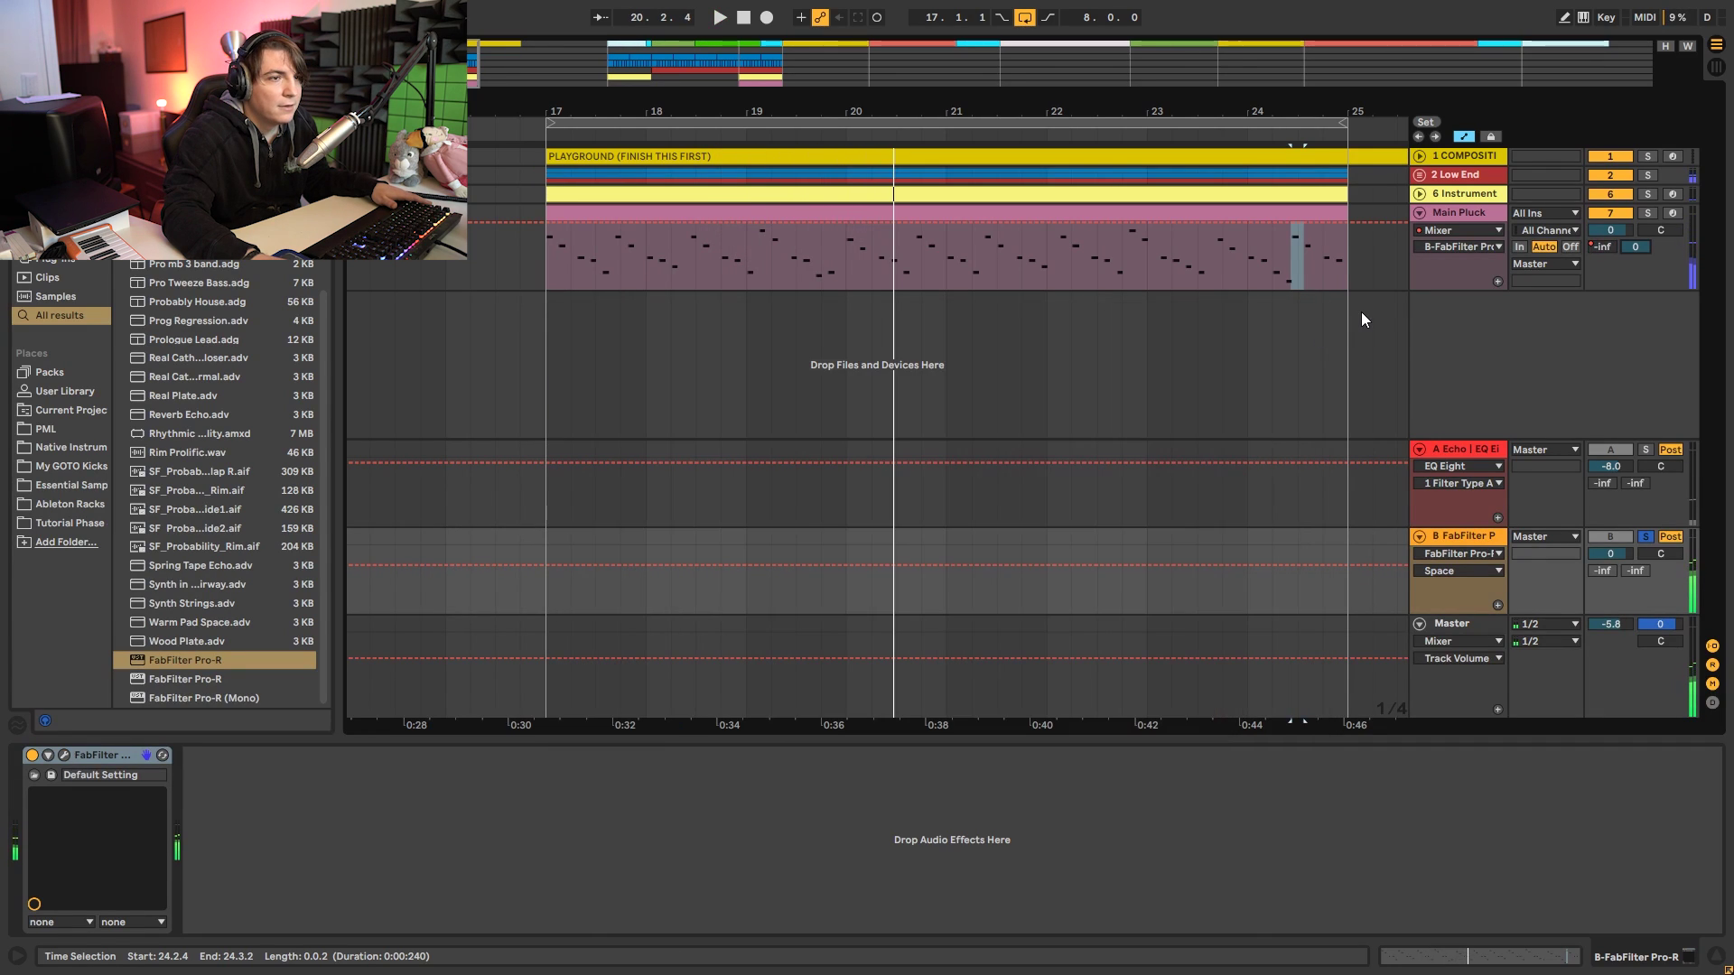
# Copy Main Pluck's Echo send automation from bar 17 to 25.2 and paste it onto its B send to Pro-R at bar 17.
pyautogui.click(1471, 229)
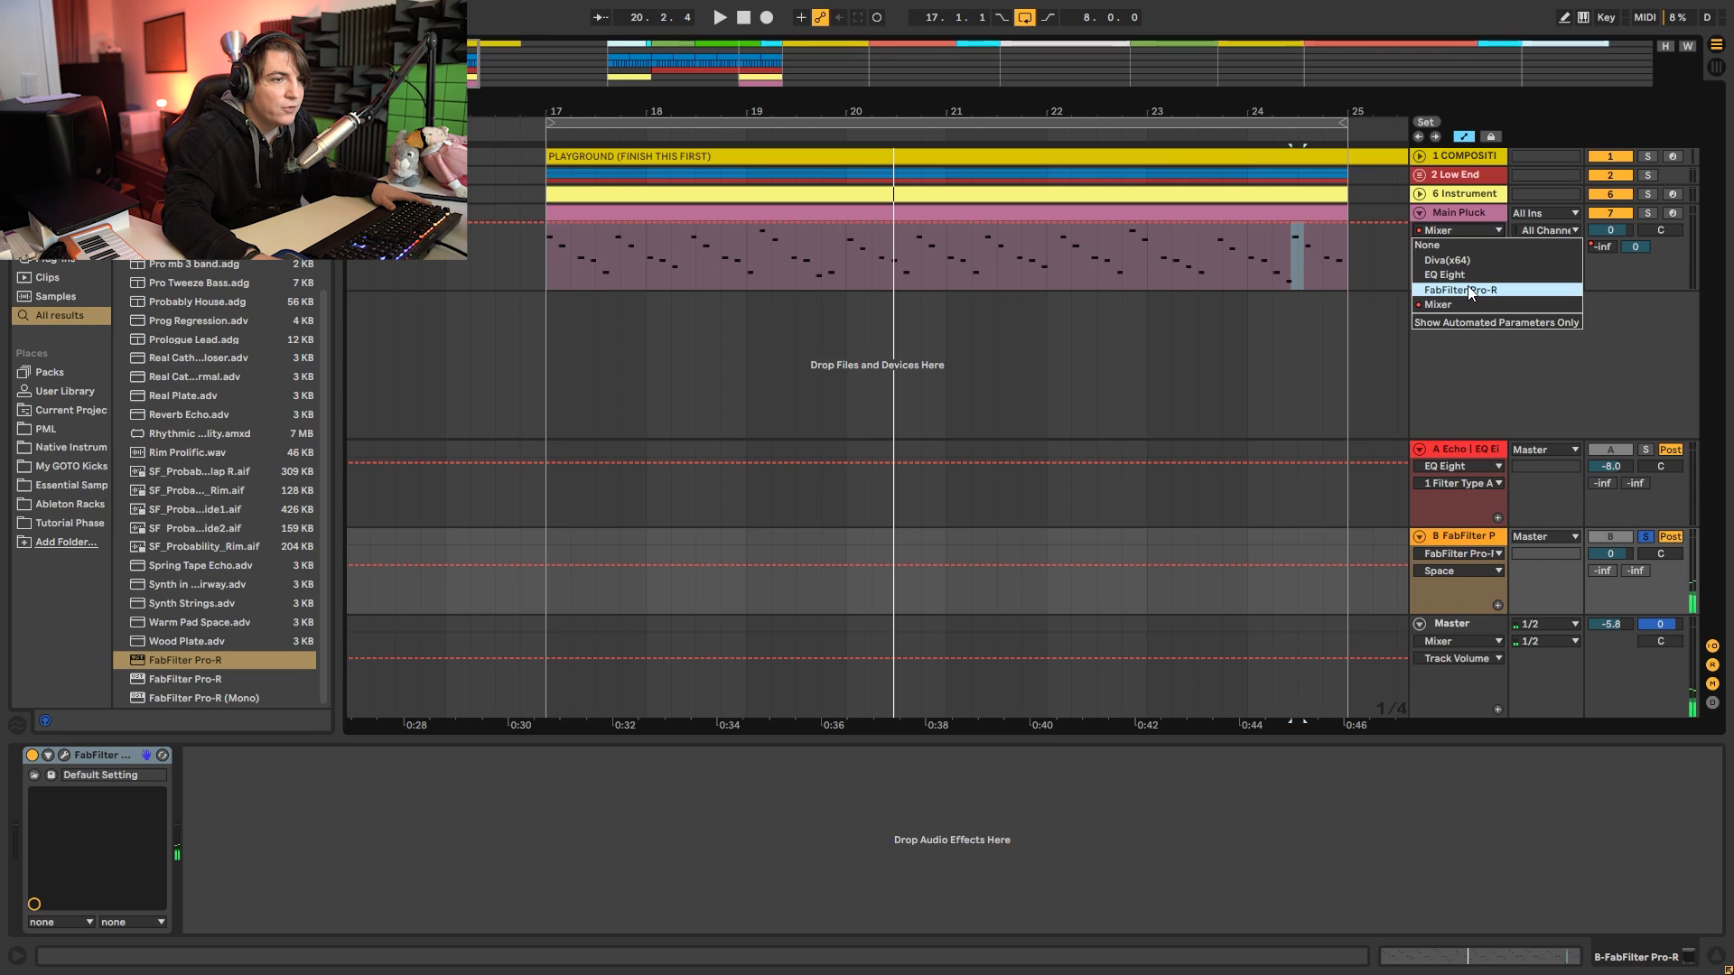
pyautogui.click(1459, 233)
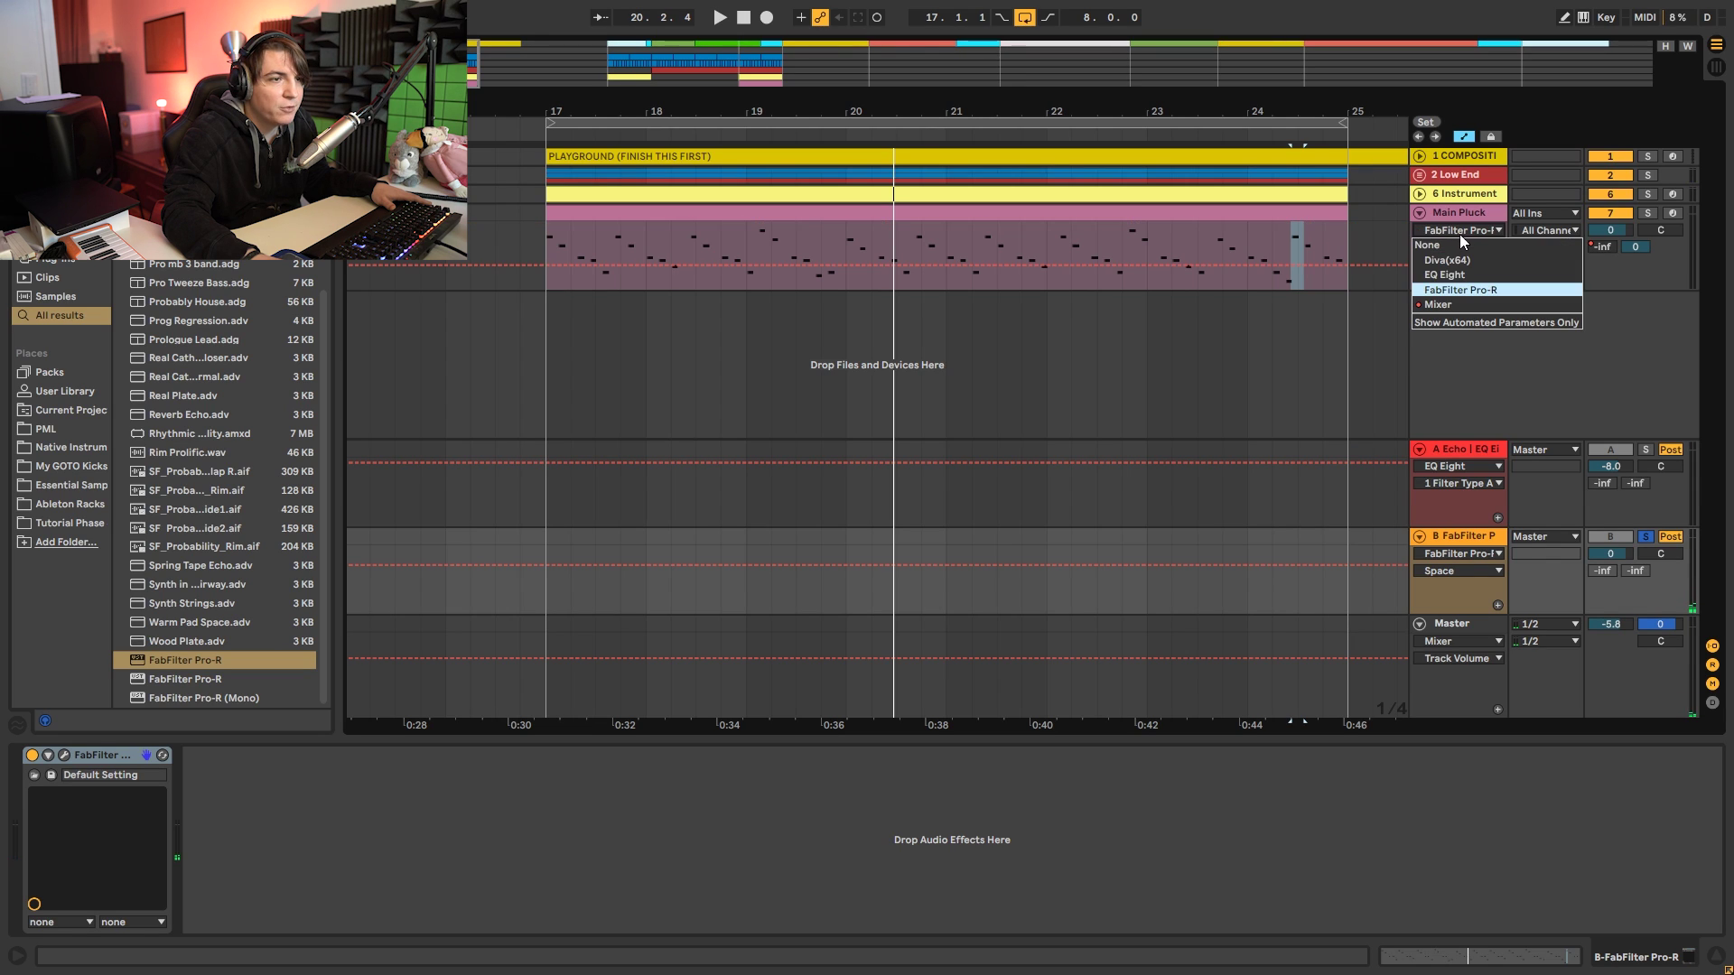
pyautogui.click(1437, 304)
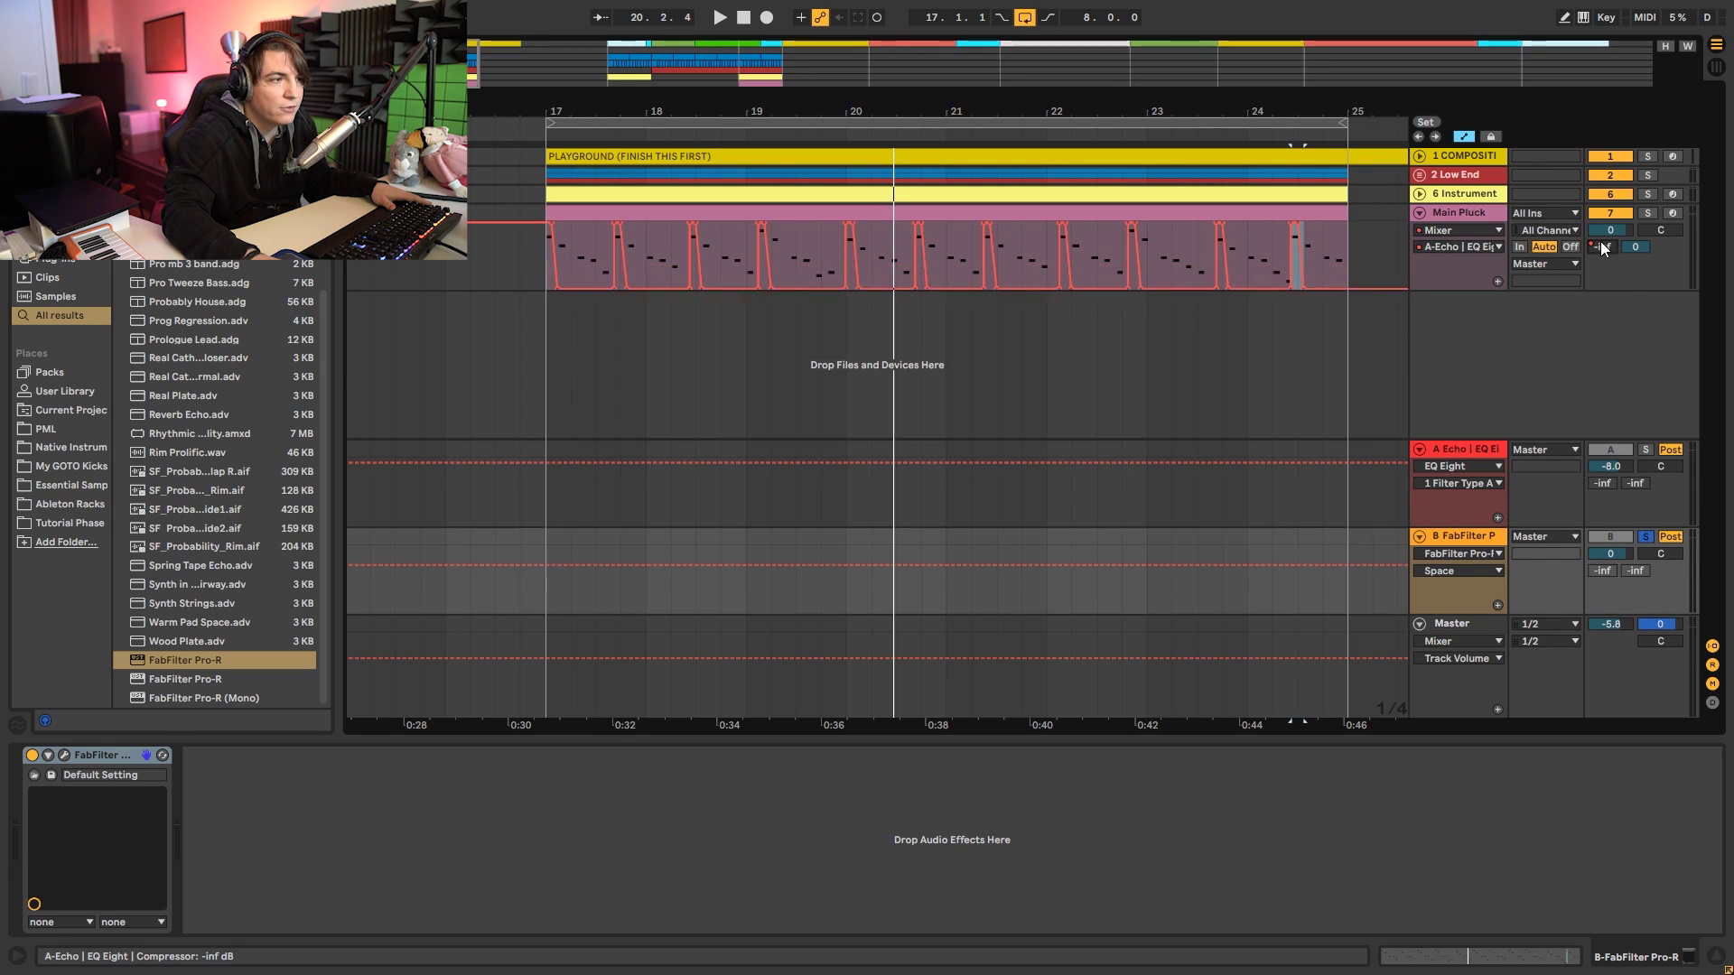
pyautogui.click(544, 257)
pyautogui.moveTo(610, 227); pyautogui.dragTo(645, 276)
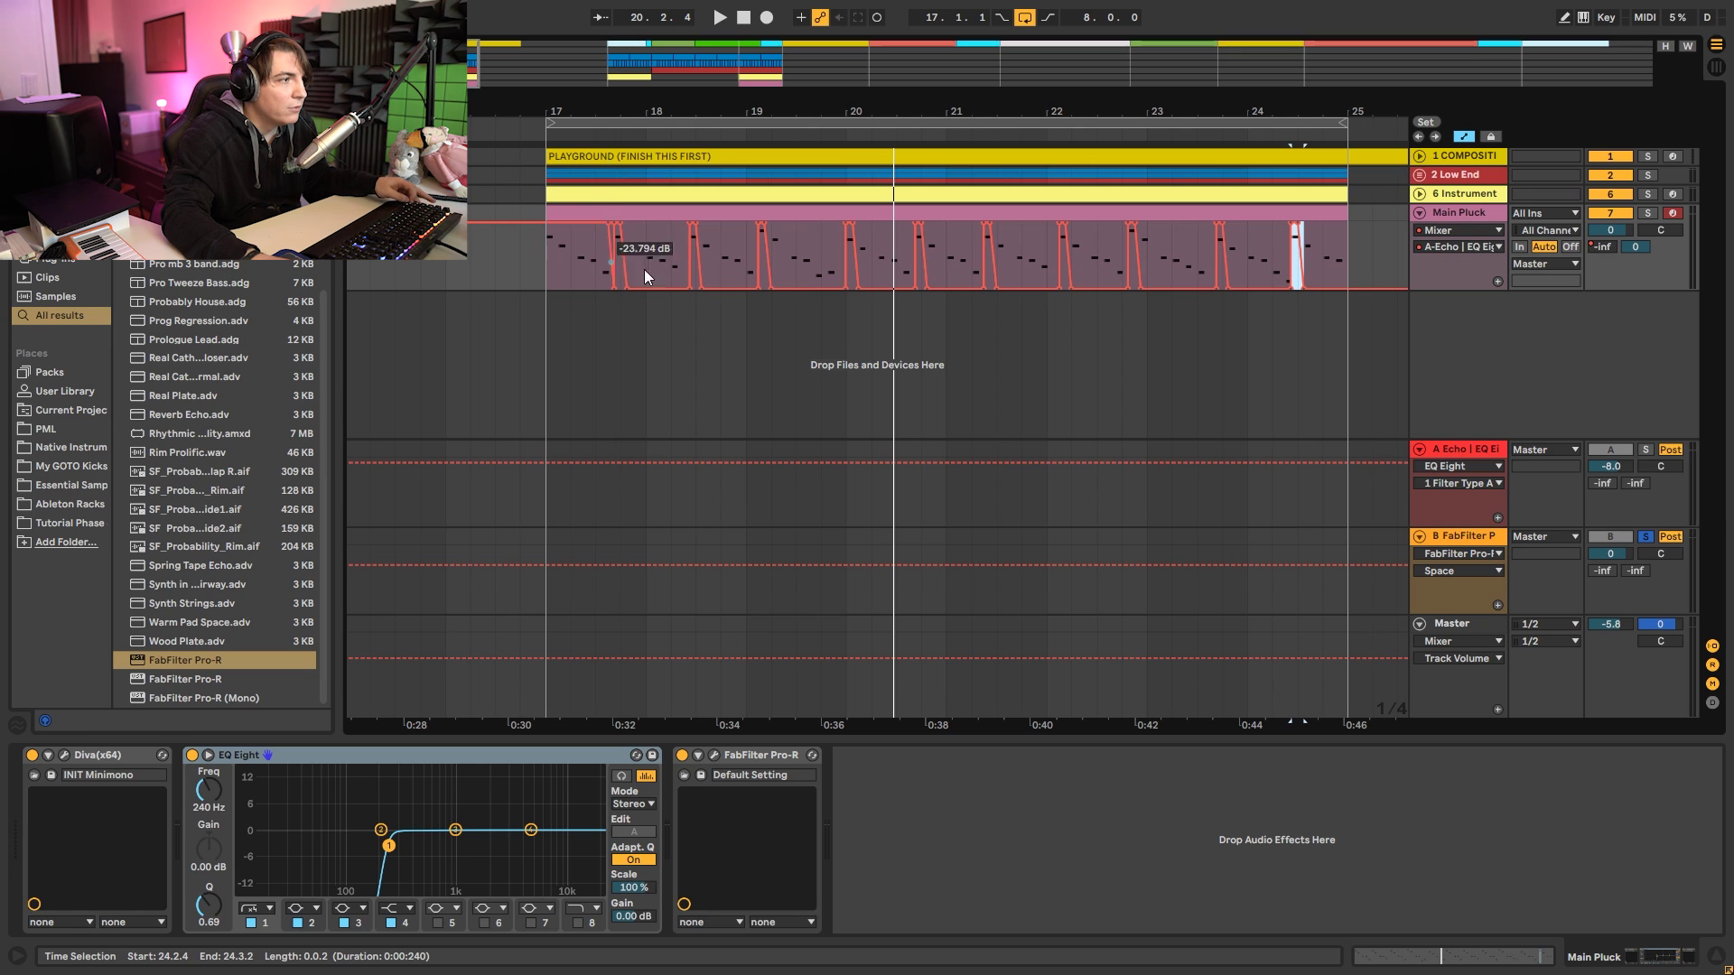
pyautogui.moveTo(1368, 267); pyautogui.dragTo(540, 226)
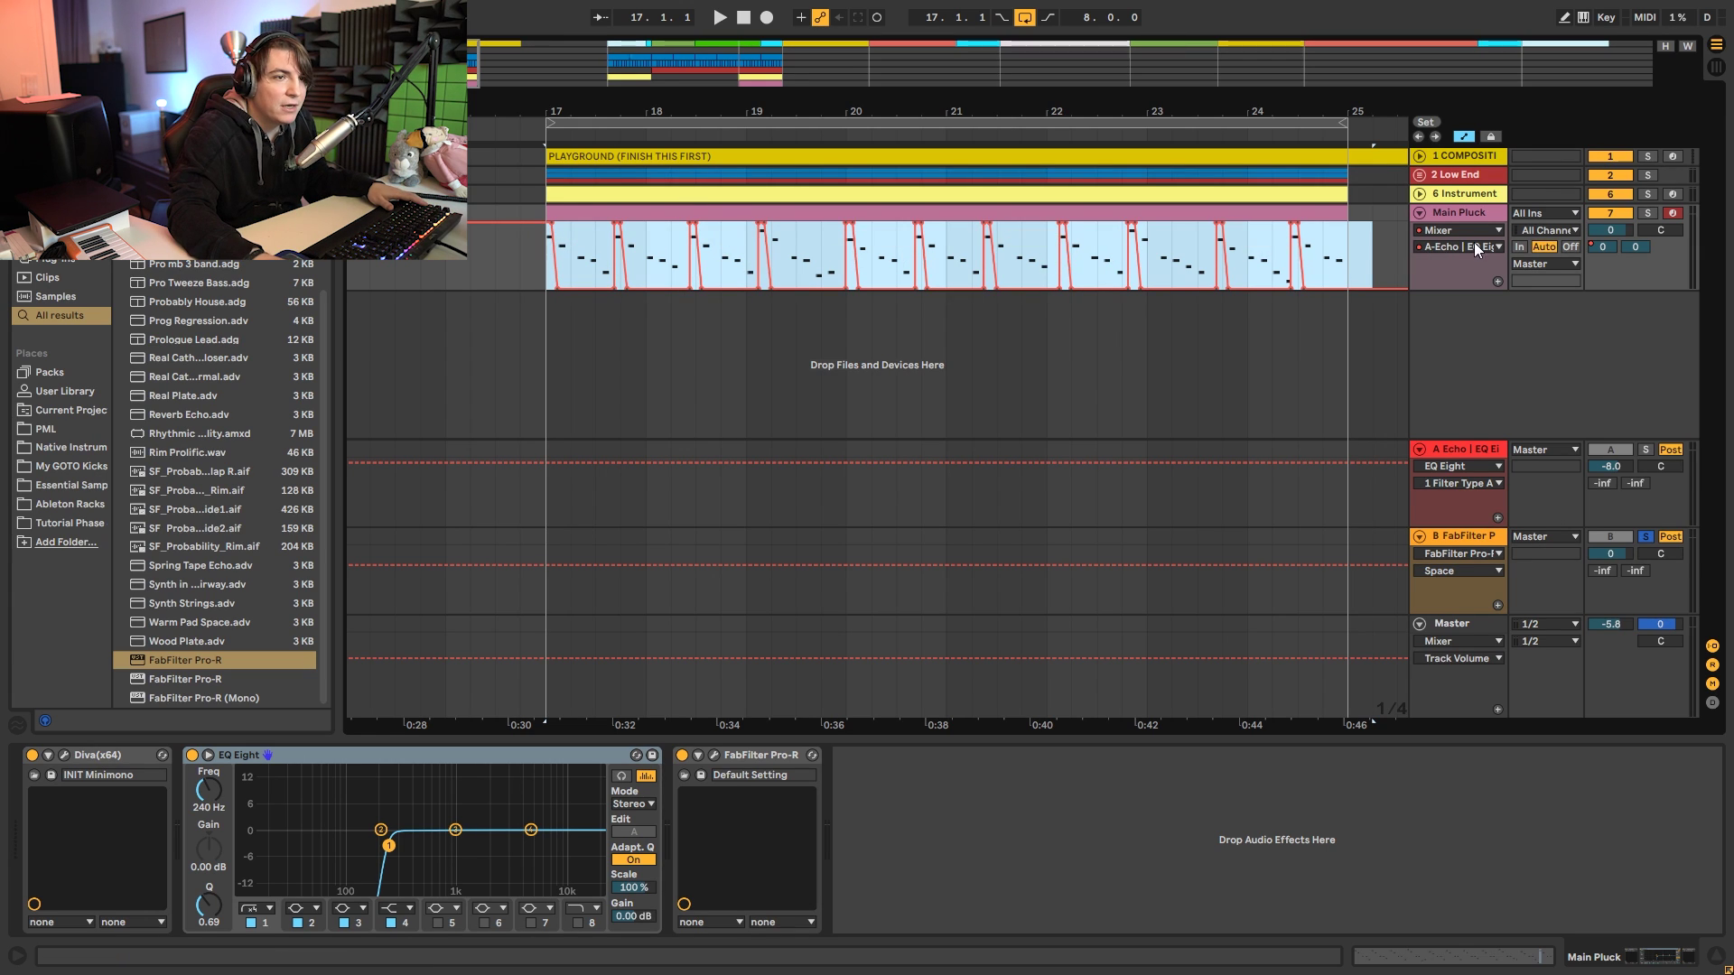
pyautogui.click(1639, 250)
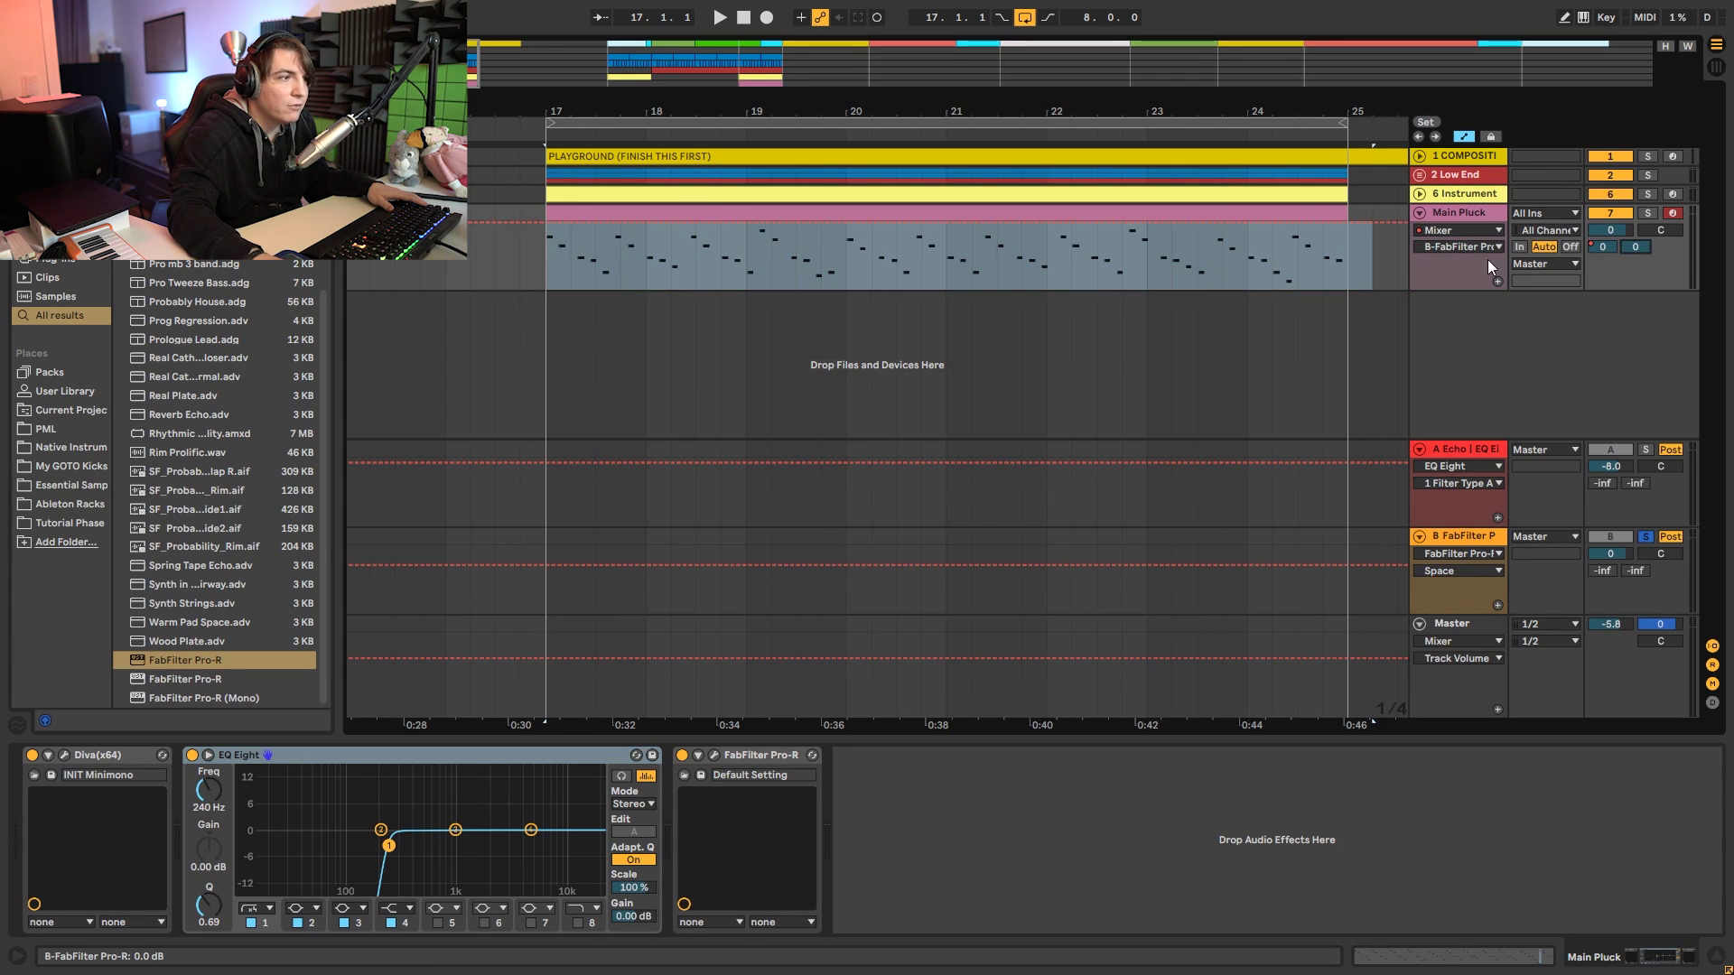
pyautogui.click(549, 273)
pyautogui.hotkey('ctrl', 'v')
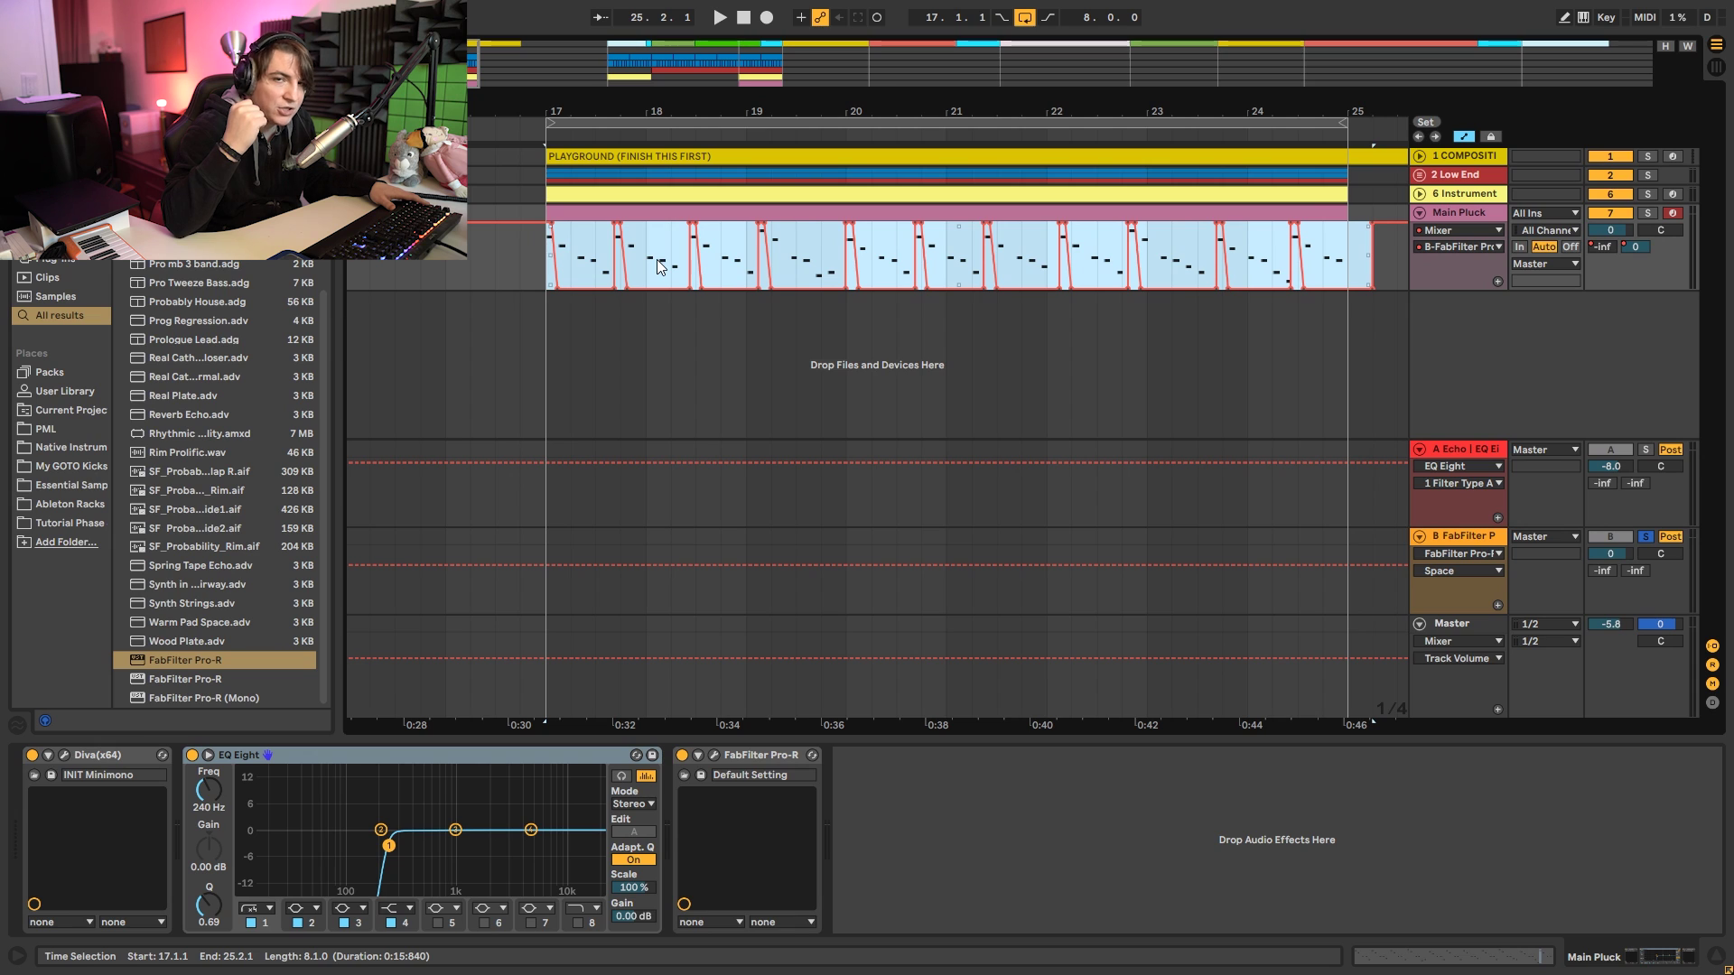
# Unsolo the B return and lower its volume to -7.9 dB while listening to the automated reverb in the mix.
pyautogui.press('space')
pyautogui.press('space')
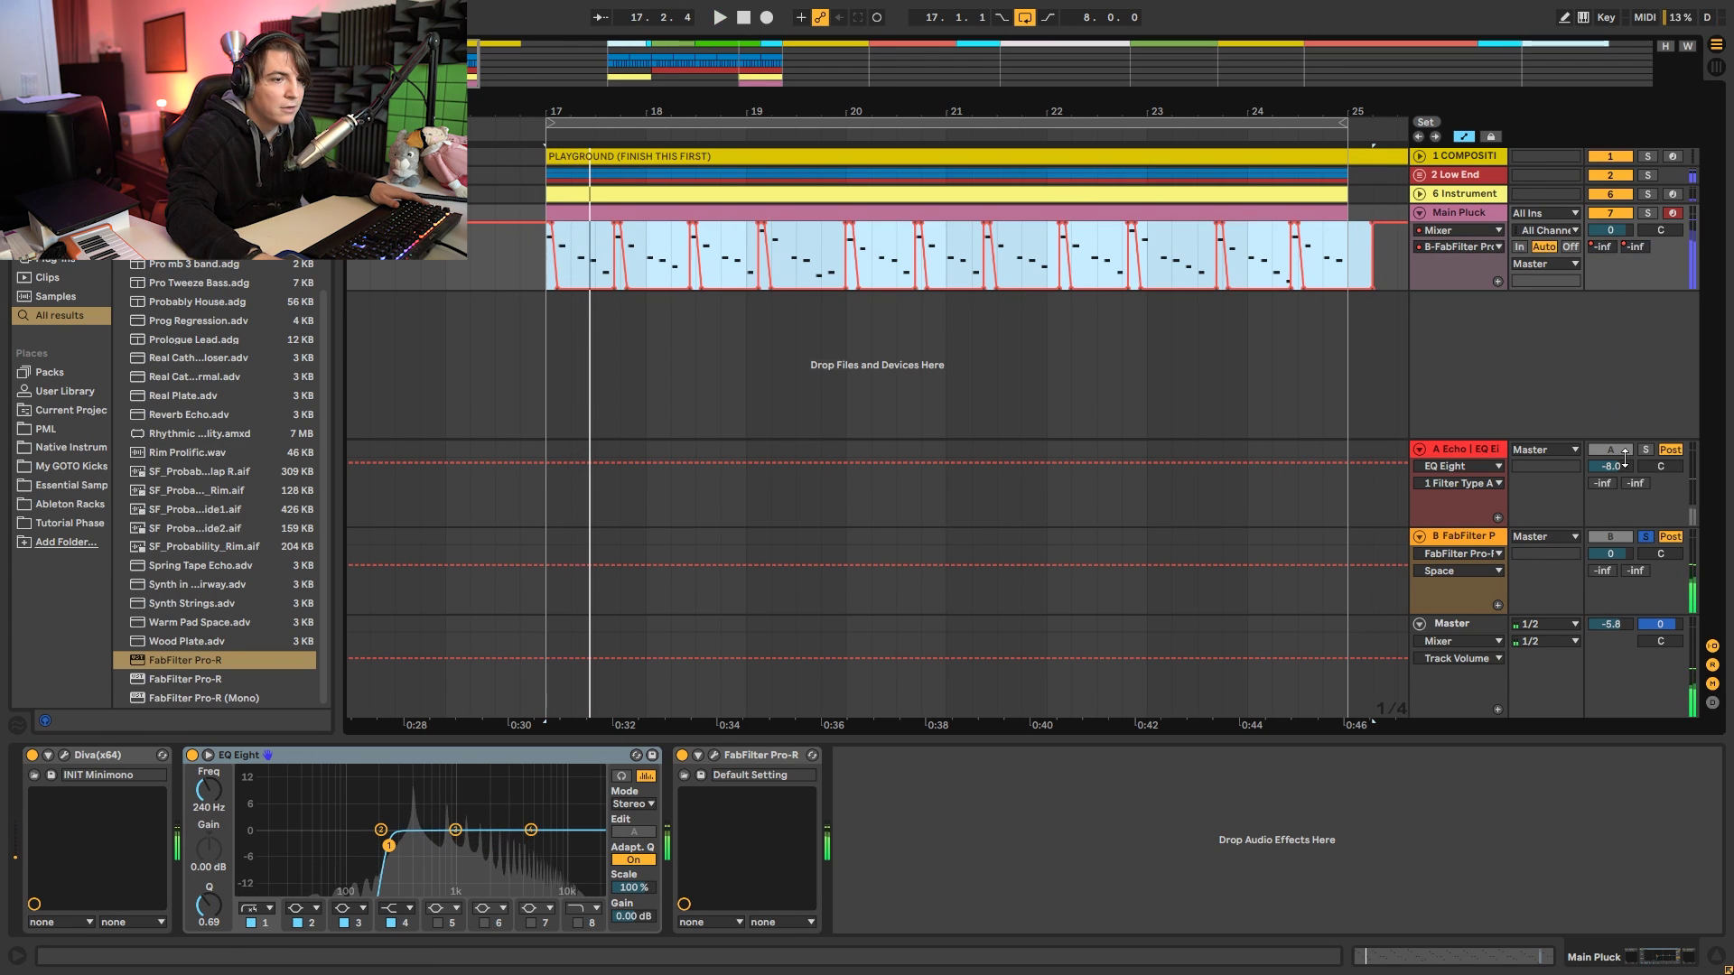
pyautogui.click(1646, 538)
pyautogui.moveTo(1624, 555); pyautogui.dragTo(1625, 579)
pyautogui.press('space')
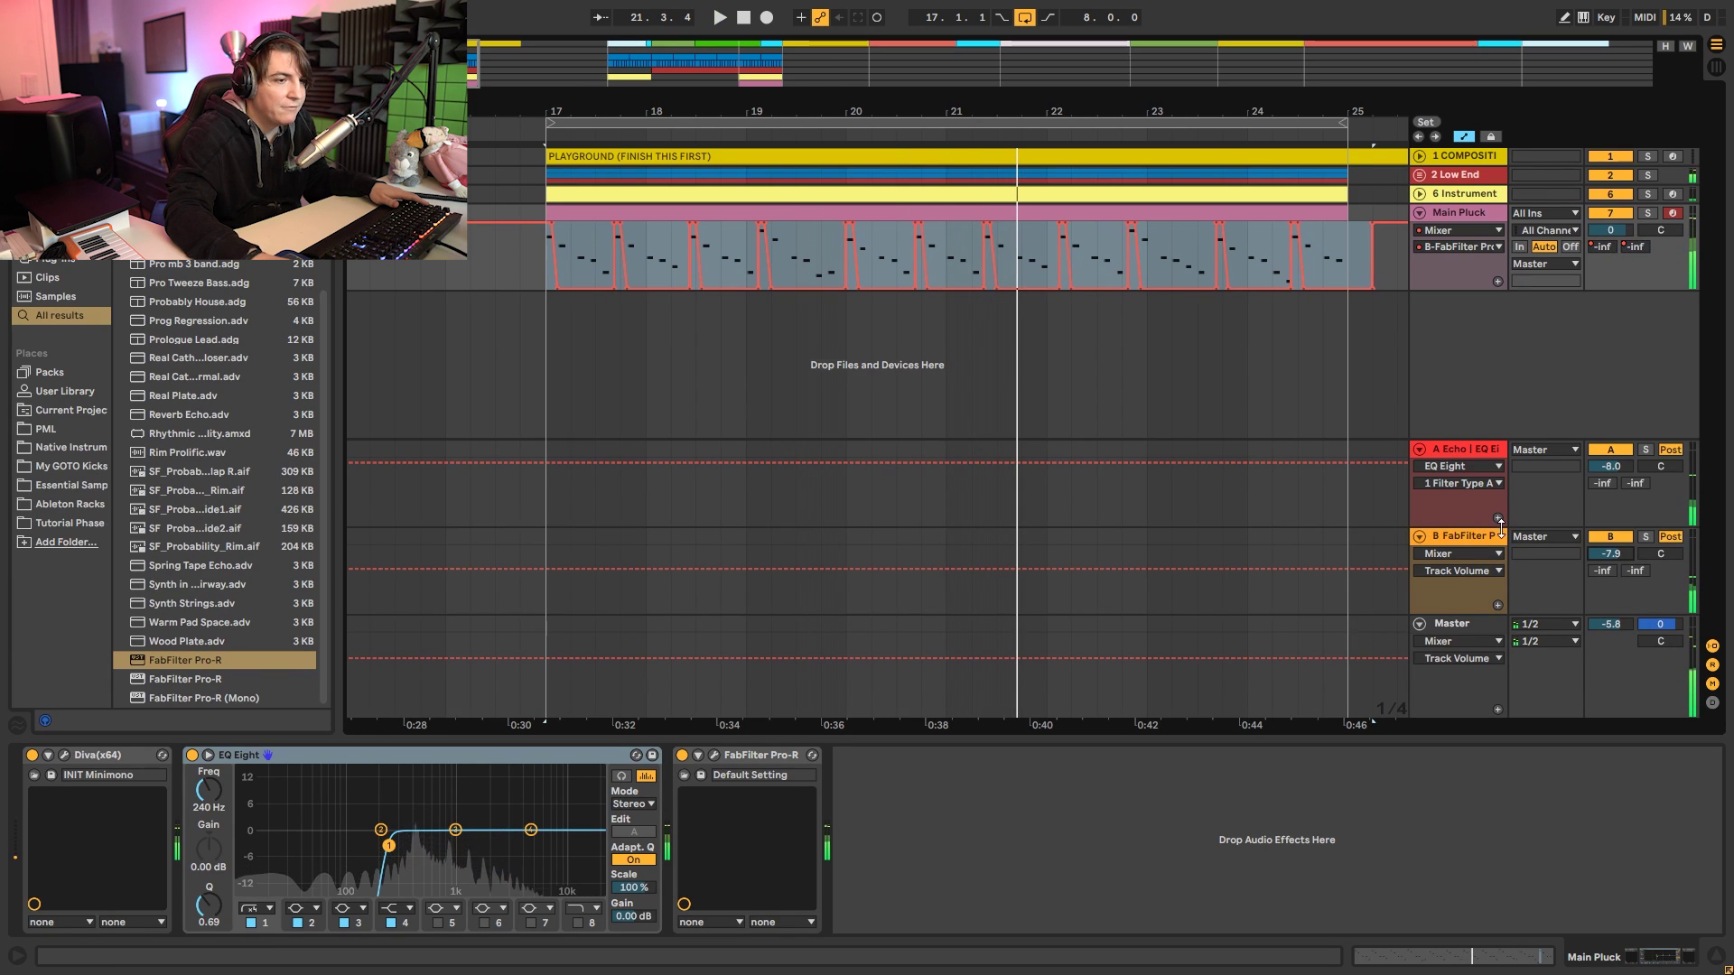
# Add an EQ Eight and two Compressors after Pro-R on the B return track.
pyautogui.click(1445, 537)
pyautogui.hotkey('ctrl', 'f')
pyautogui.write('eq')
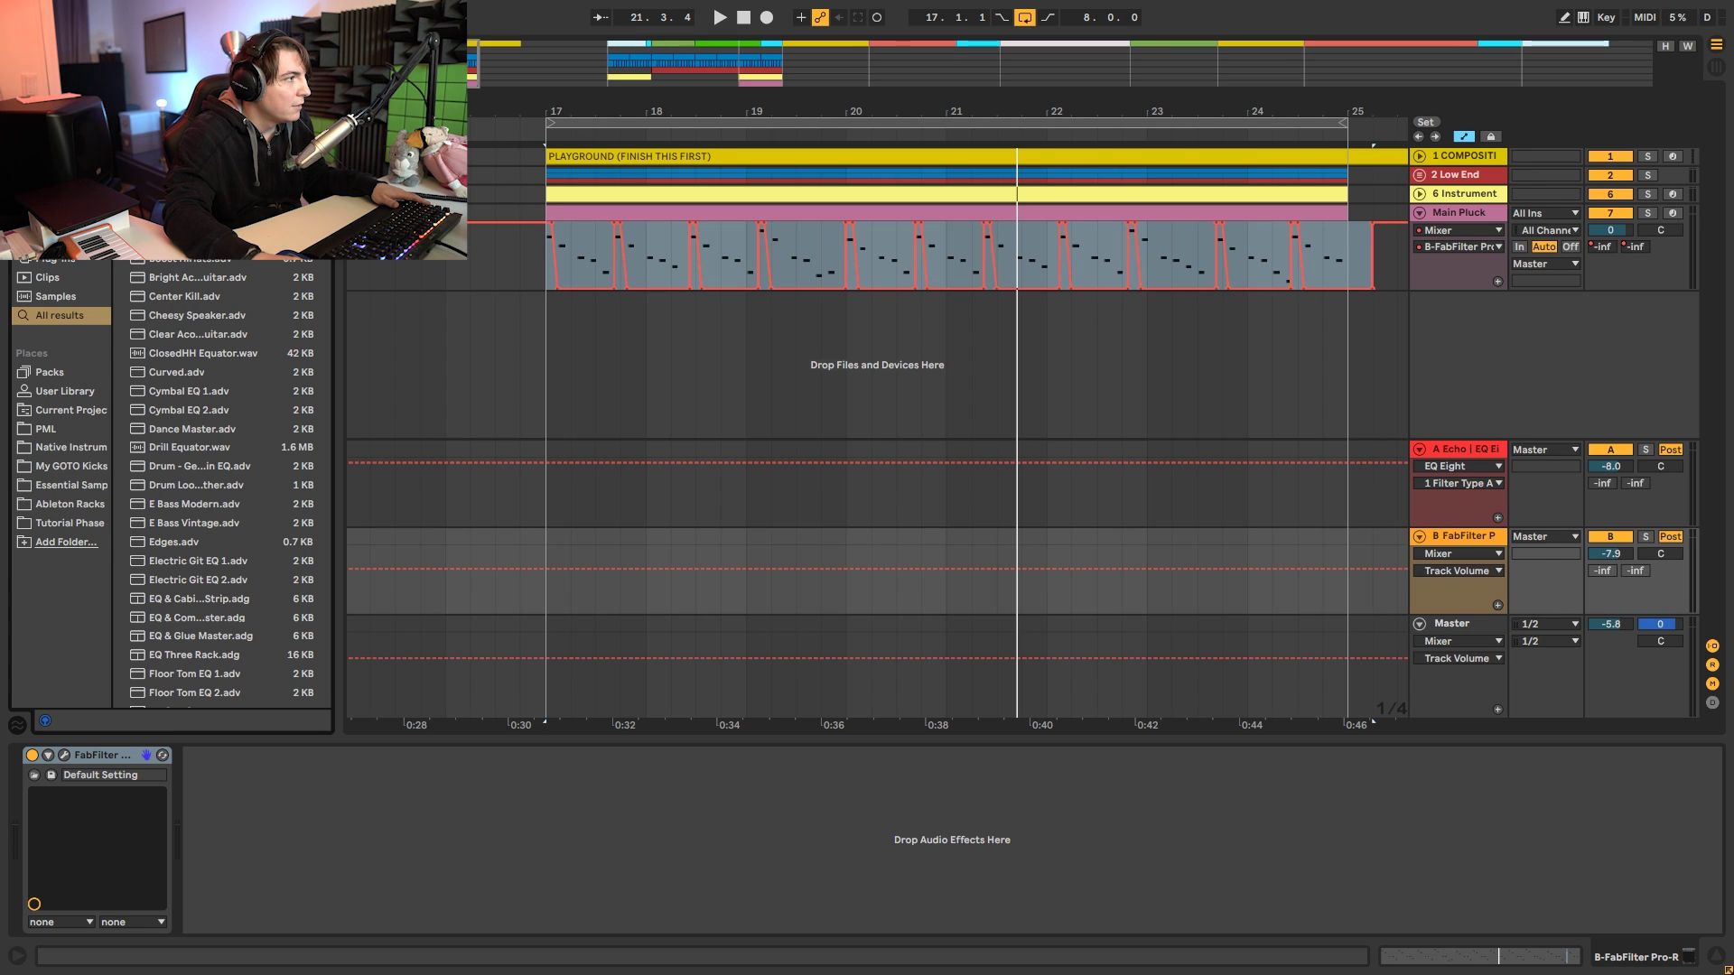
pyautogui.press('Return')
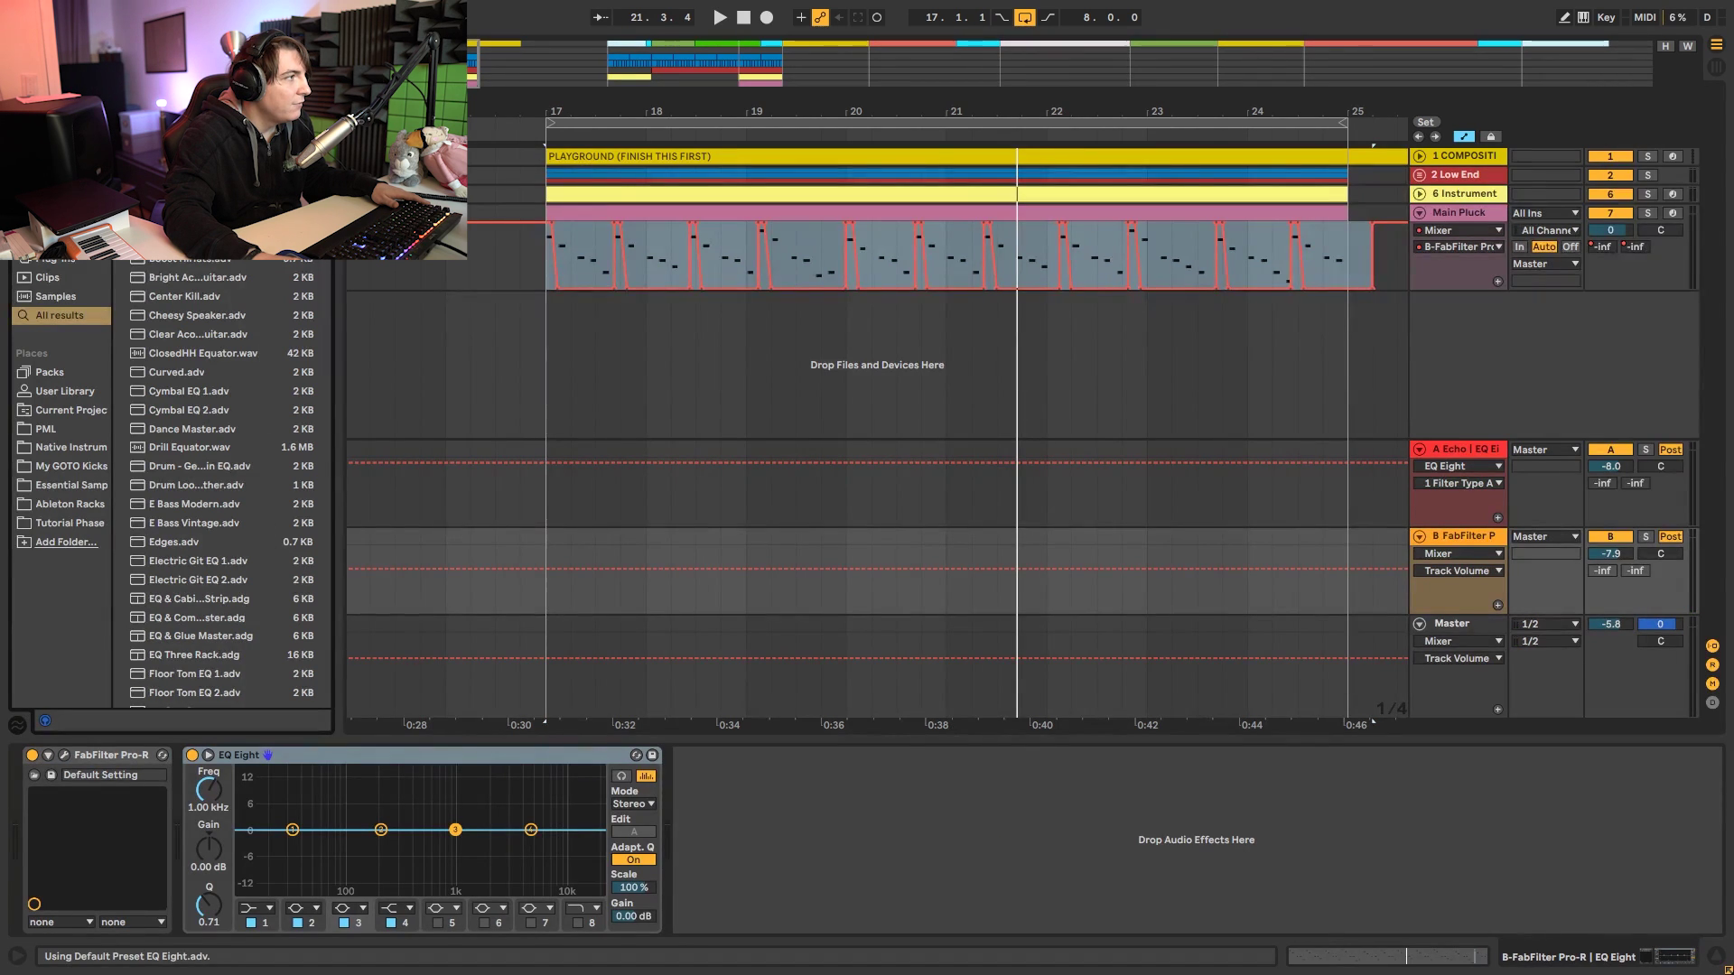
pyautogui.hotkey('ctrl', 'f')
pyautogui.write('comp')
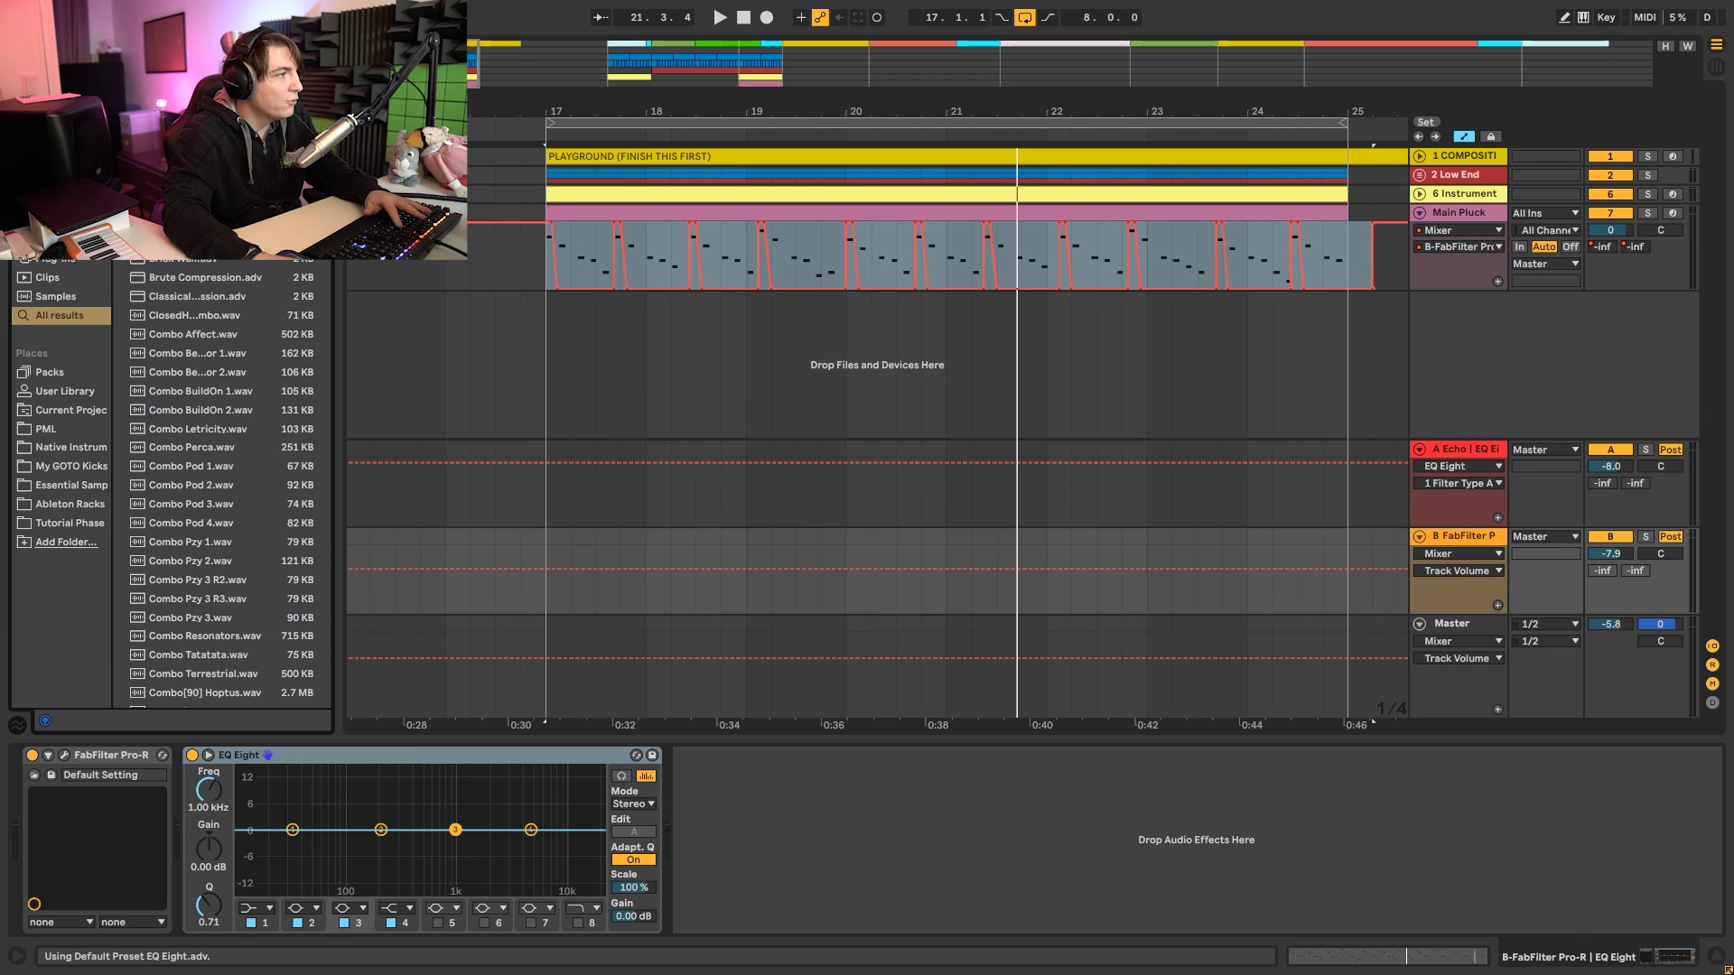
pyautogui.press('Return')
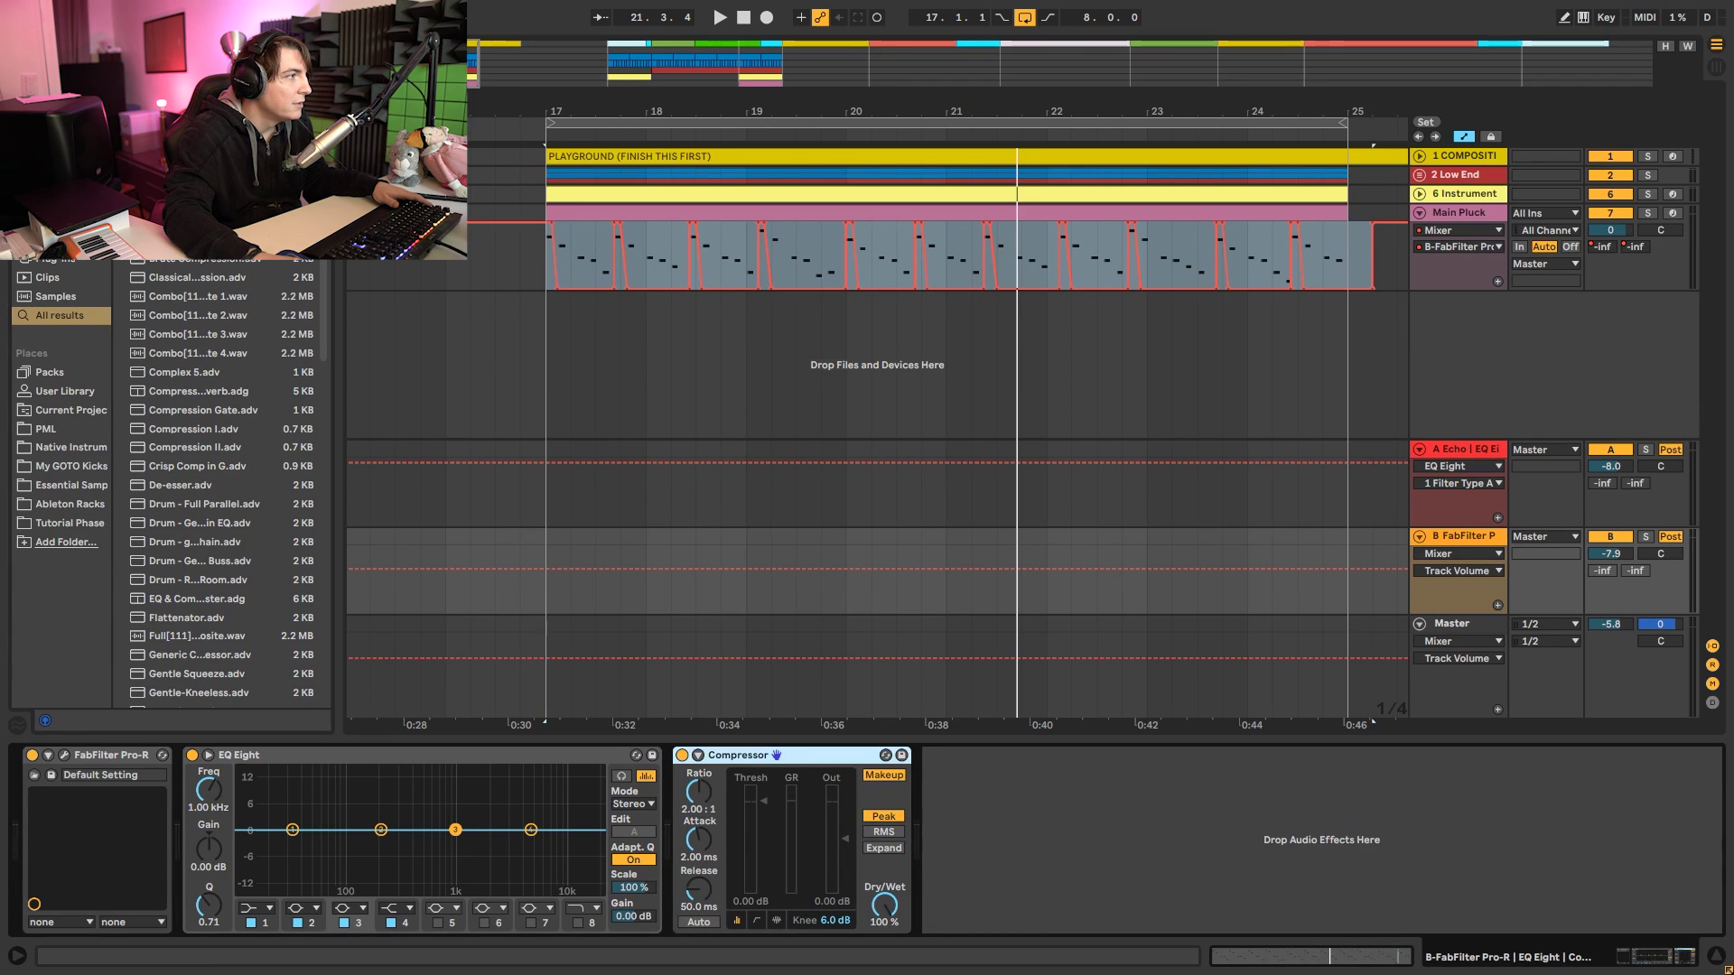
pyautogui.click(1058, 795)
pyautogui.hotkey('ctrl', 'v')
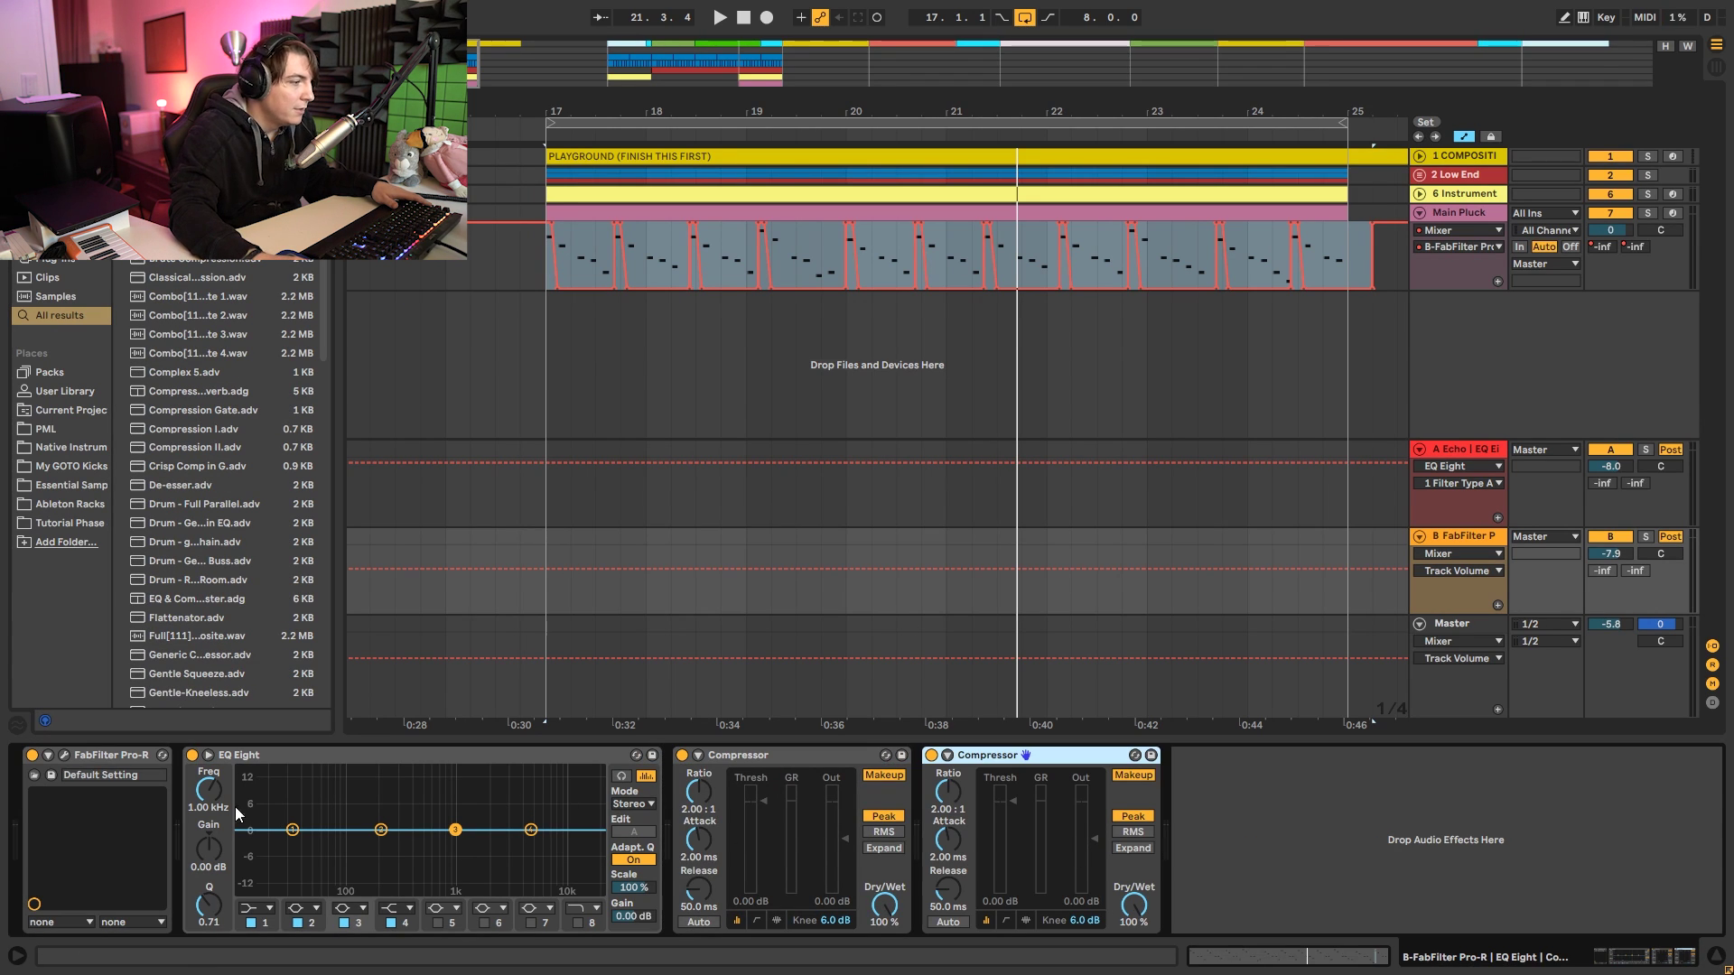
# Make EQ Eight's first band on the B return a low cut around 350 Hz, and boost band 4 by 4.34 dB at 5.39 kHz.
pyautogui.click(256, 909)
pyautogui.click(256, 790)
pyautogui.press('space')
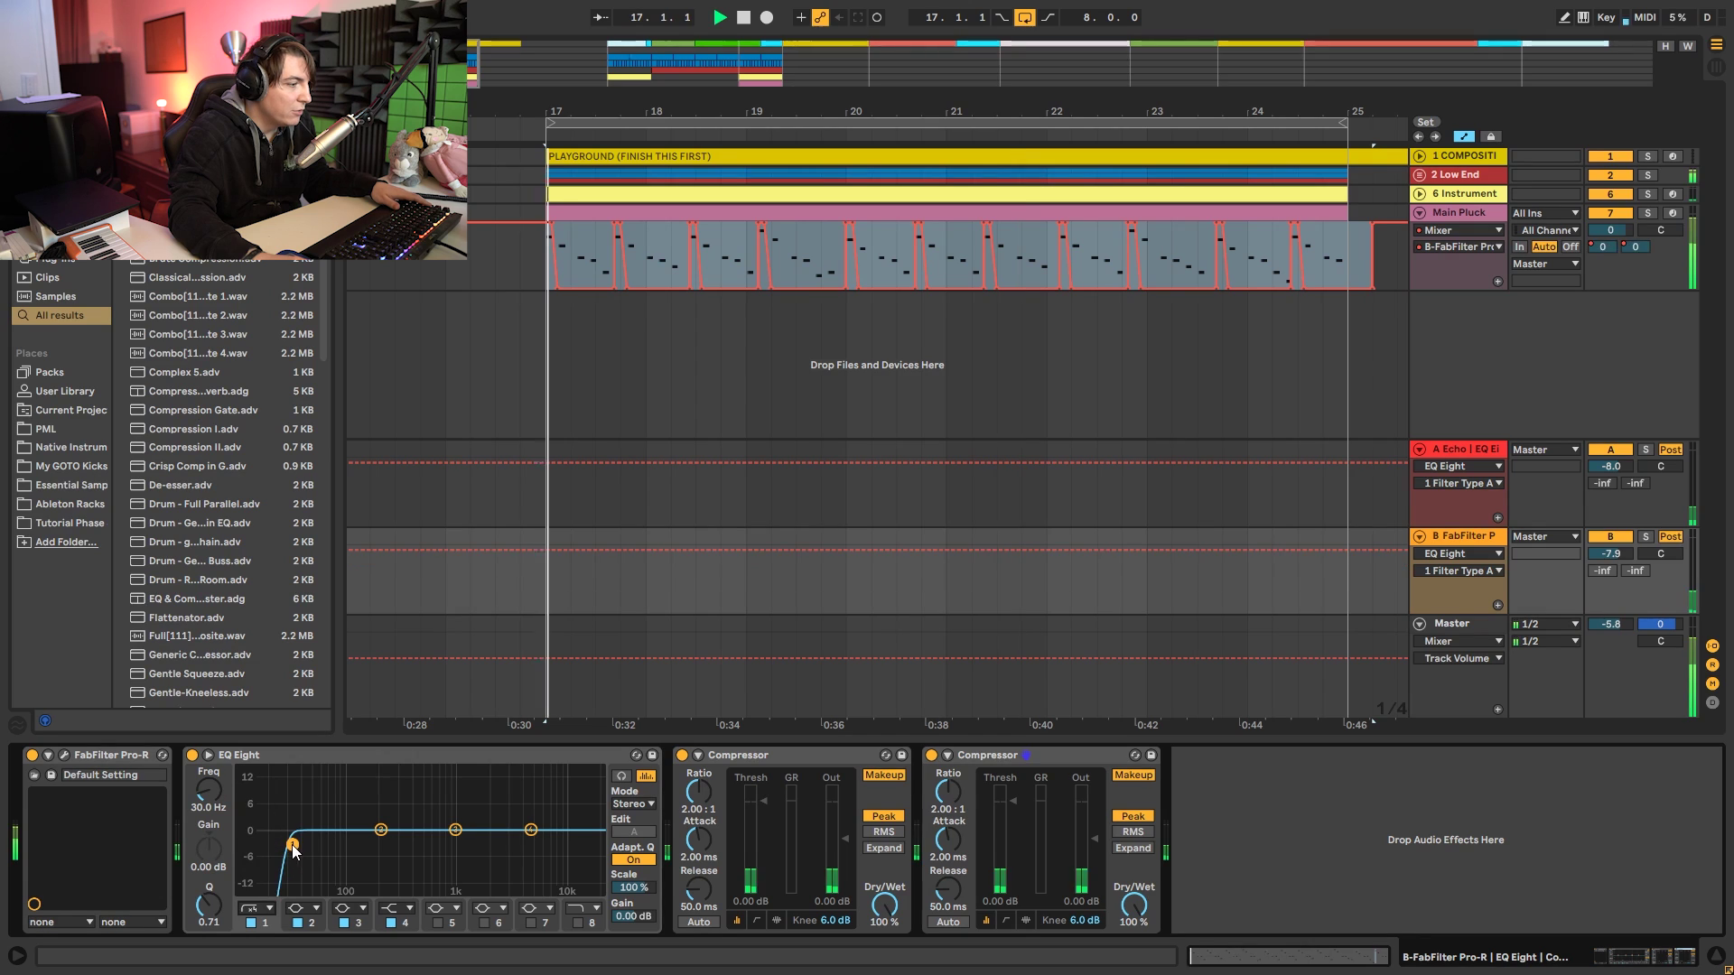
pyautogui.moveTo(362, 863); pyautogui.dragTo(407, 849)
pyautogui.moveTo(531, 830); pyautogui.dragTo(534, 814)
pyautogui.press('space')
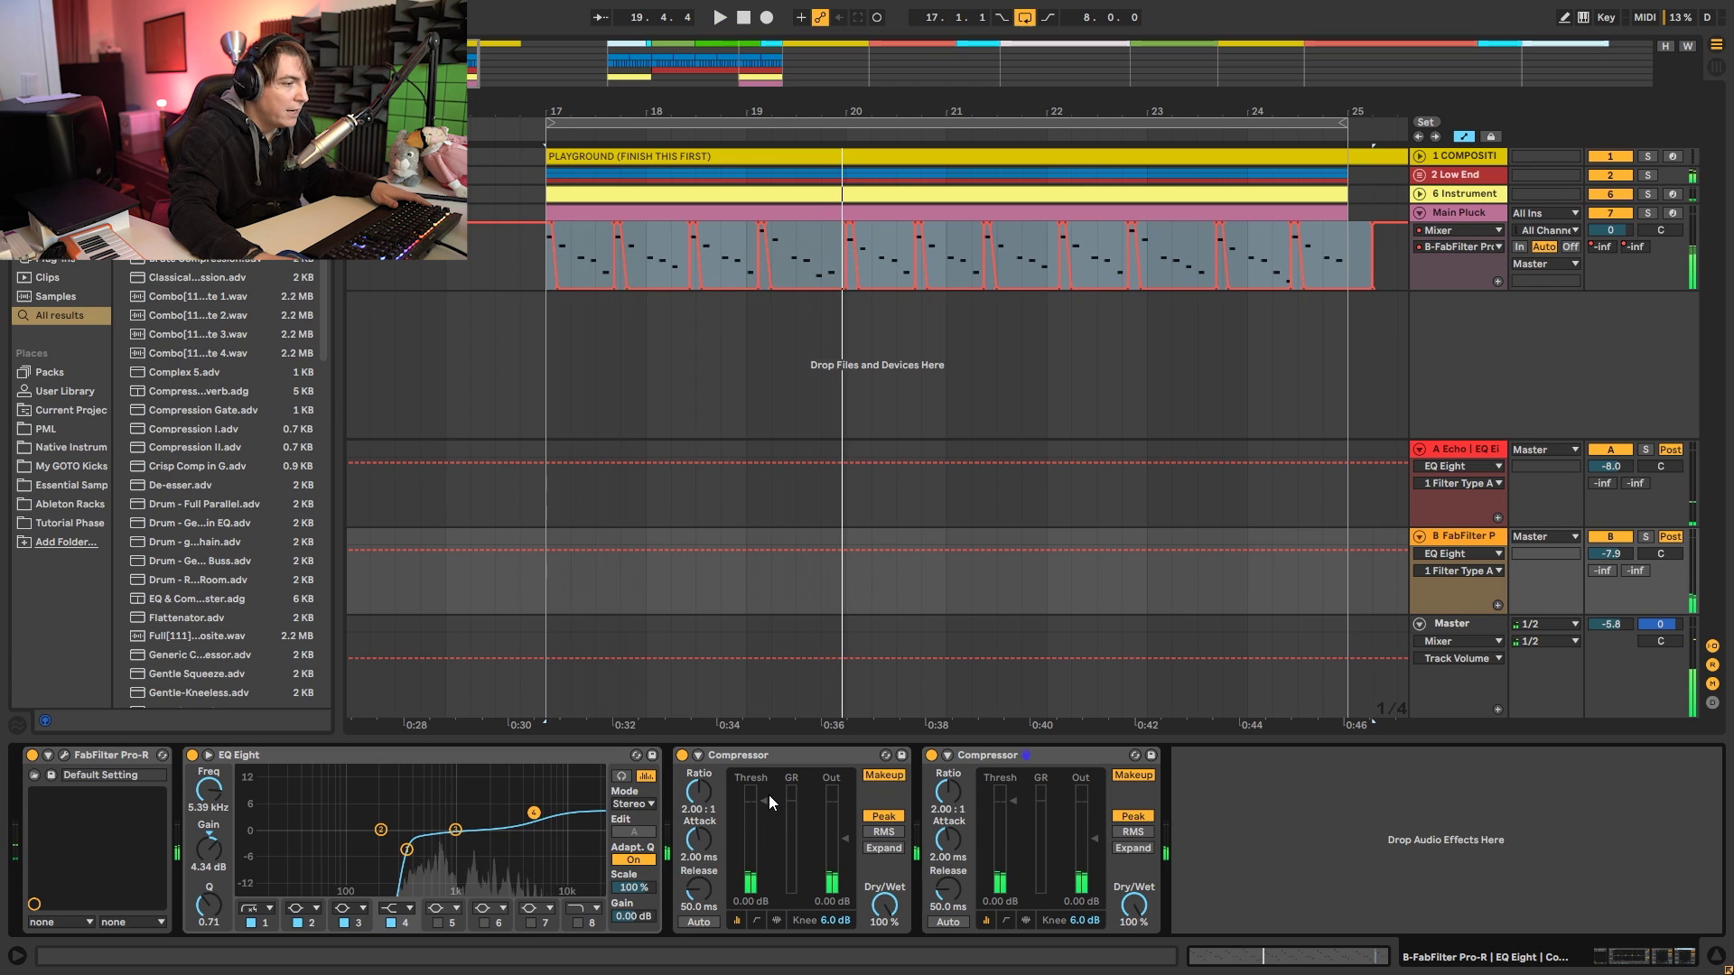
# Set the first B return Compressor's threshold to -35.3 dB and turn its Makeup off, checking against playback.
pyautogui.moveTo(772, 806); pyautogui.dragTo(766, 869)
pyautogui.press('space')
pyautogui.click(884, 775)
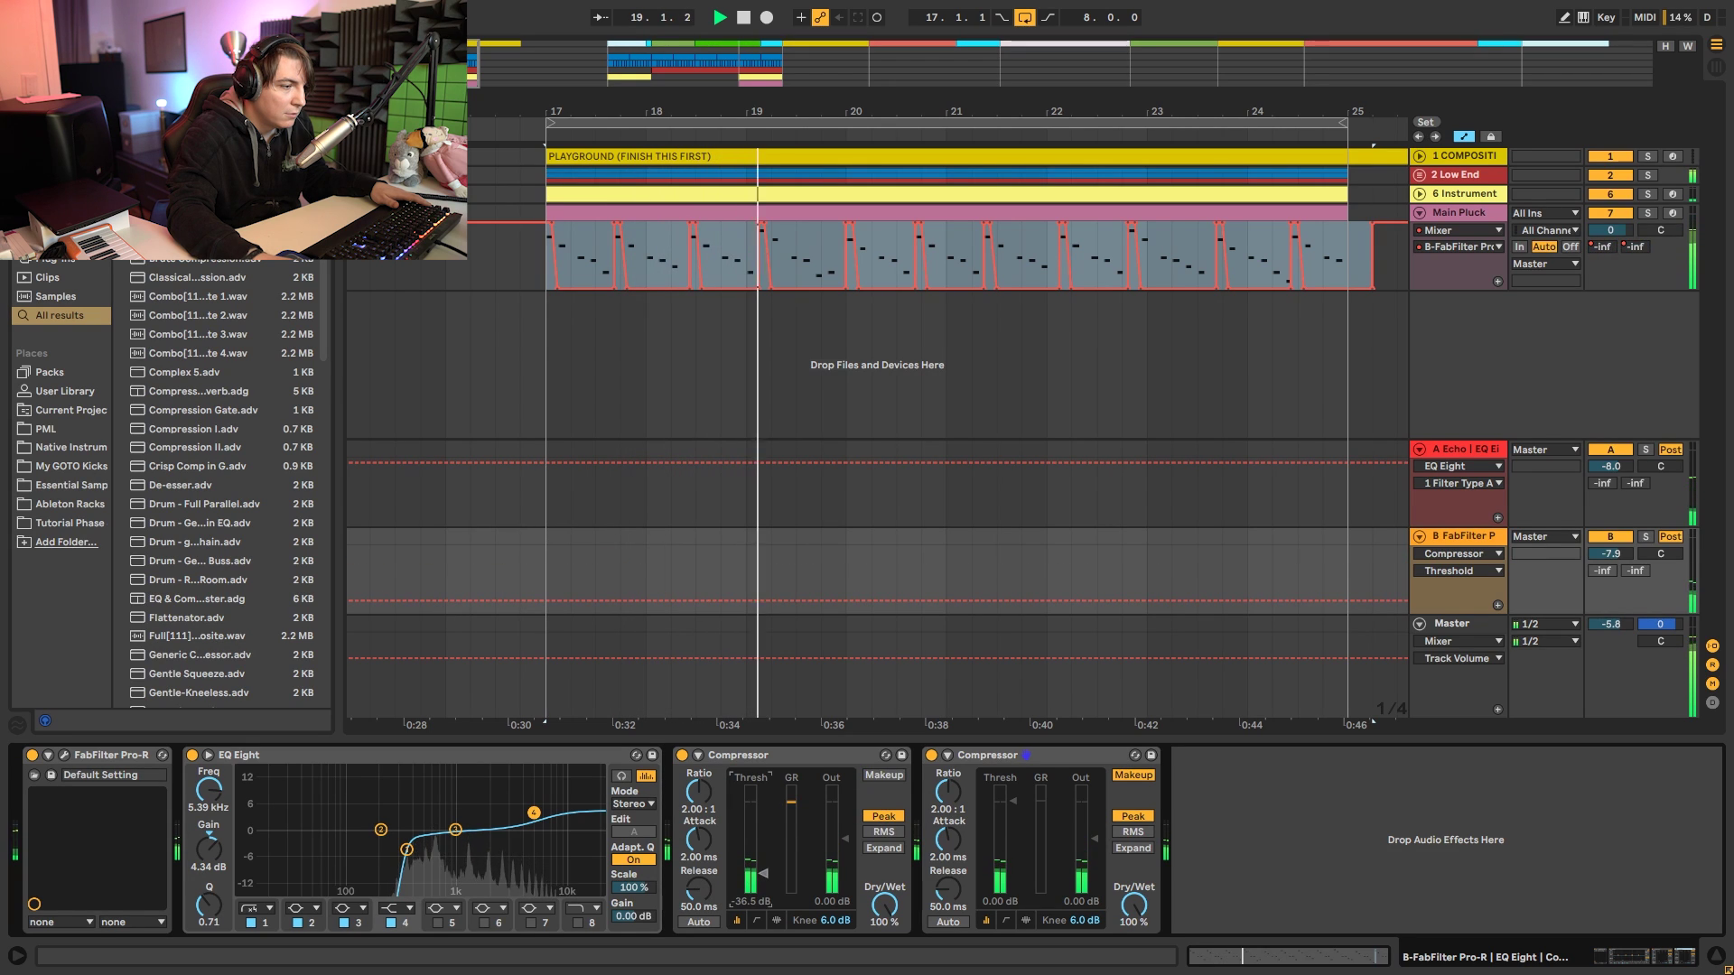
pyautogui.moveTo(766, 868); pyautogui.dragTo(766, 872)
pyautogui.press('space')
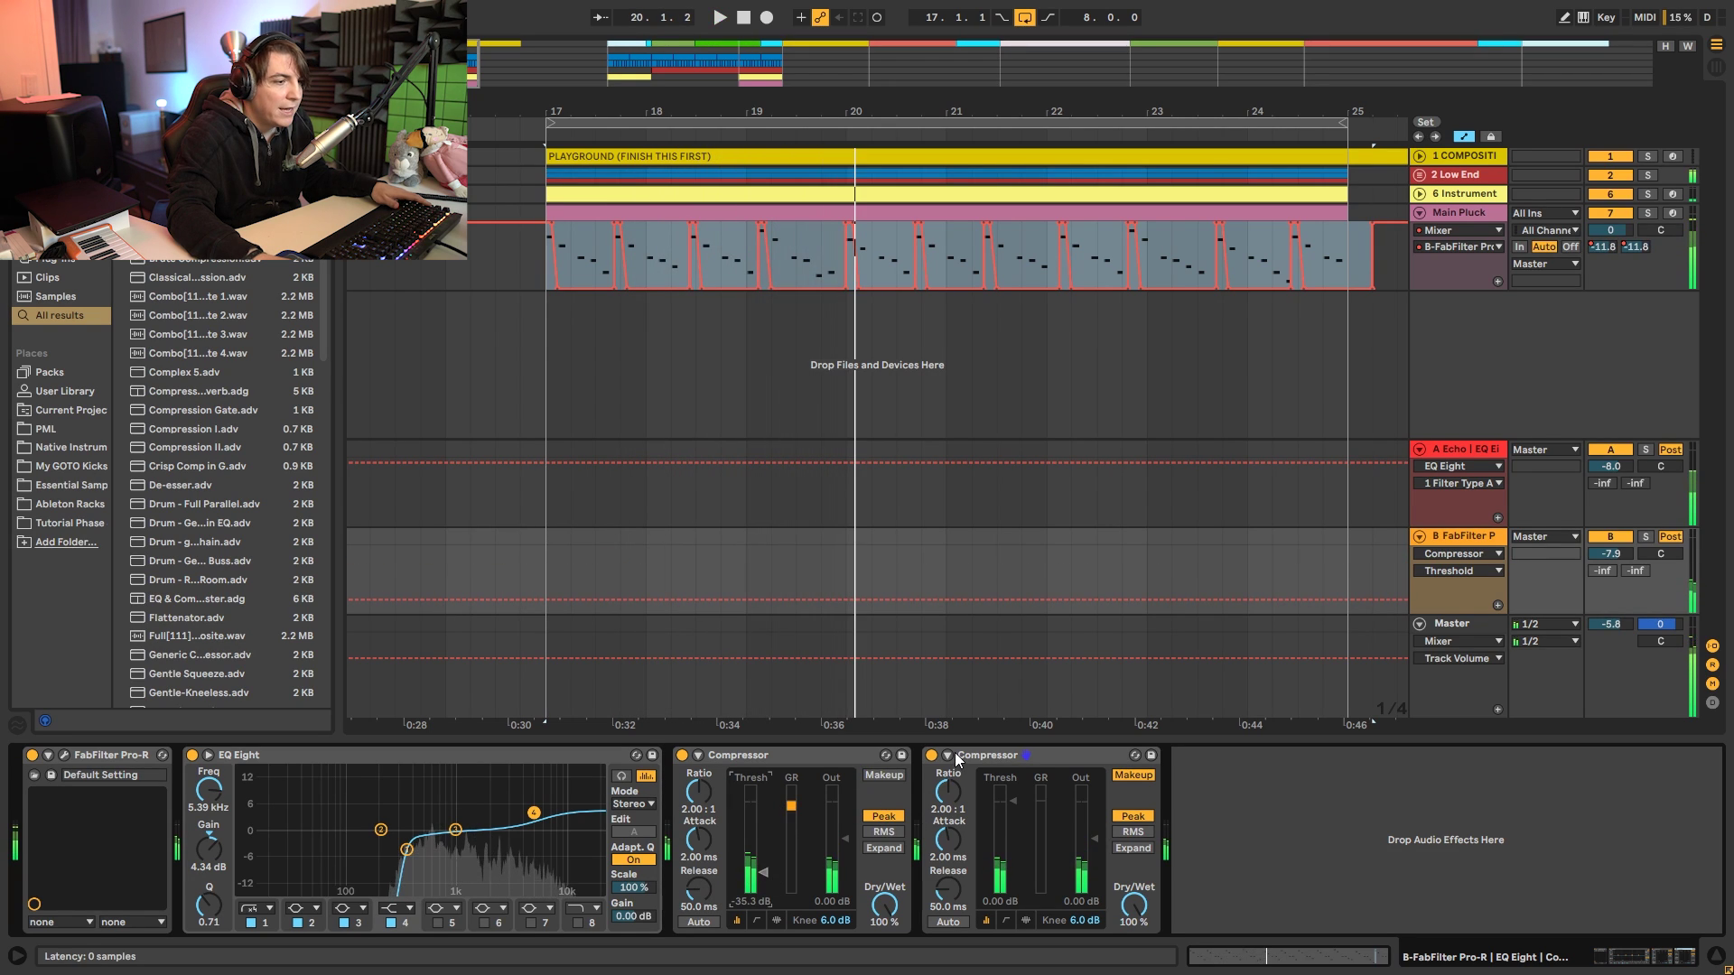
# Copy the Echo return's sidechained Compressor to the end of the B return chain and delete the second plain Compressor there.
pyautogui.click(1481, 449)
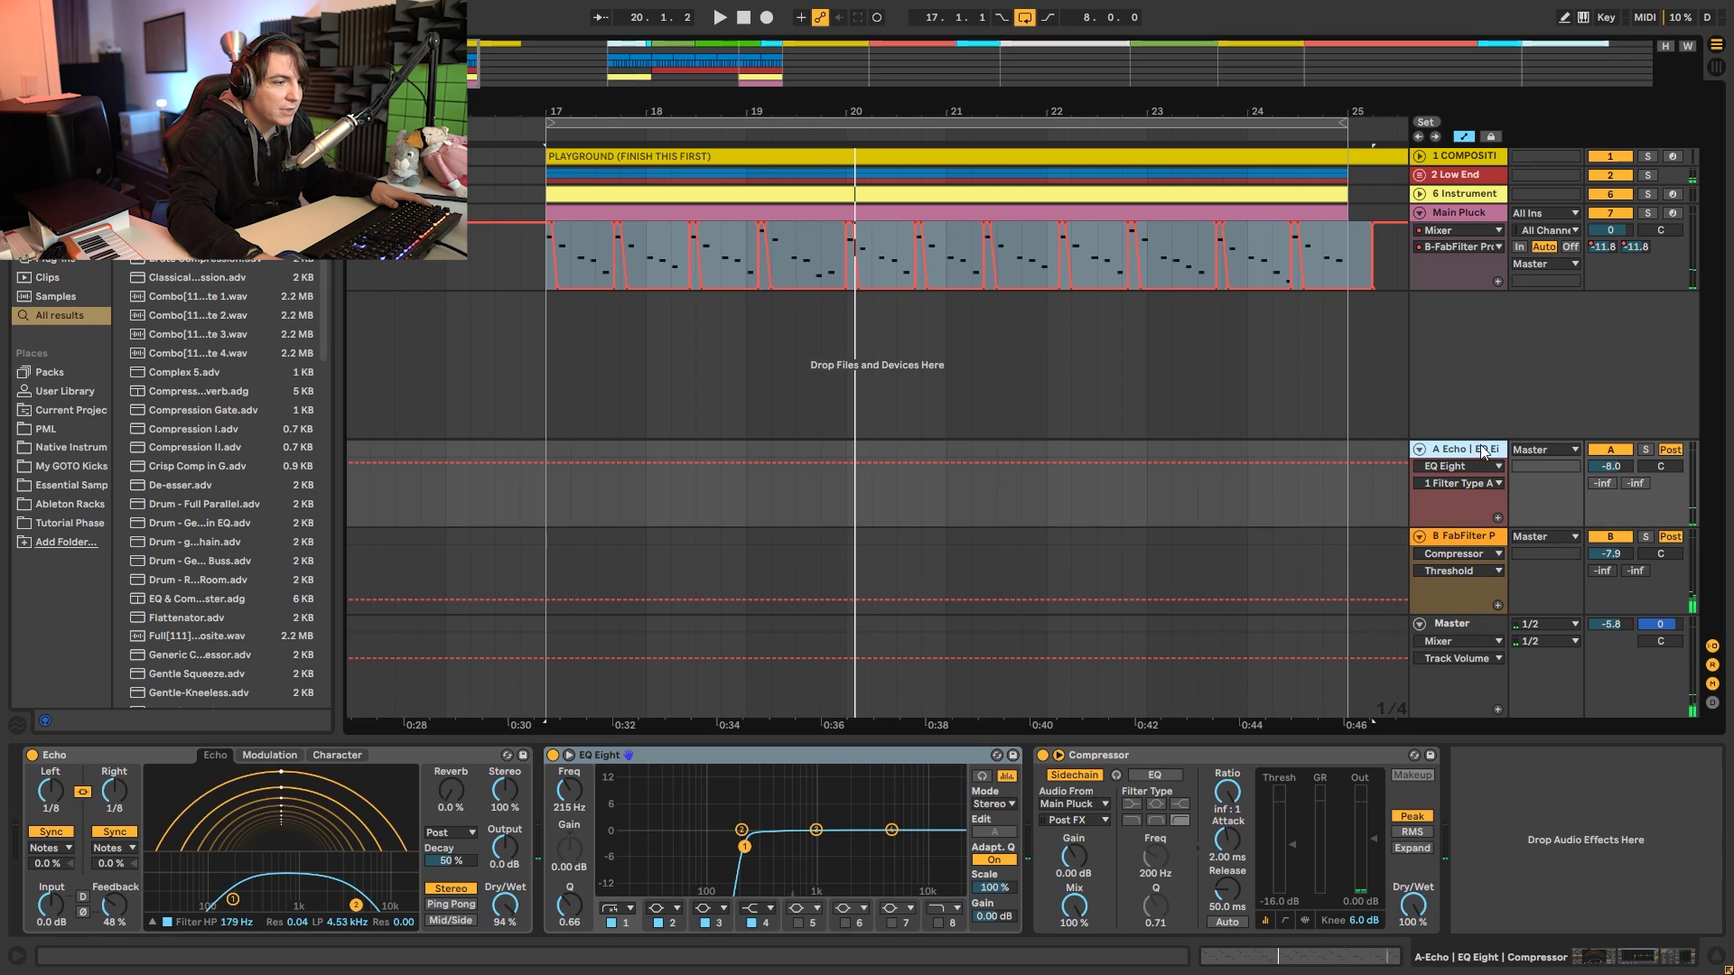
pyautogui.click(1079, 764)
pyautogui.moveTo(1460, 536); pyautogui.dragTo(1468, 538)
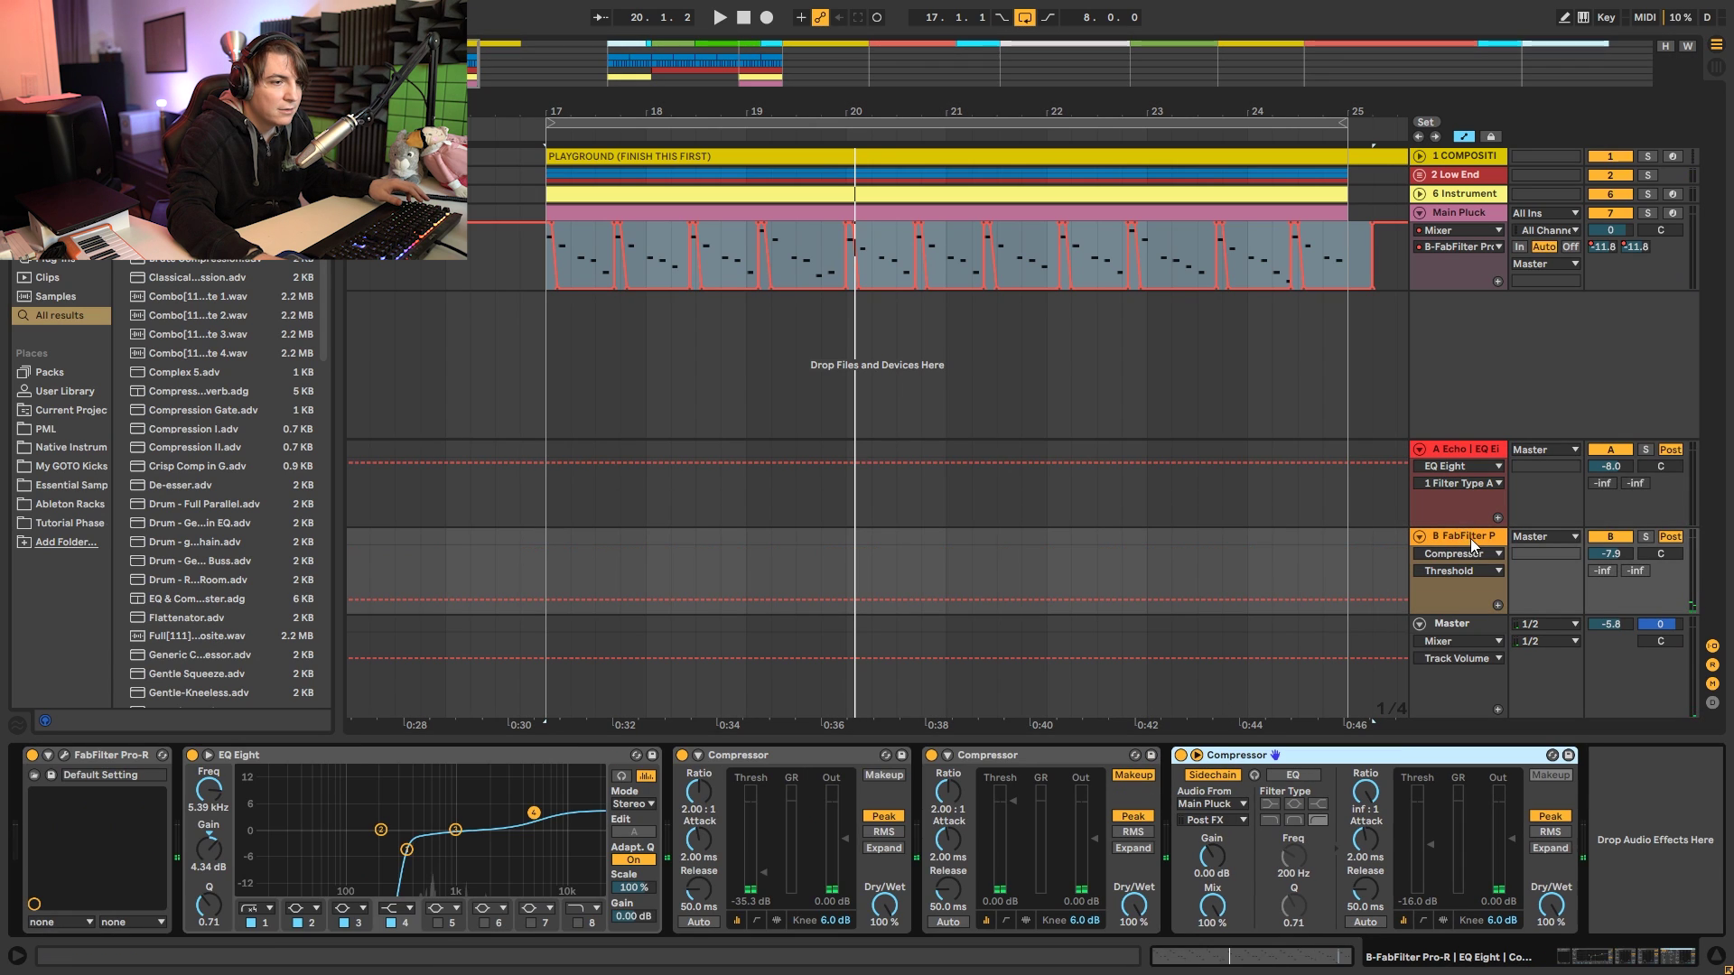
pyautogui.press('Delete')
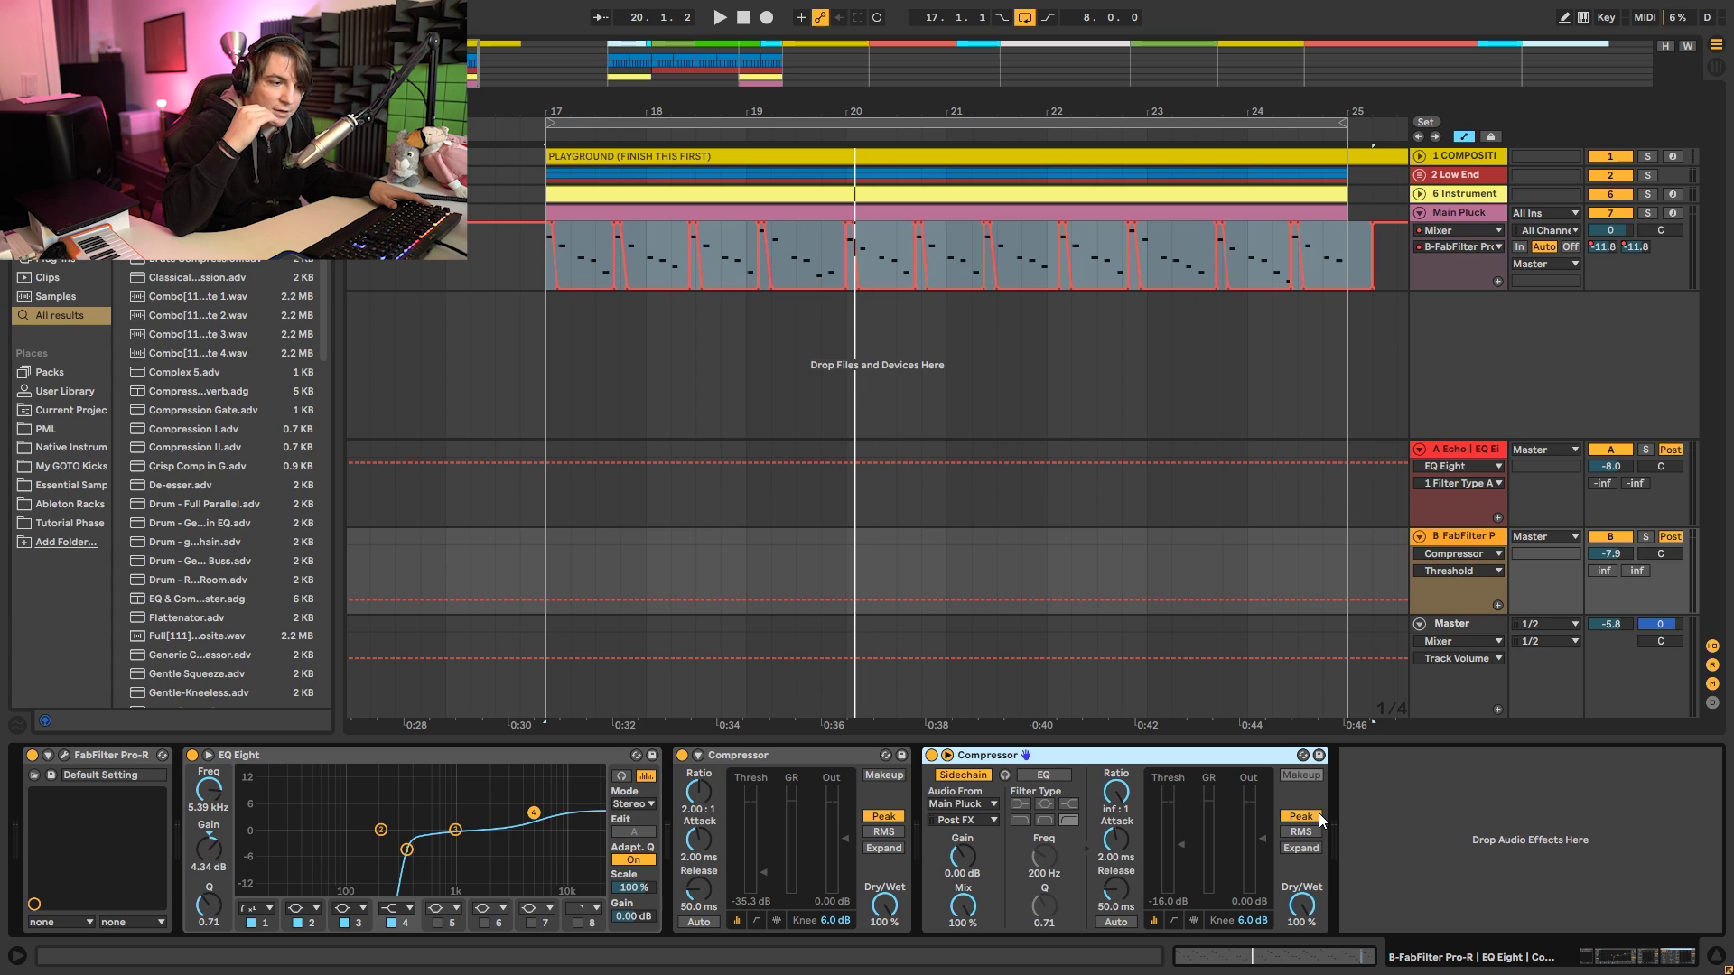
# During playback, set the B return's sidechained Compressor threshold to -14.2 dB and the return's volume to -7.6 dB.
pyautogui.press('space')
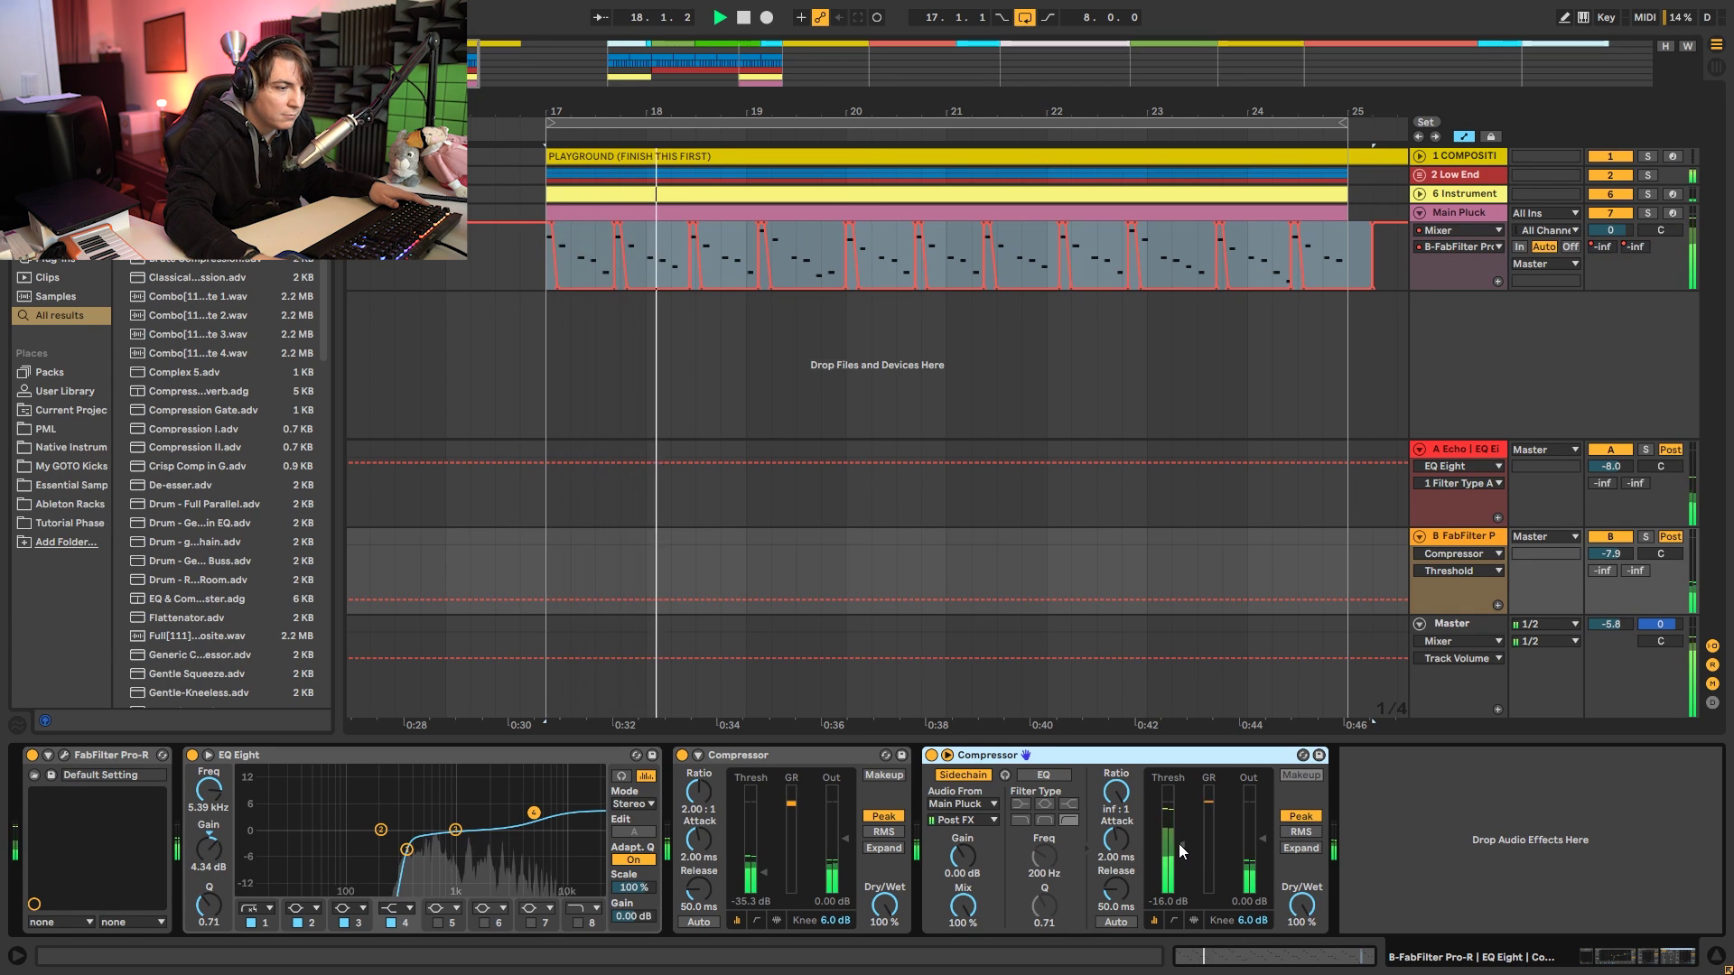
pyautogui.moveTo(1183, 845); pyautogui.dragTo(1185, 832)
pyautogui.moveTo(1610, 554); pyautogui.dragTo(1610, 560)
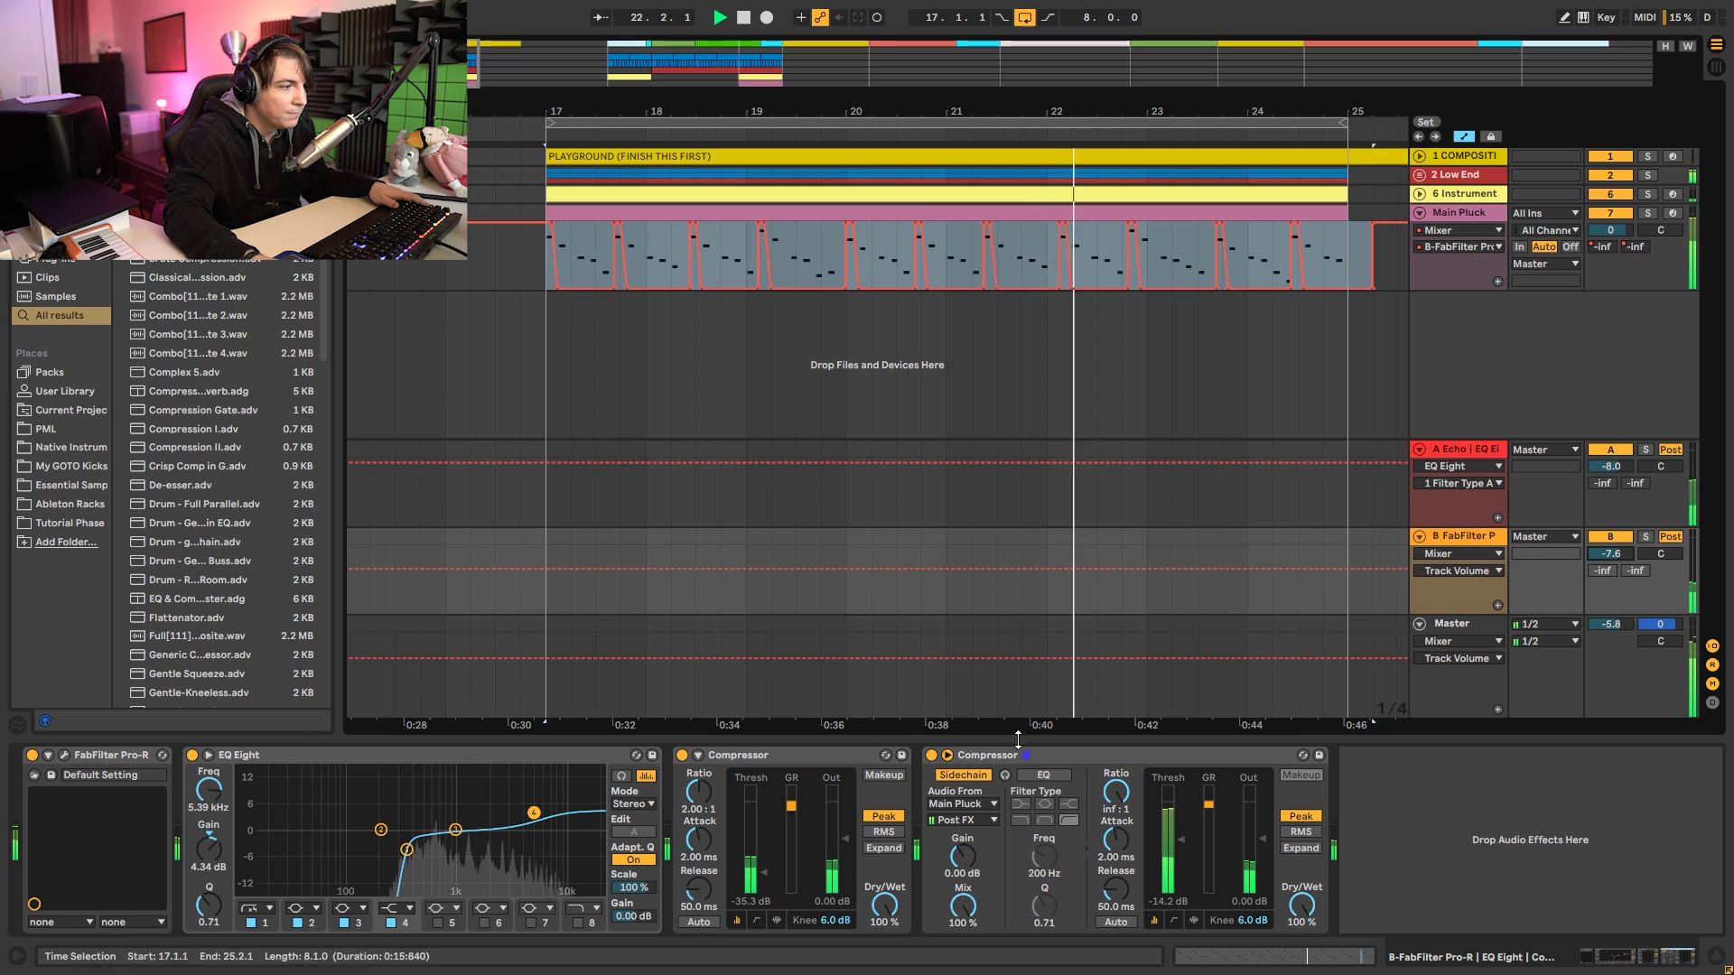
# Move the B return EQ Eight's low cut to 625 Hz with a Q of 0.51, and lower the return's volume to -9.3 dB.
pyautogui.moveTo(406, 850); pyautogui.dragTo(434, 853)
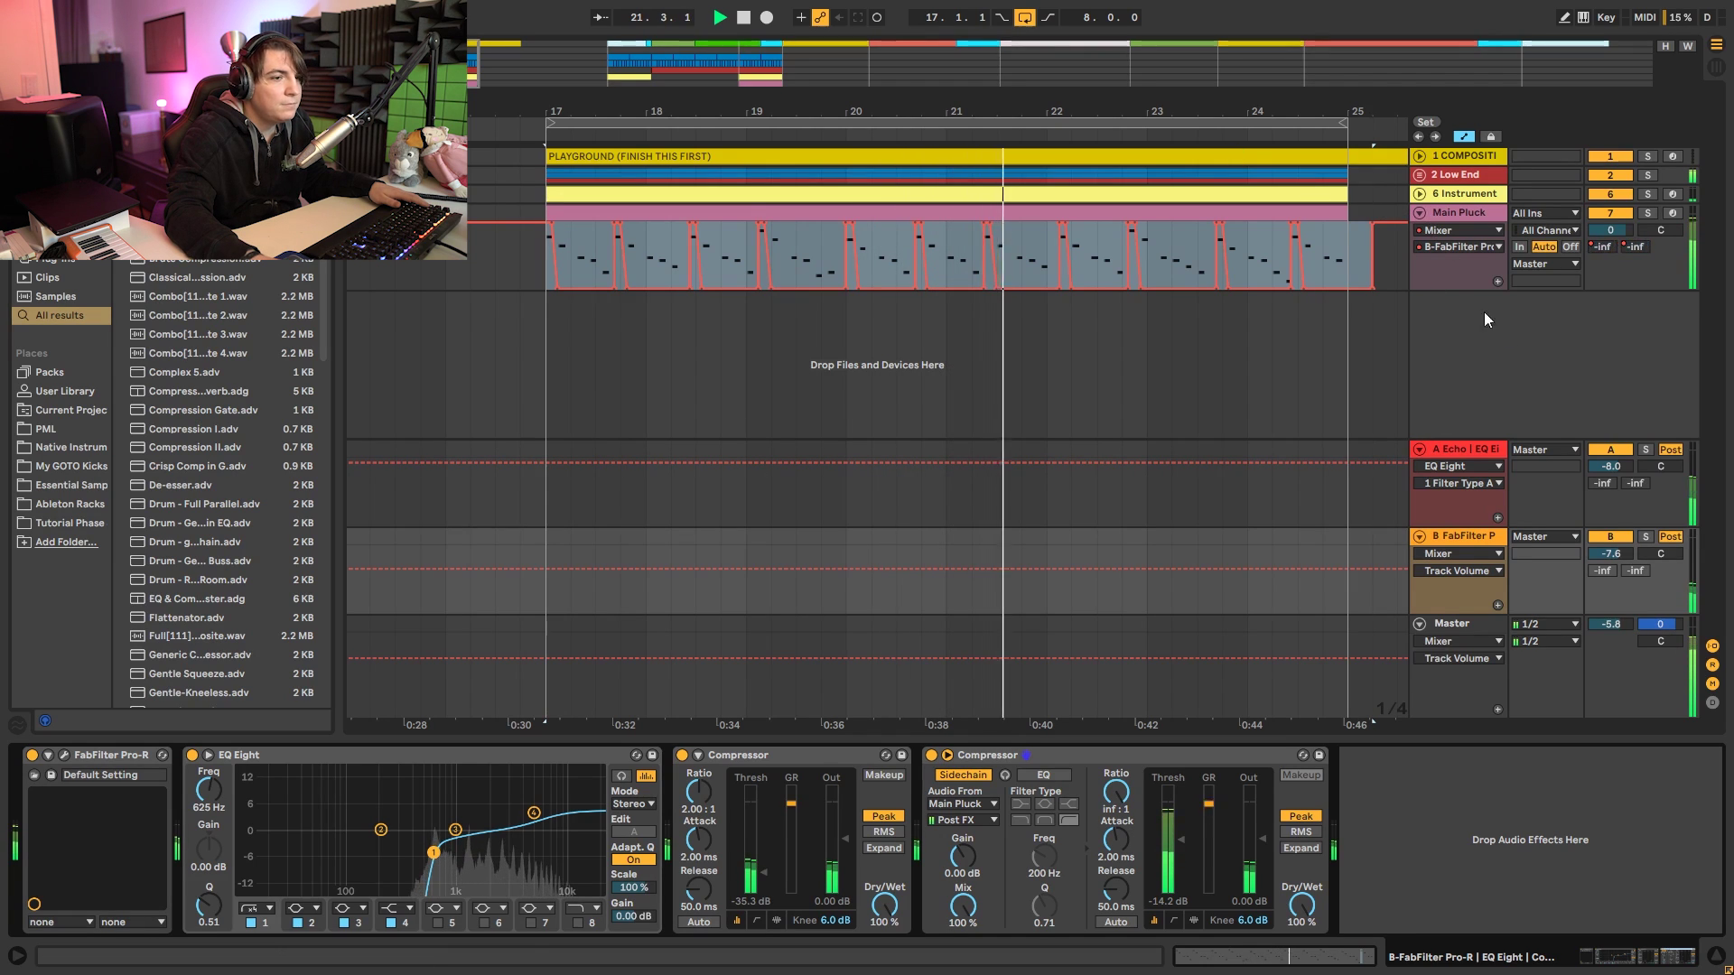
pyautogui.moveTo(1610, 554); pyautogui.dragTo(1610, 578)
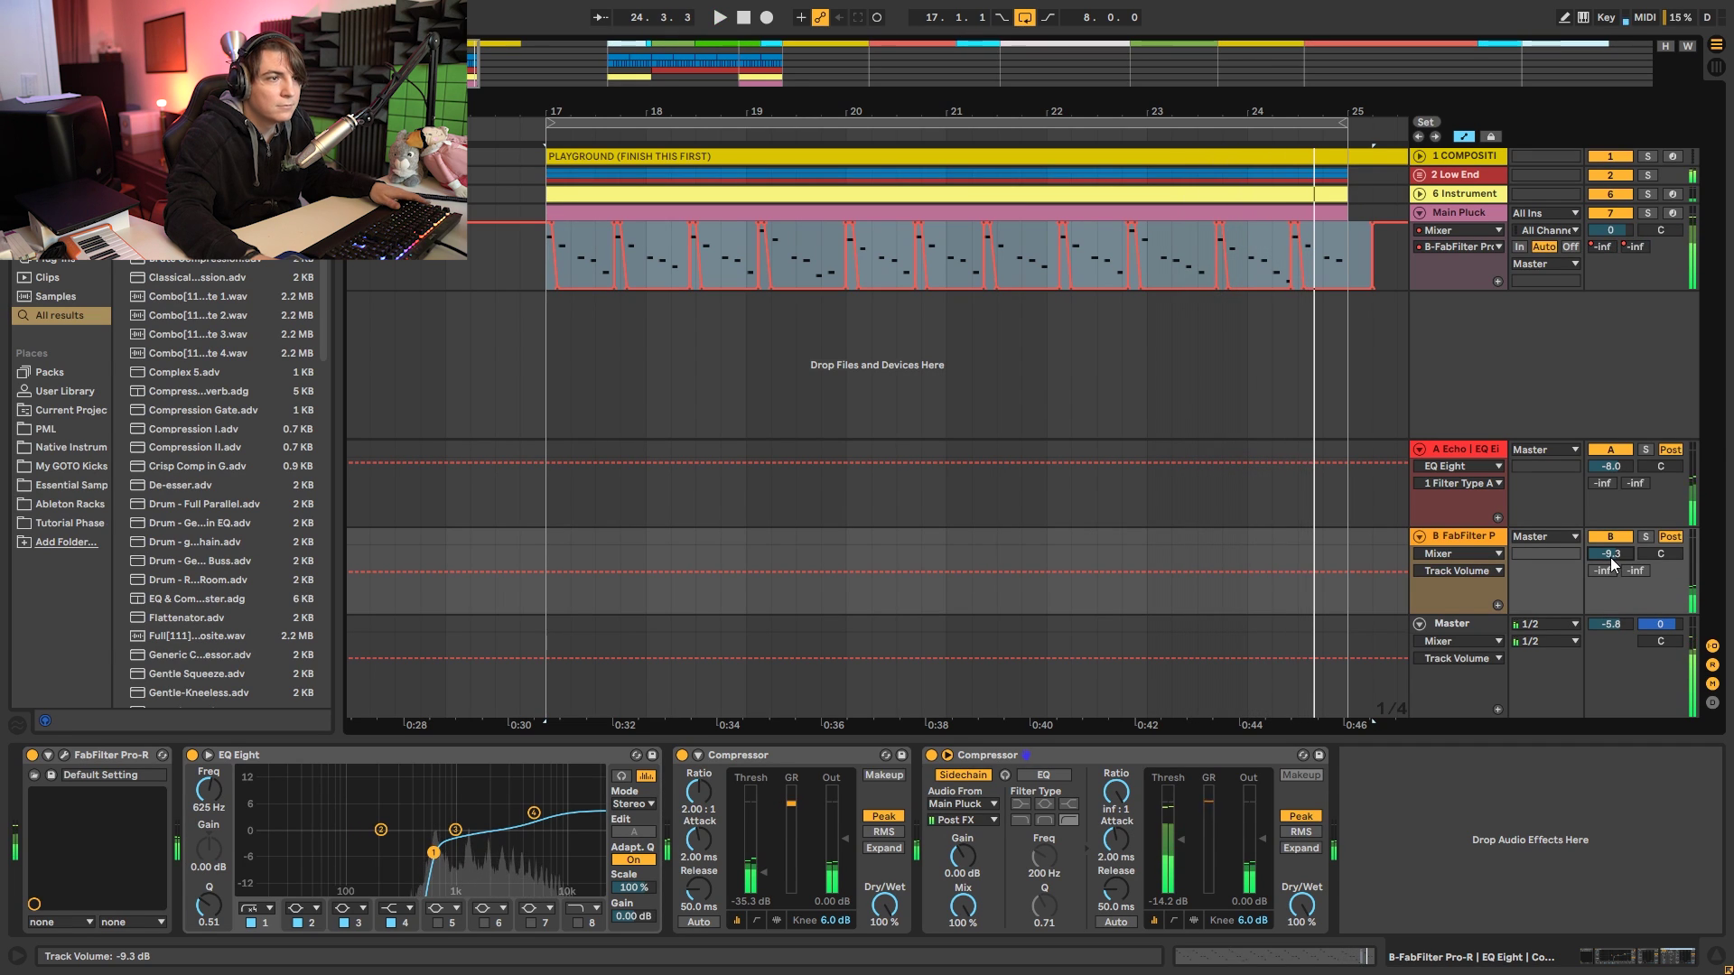
pyautogui.press('space')
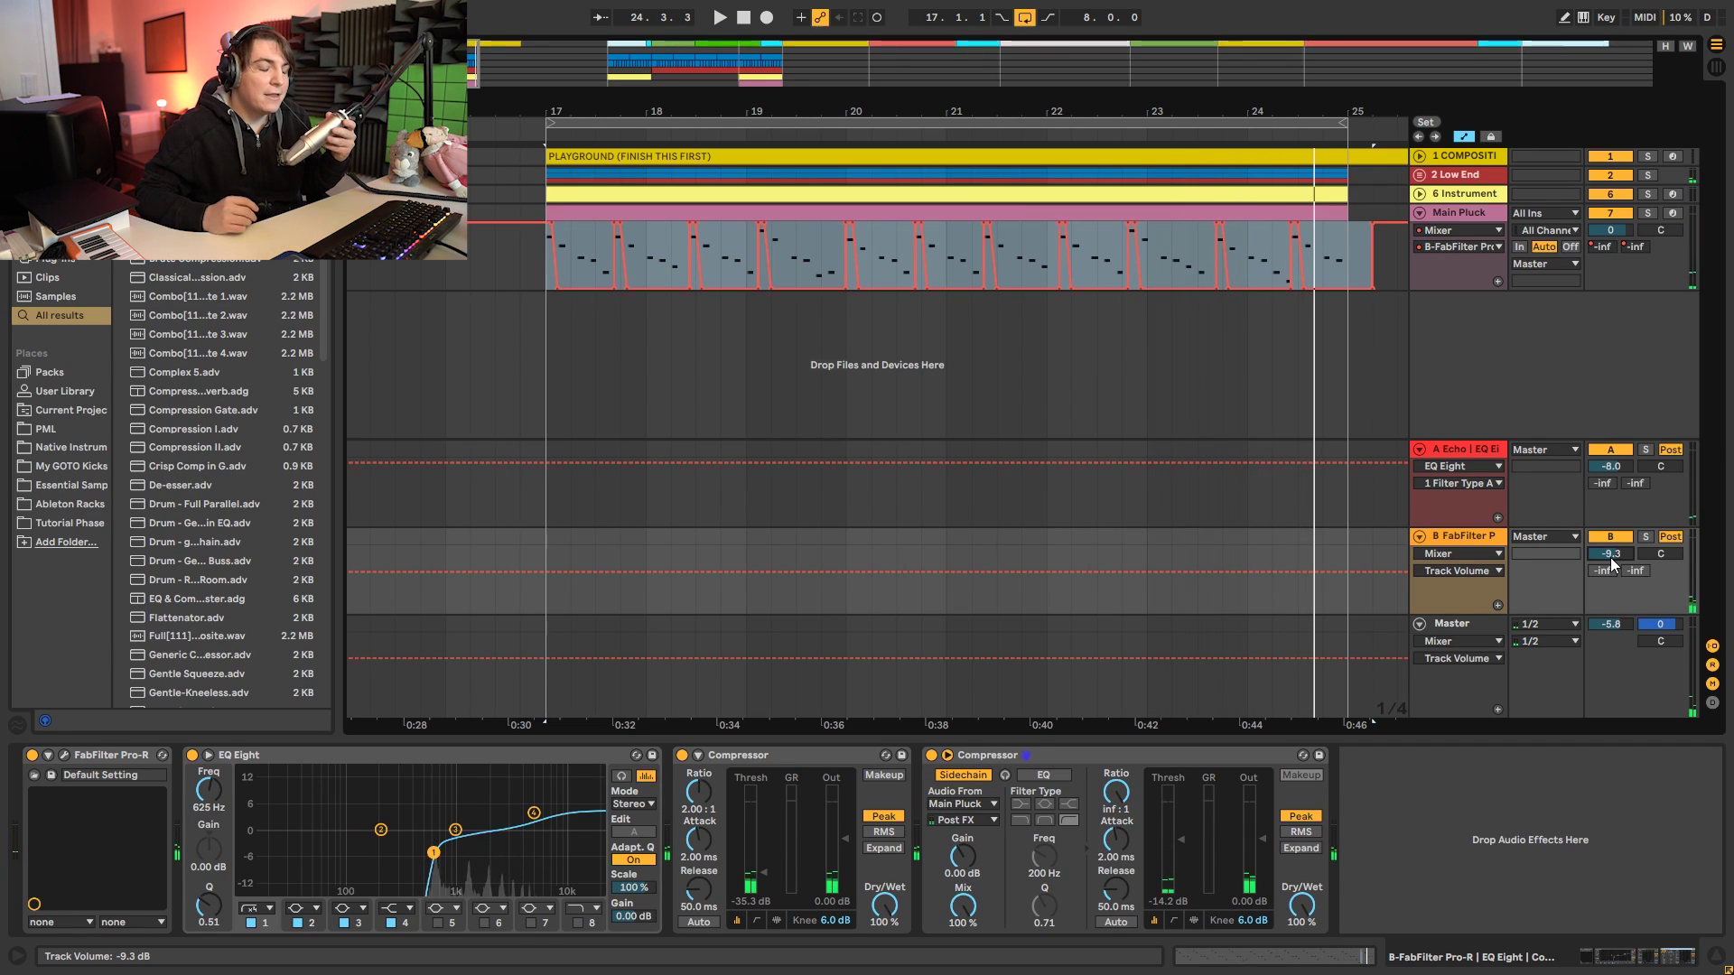